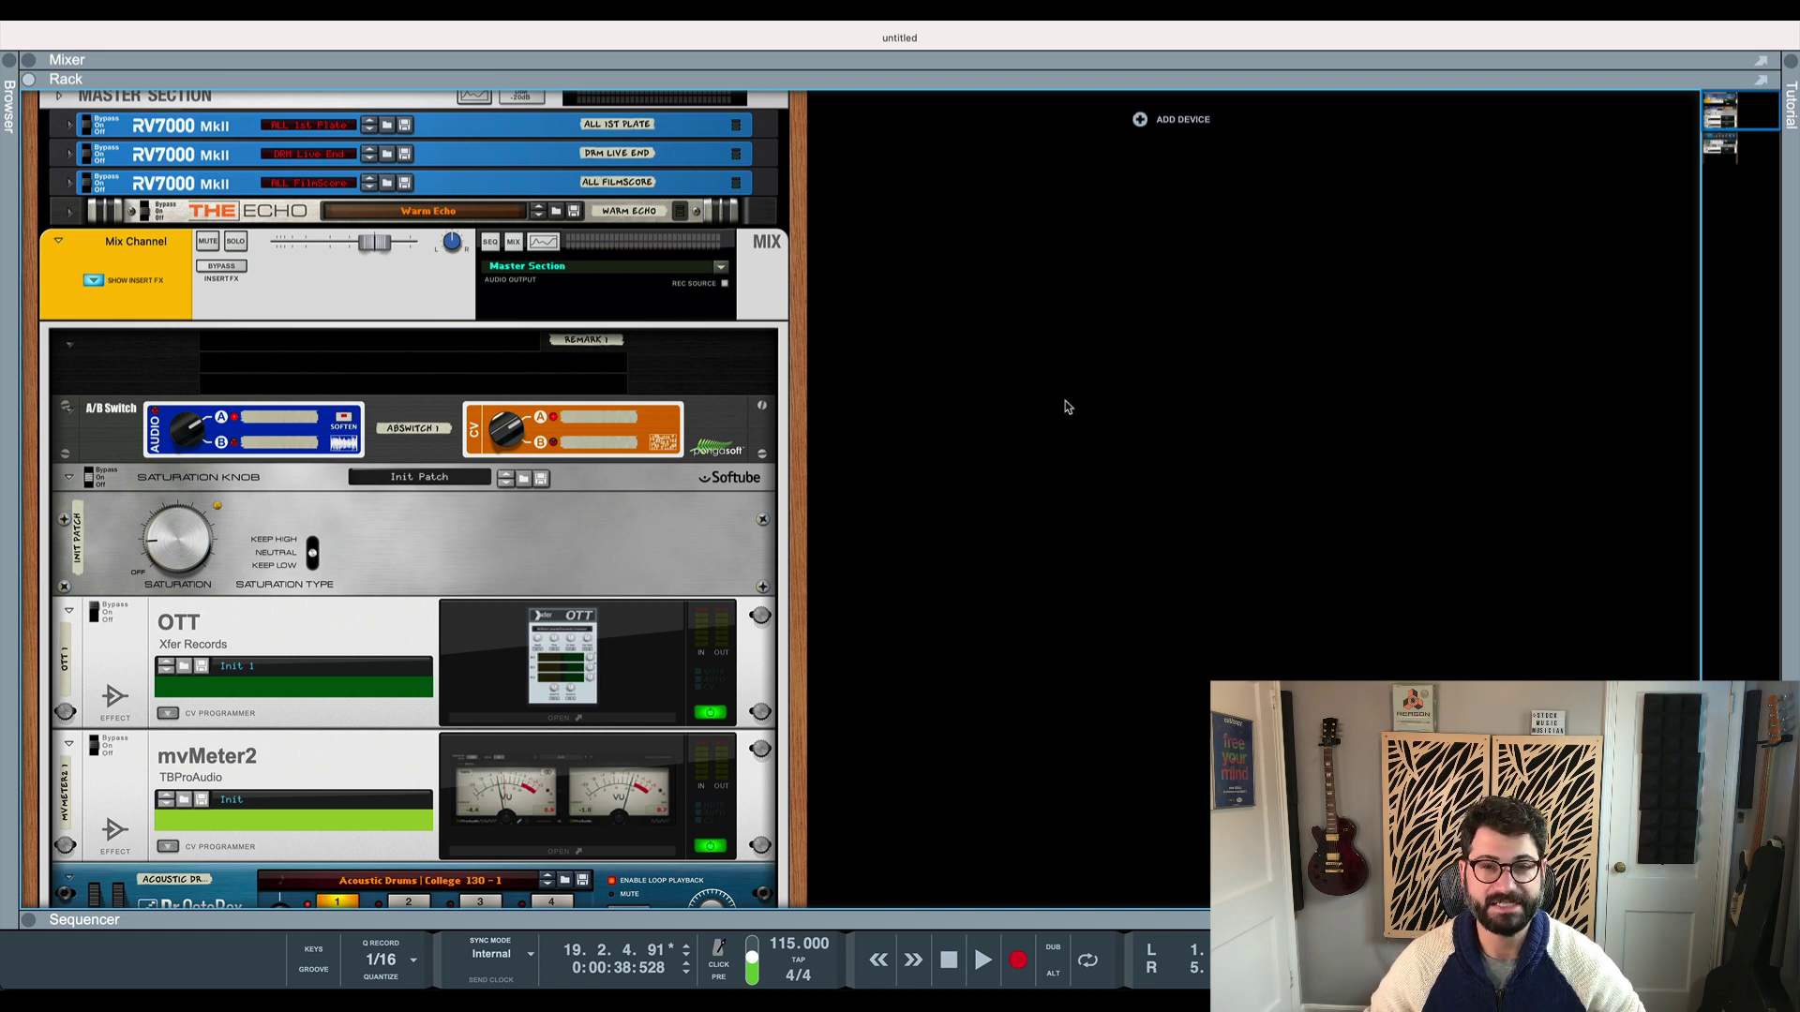
Switch to the Plugin Boutique page in the browser and scroll down through it
key("super+Tab")
key("super+Tab")
key("super+Tab")
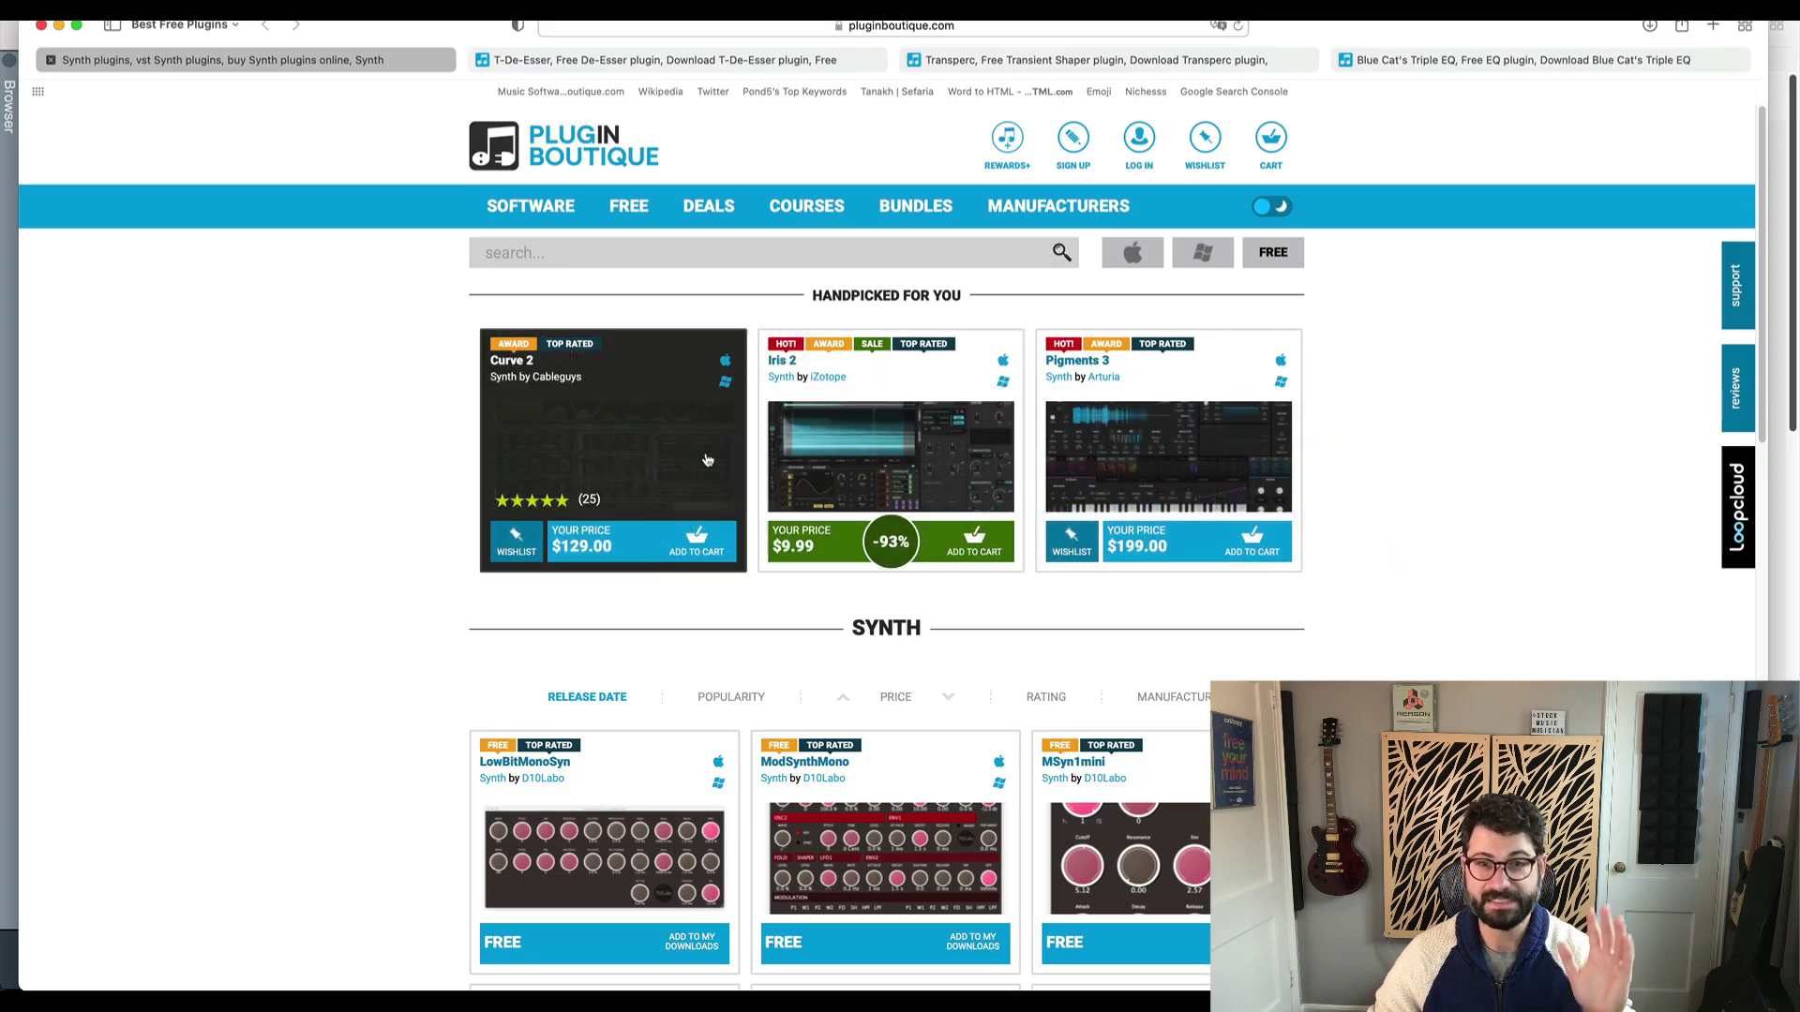
scroll(427, 459, "down", 5)
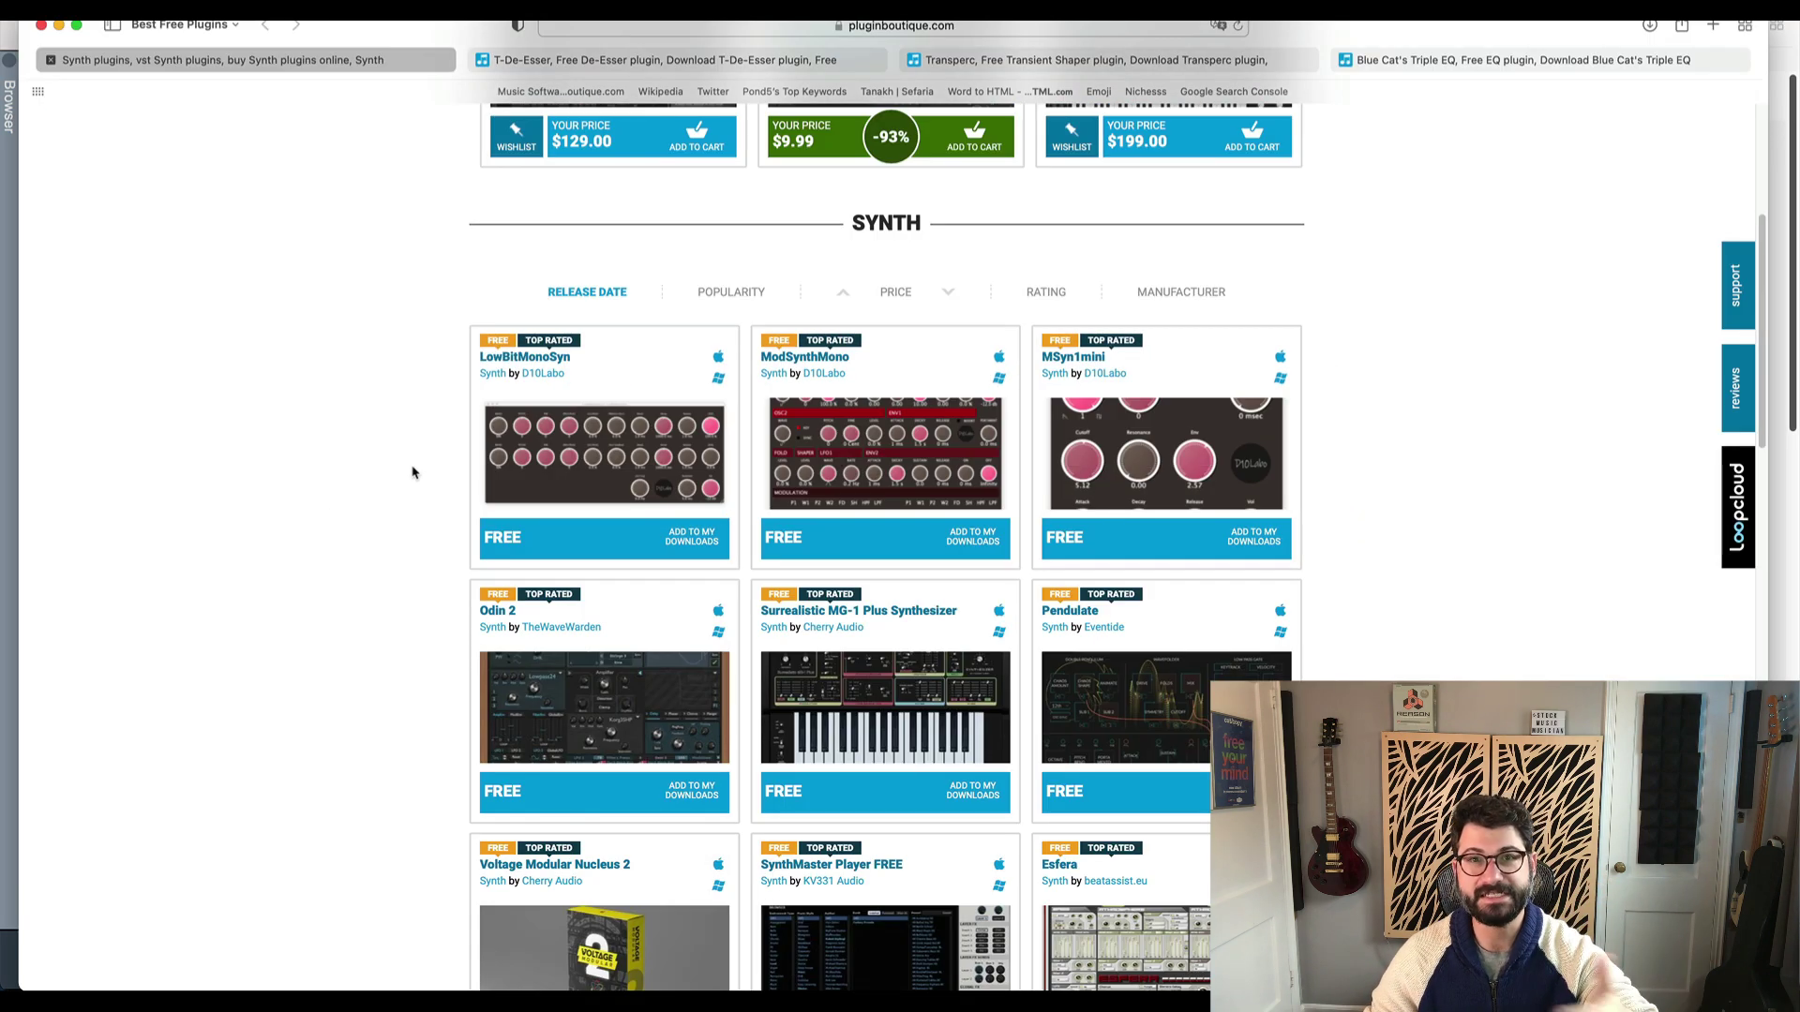
scroll(412, 471, "down", 2)
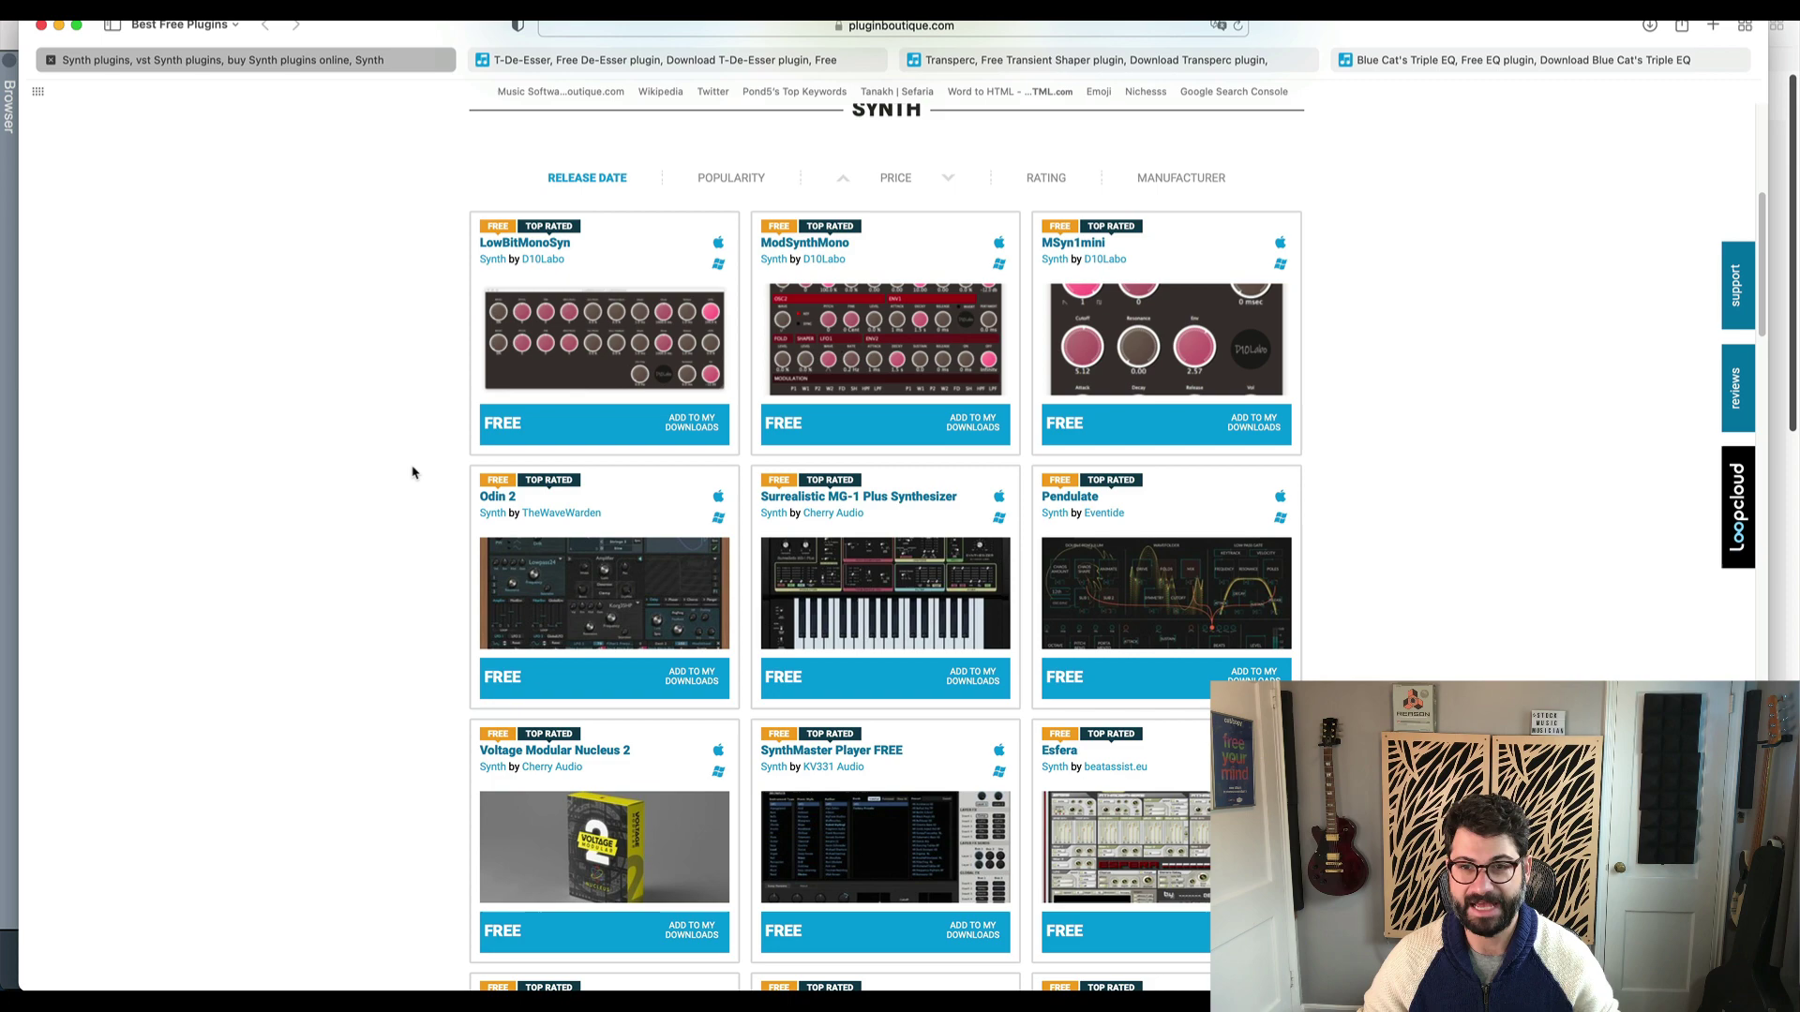
scroll(413, 471, "down", 2)
scroll(1438, 471, "down", 3)
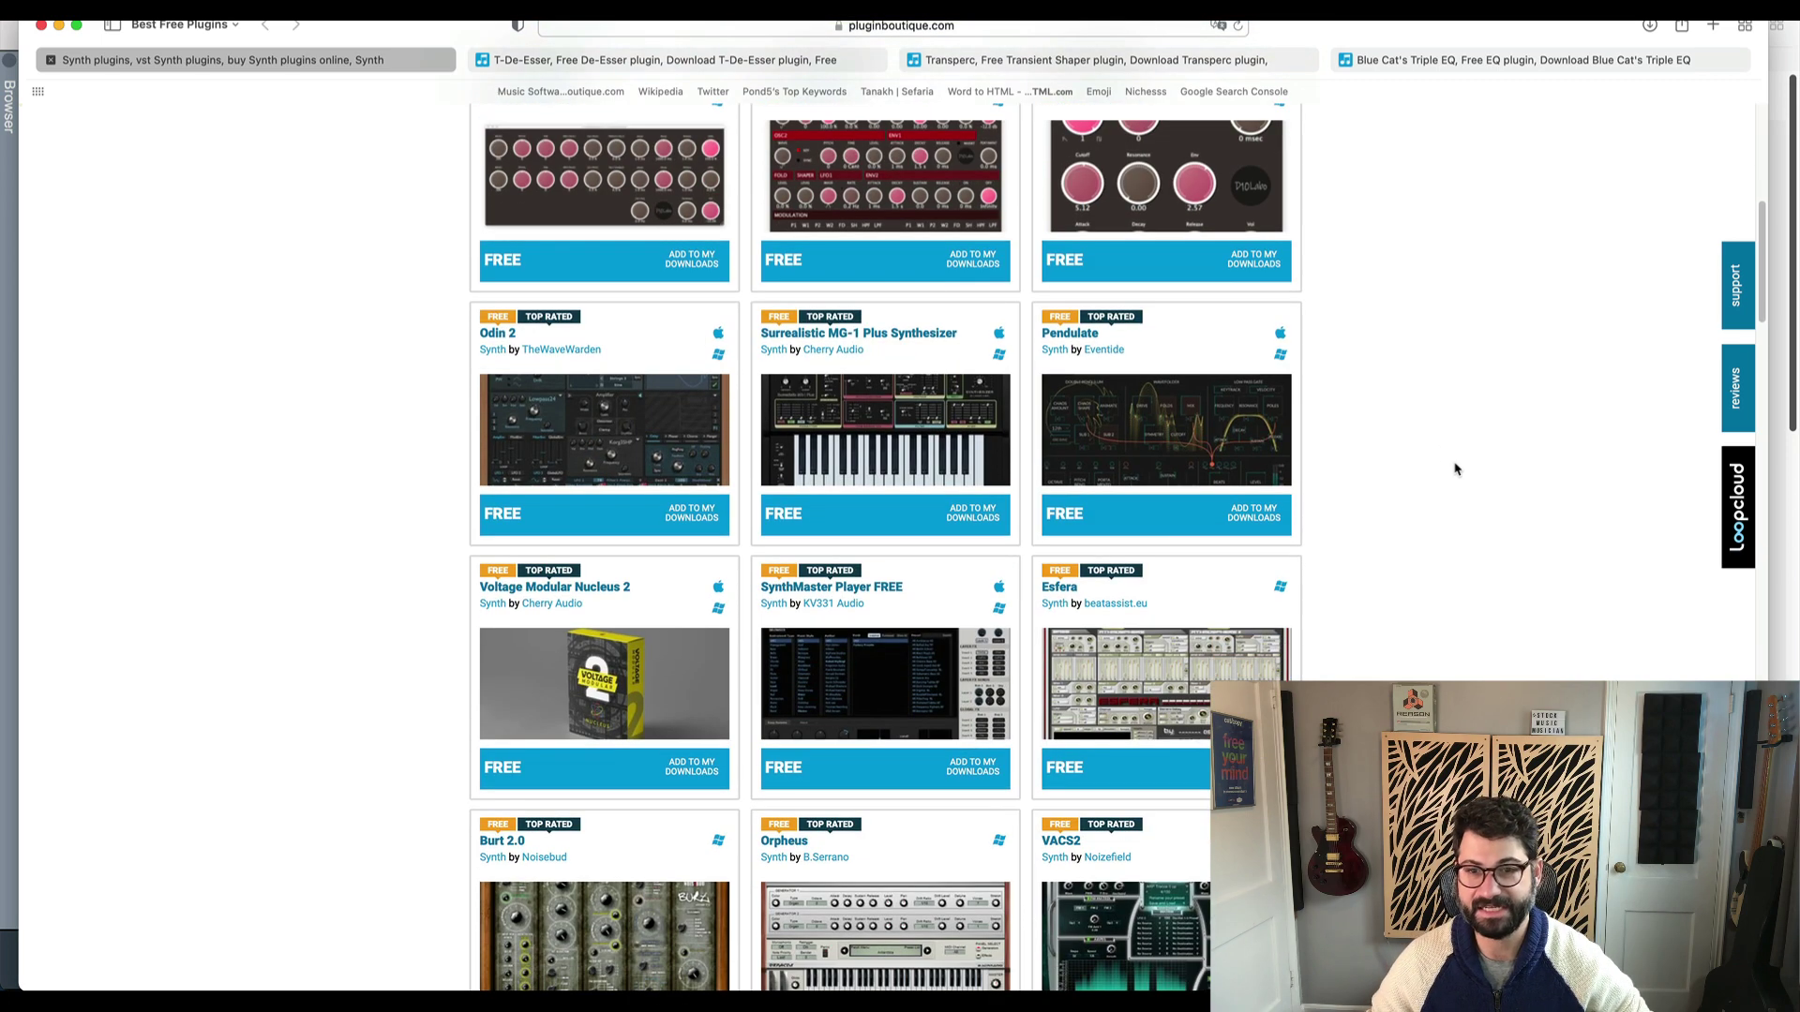
scroll(1455, 469, "down", 3)
scroll(1383, 427, "down", 1)
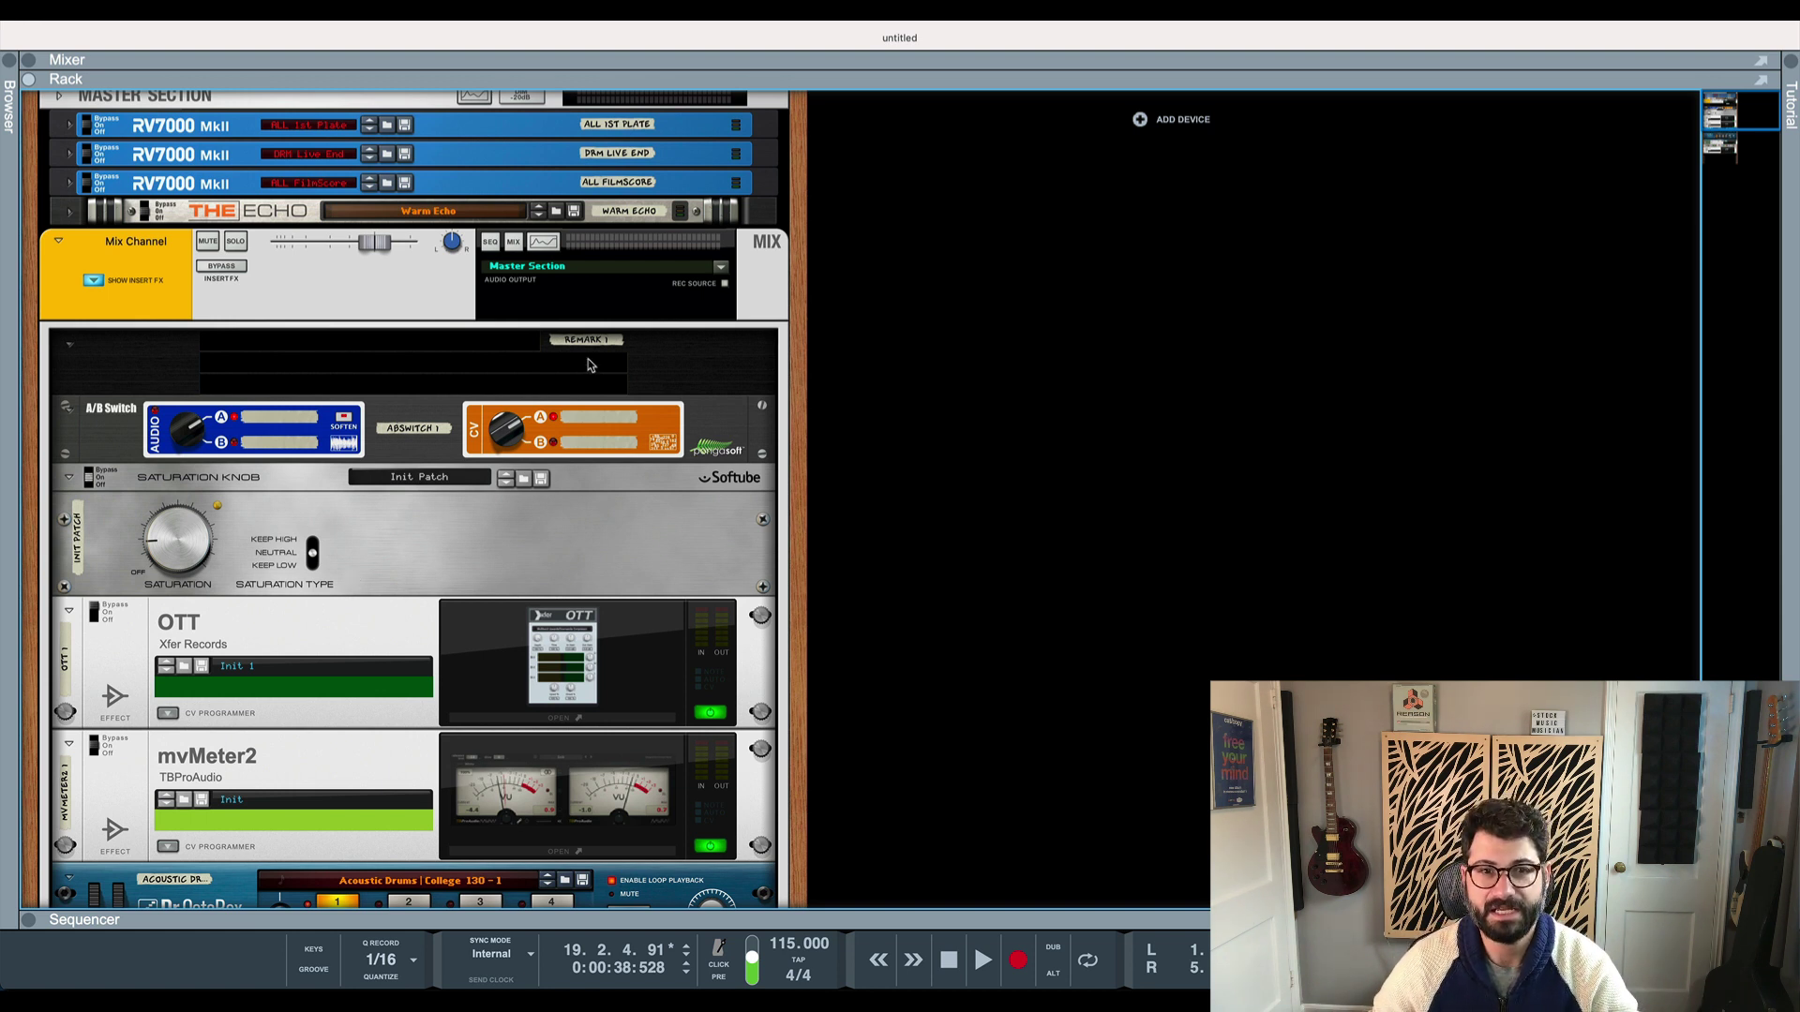
Write 'Turn down the bass' on the Remark's first line, then fold and unfold the device
left_click(731, 361)
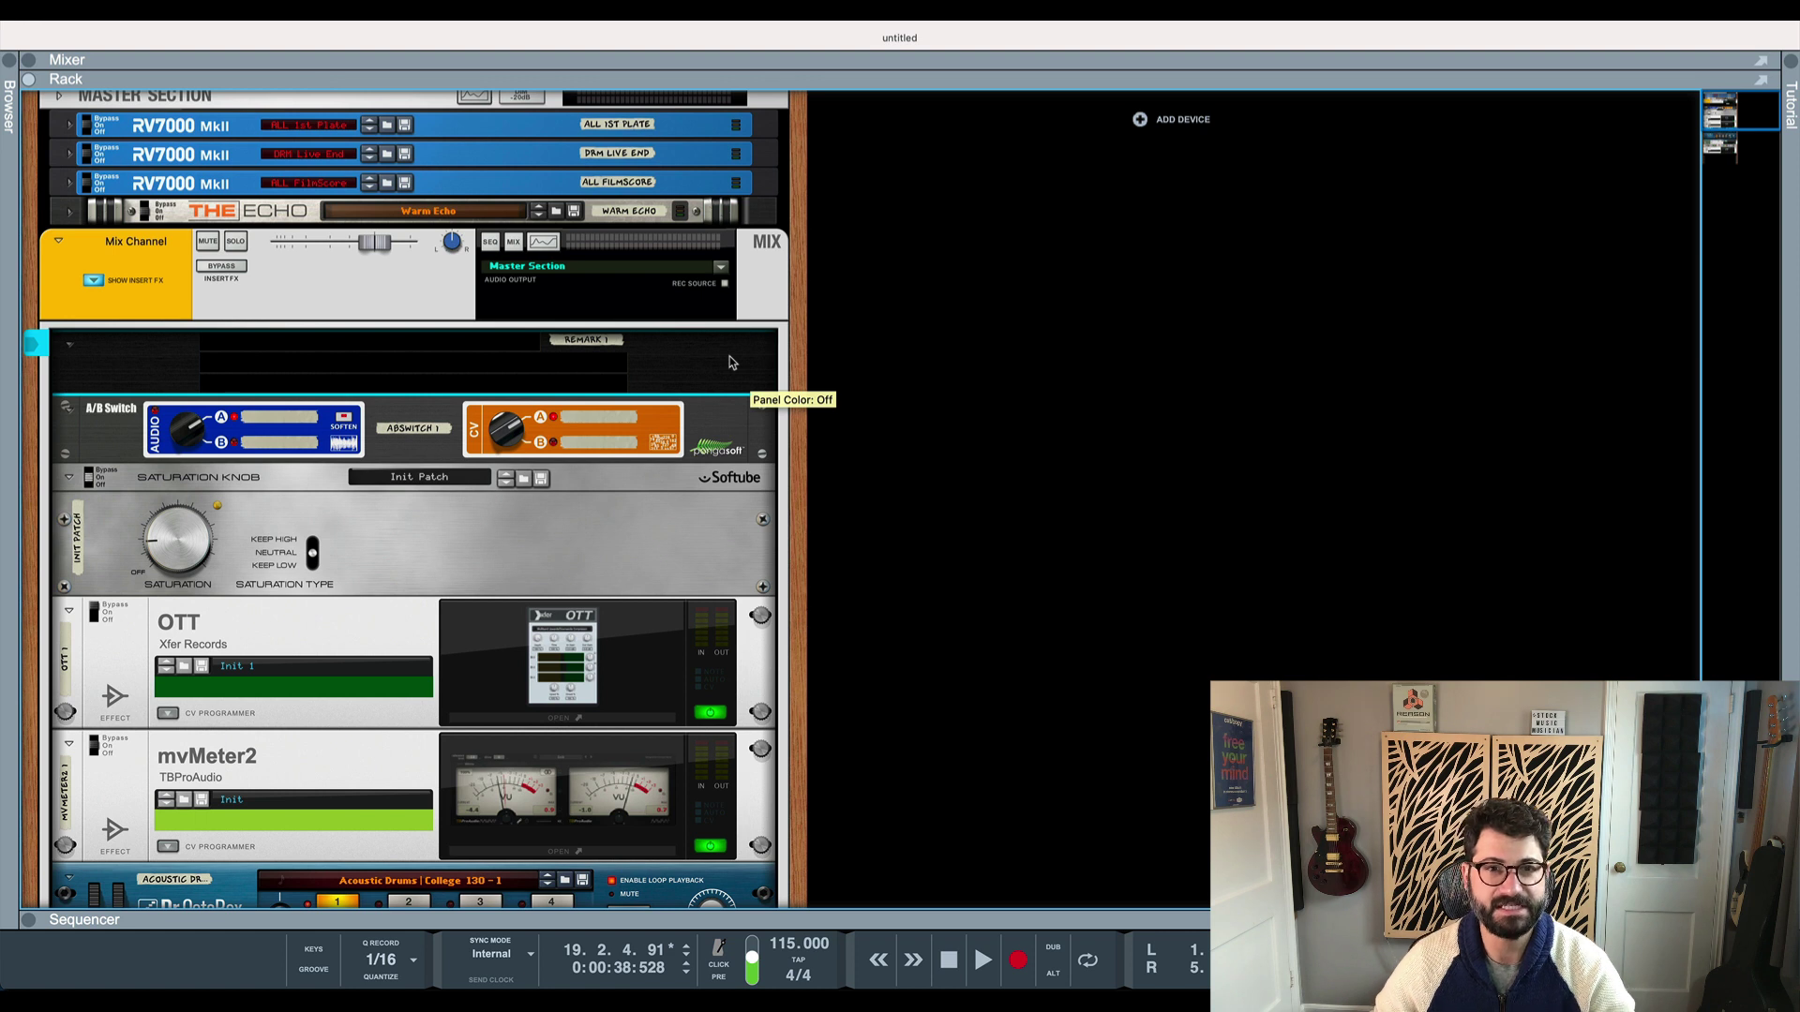
right_click(729, 362)
left_click(645, 353)
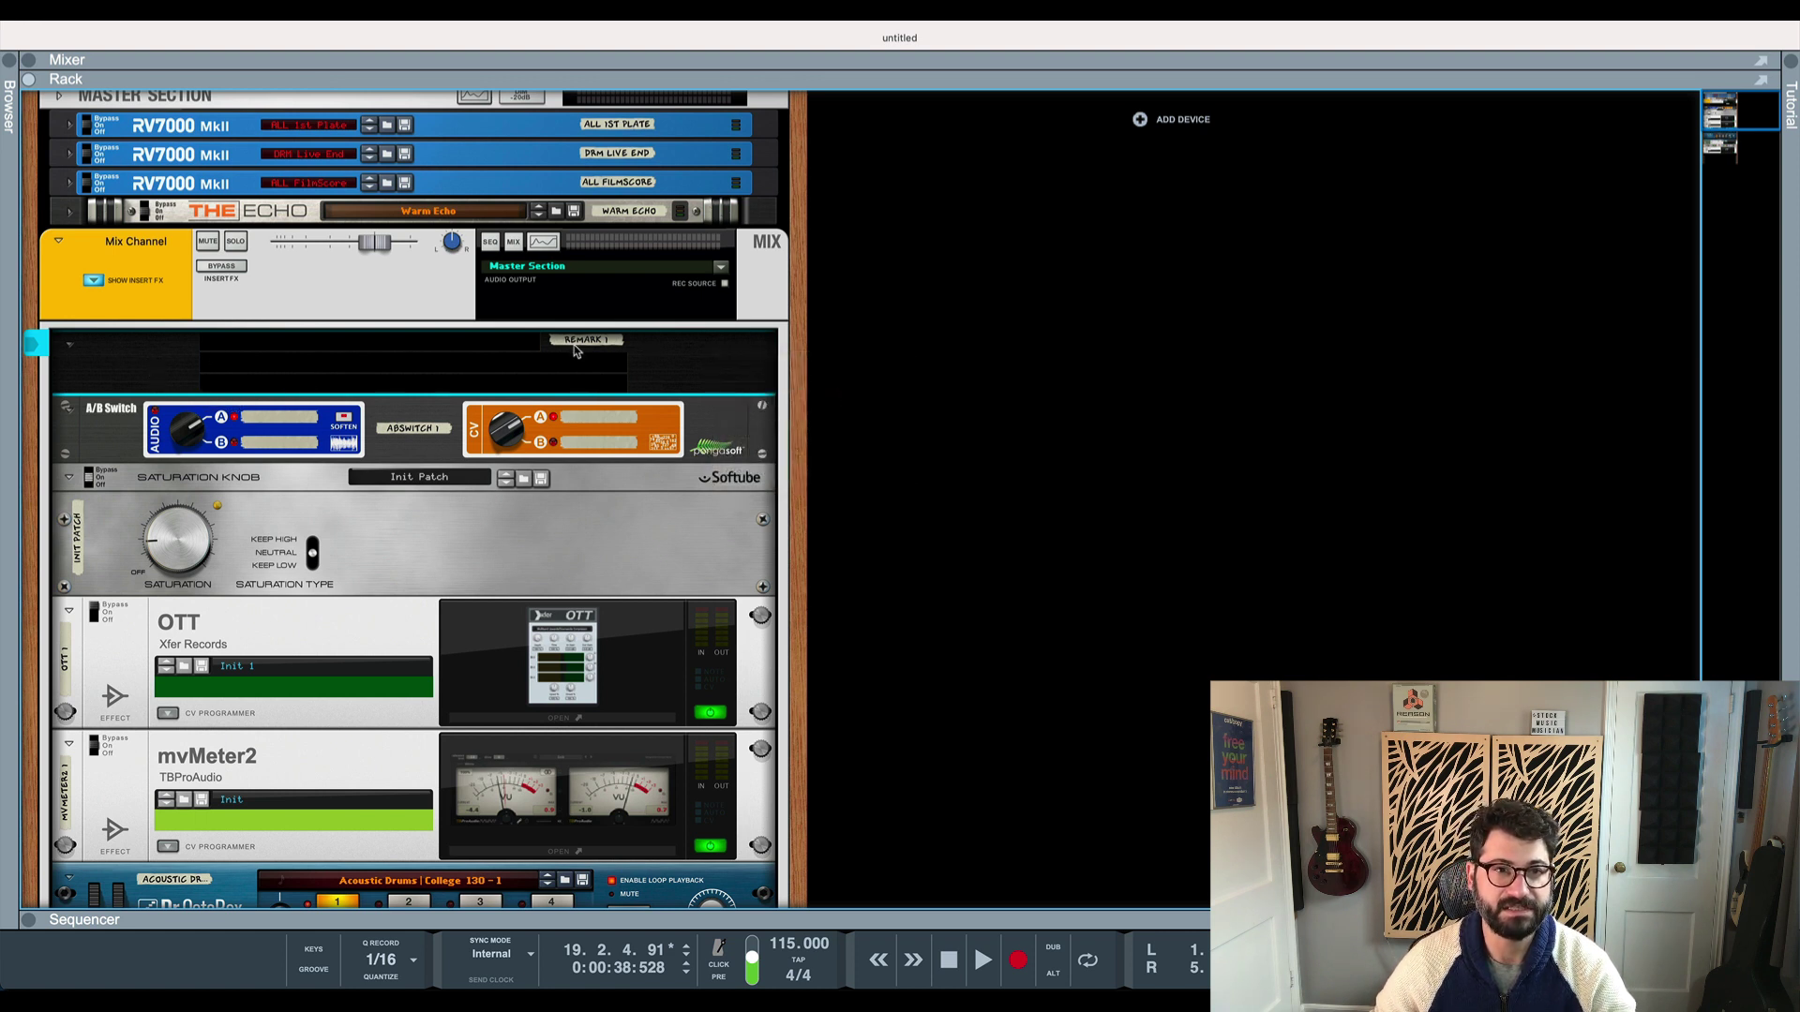
double_click(411, 351)
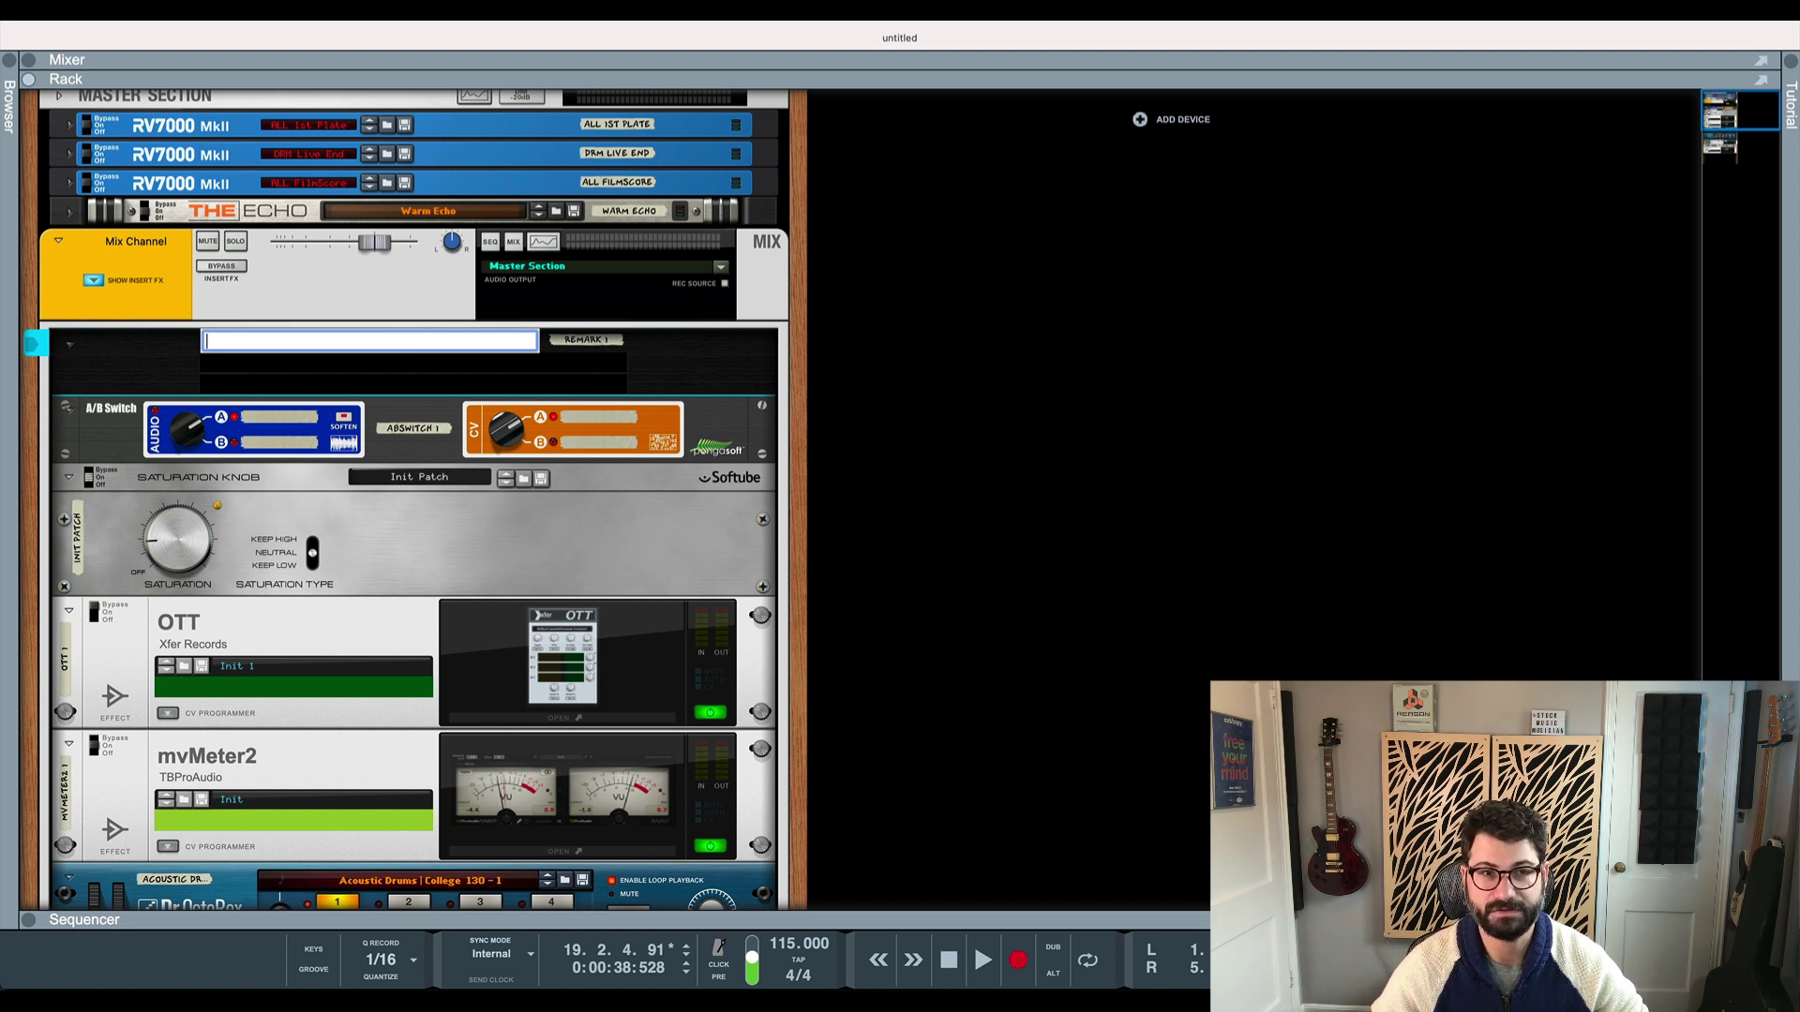
type("Turn down the bass")
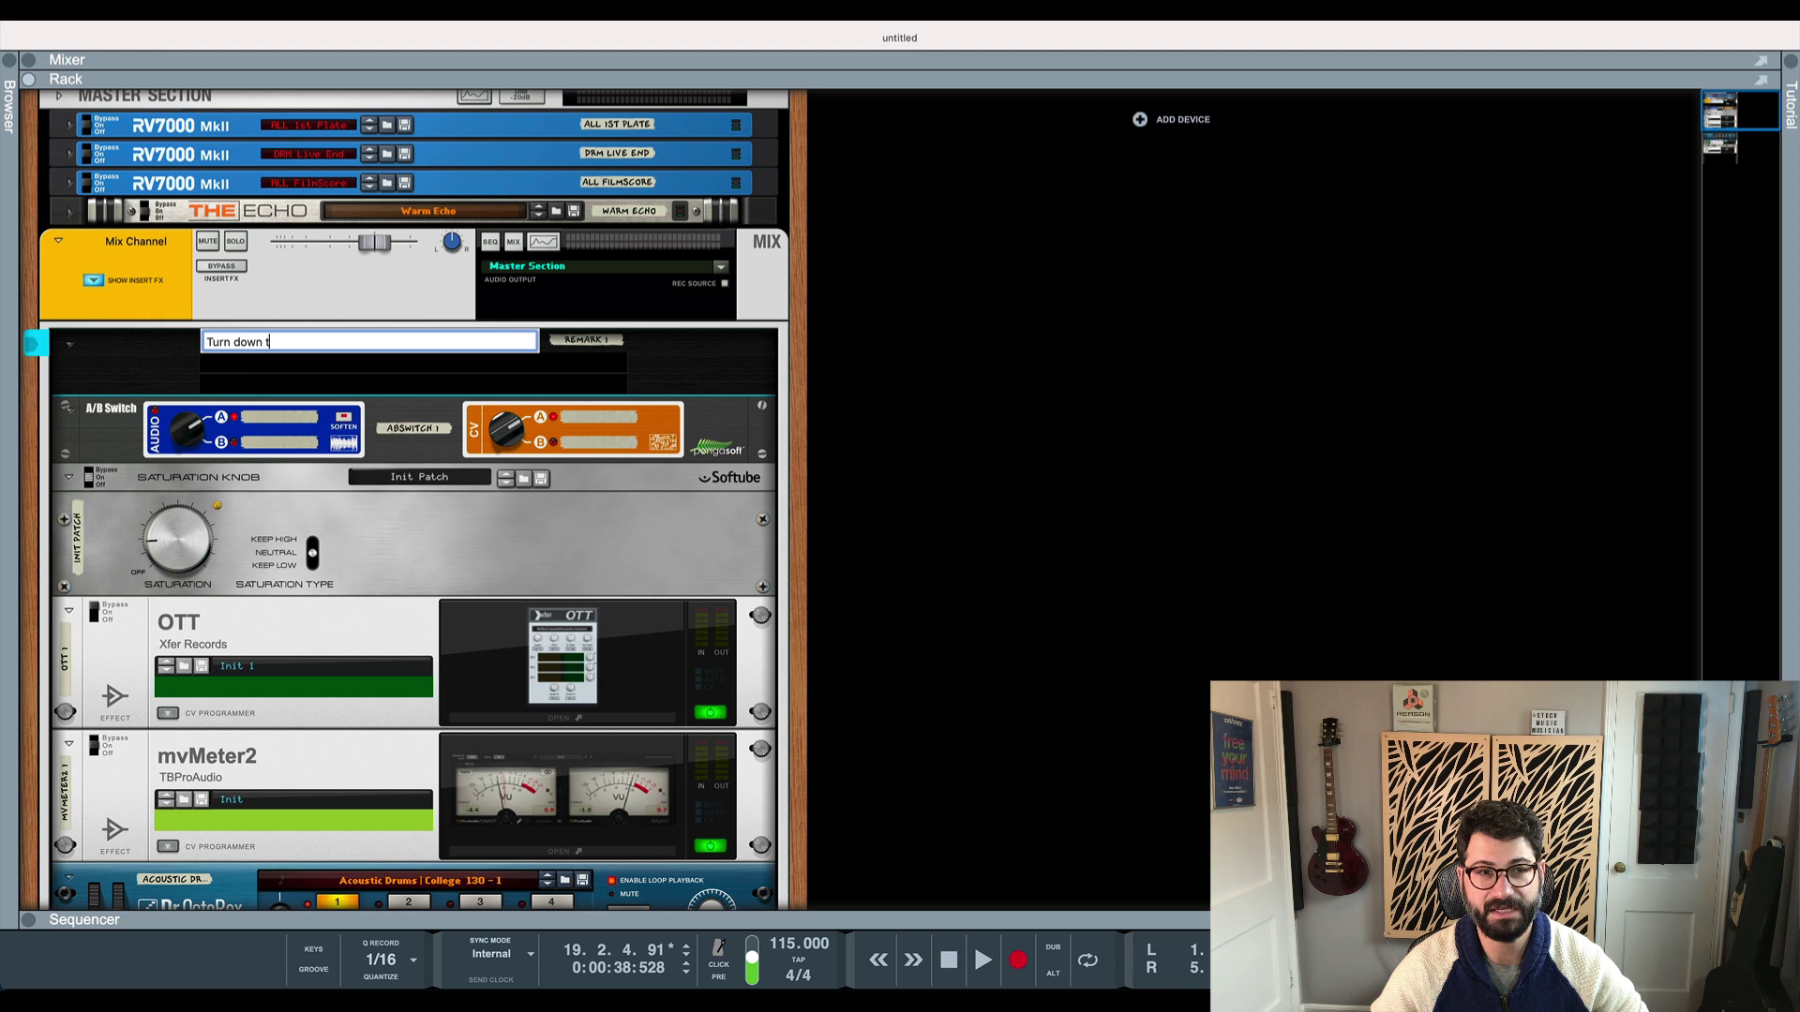
key("Return")
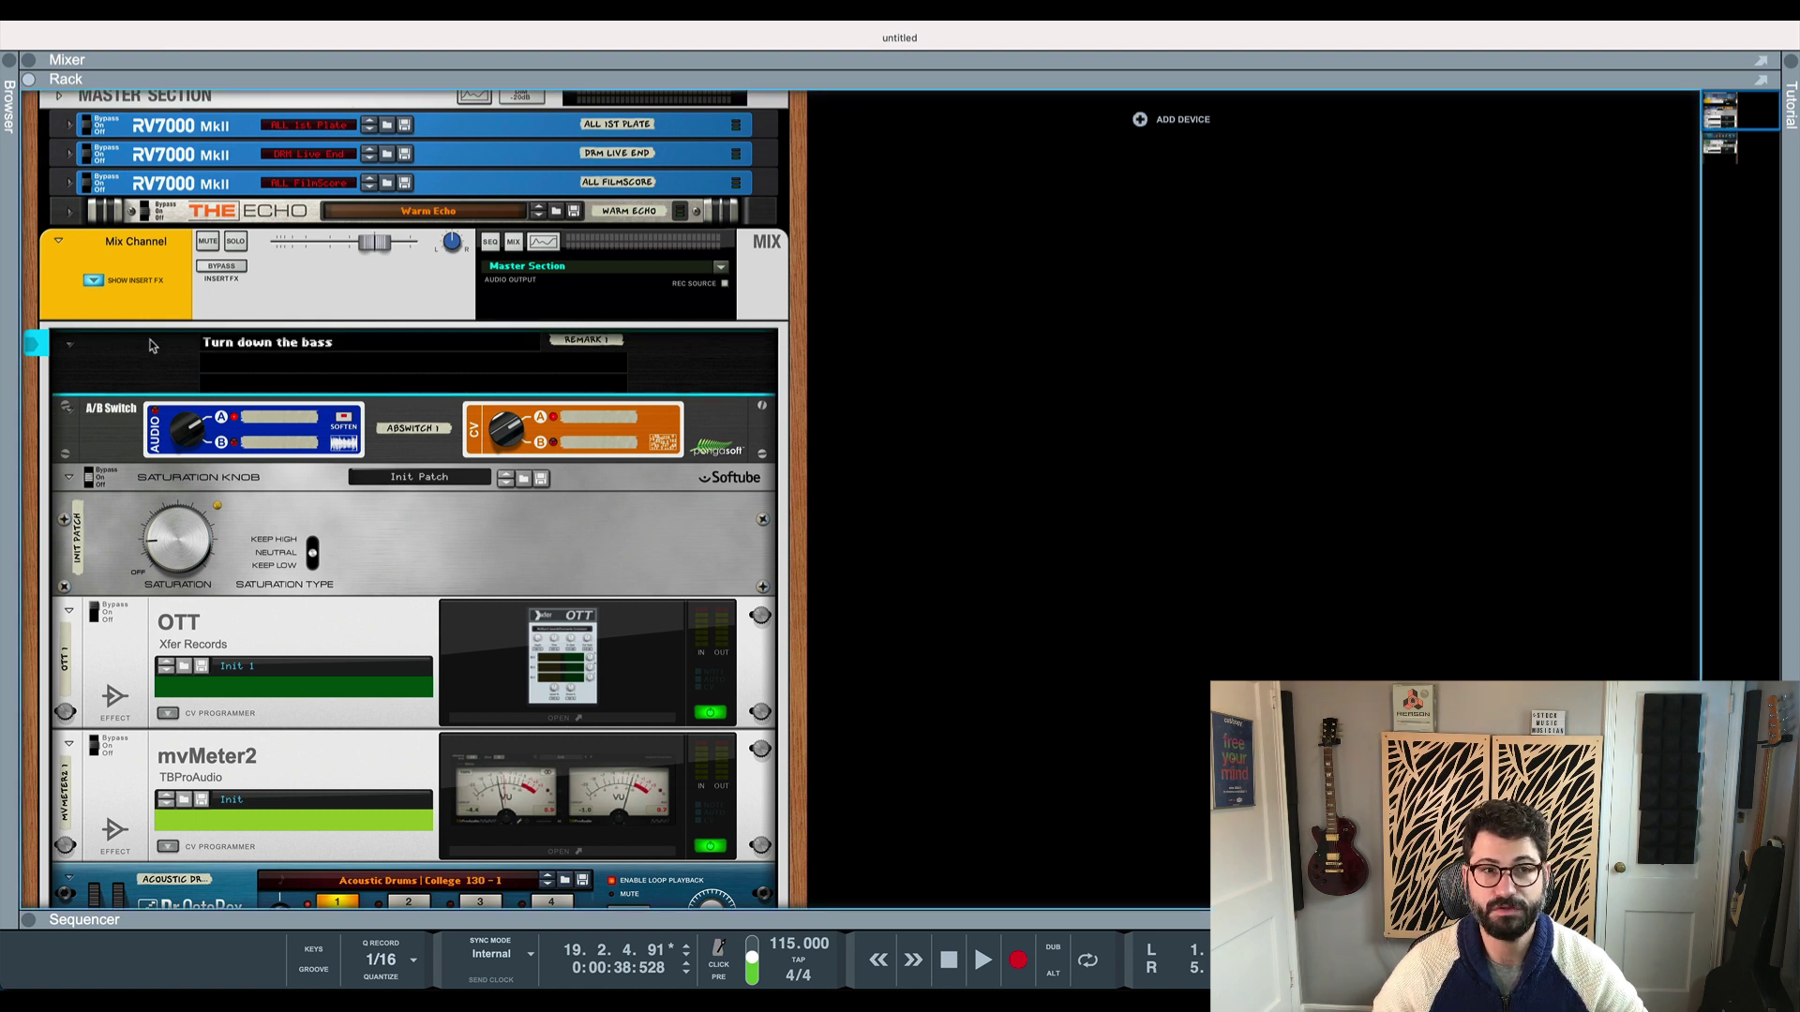
left_click(67, 347)
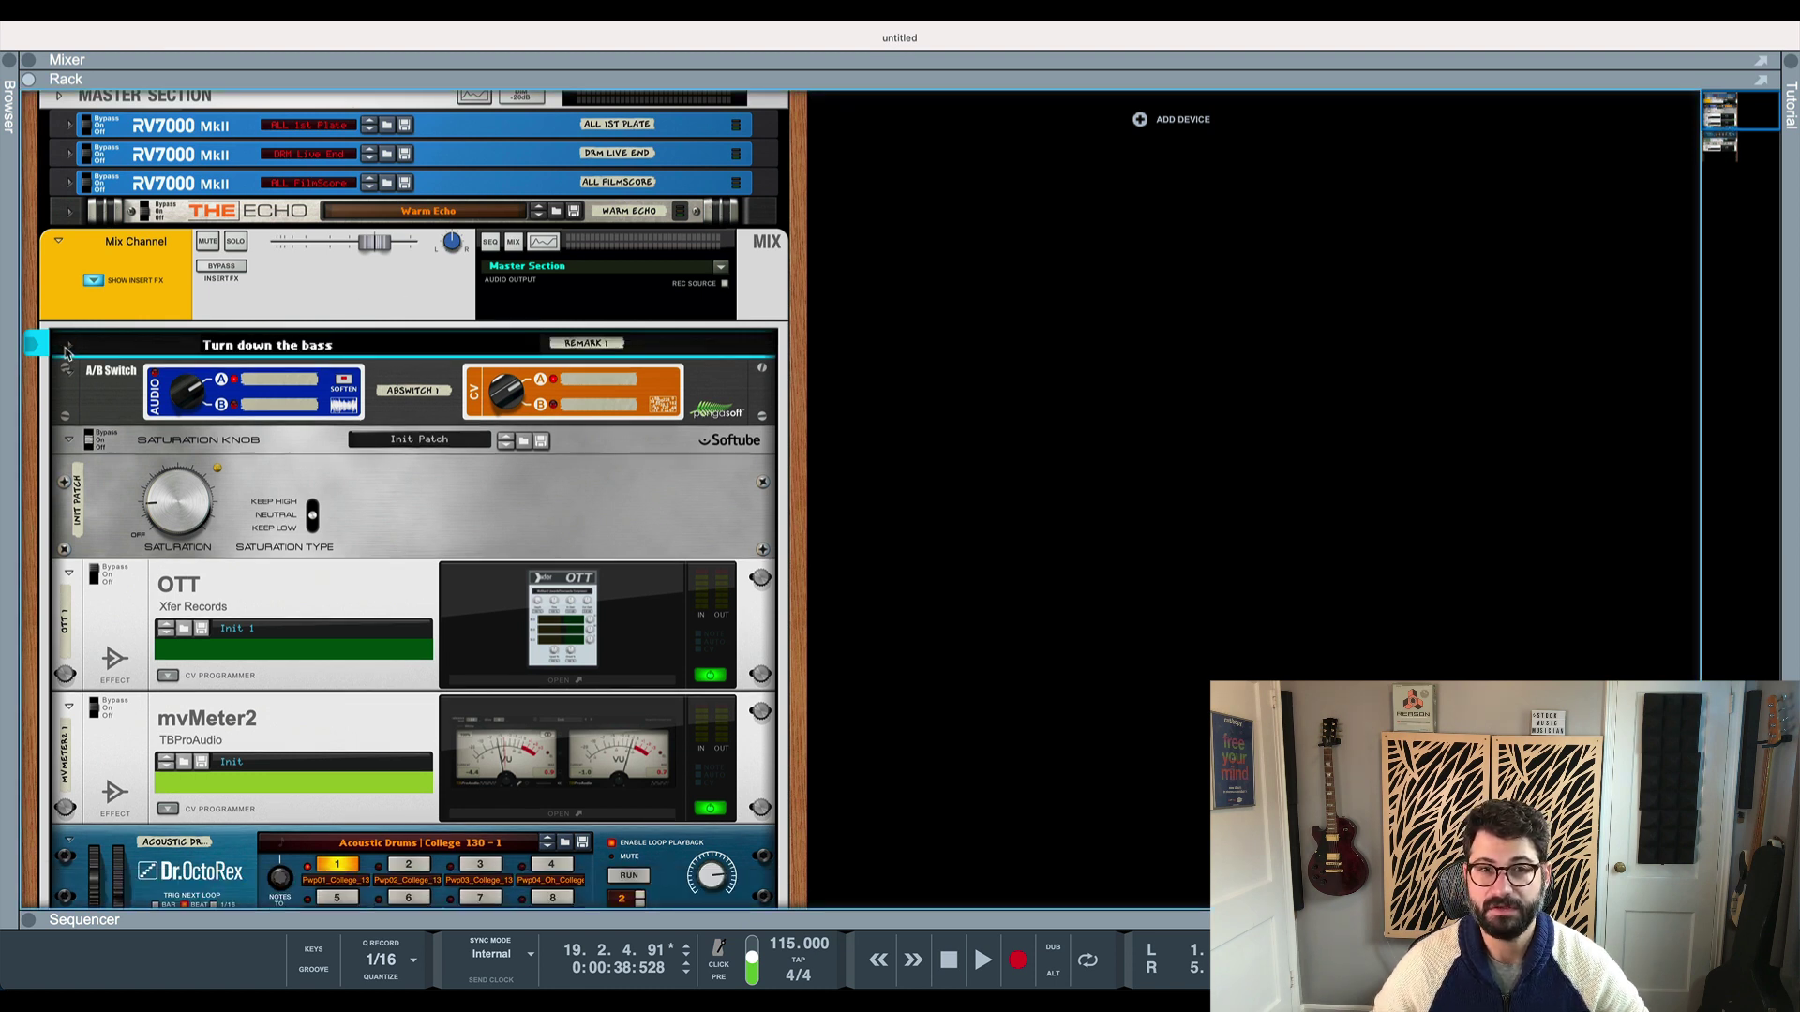
left_click(66, 347)
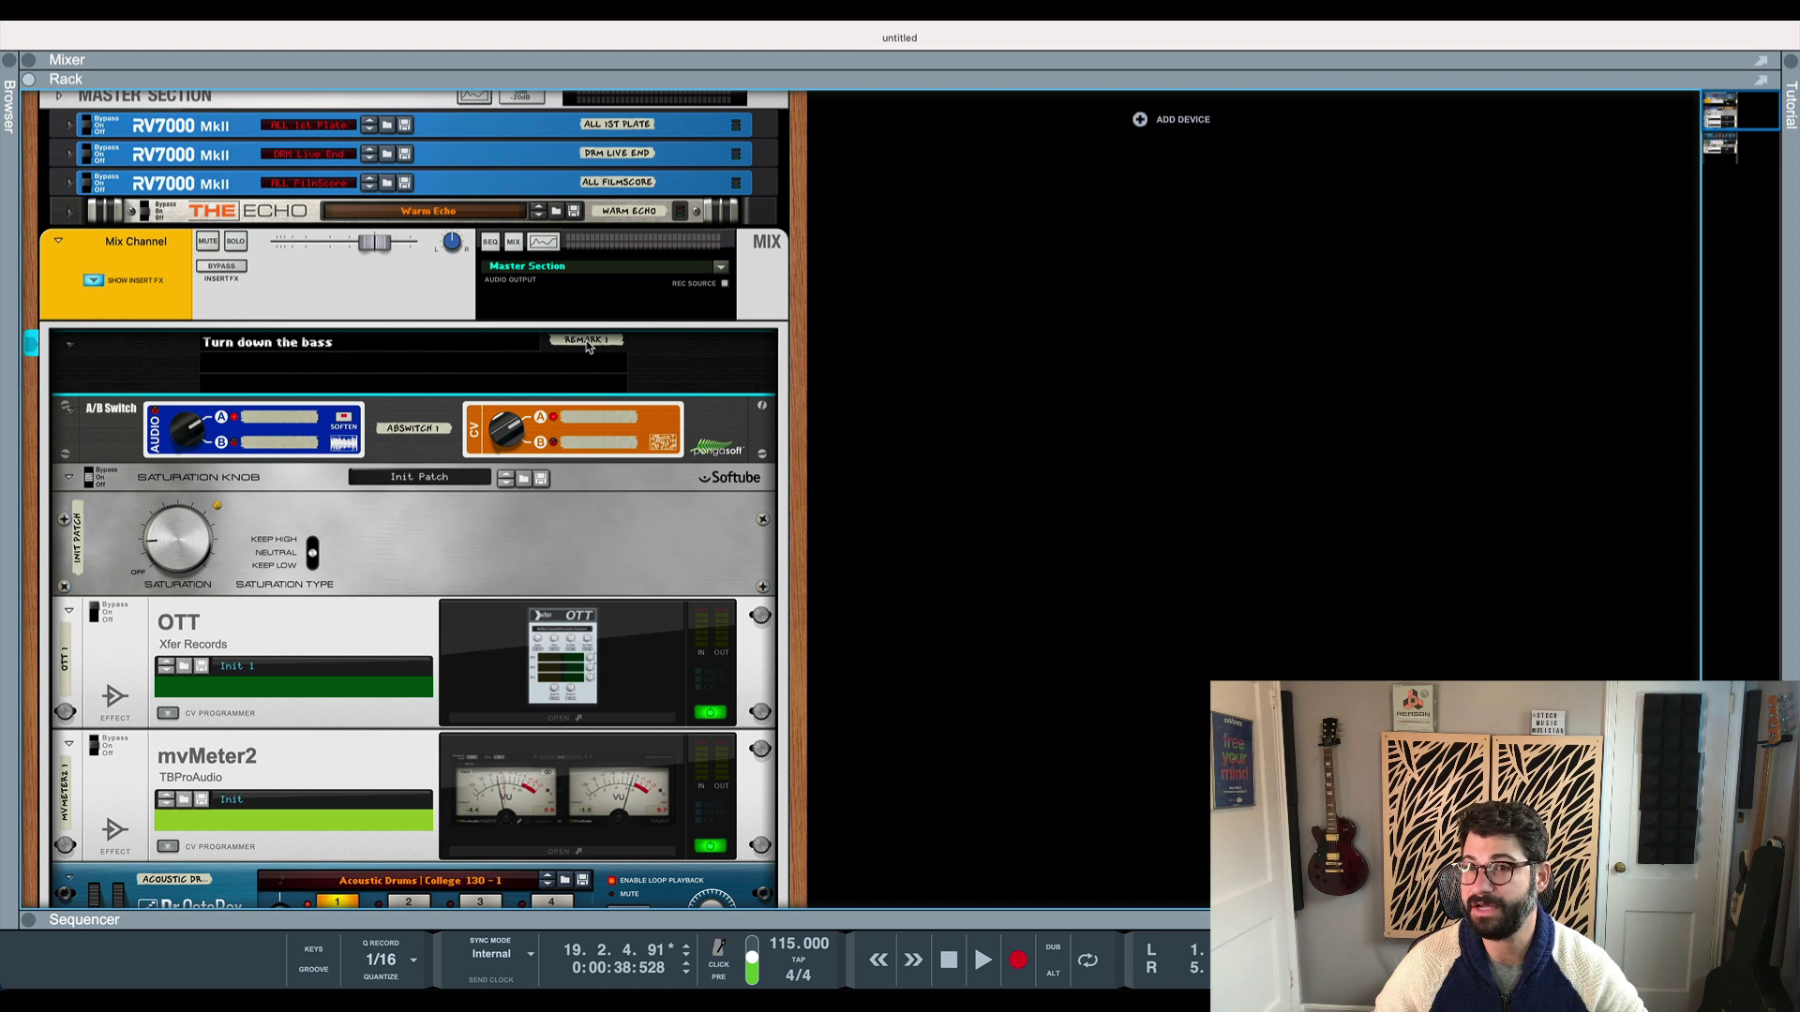
Add 'Third note is flat' on the Remark's second line, then fold and unfold it
right_click(739, 362)
right_click(180, 355)
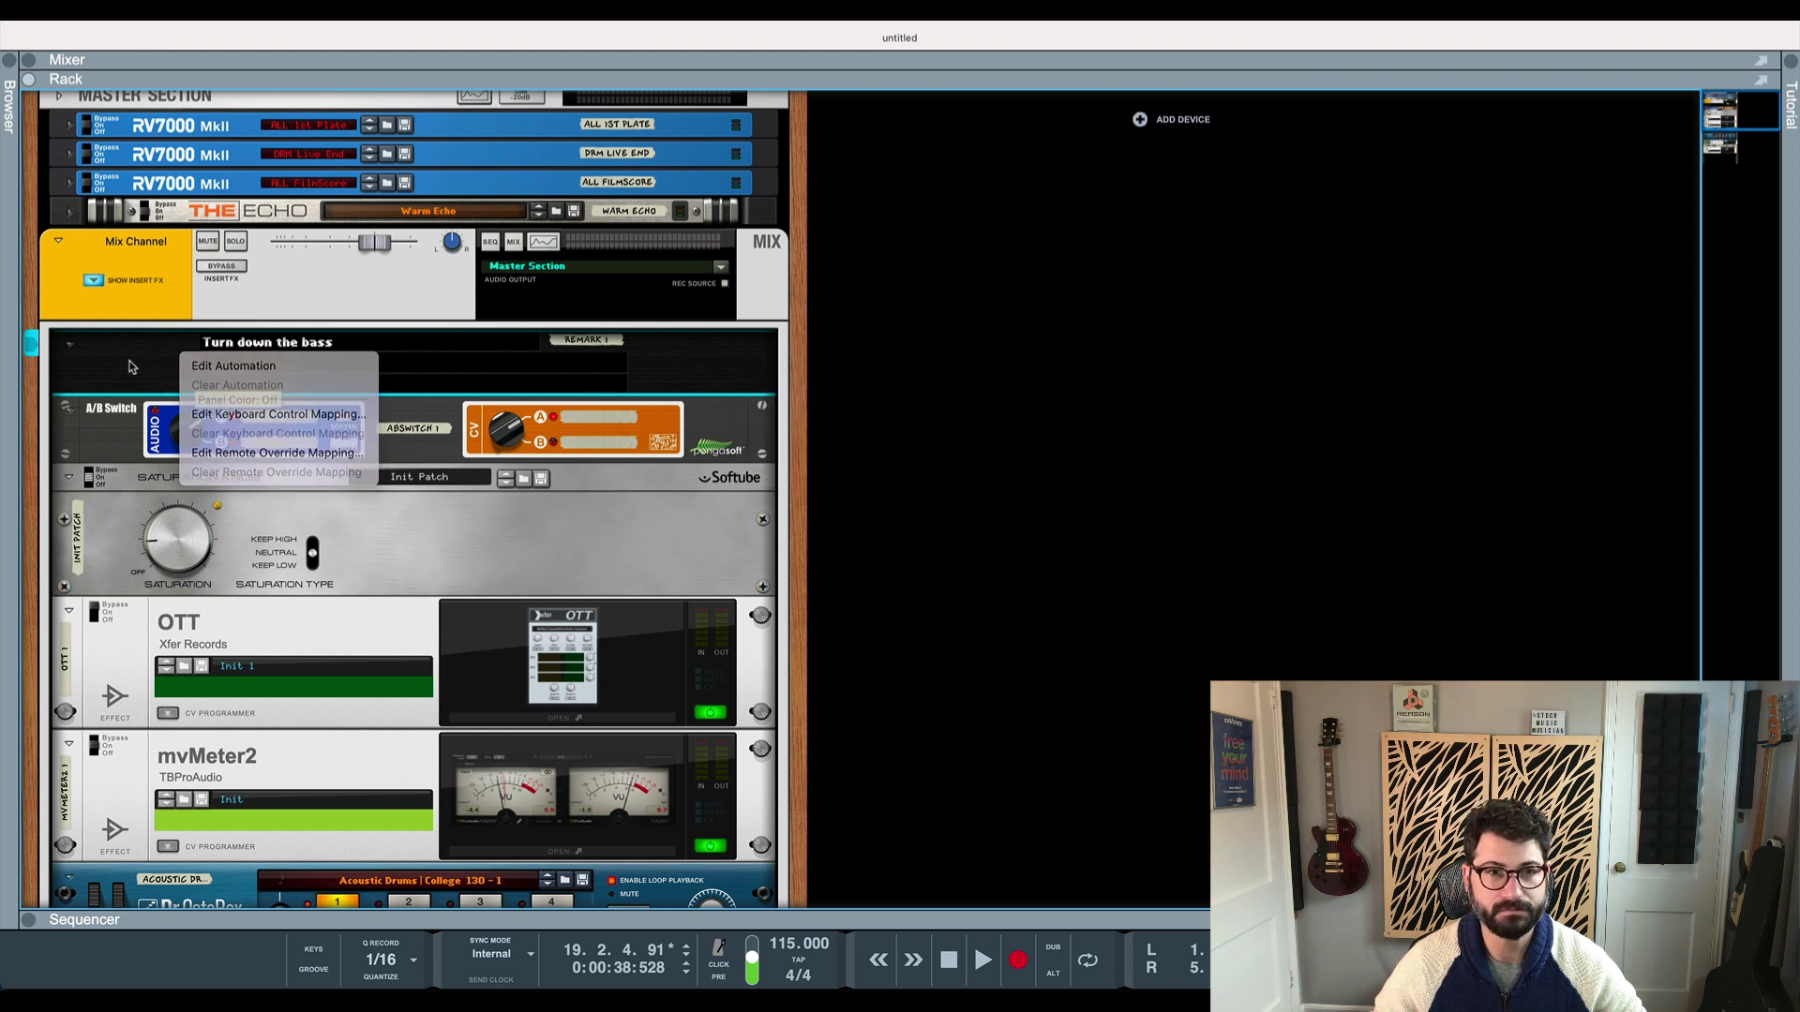
left_click(131, 366)
double_click(258, 386)
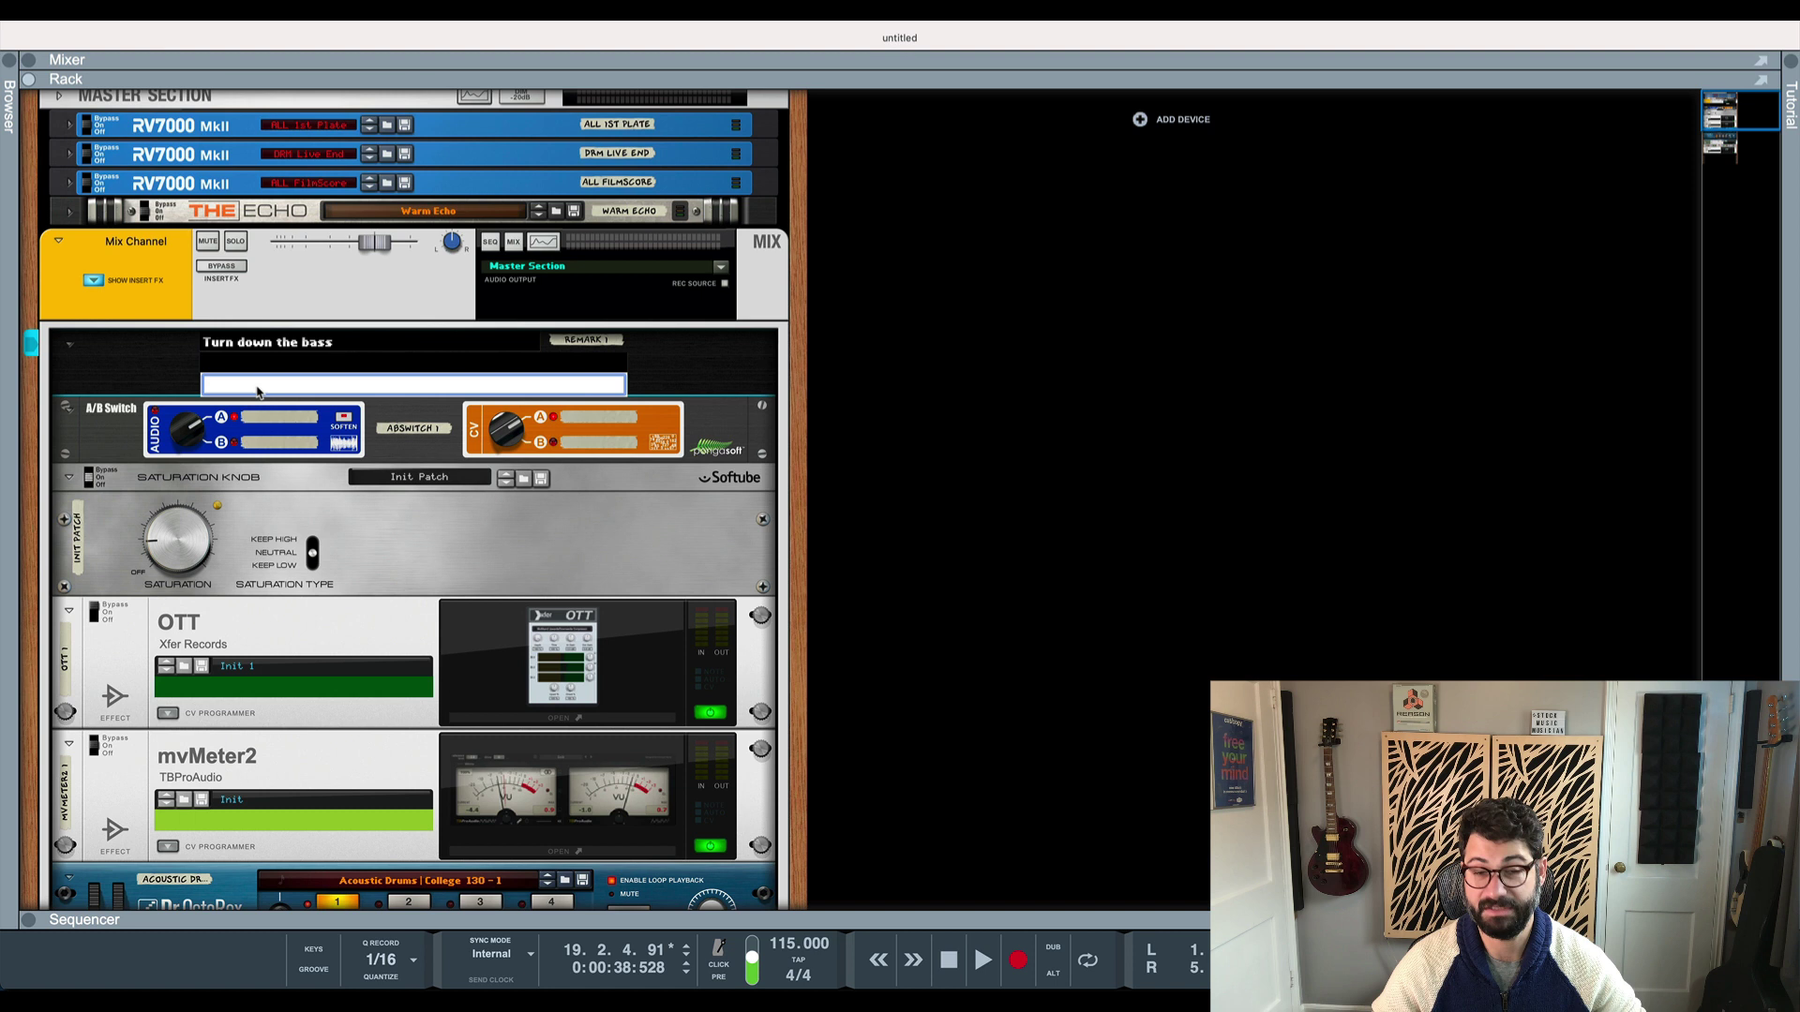
type("v")
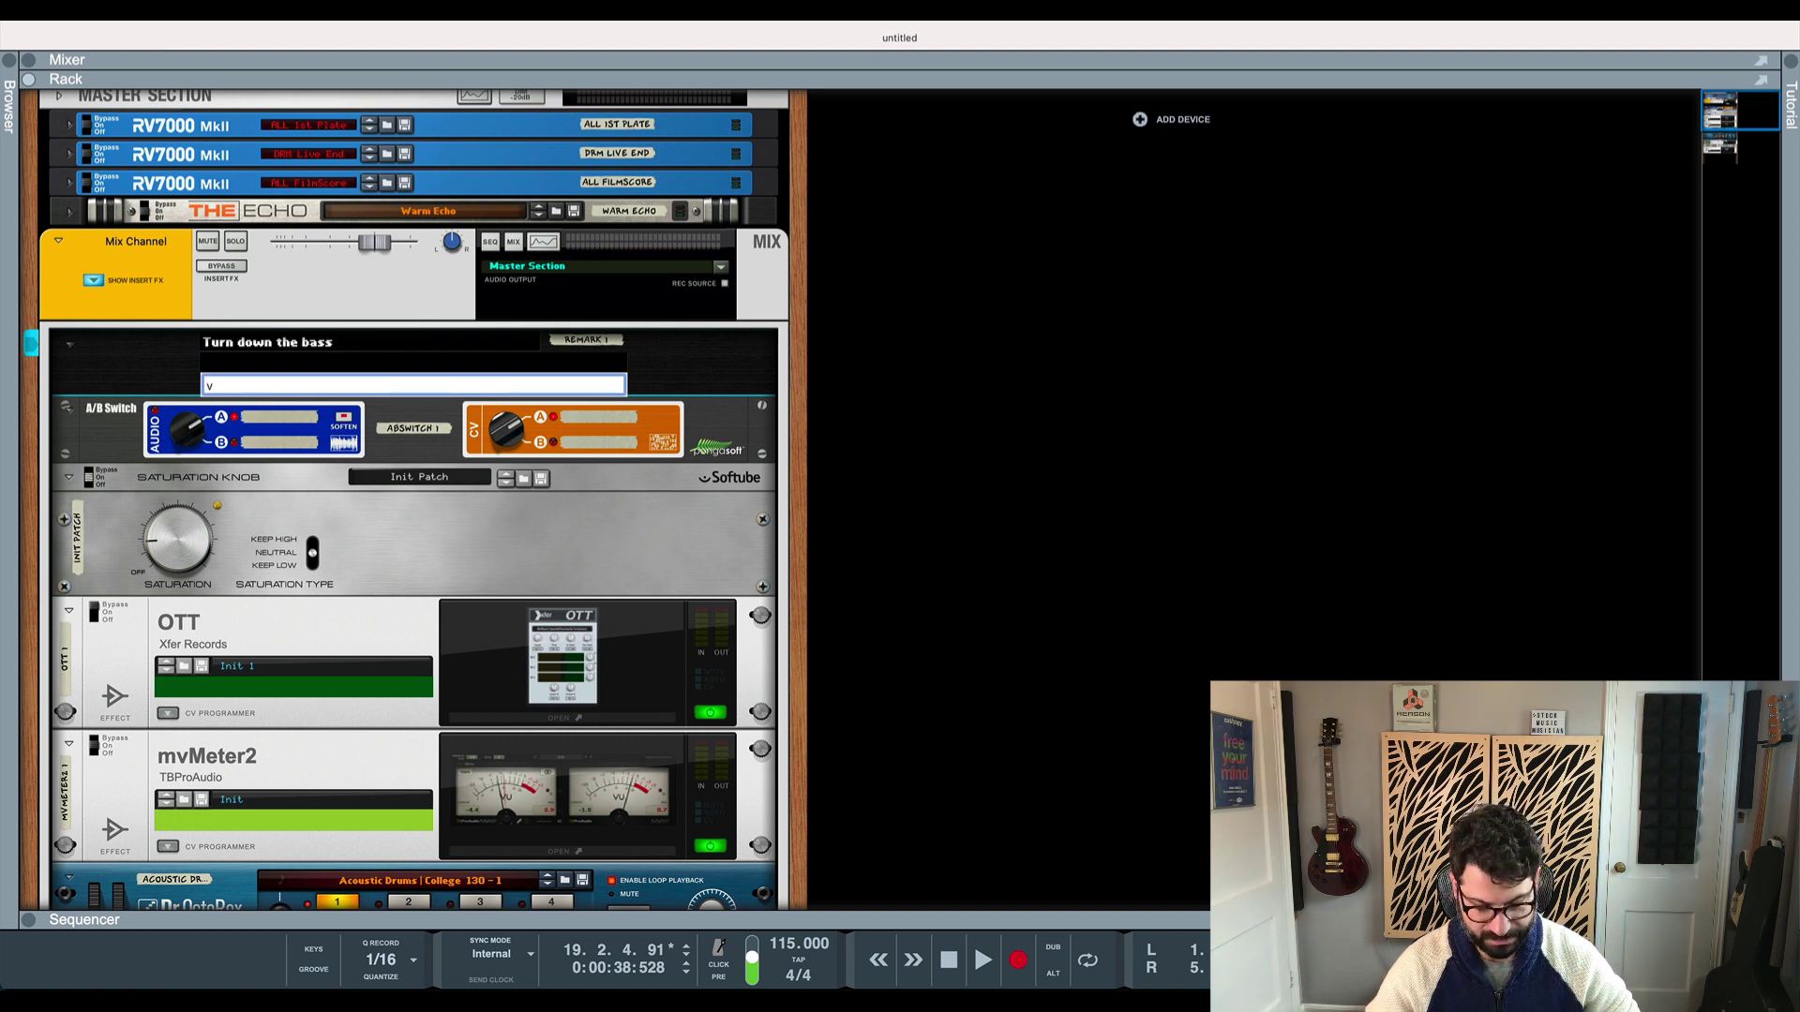
type("Gain")
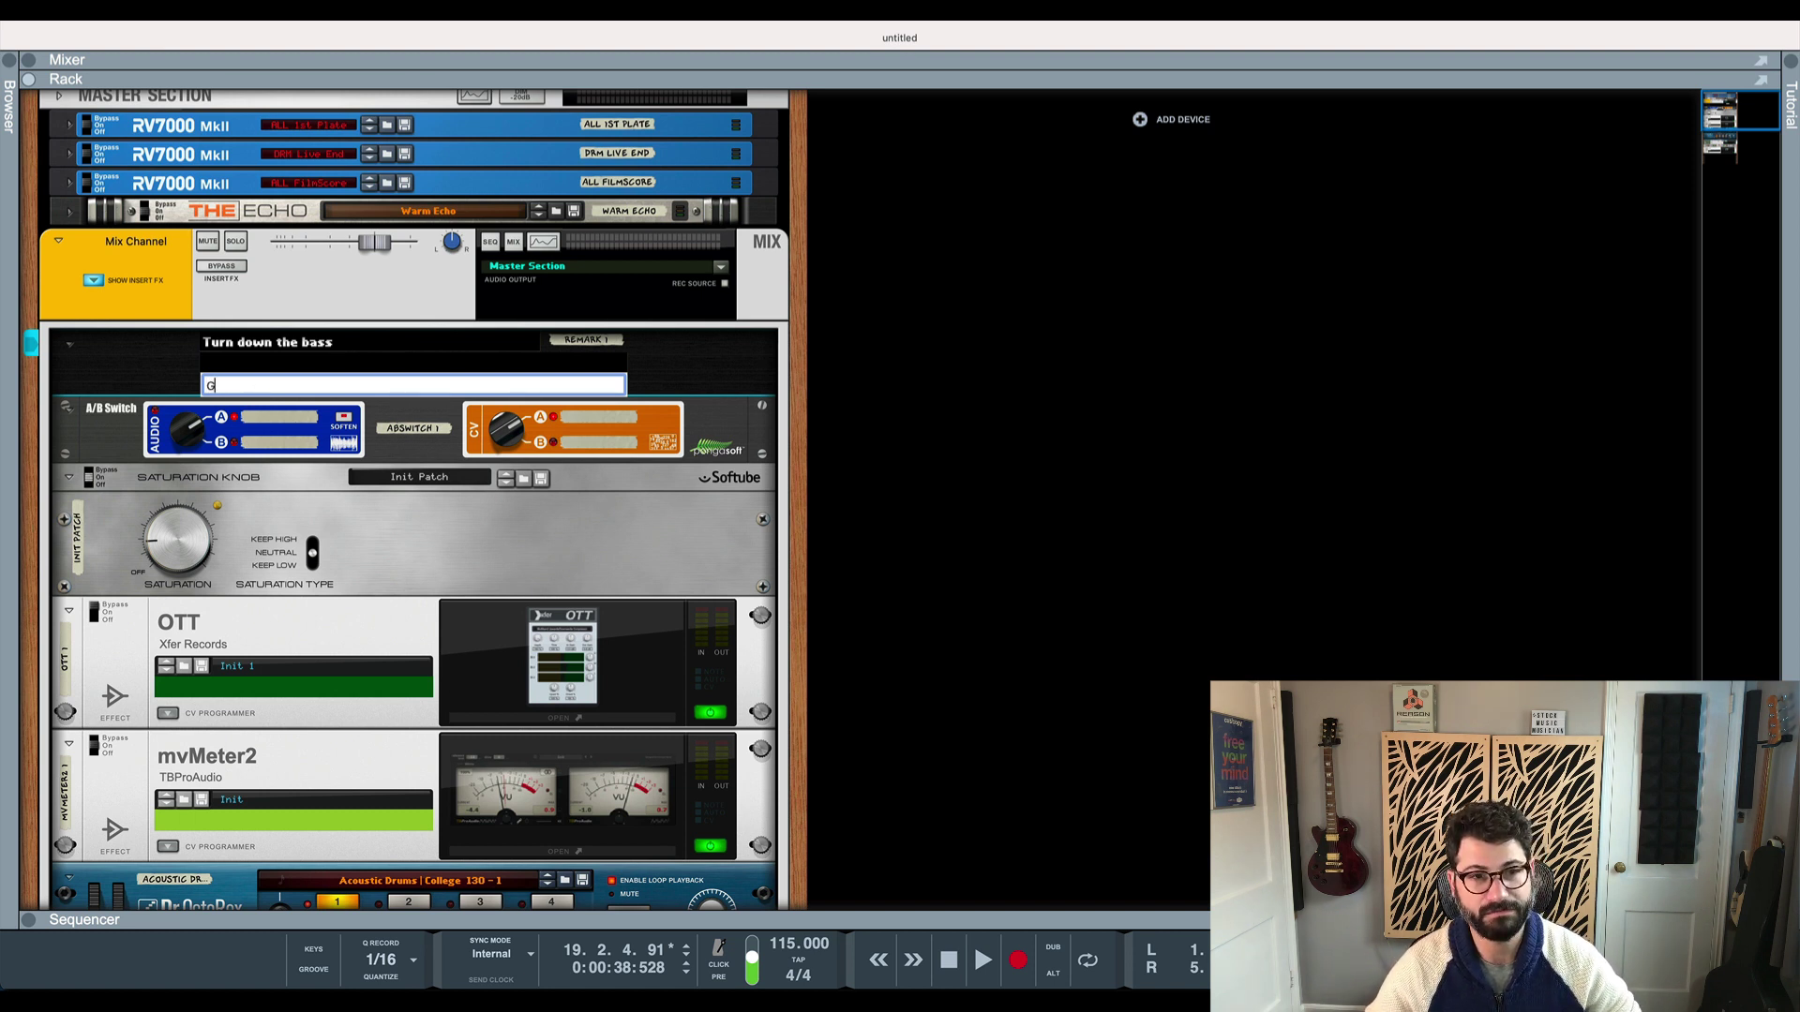
key("BackSpace")
key("BackSpace")
key("BackSpace")
key("BackSpace")
type("Th")
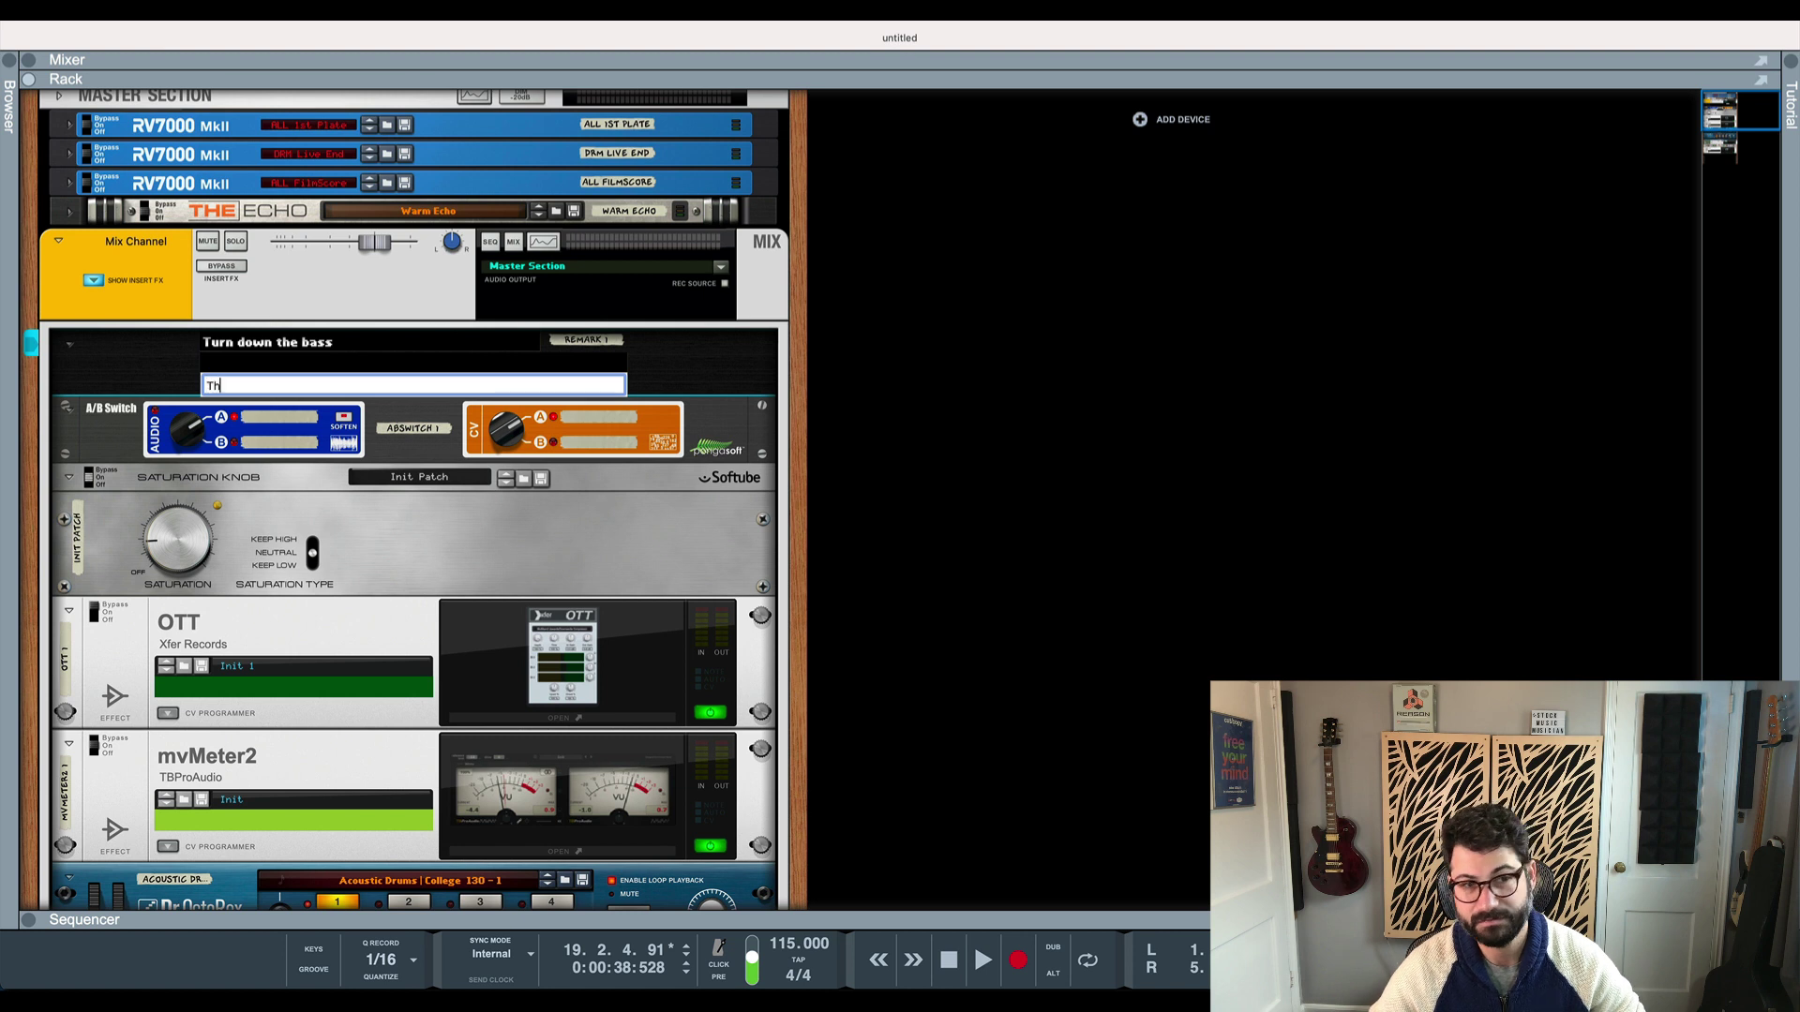
type("ird note is ")
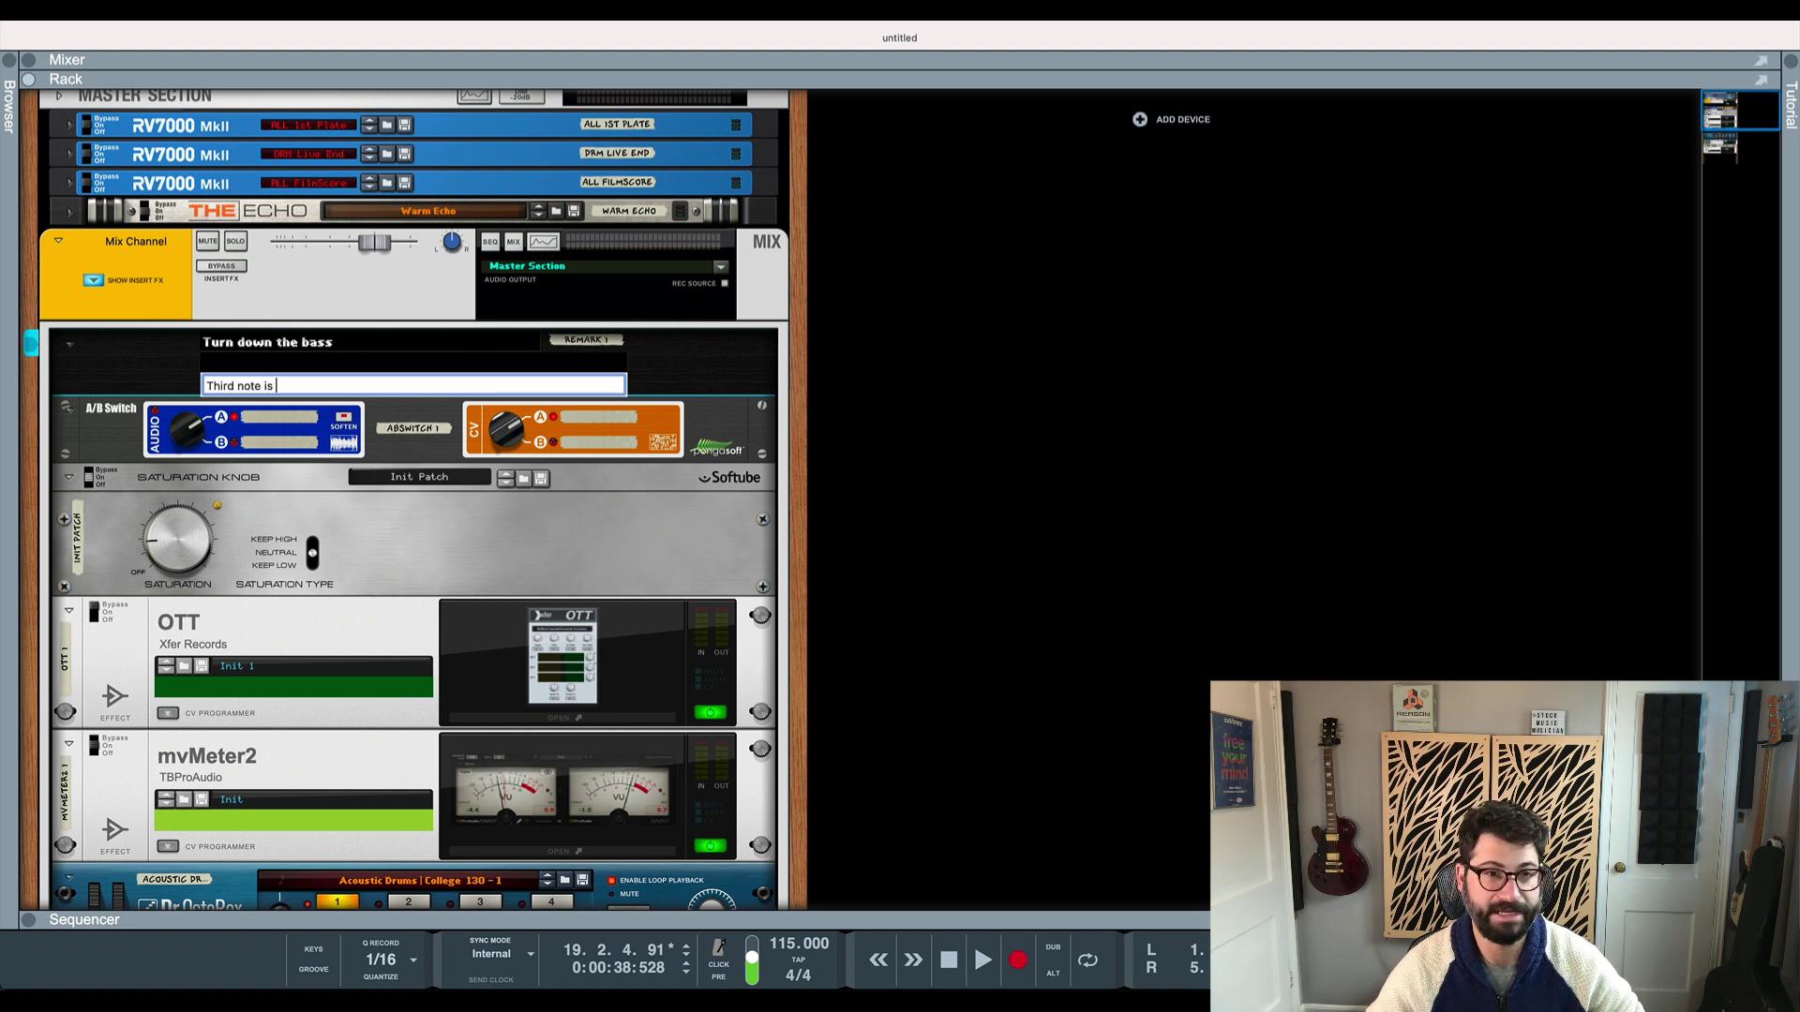
type("flat")
key("Return")
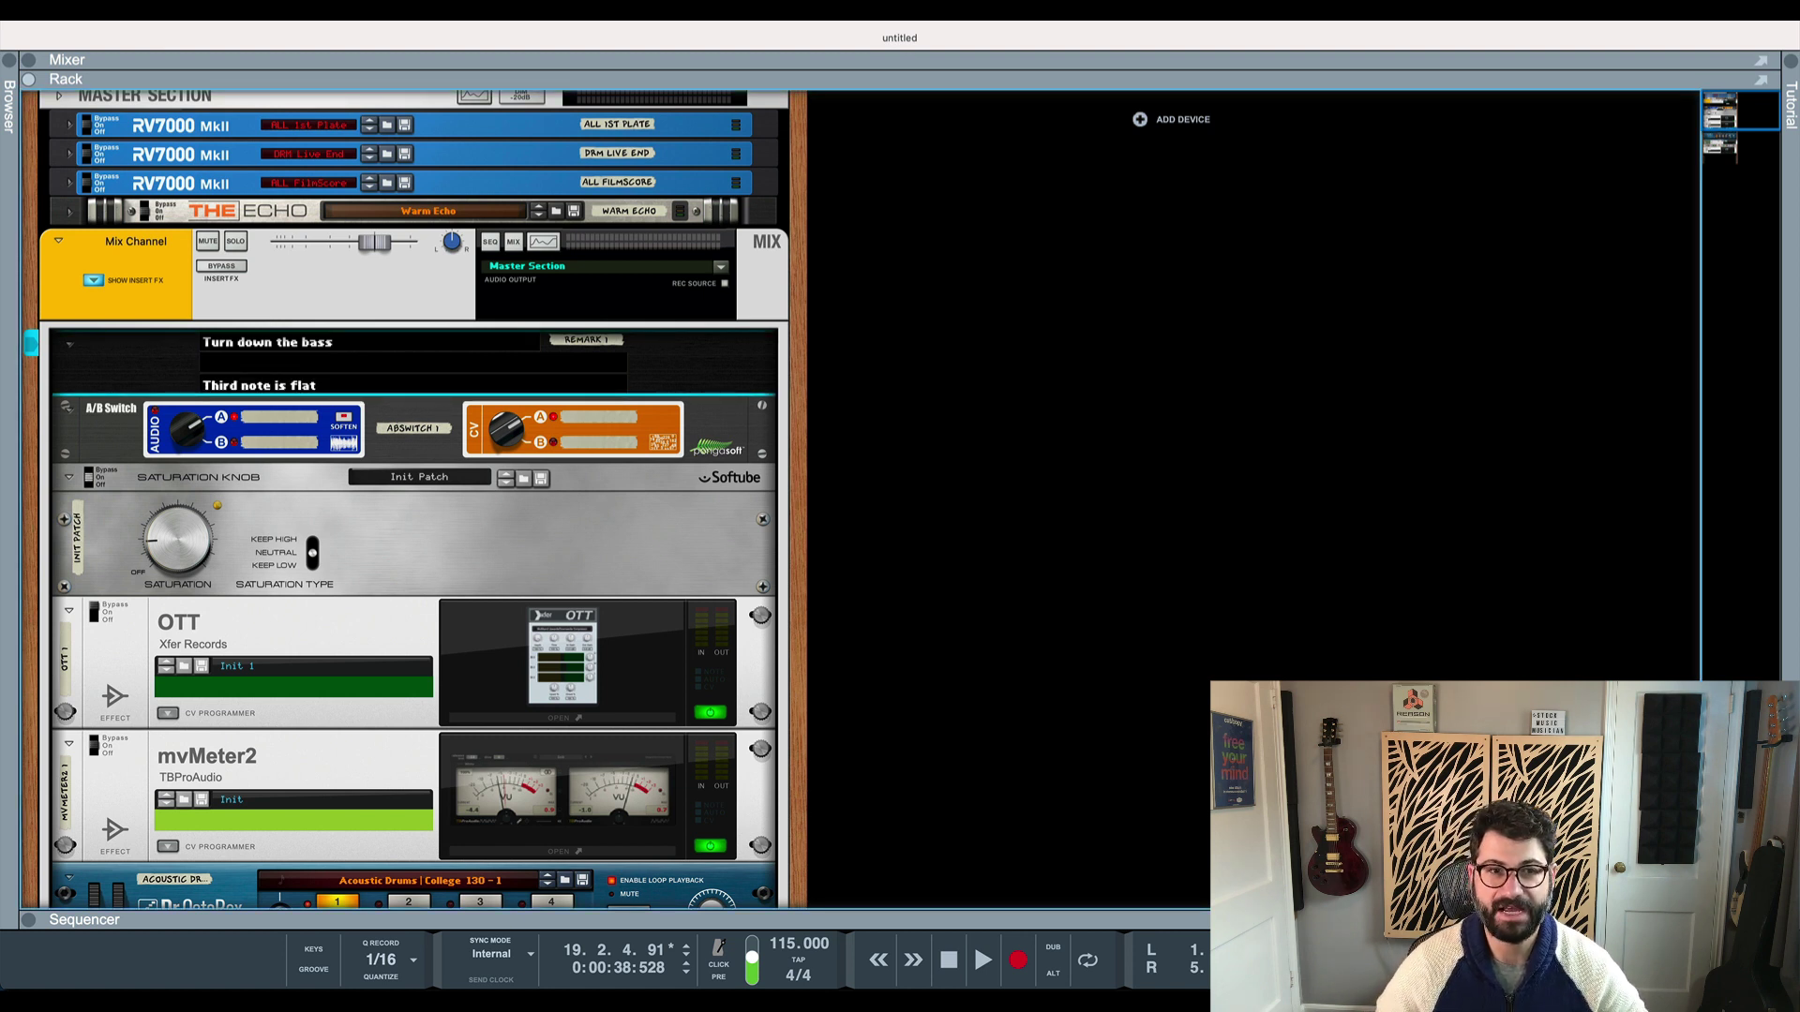
left_click(703, 405)
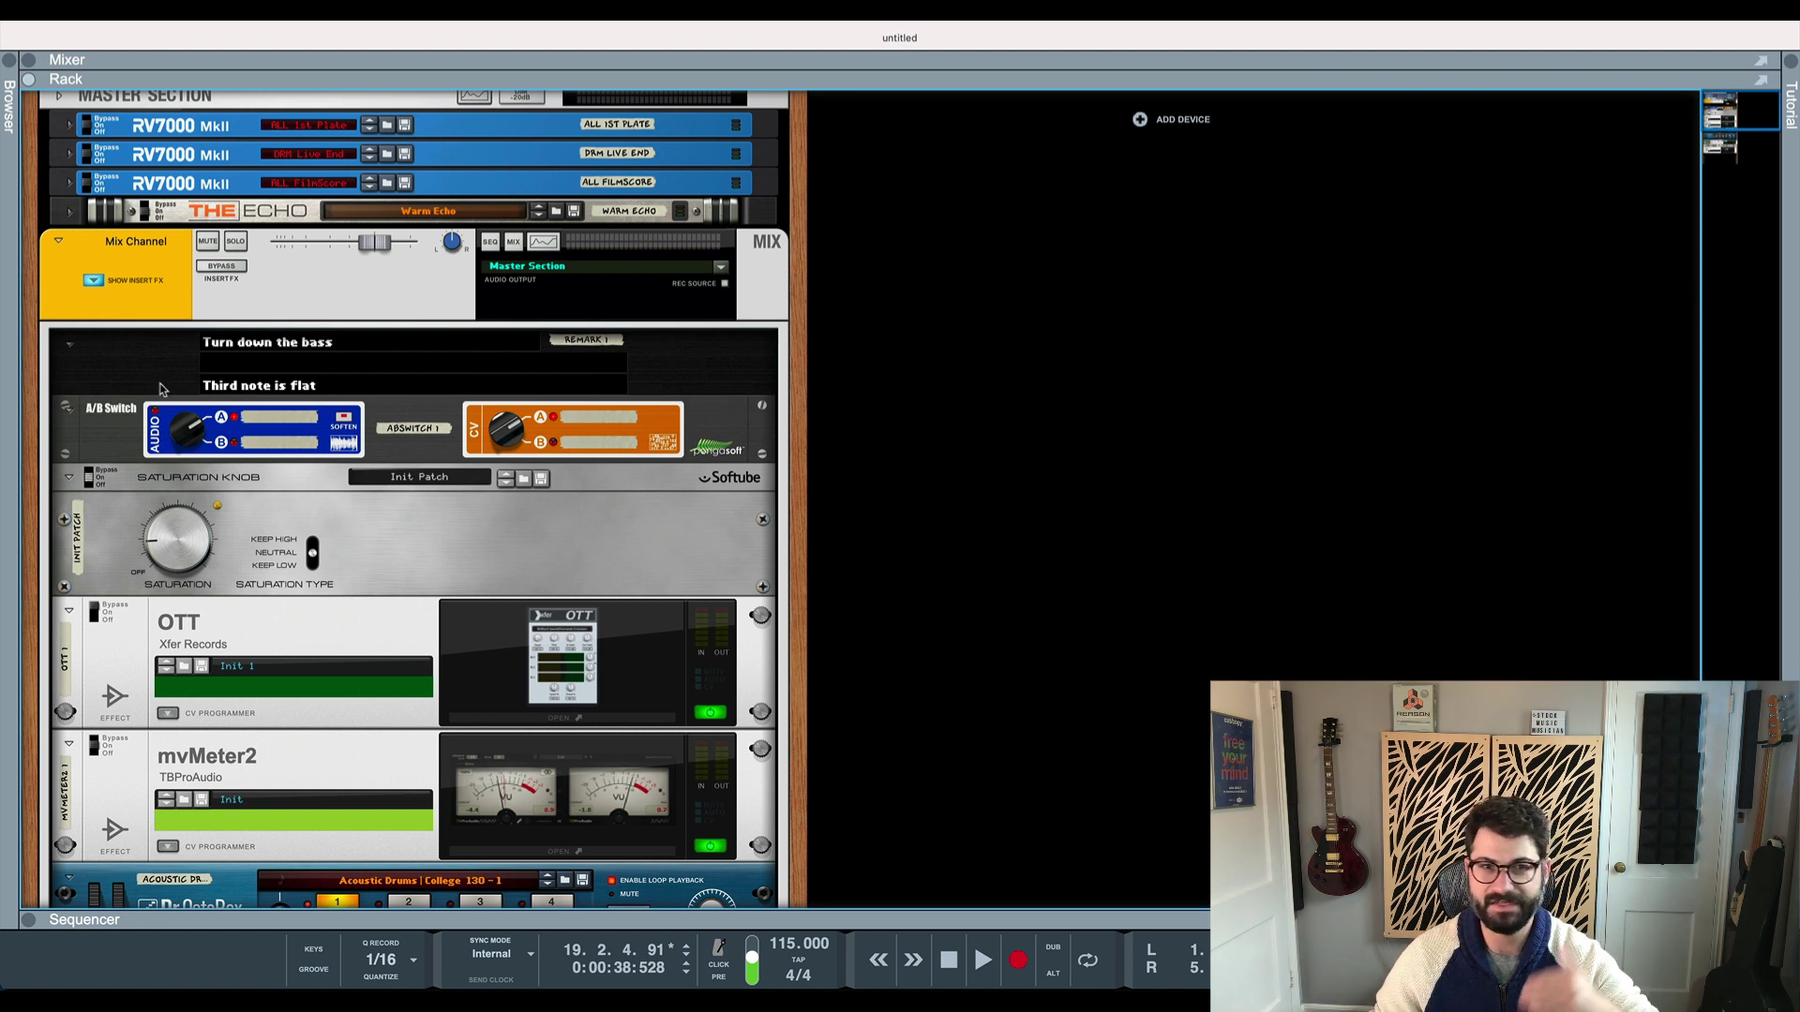
left_click(69, 345)
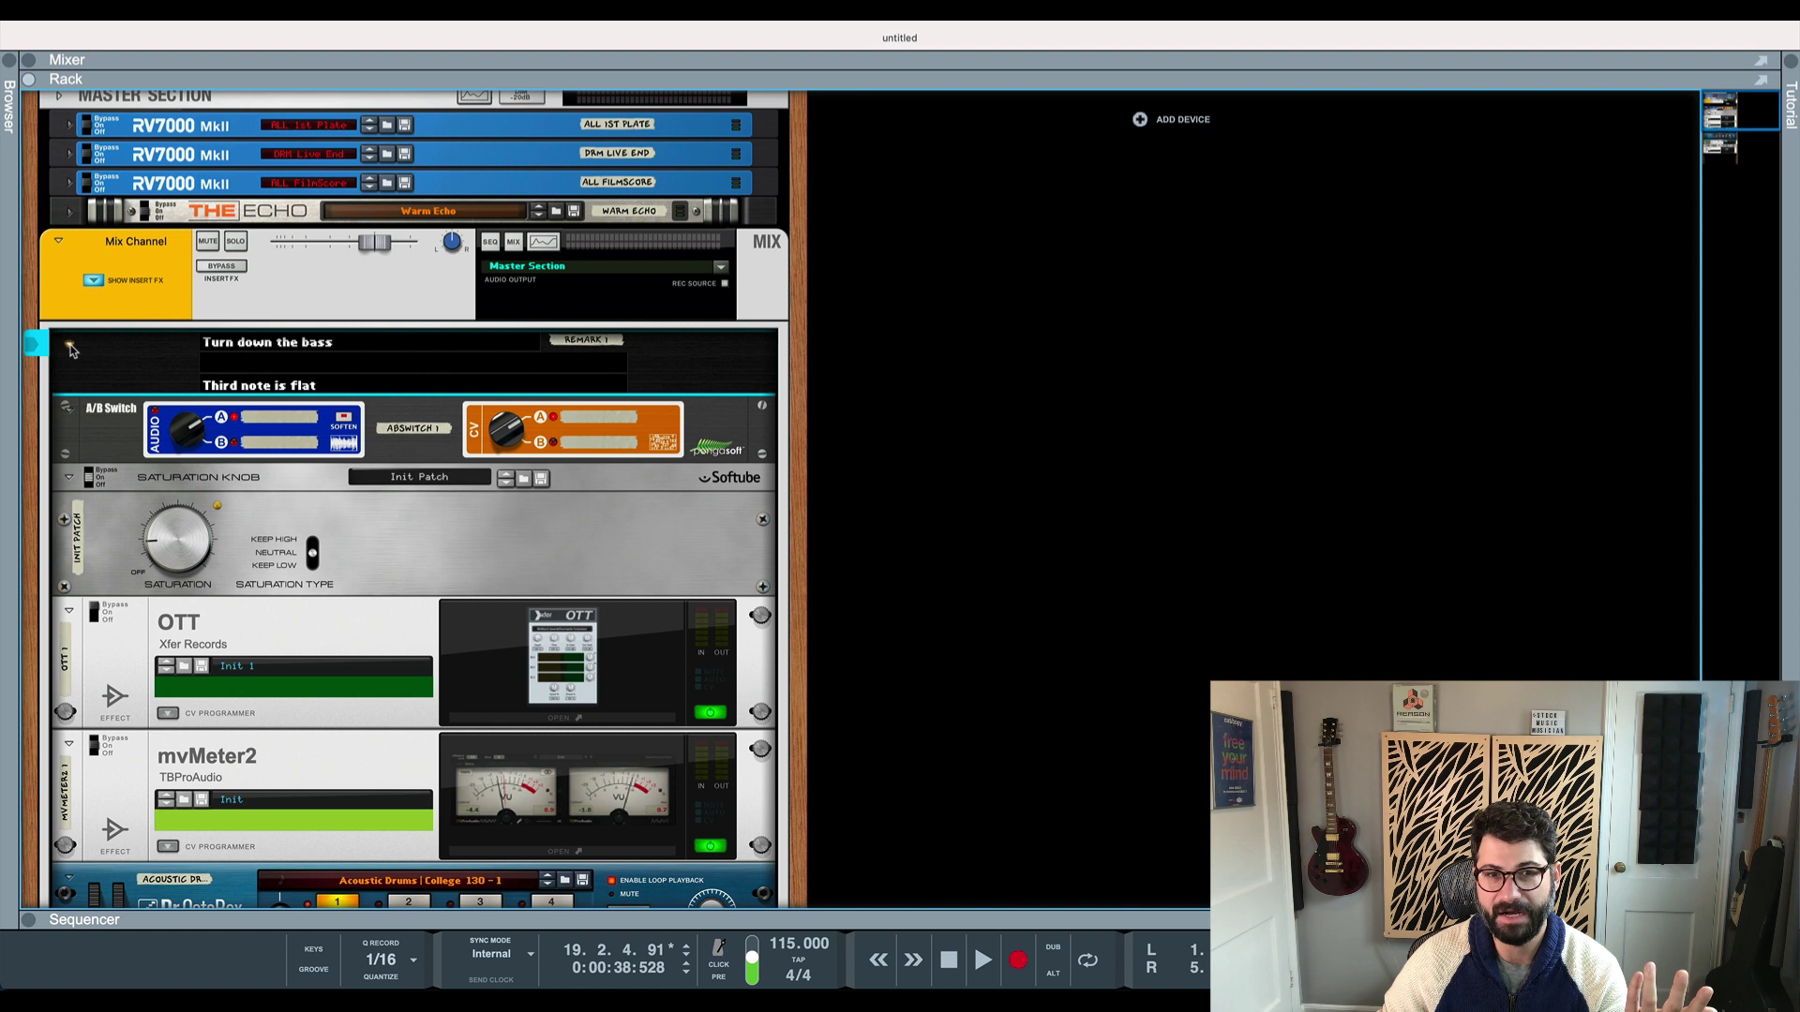
left_click(71, 346)
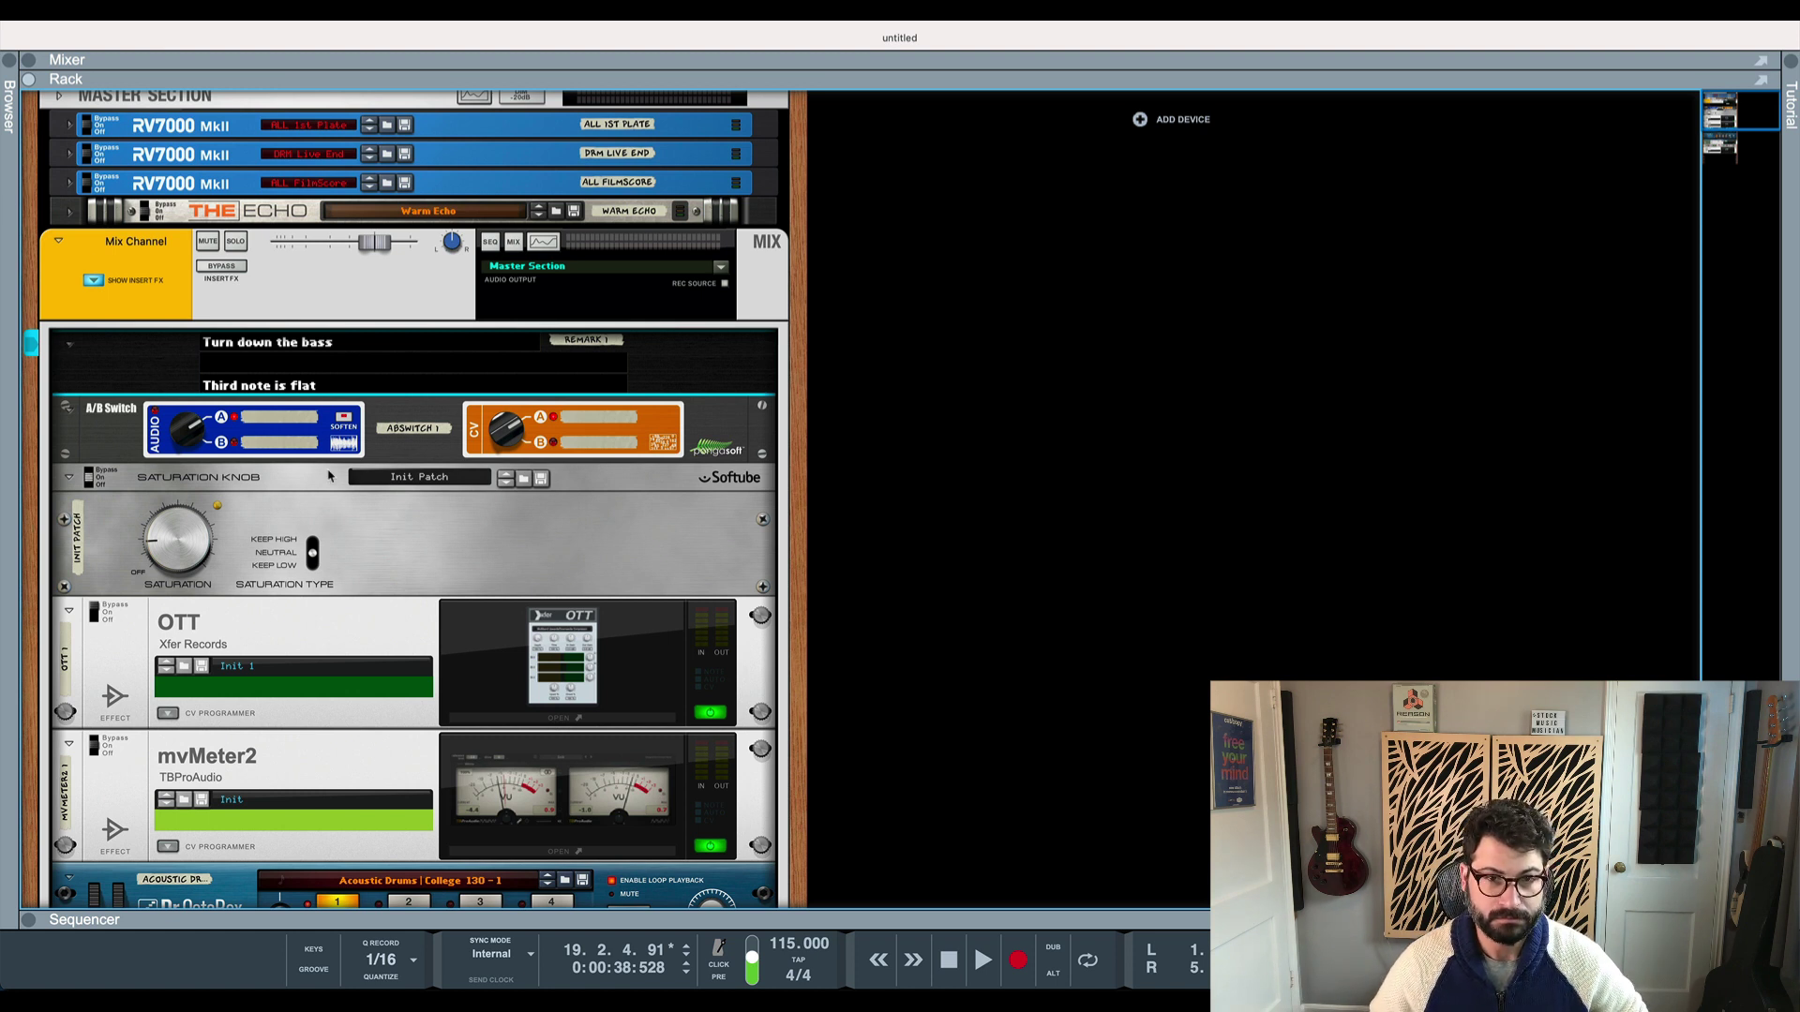
Check the rack's cable connections from the back, then flip the A/B Switch audio to B
scroll(26, 364, "down", 1)
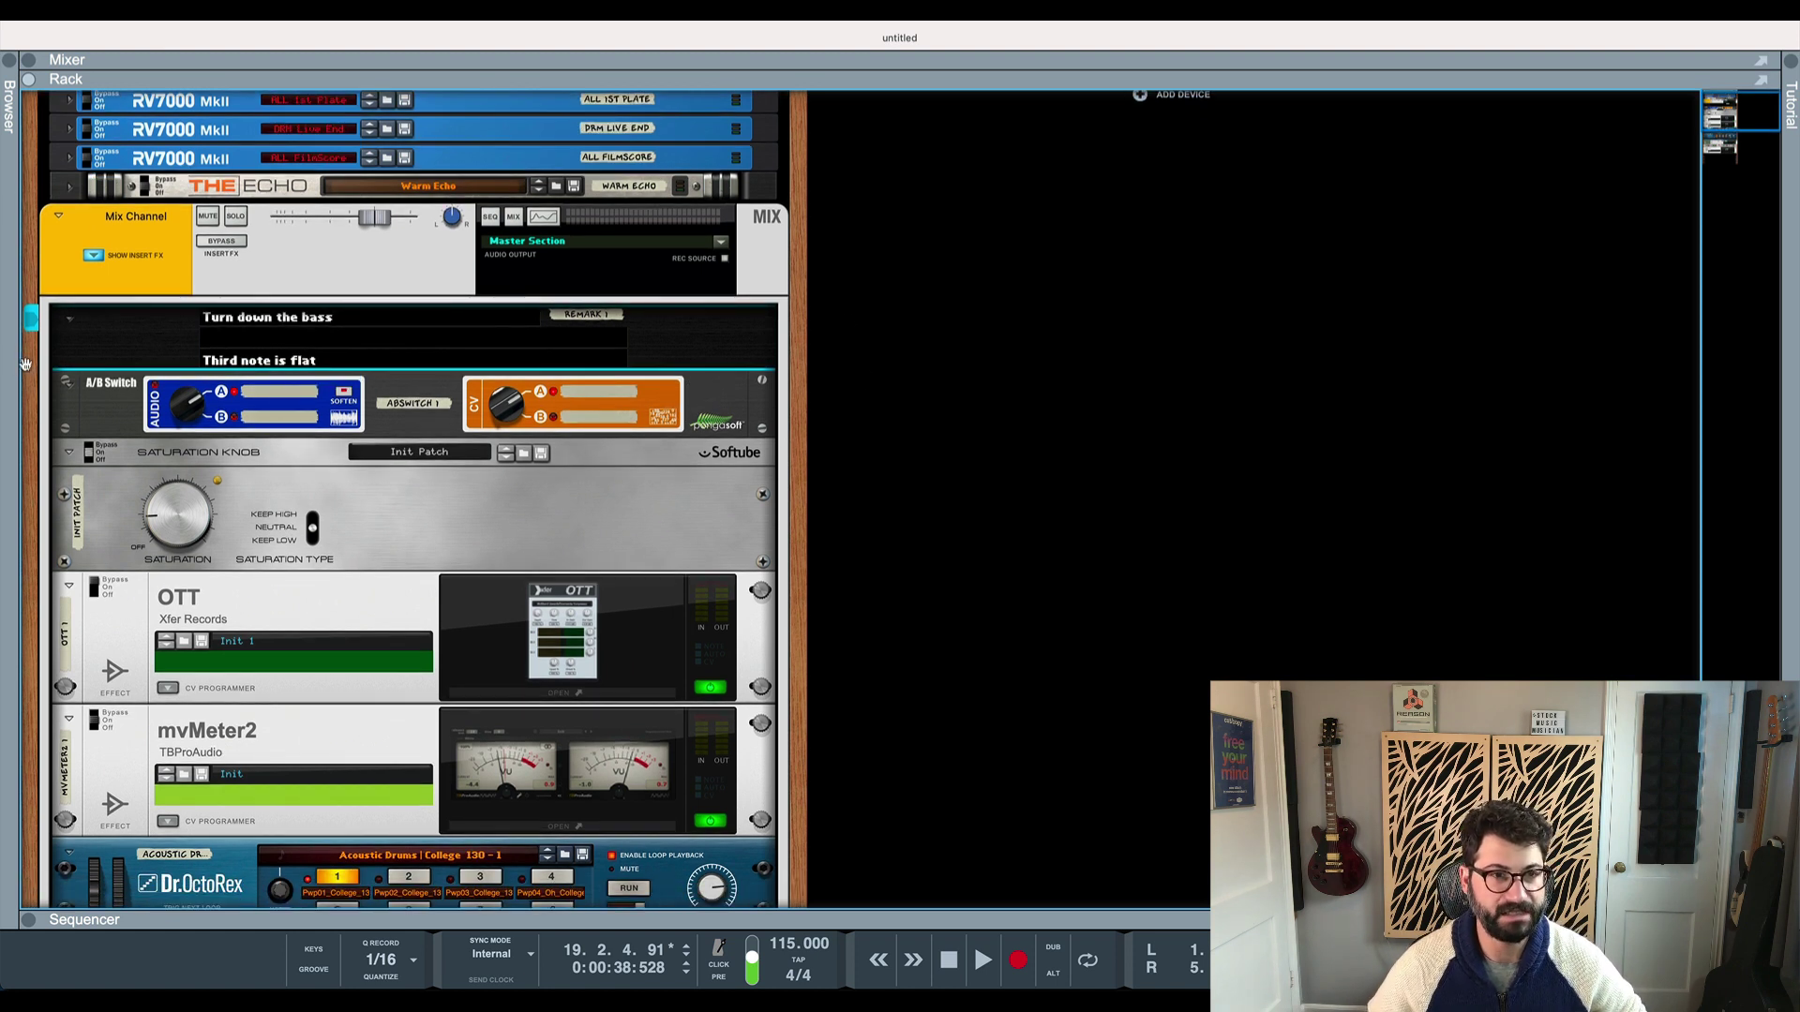
scroll(141, 410, "down", 1)
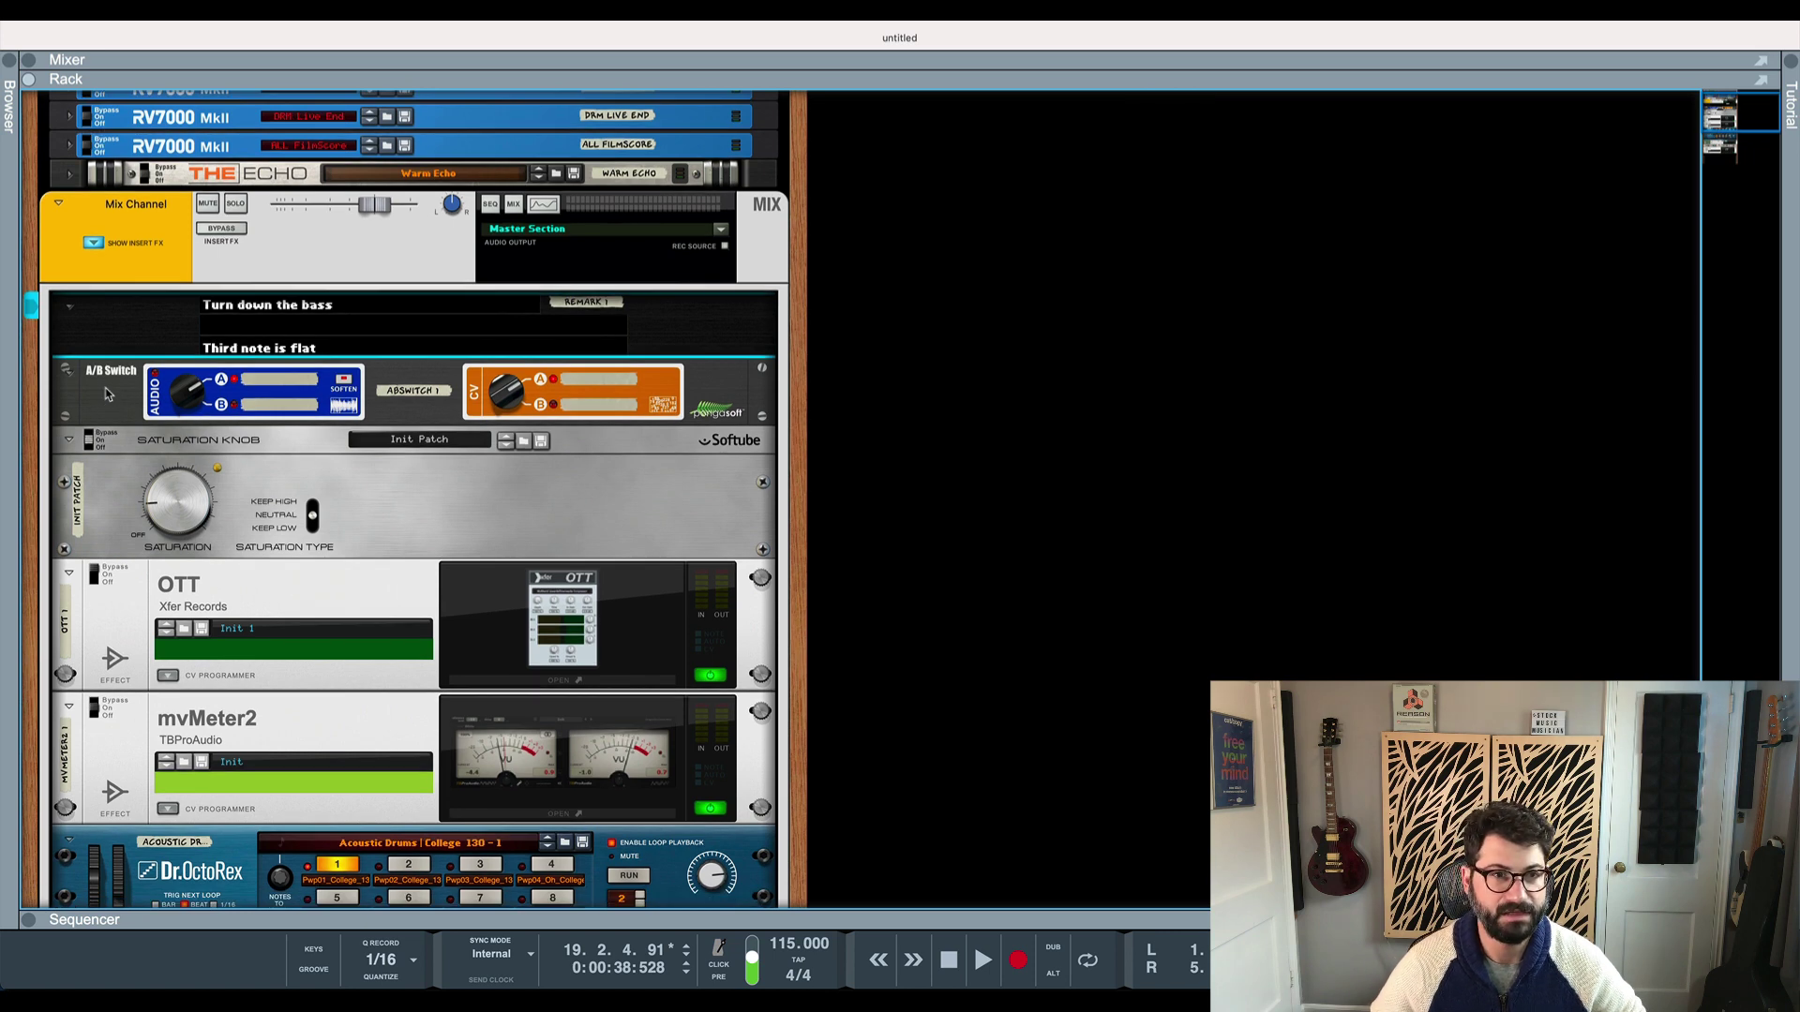
scroll(108, 393, "down", 5)
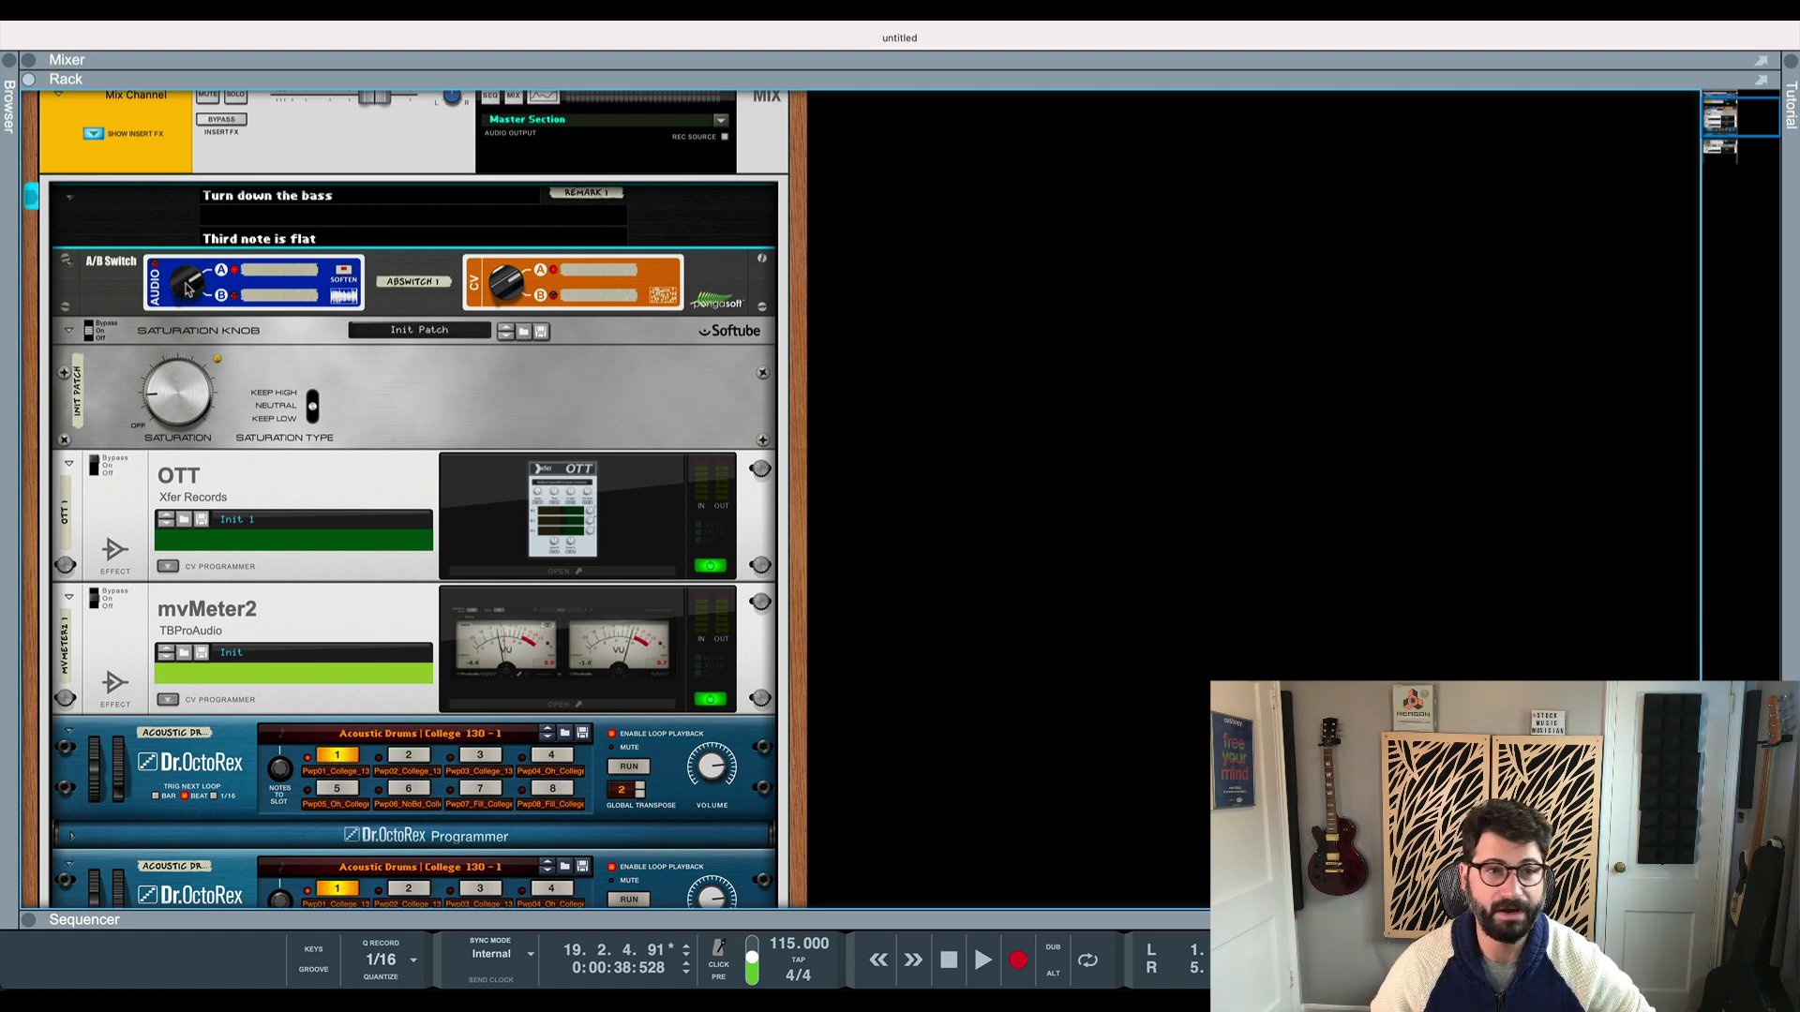
key("Tab")
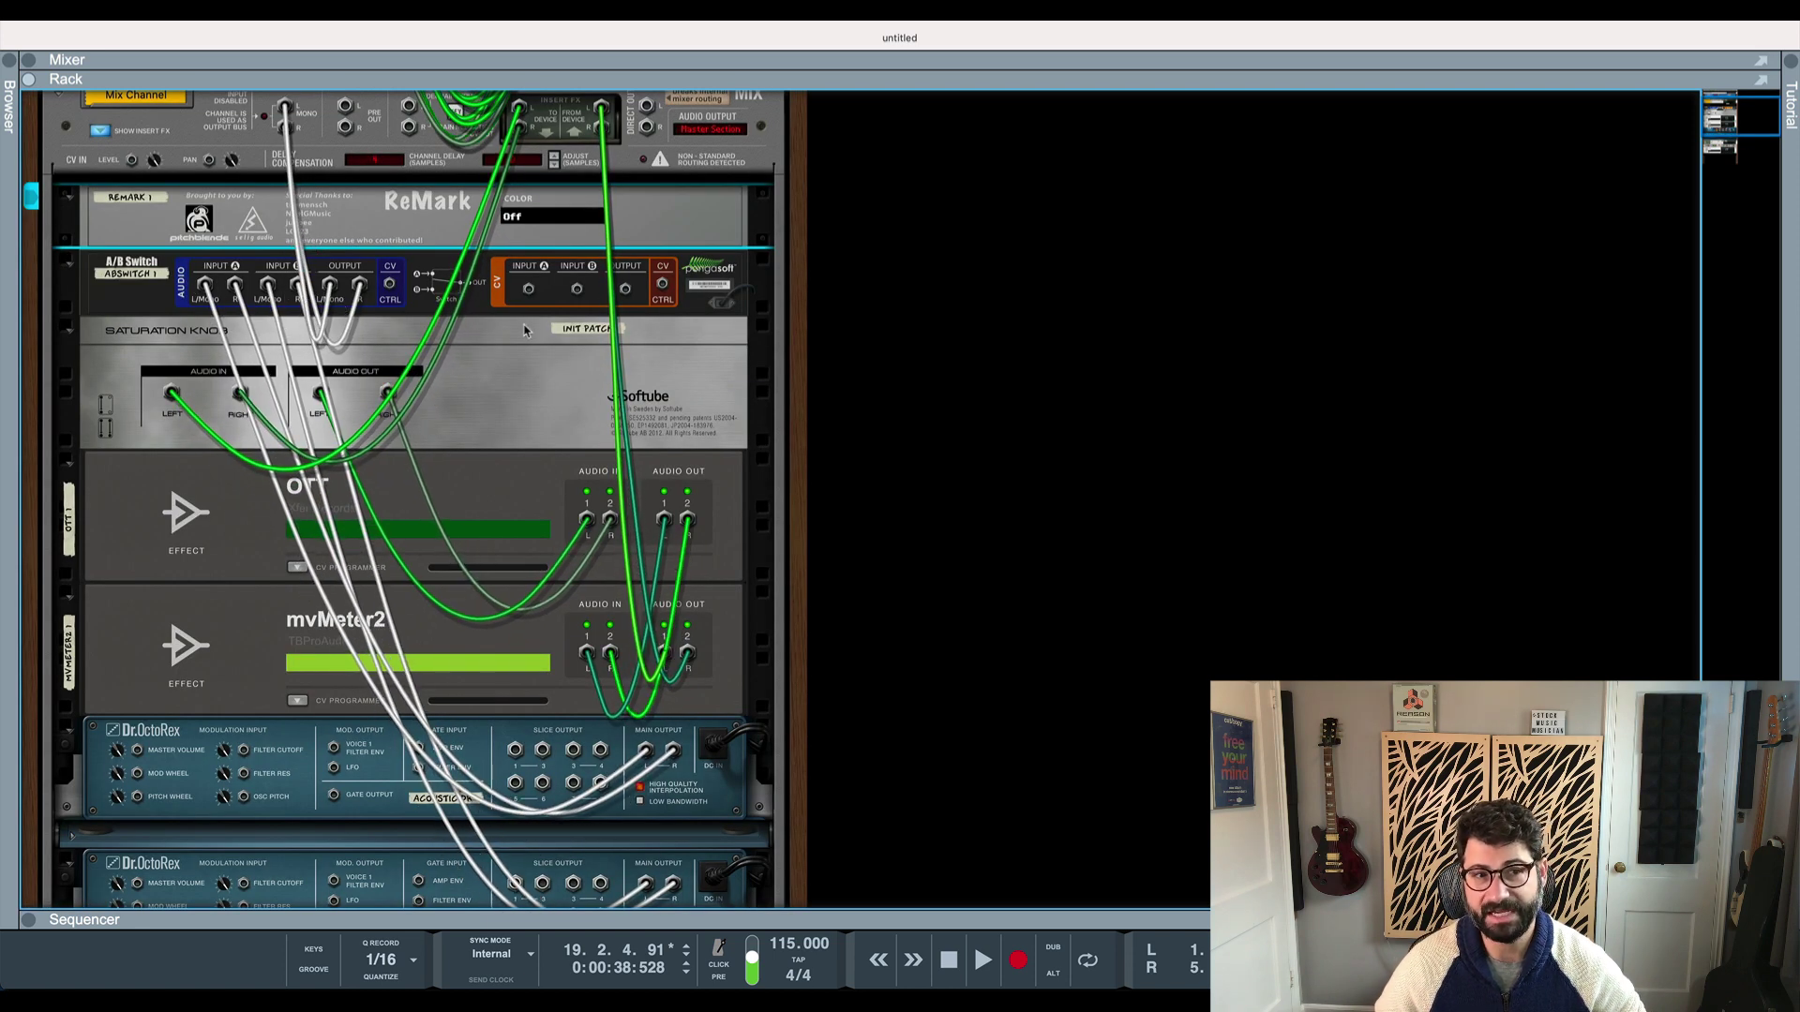
key("Tab")
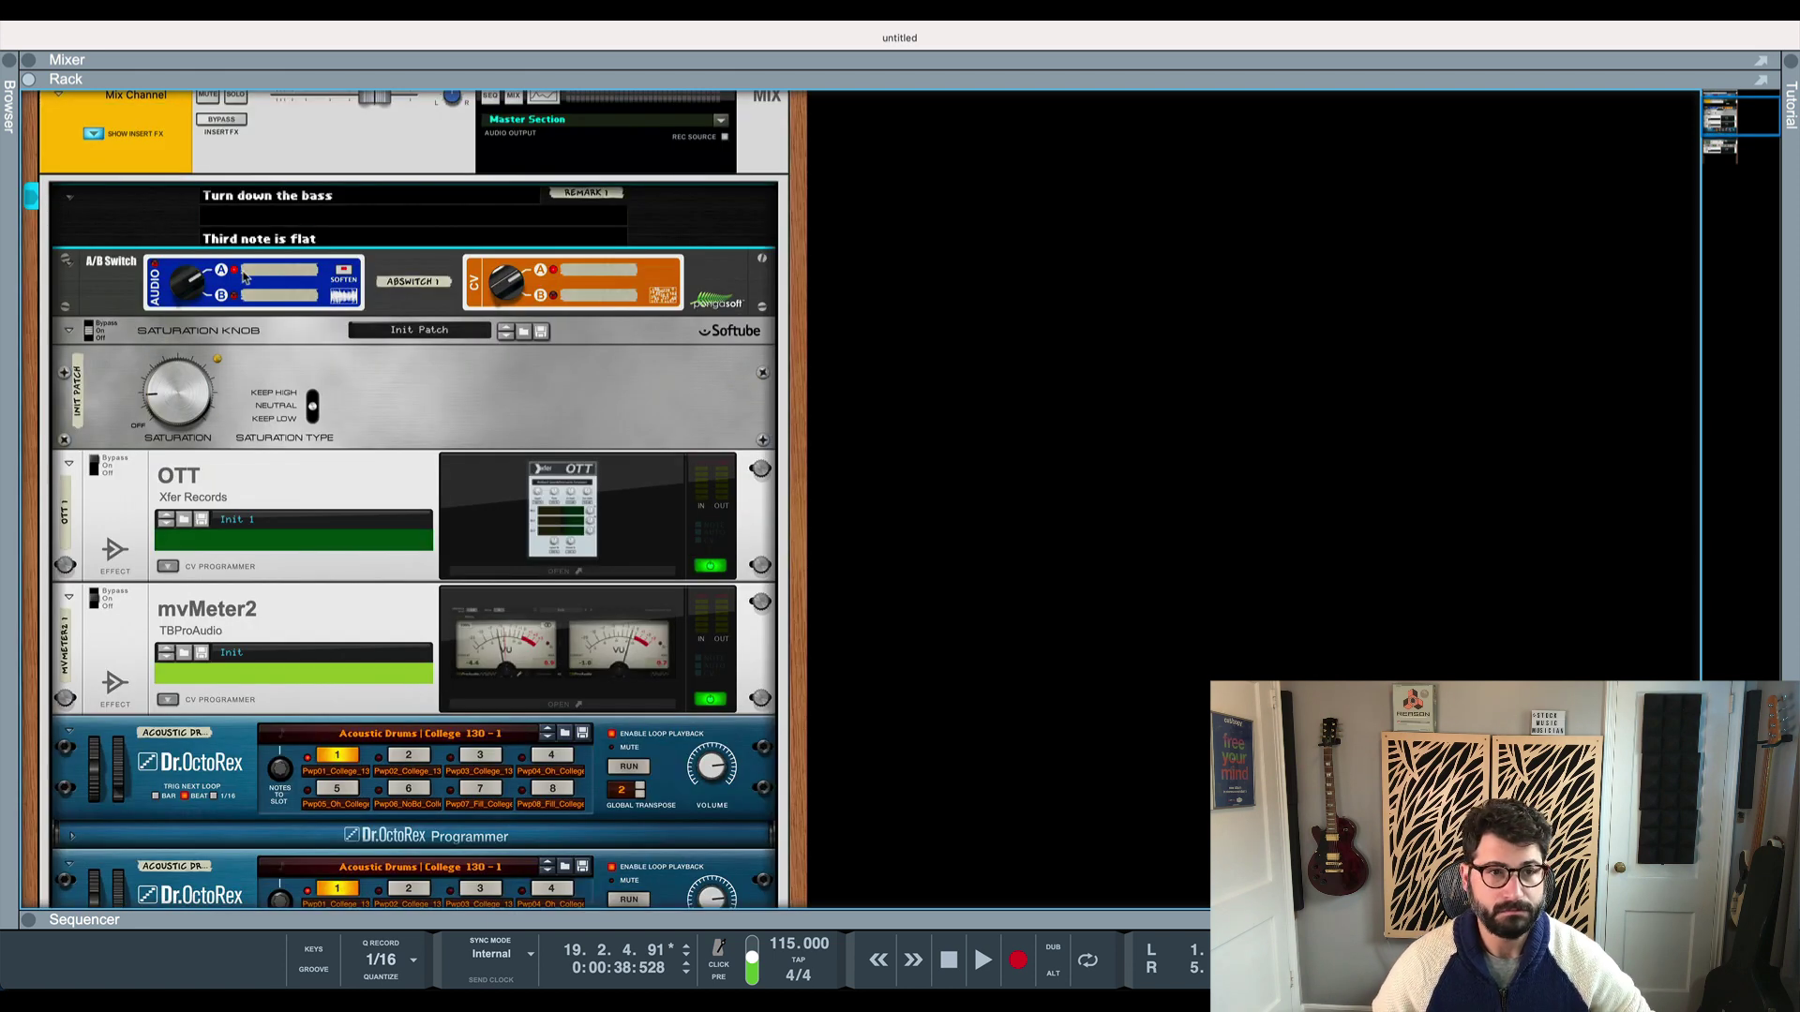
left_click(190, 295)
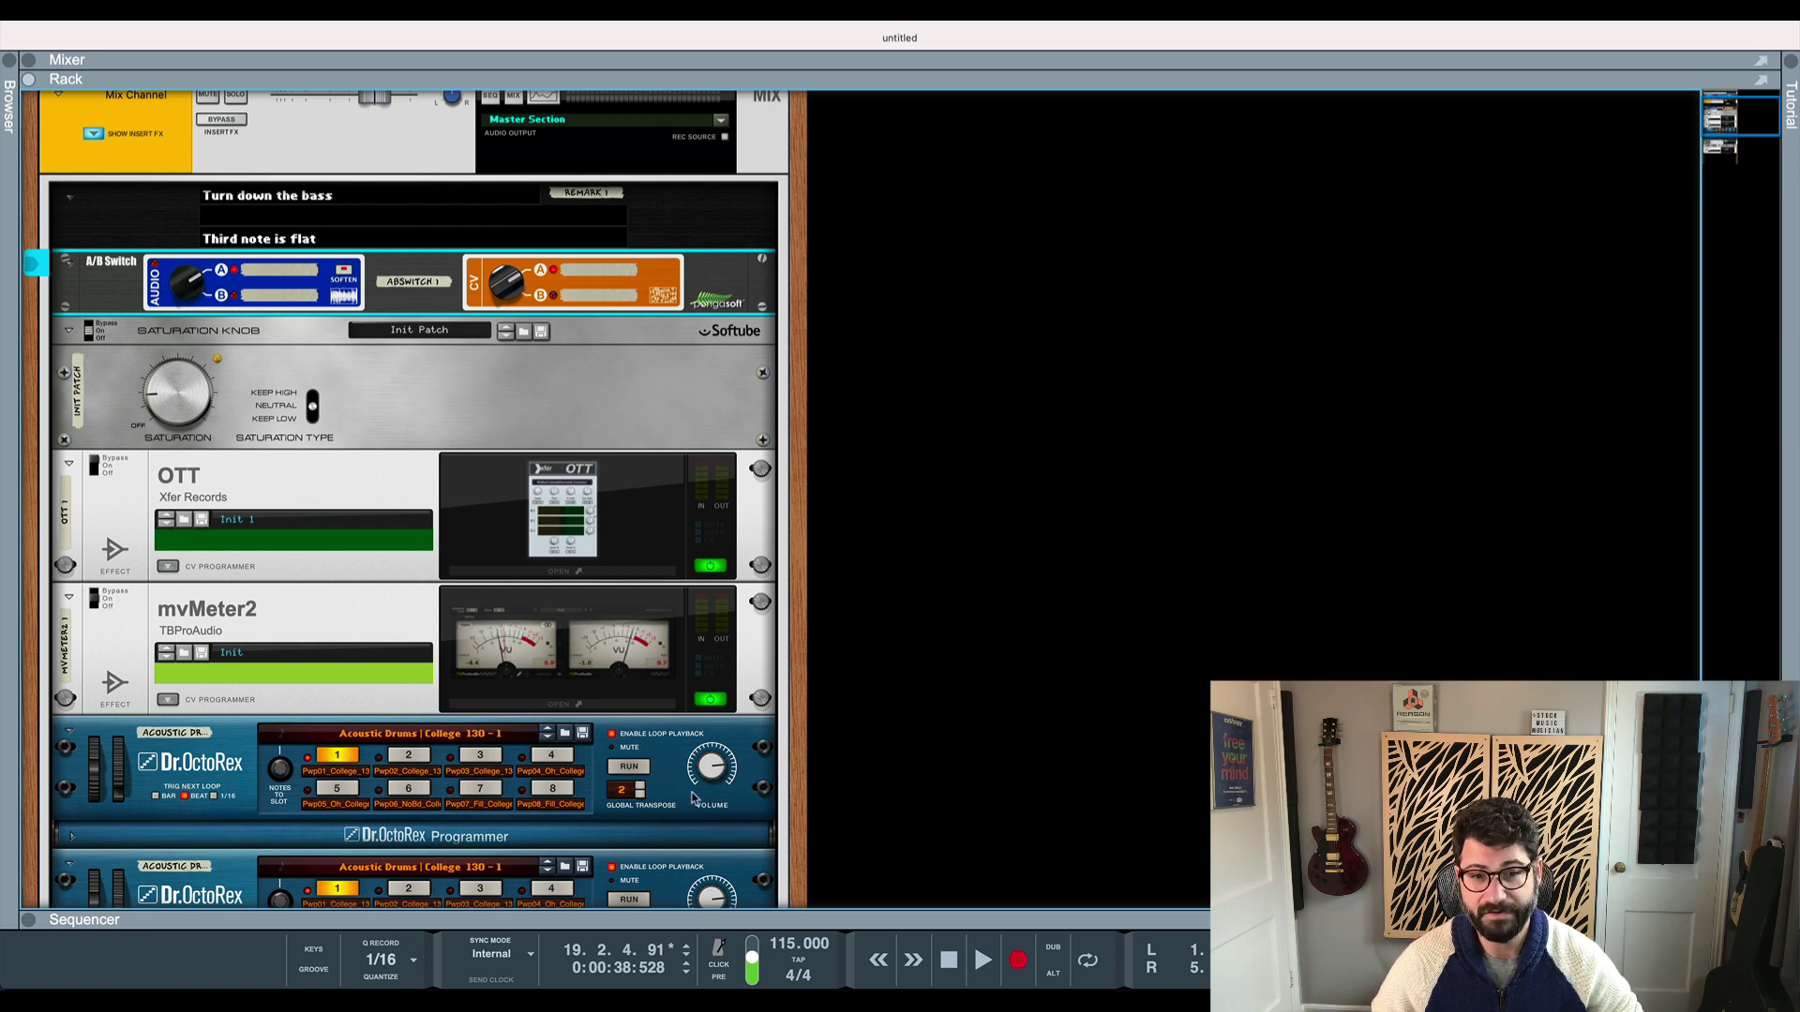
Start song playback from the top of the rack and adjust the mix channel's level
scroll(692, 798, "down", 2)
scroll(215, 428, "up", 5)
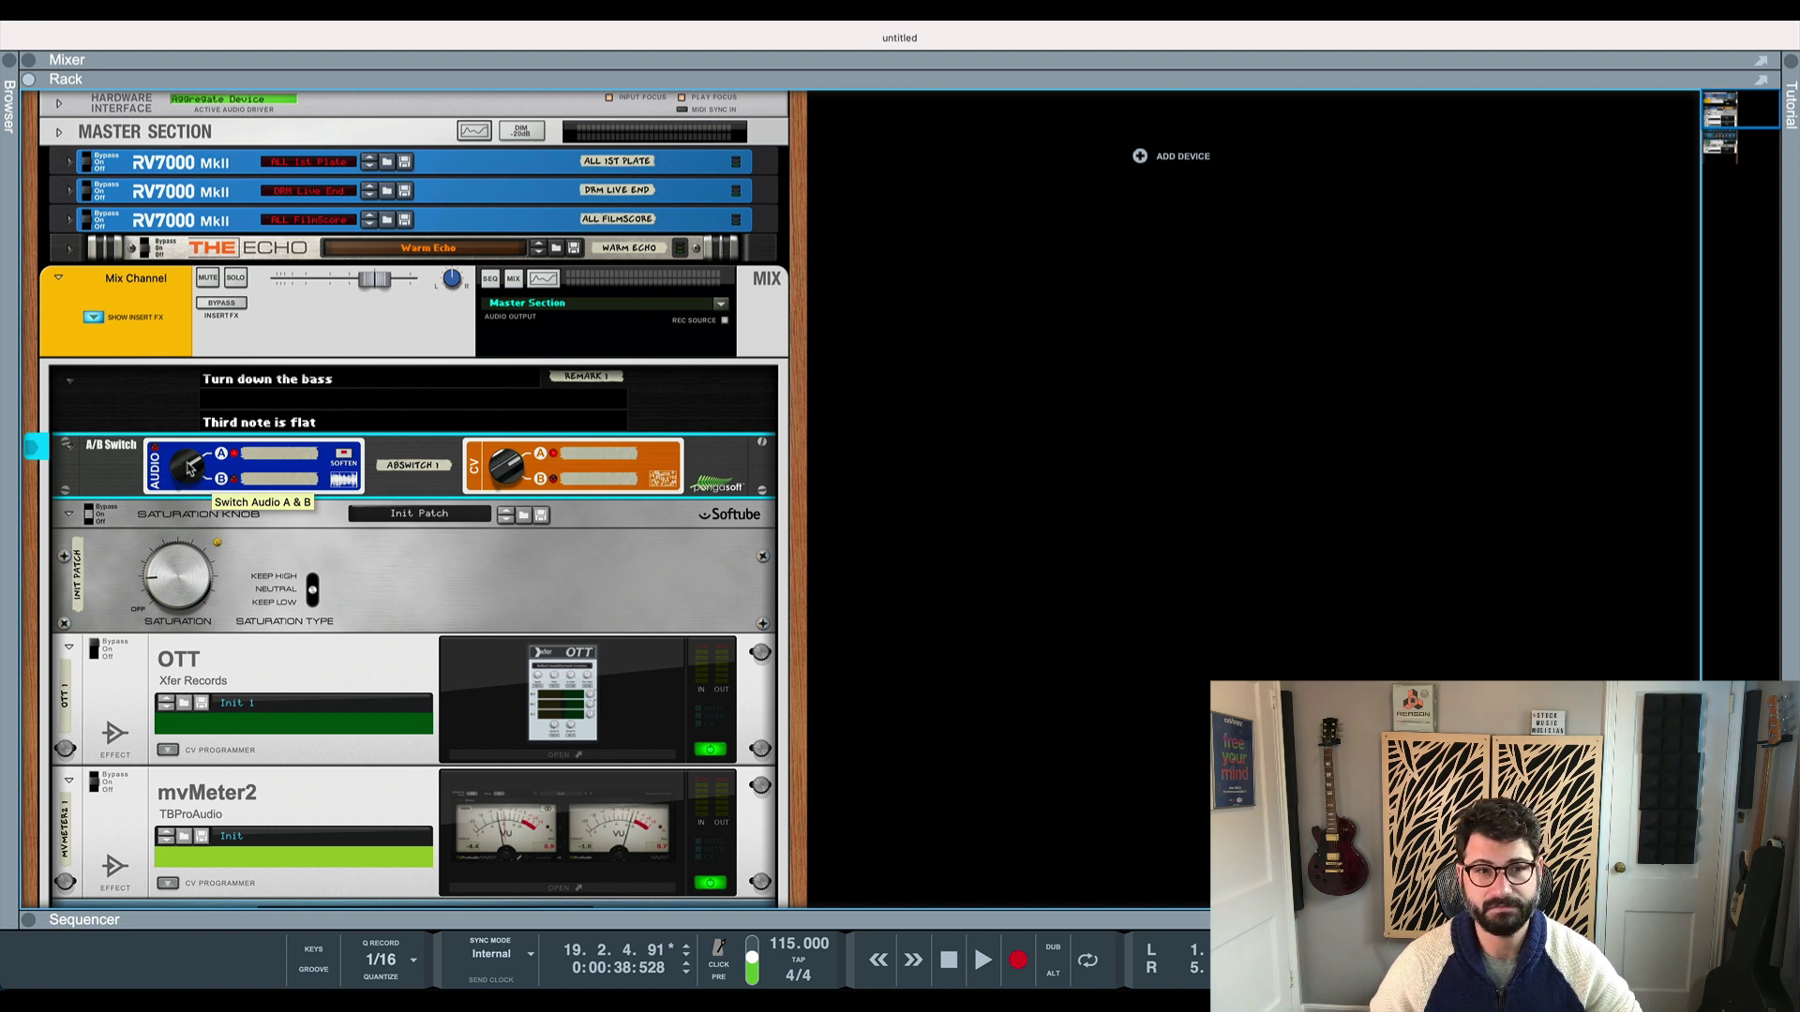
key("space")
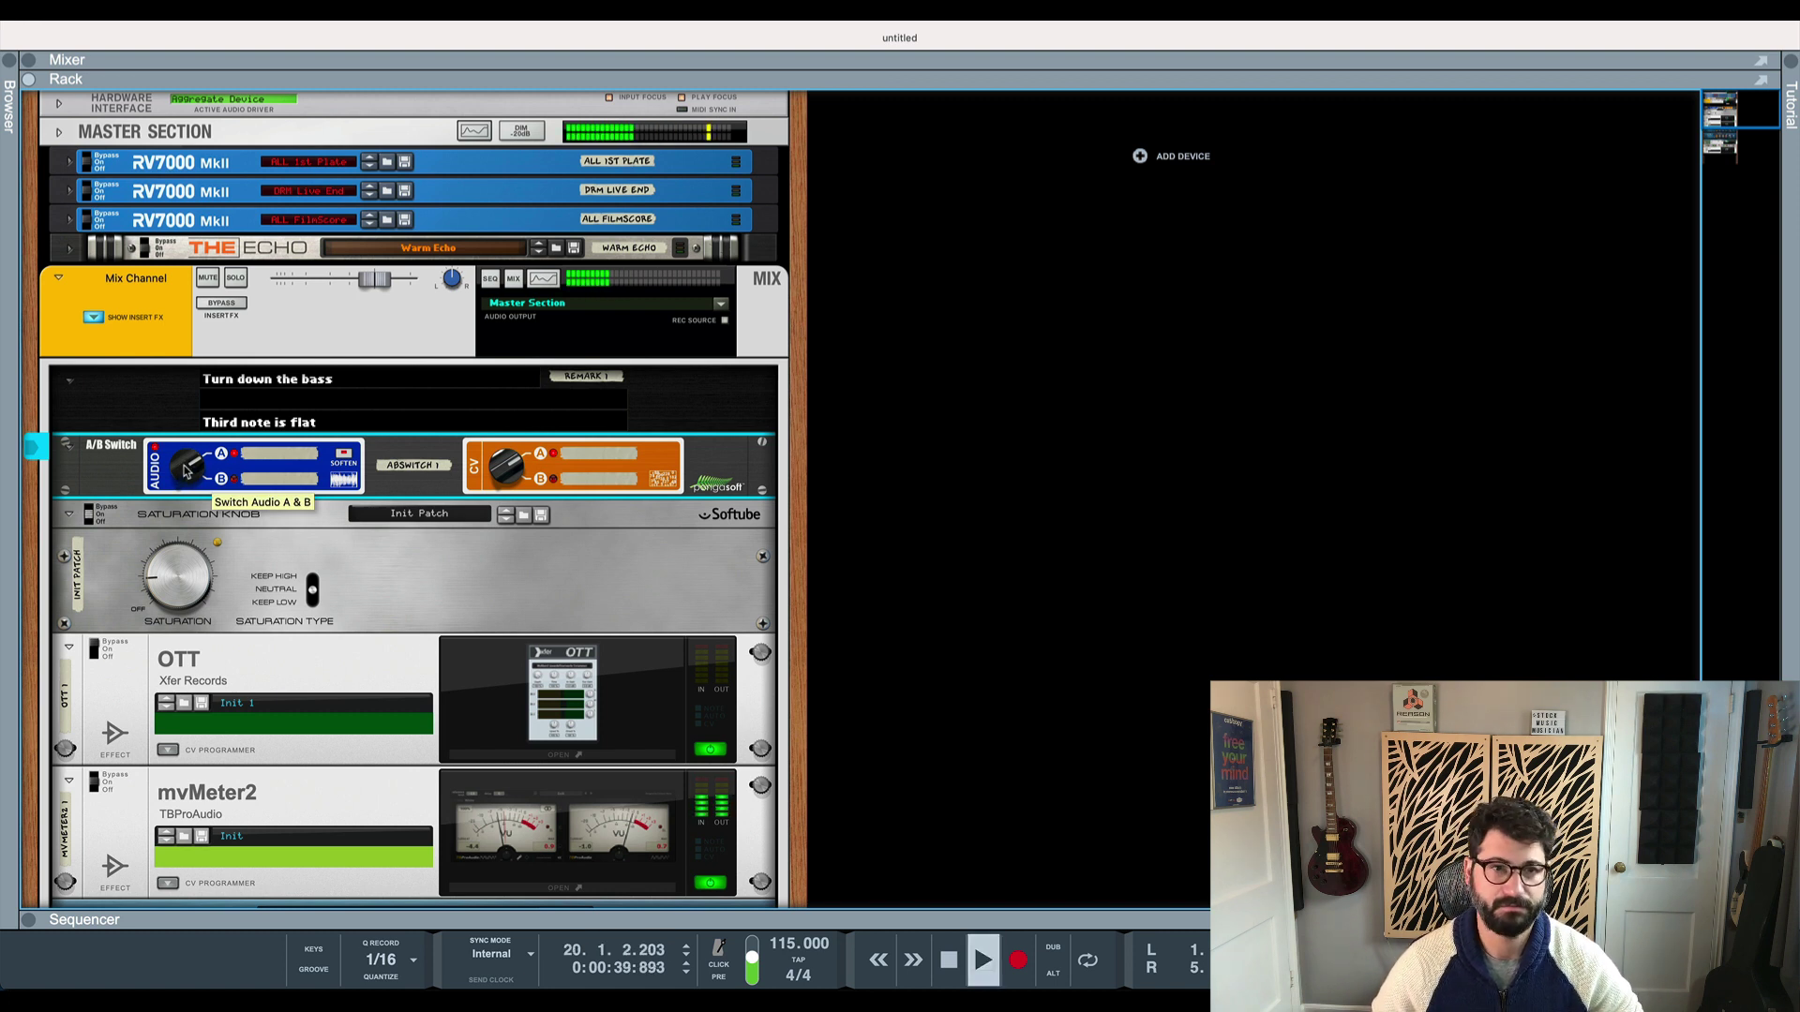
left_click(280, 389)
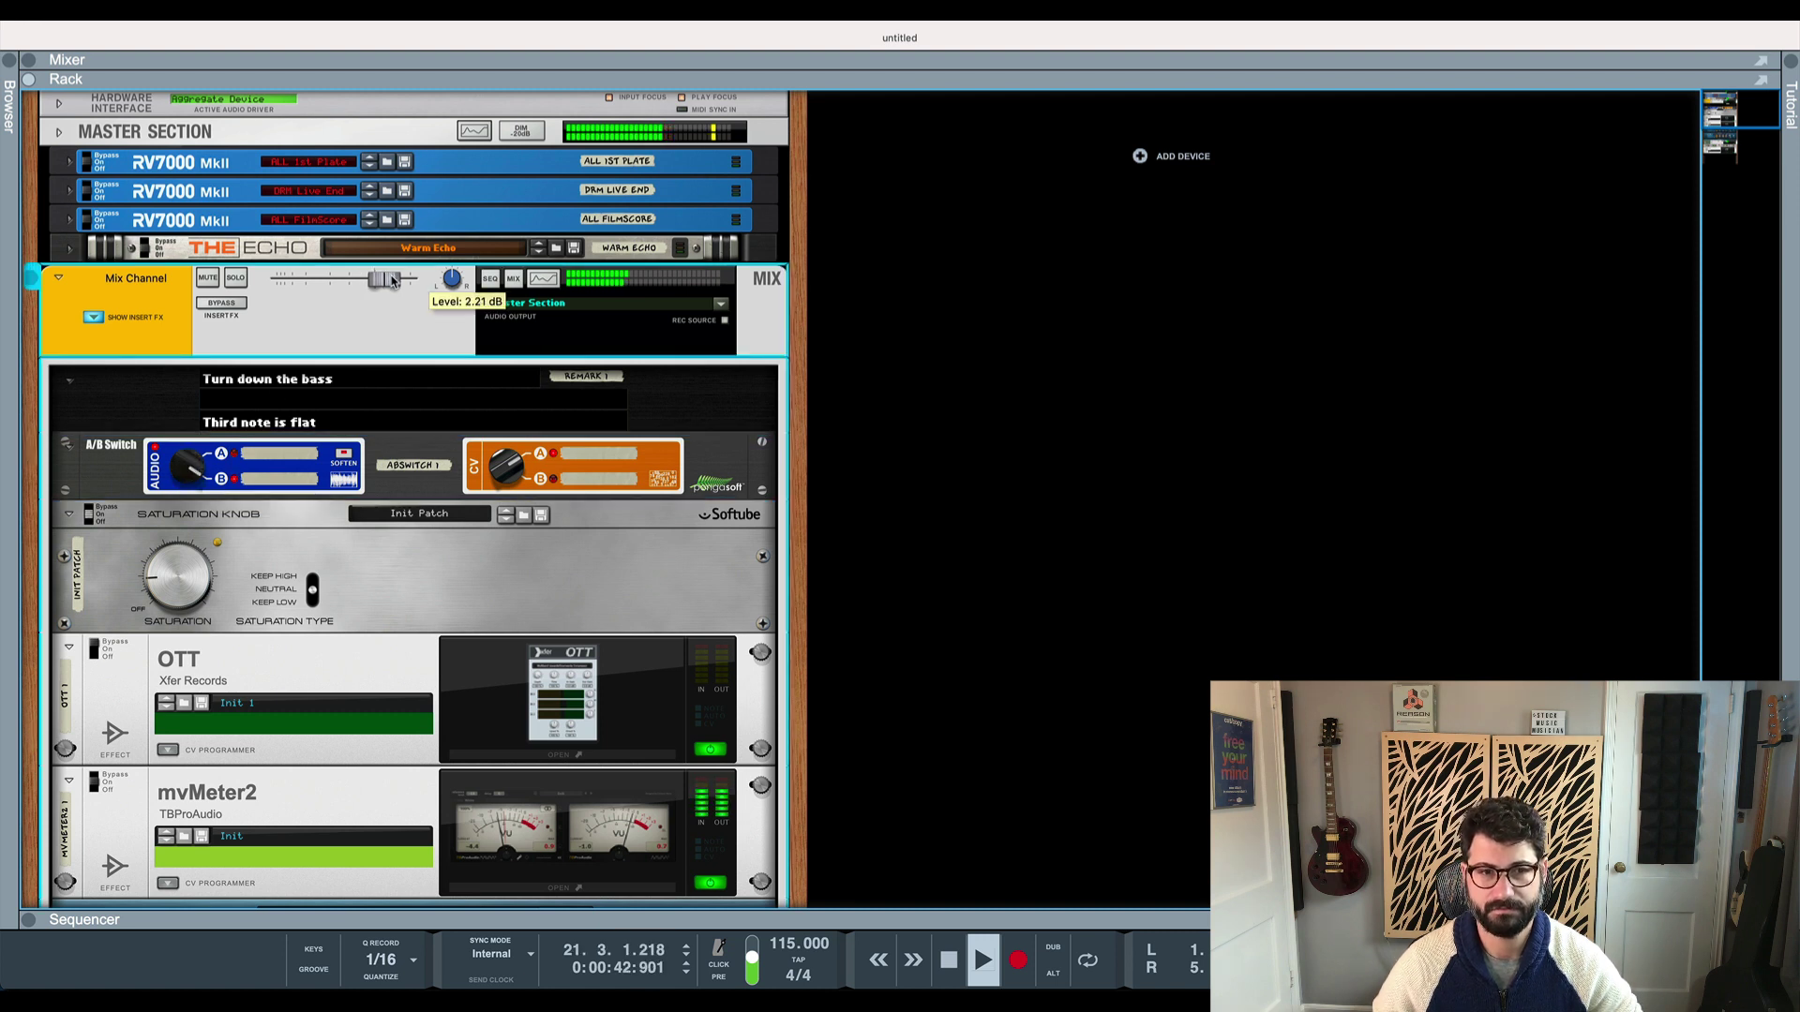
Toggle the A/B Switch between A and B to compare, then stop playback
left_click(190, 469)
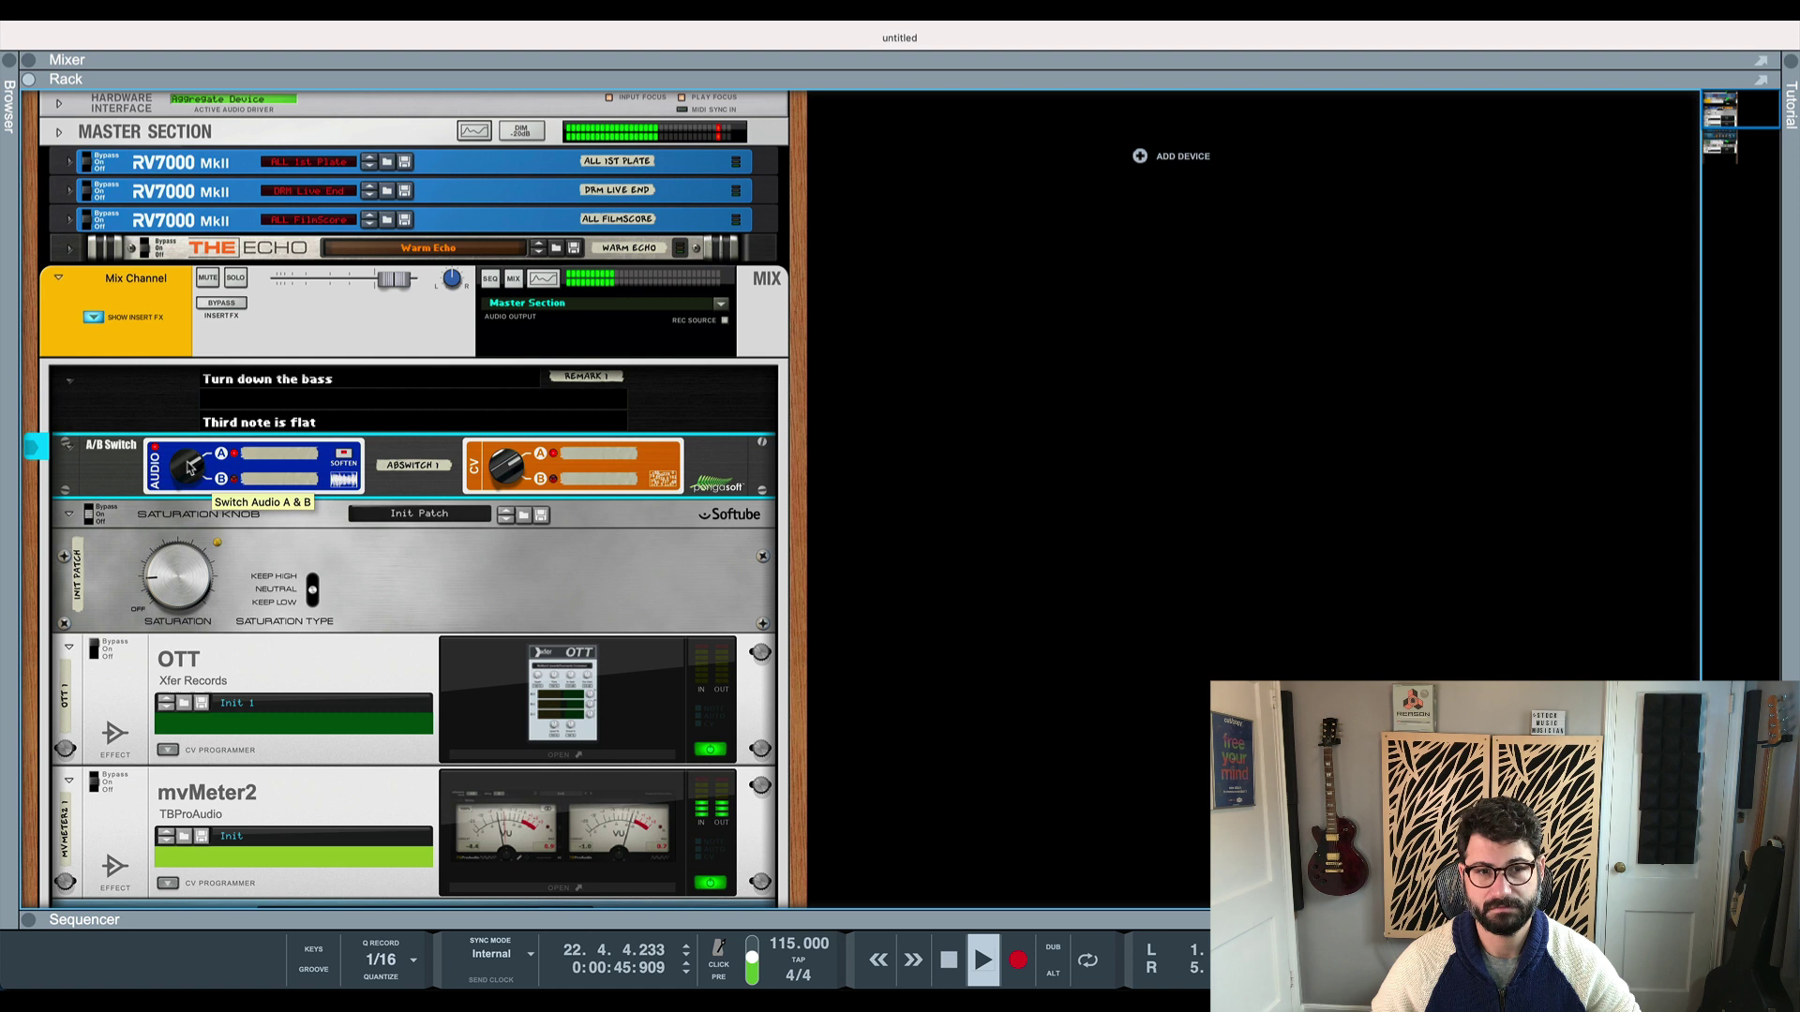
left_click(195, 468)
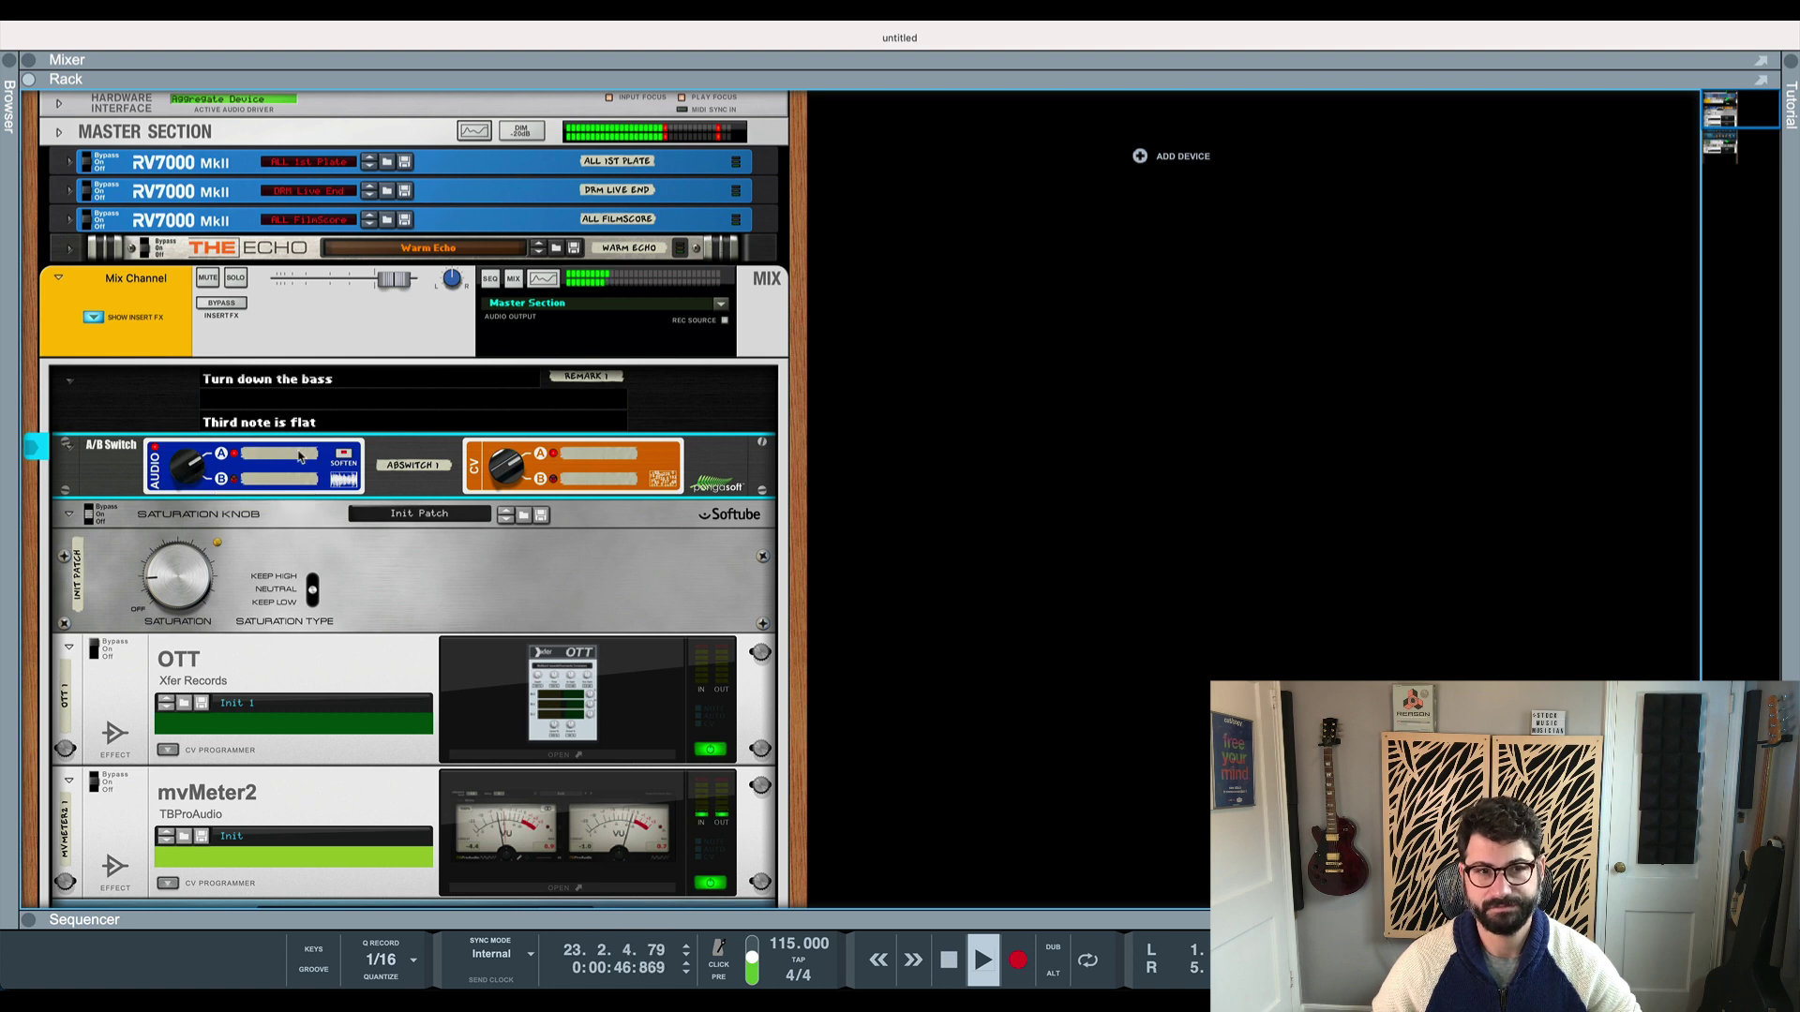
left_click(194, 469)
left_click(194, 470)
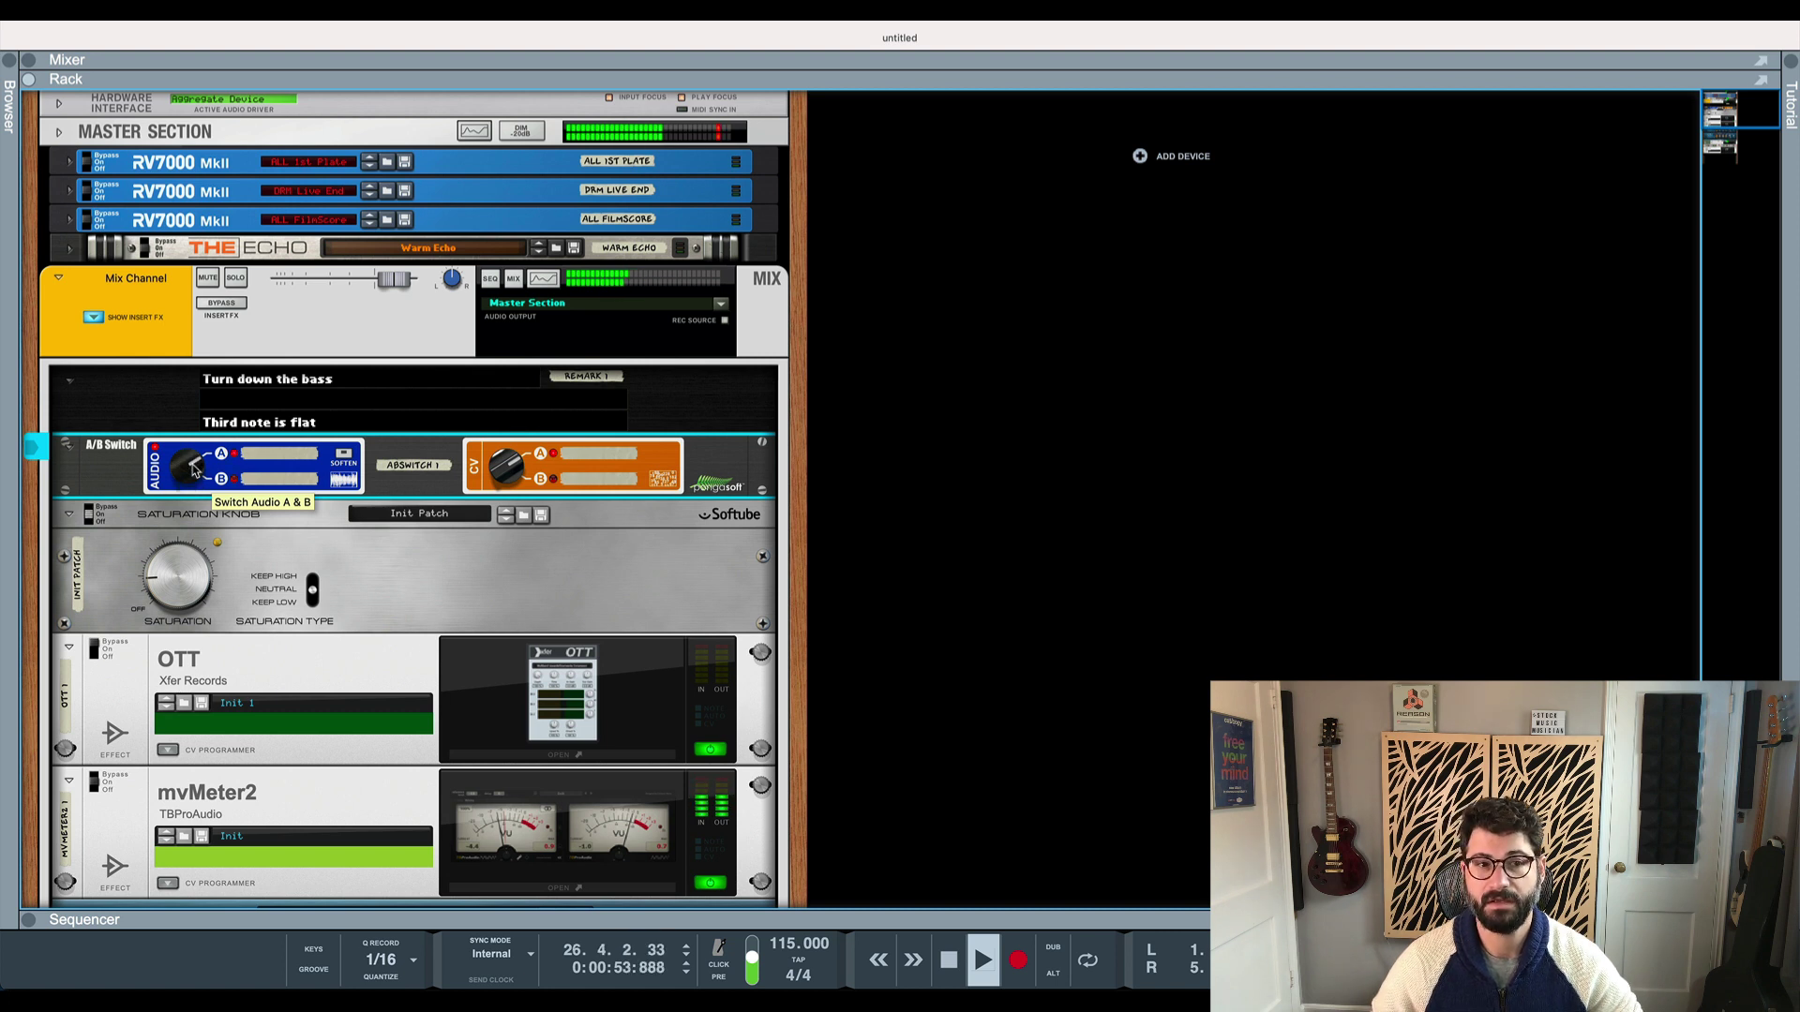
left_click(194, 470)
left_click(194, 470)
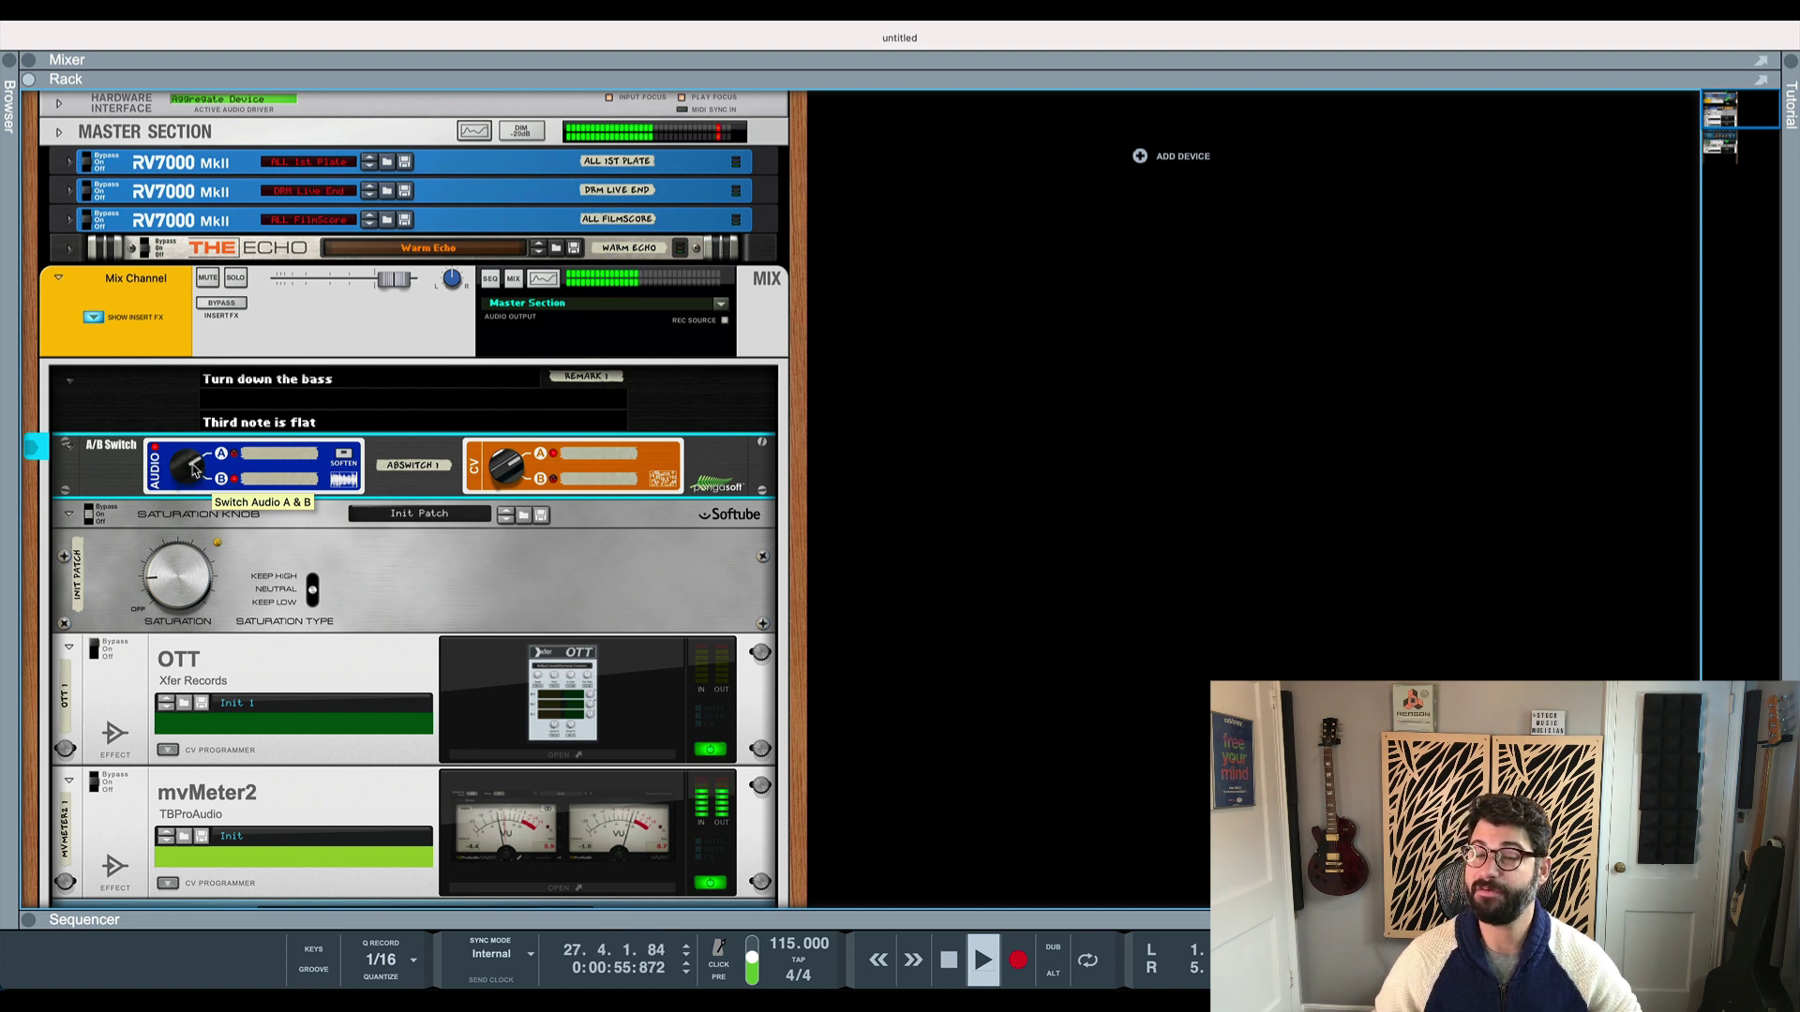
key("space")
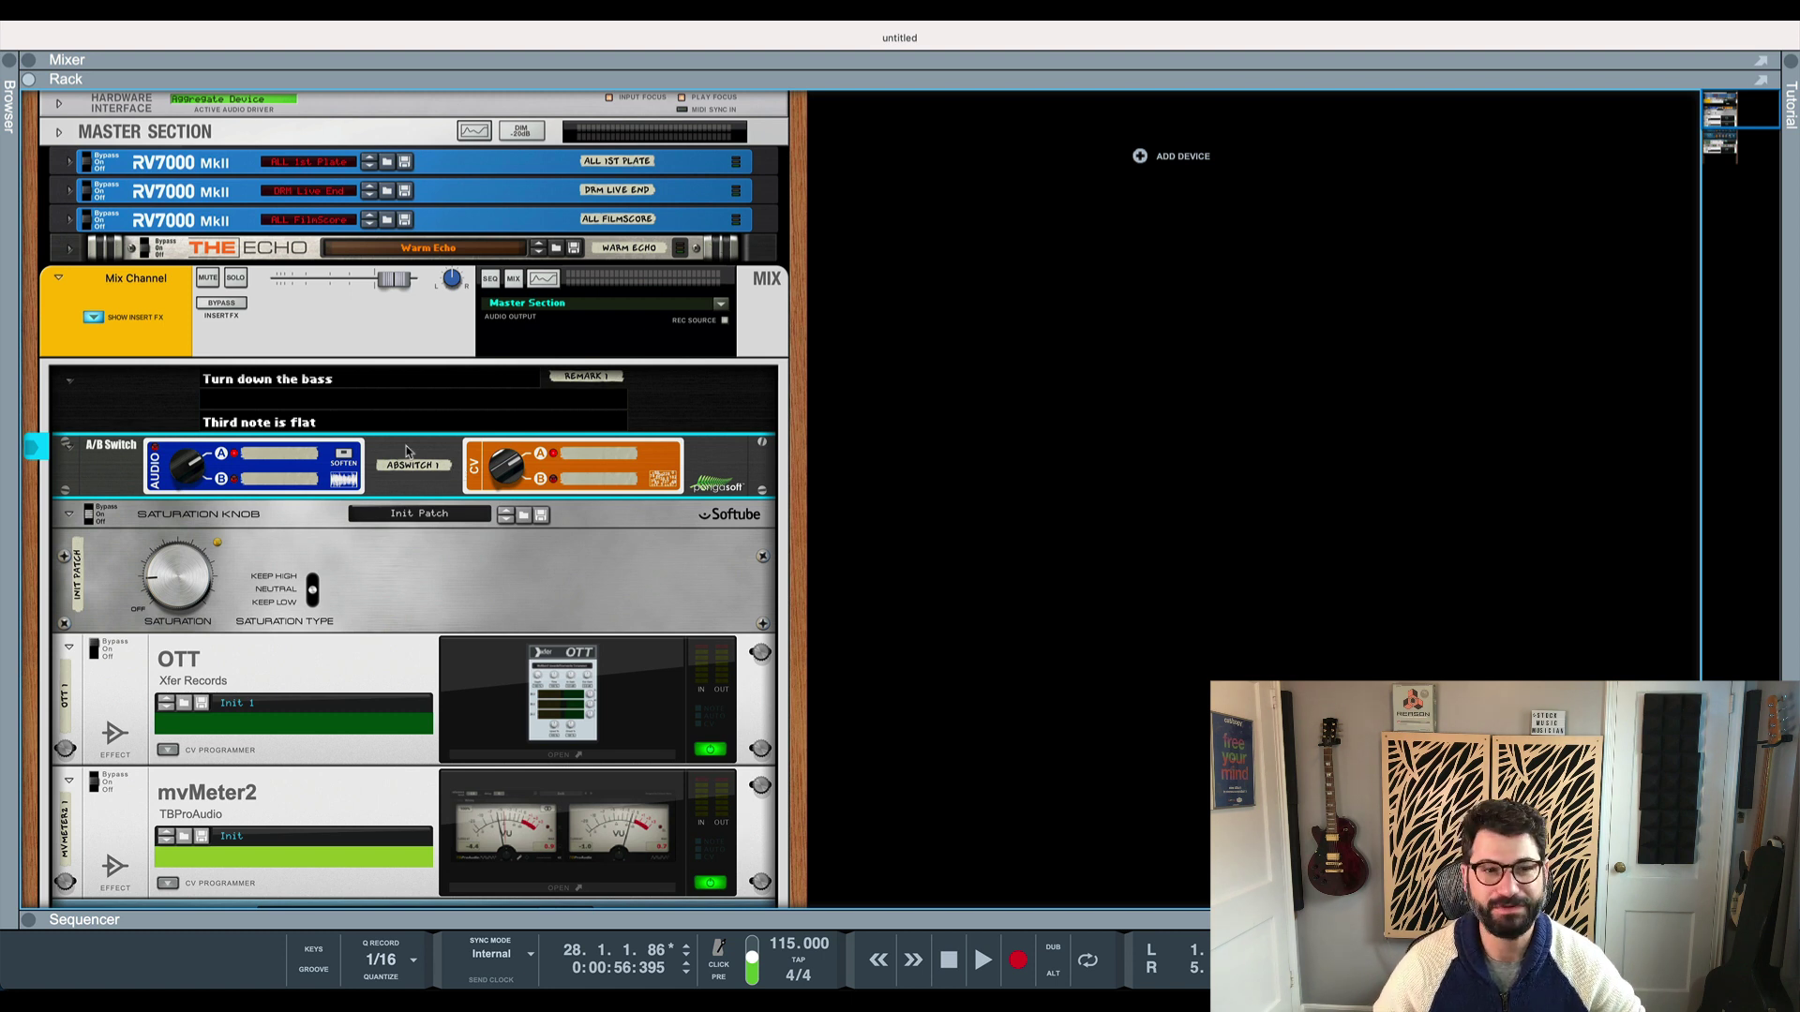
Lower the Saturation Knob's saturation amount to about 0.9
scroll(390, 457, "down", 2)
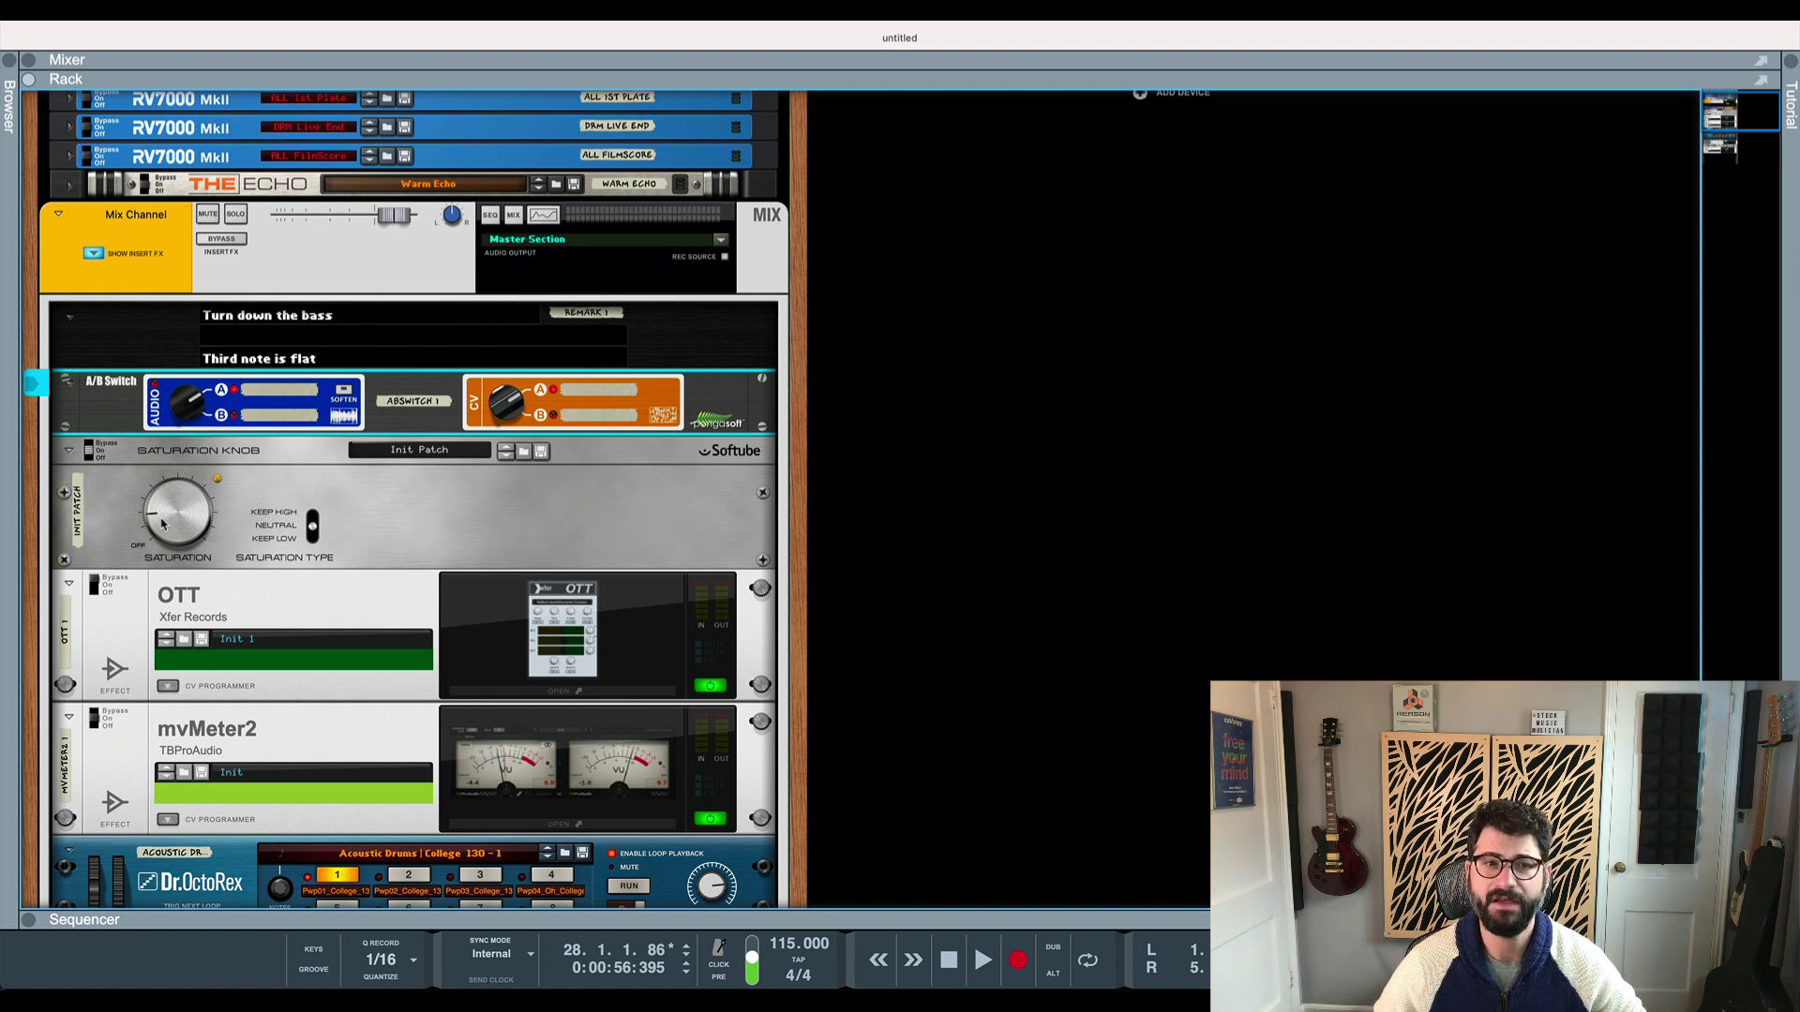
mouse_move(164, 498)
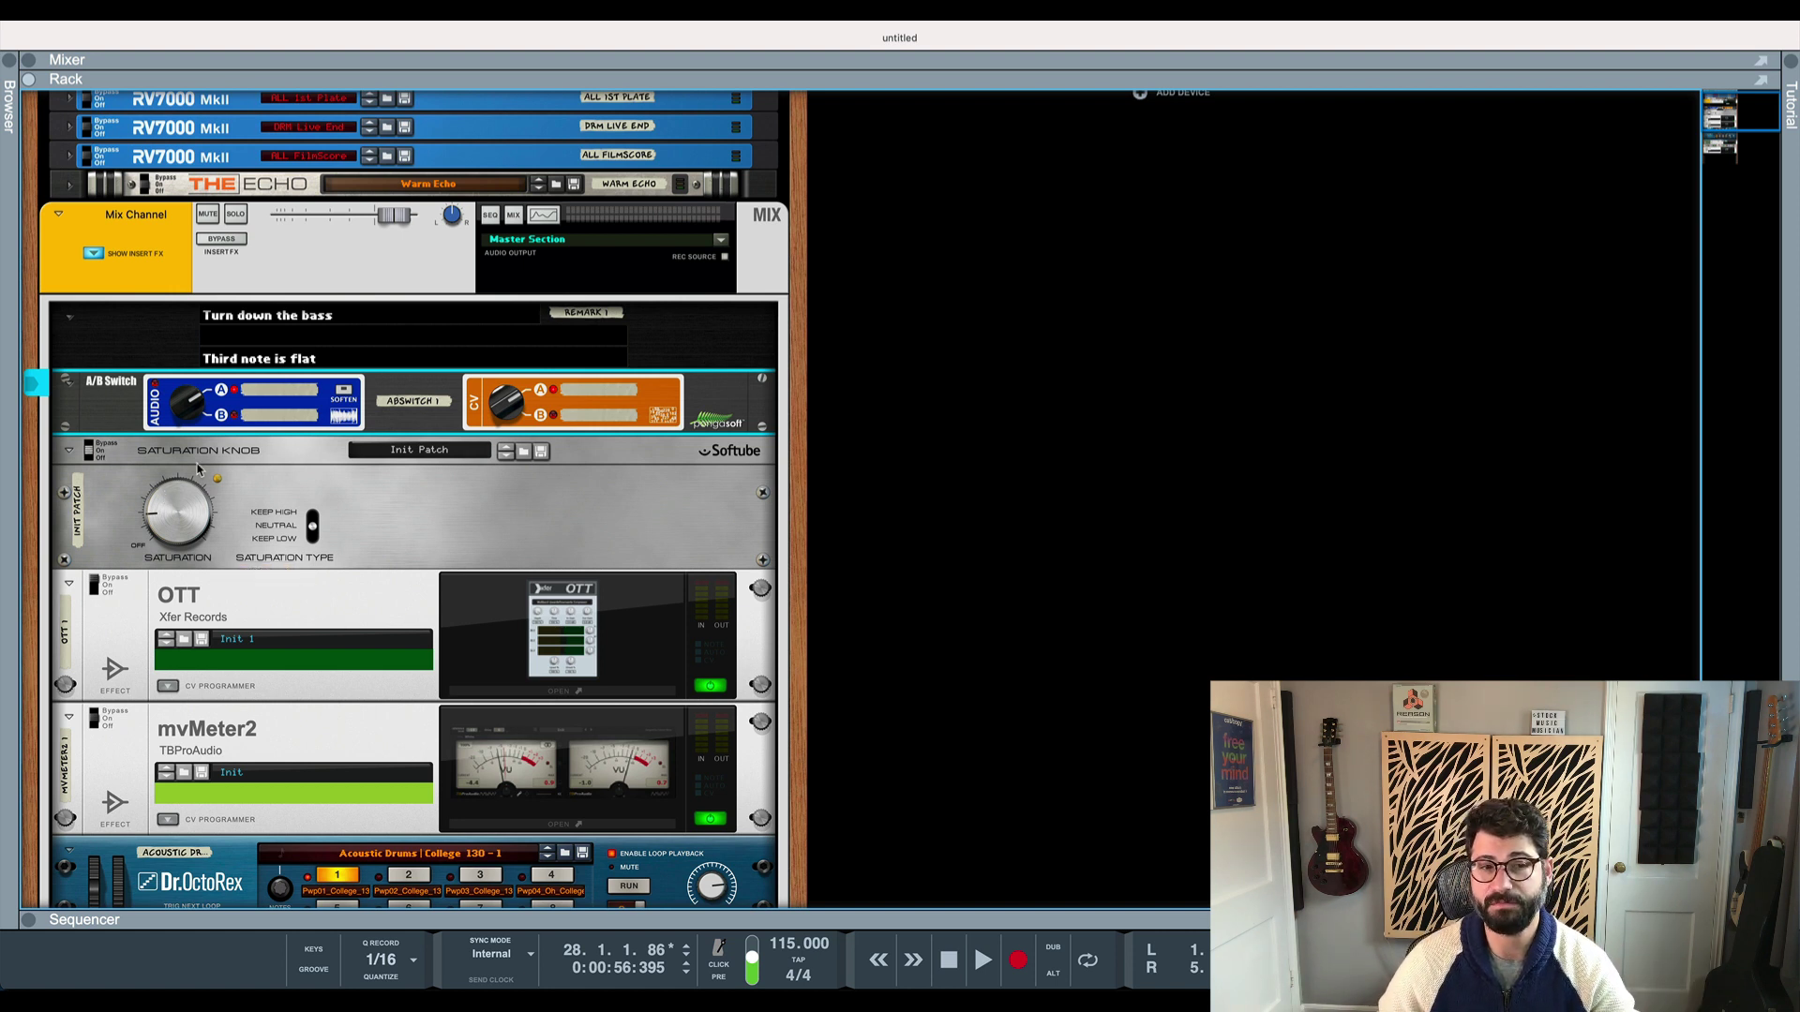
left_click_drag(167, 522, 148, 528)
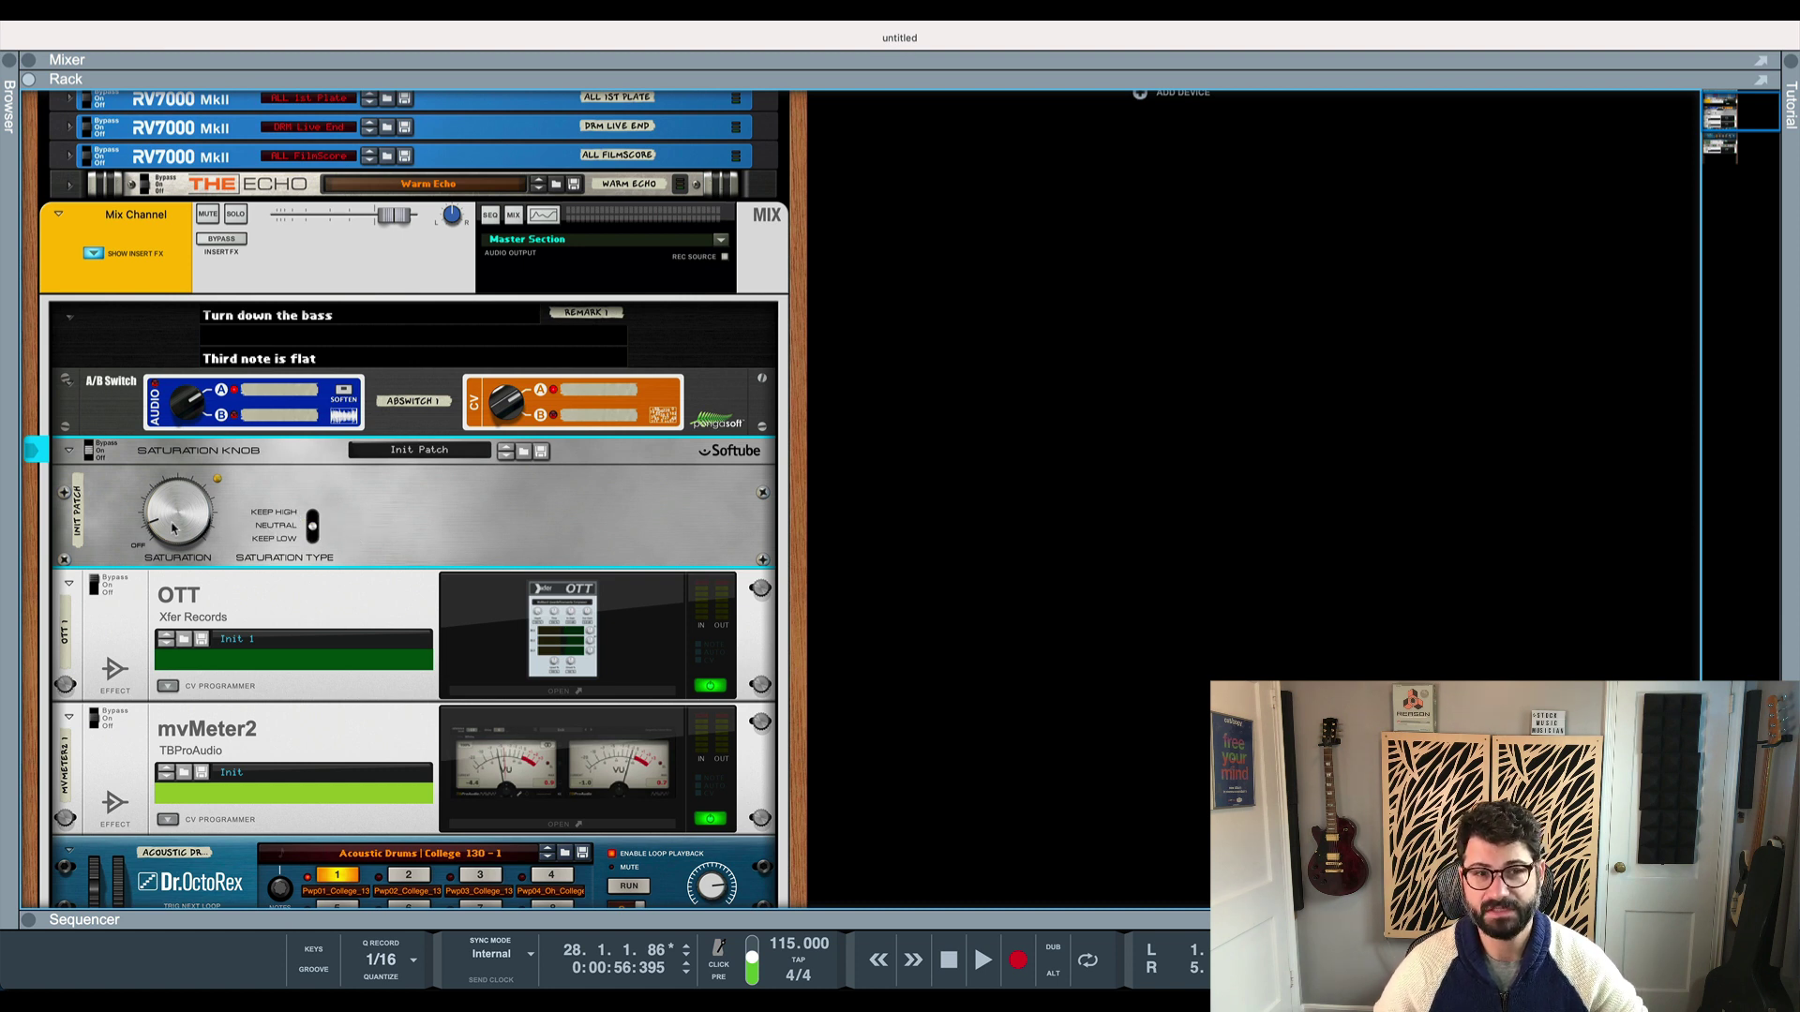
mouse_move(174, 522)
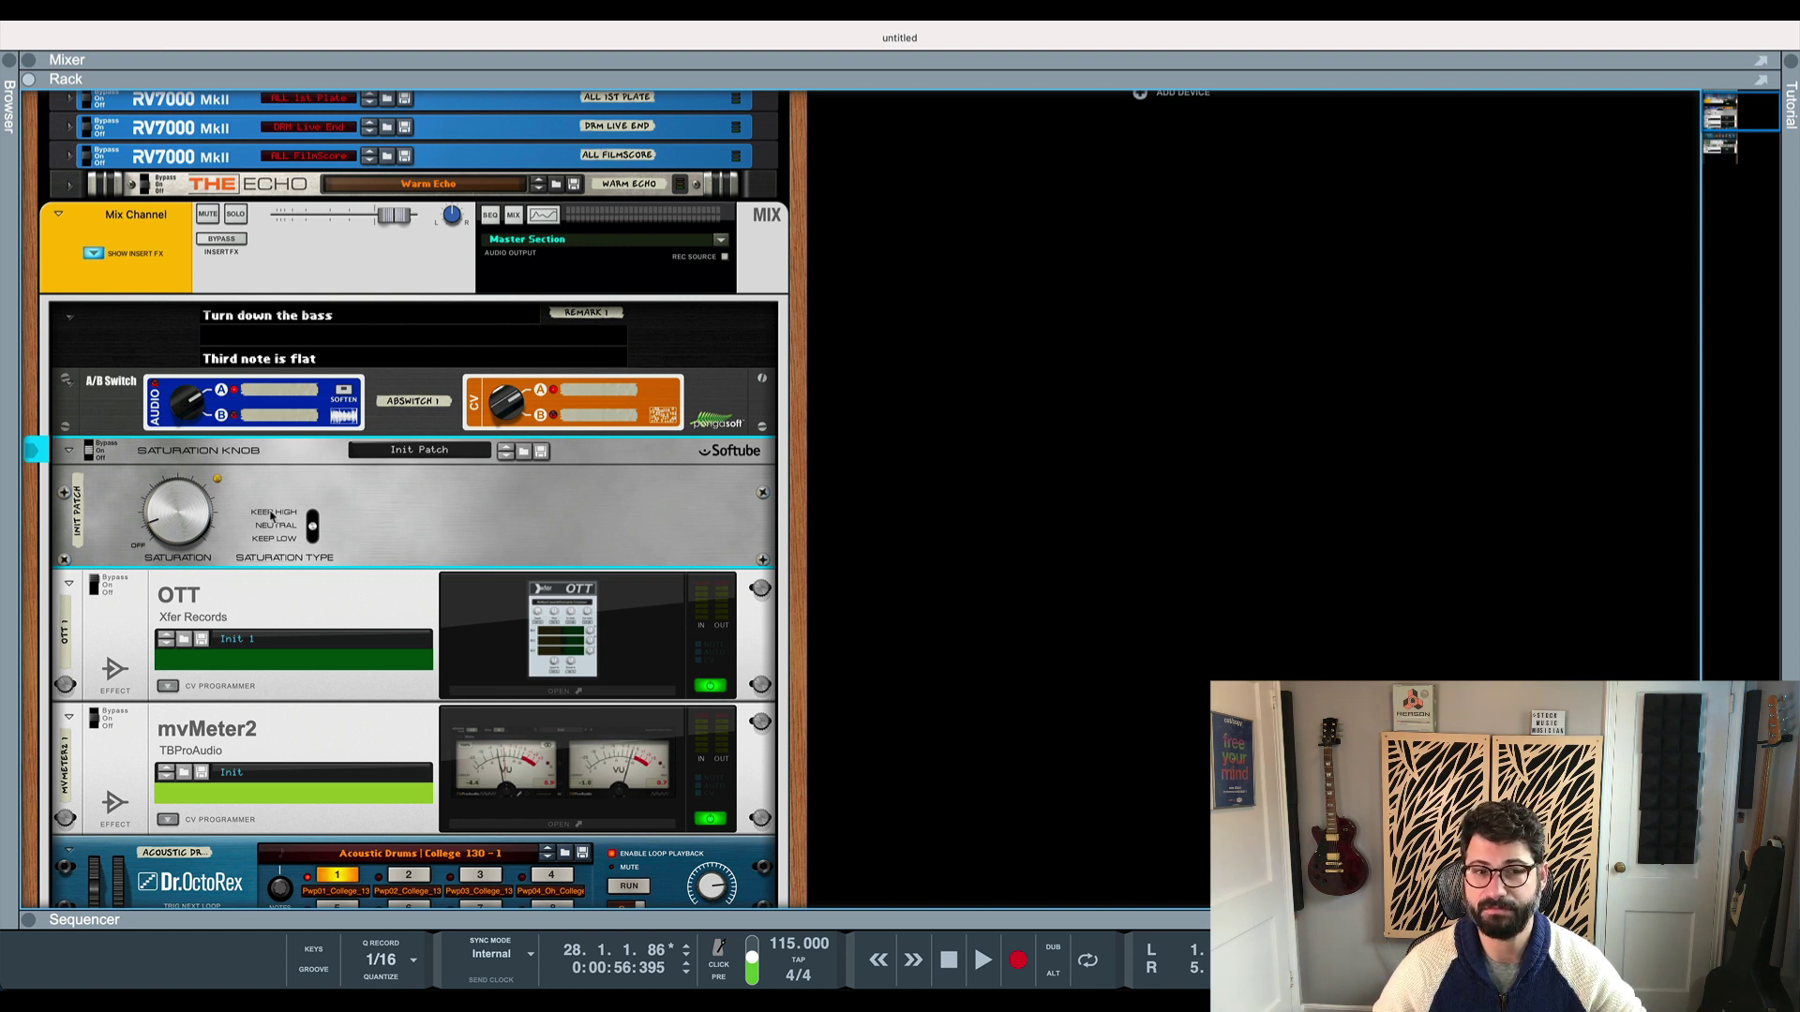
During playback, sweep the saturation up to 4.8 and back to 0.7, compare with bypass, then stop
key("space")
left_click_drag(178, 537, 222, 482)
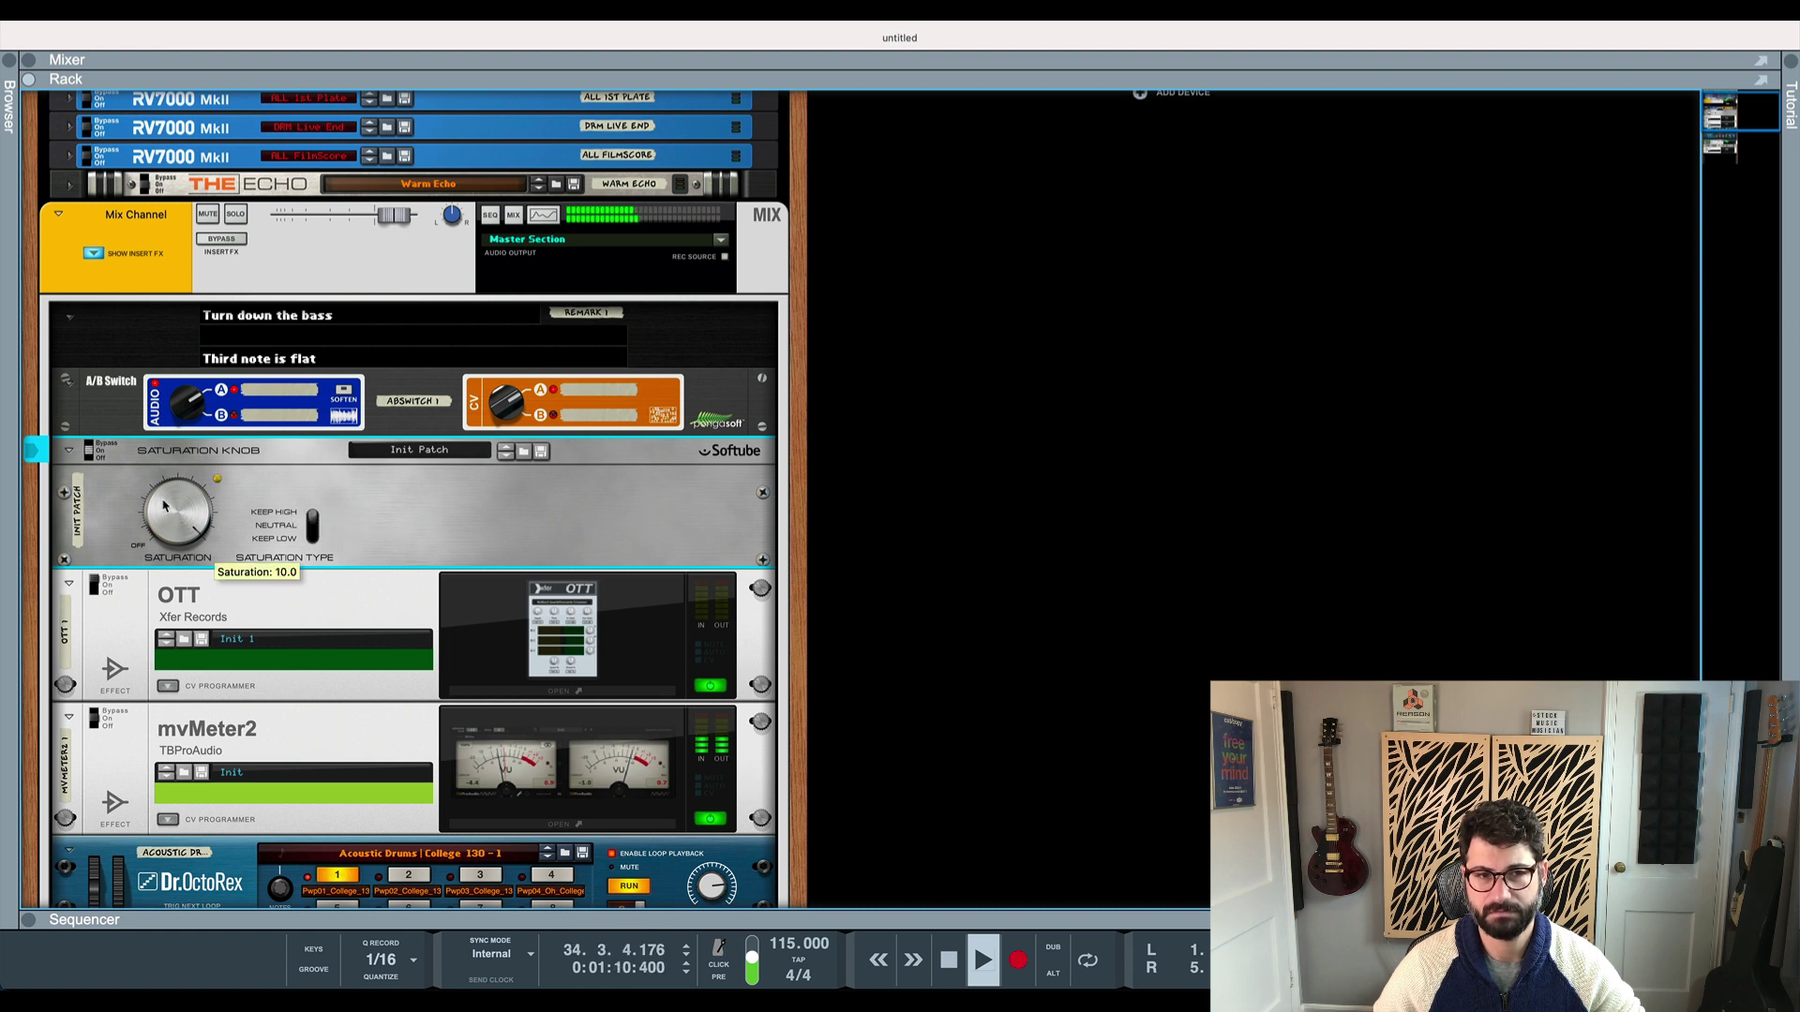
mouse_move(164, 506)
left_mouse_down()
mouse_move(163, 525)
mouse_move(163, 506)
left_mouse_up()
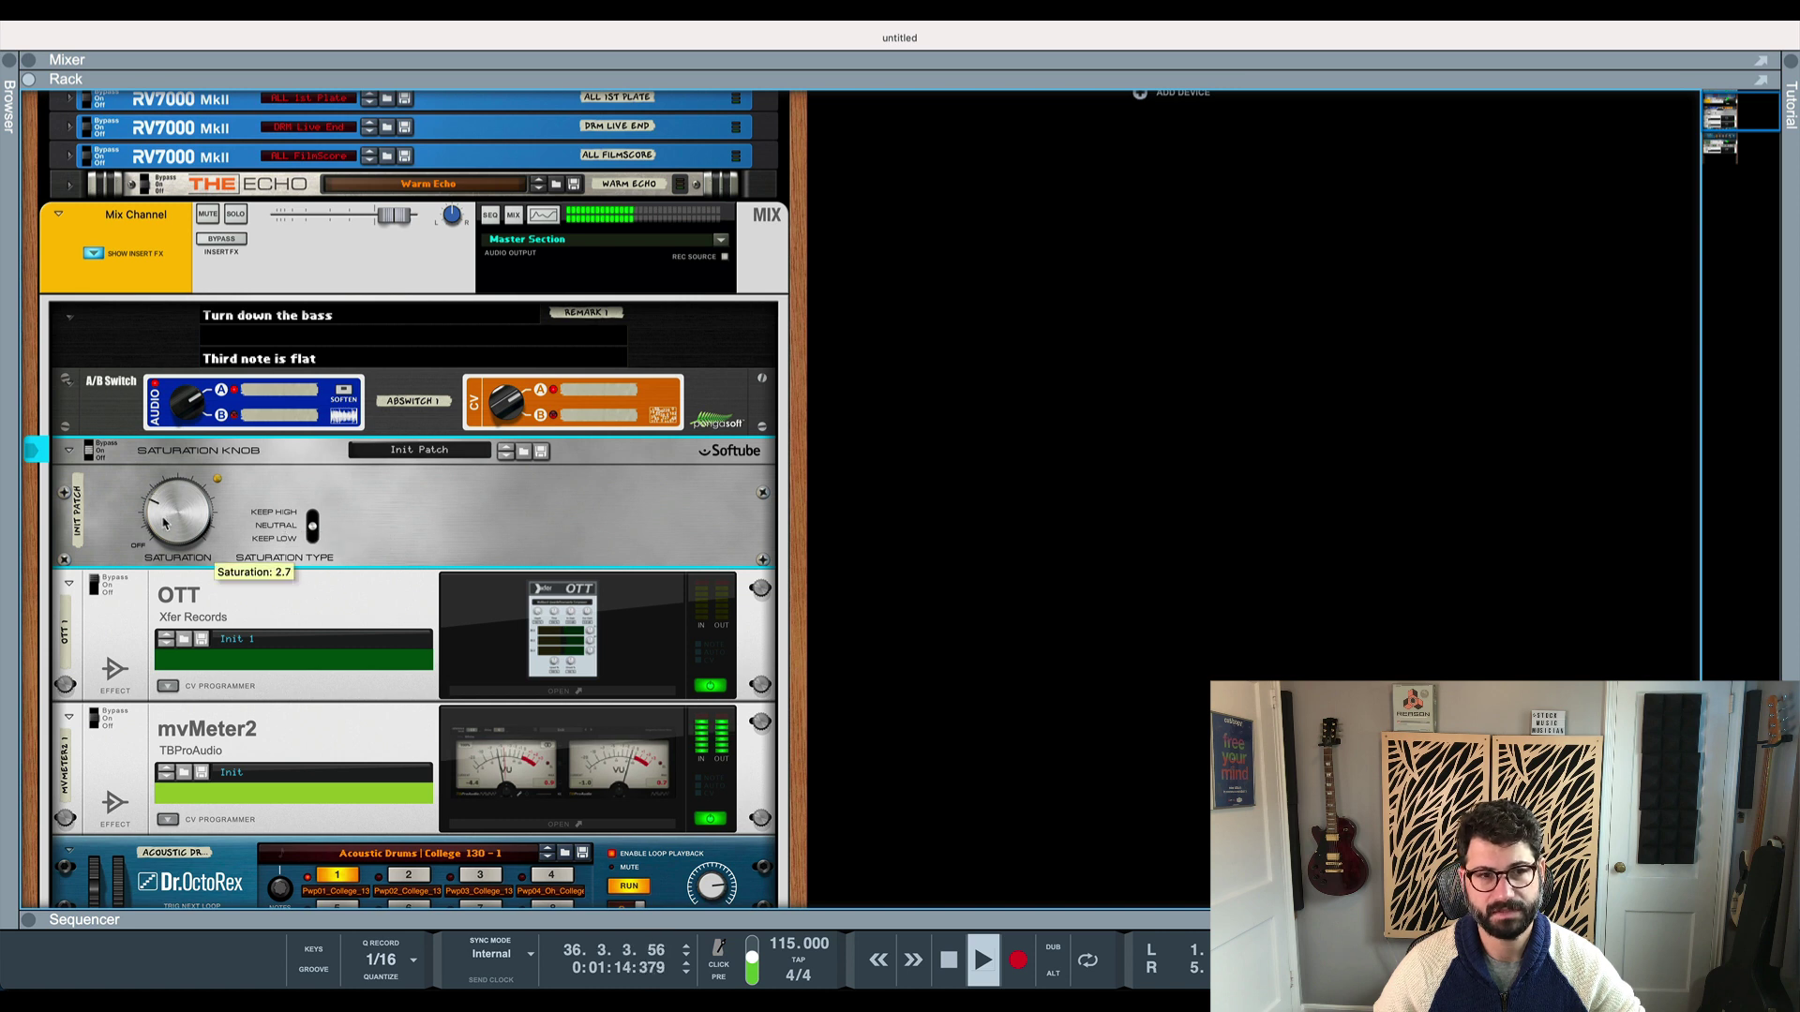
left_click(88, 448)
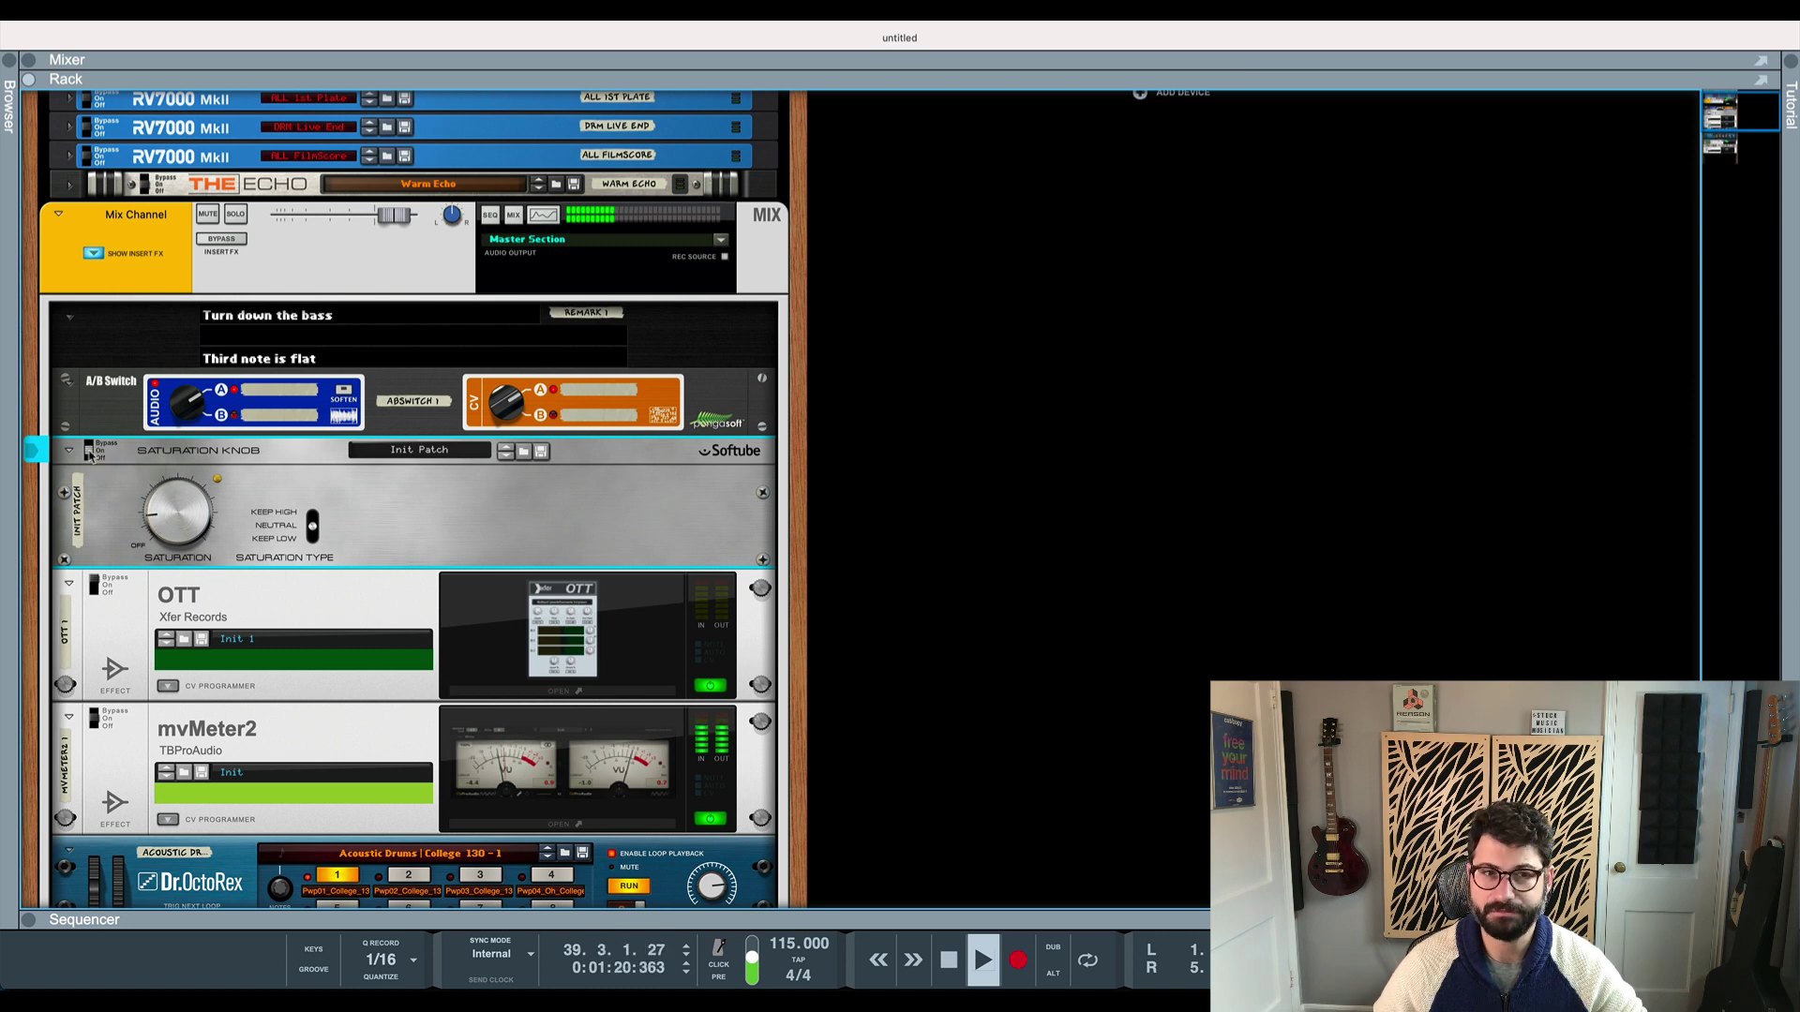
key("space")
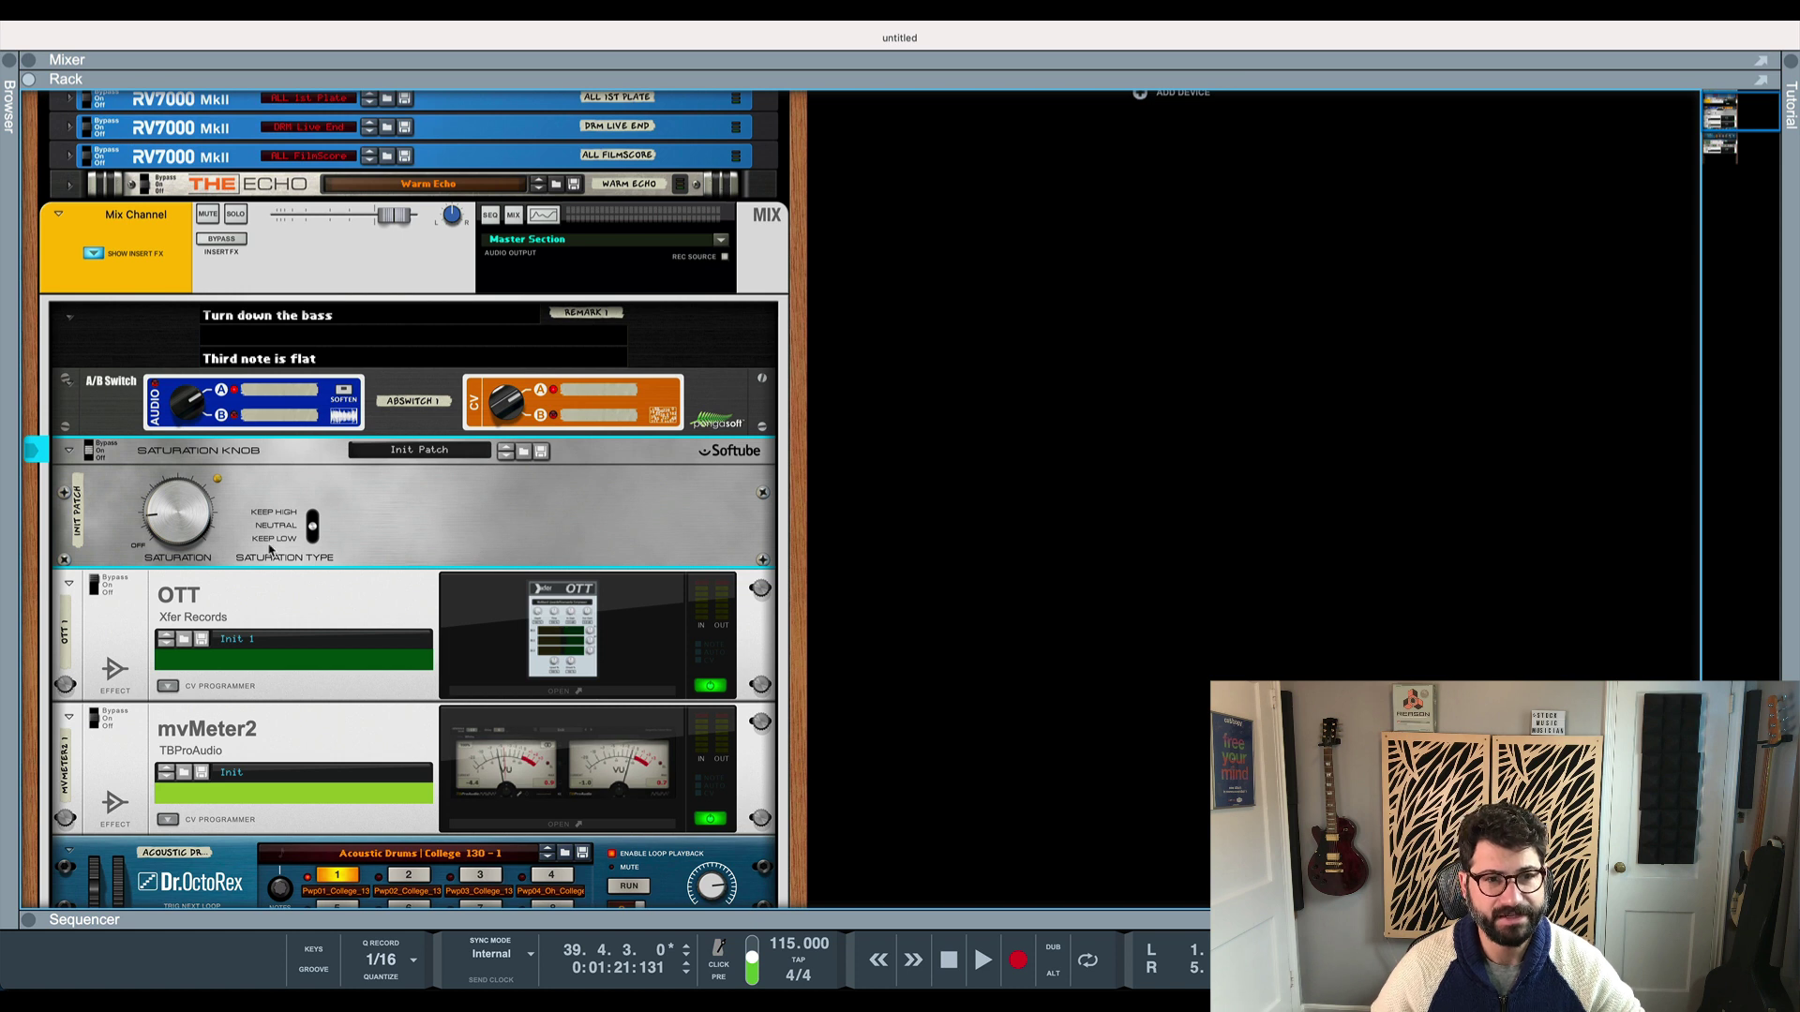
mouse_move(151, 518)
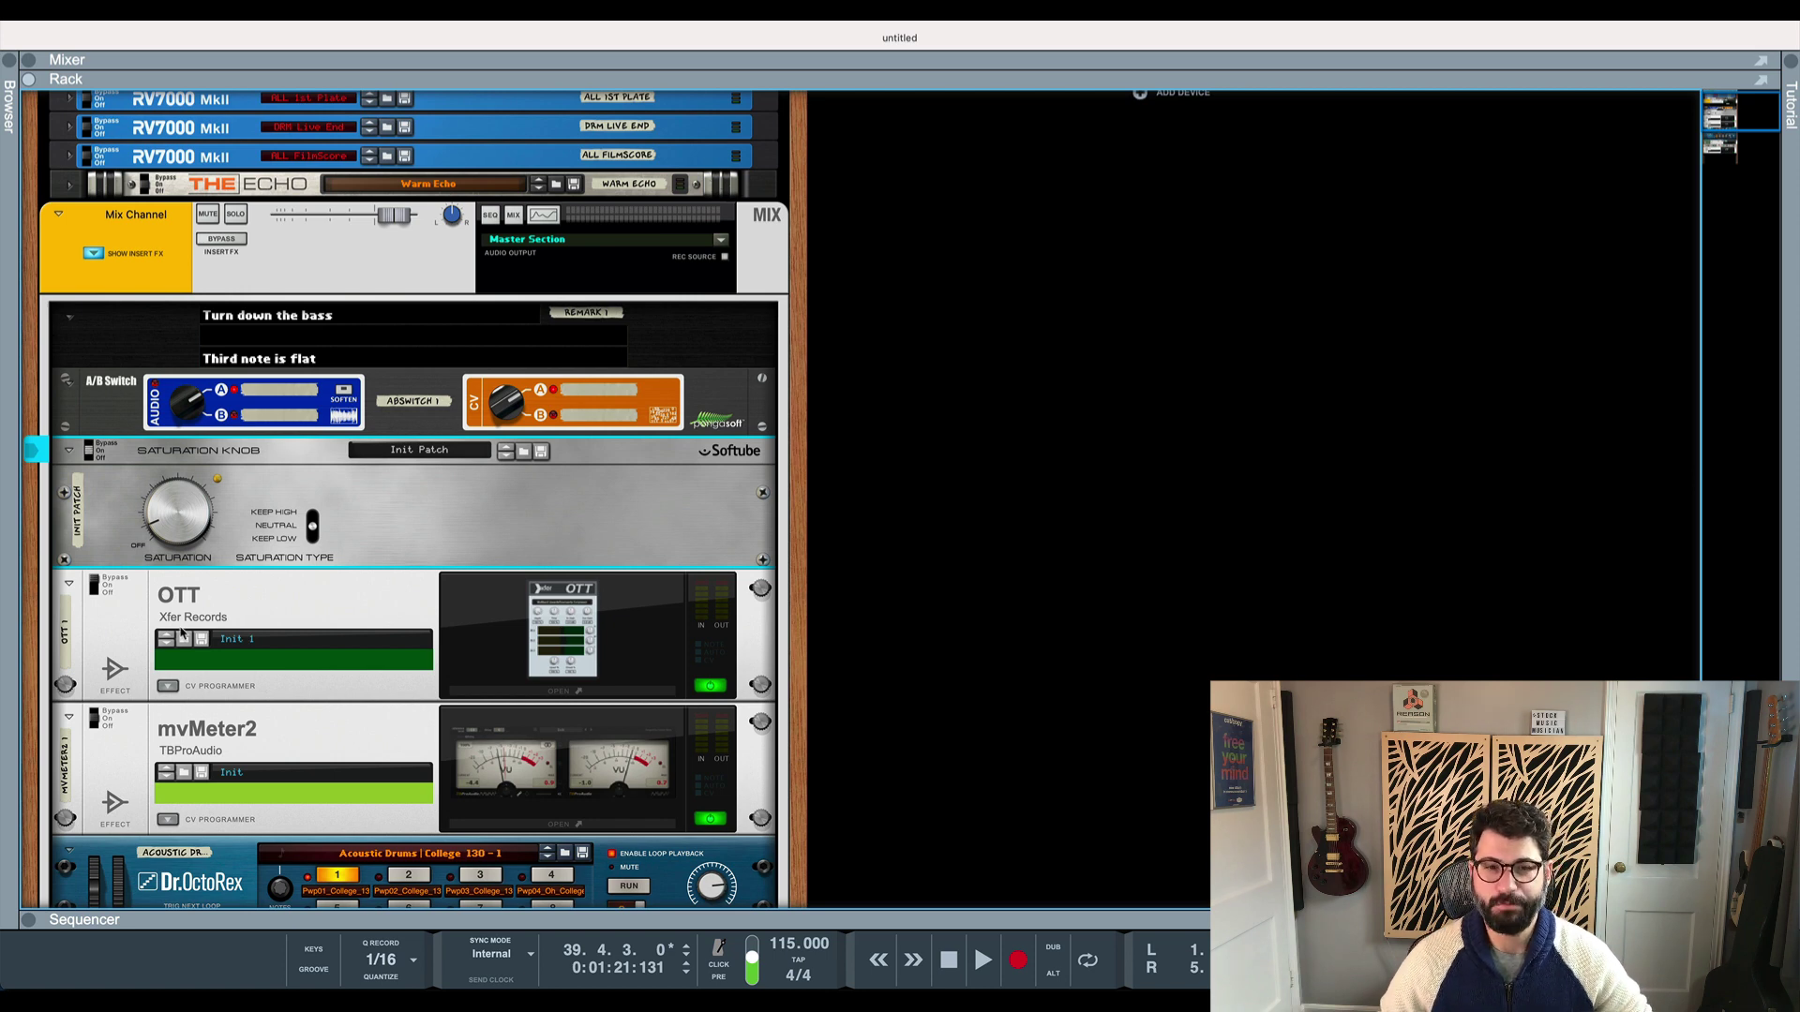
Open the OTT 1 plugin window to the right of the rack and switch OTT on
left_click(562, 692)
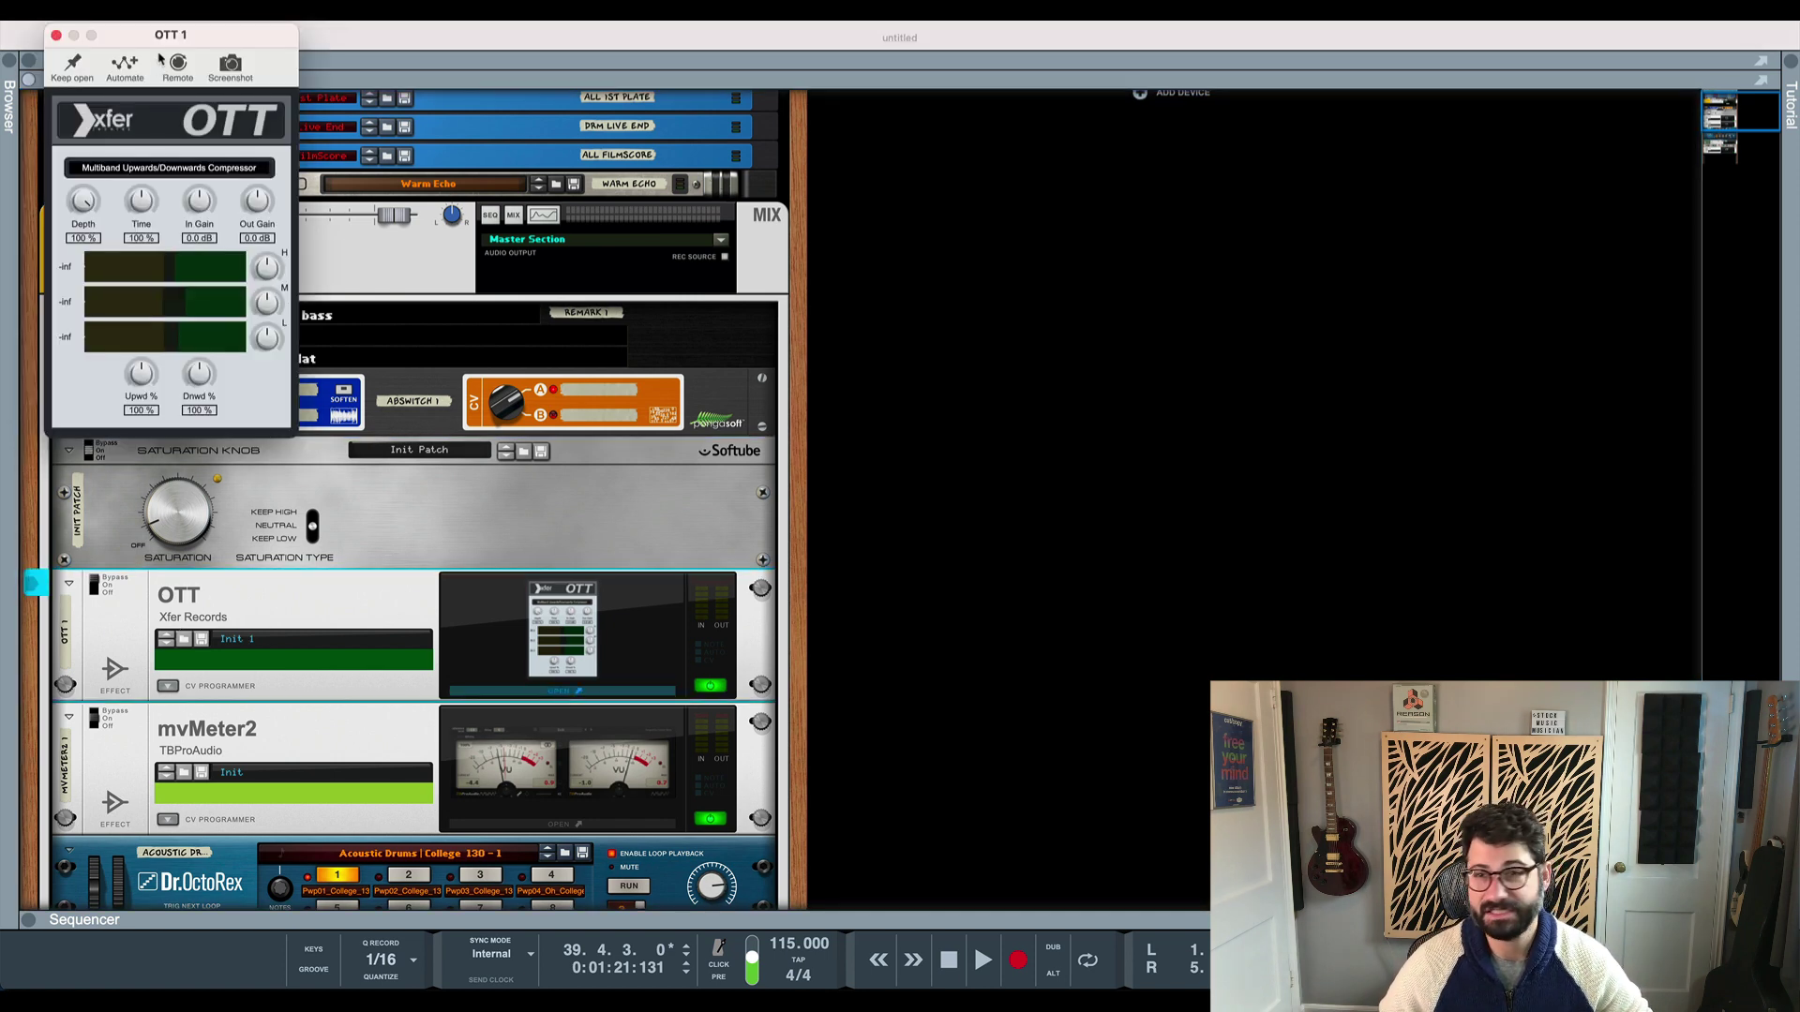
left_click_drag(159, 58, 1287, 137)
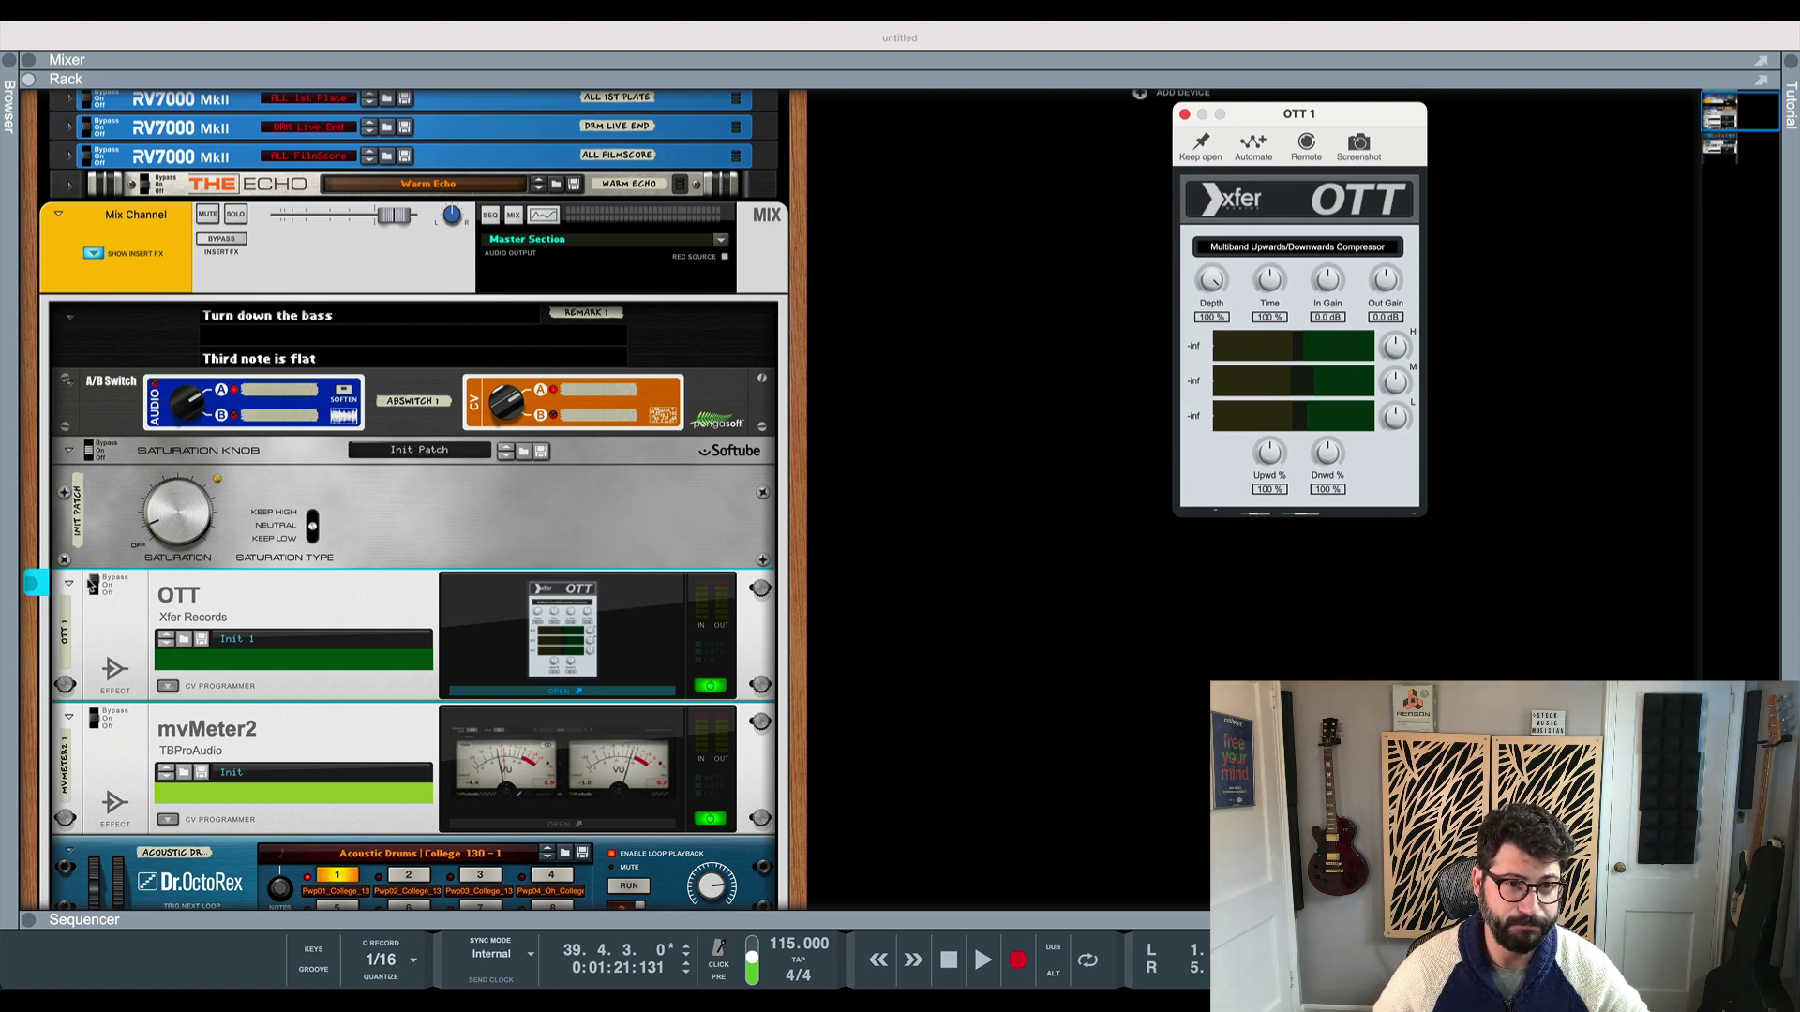
left_click(92, 585)
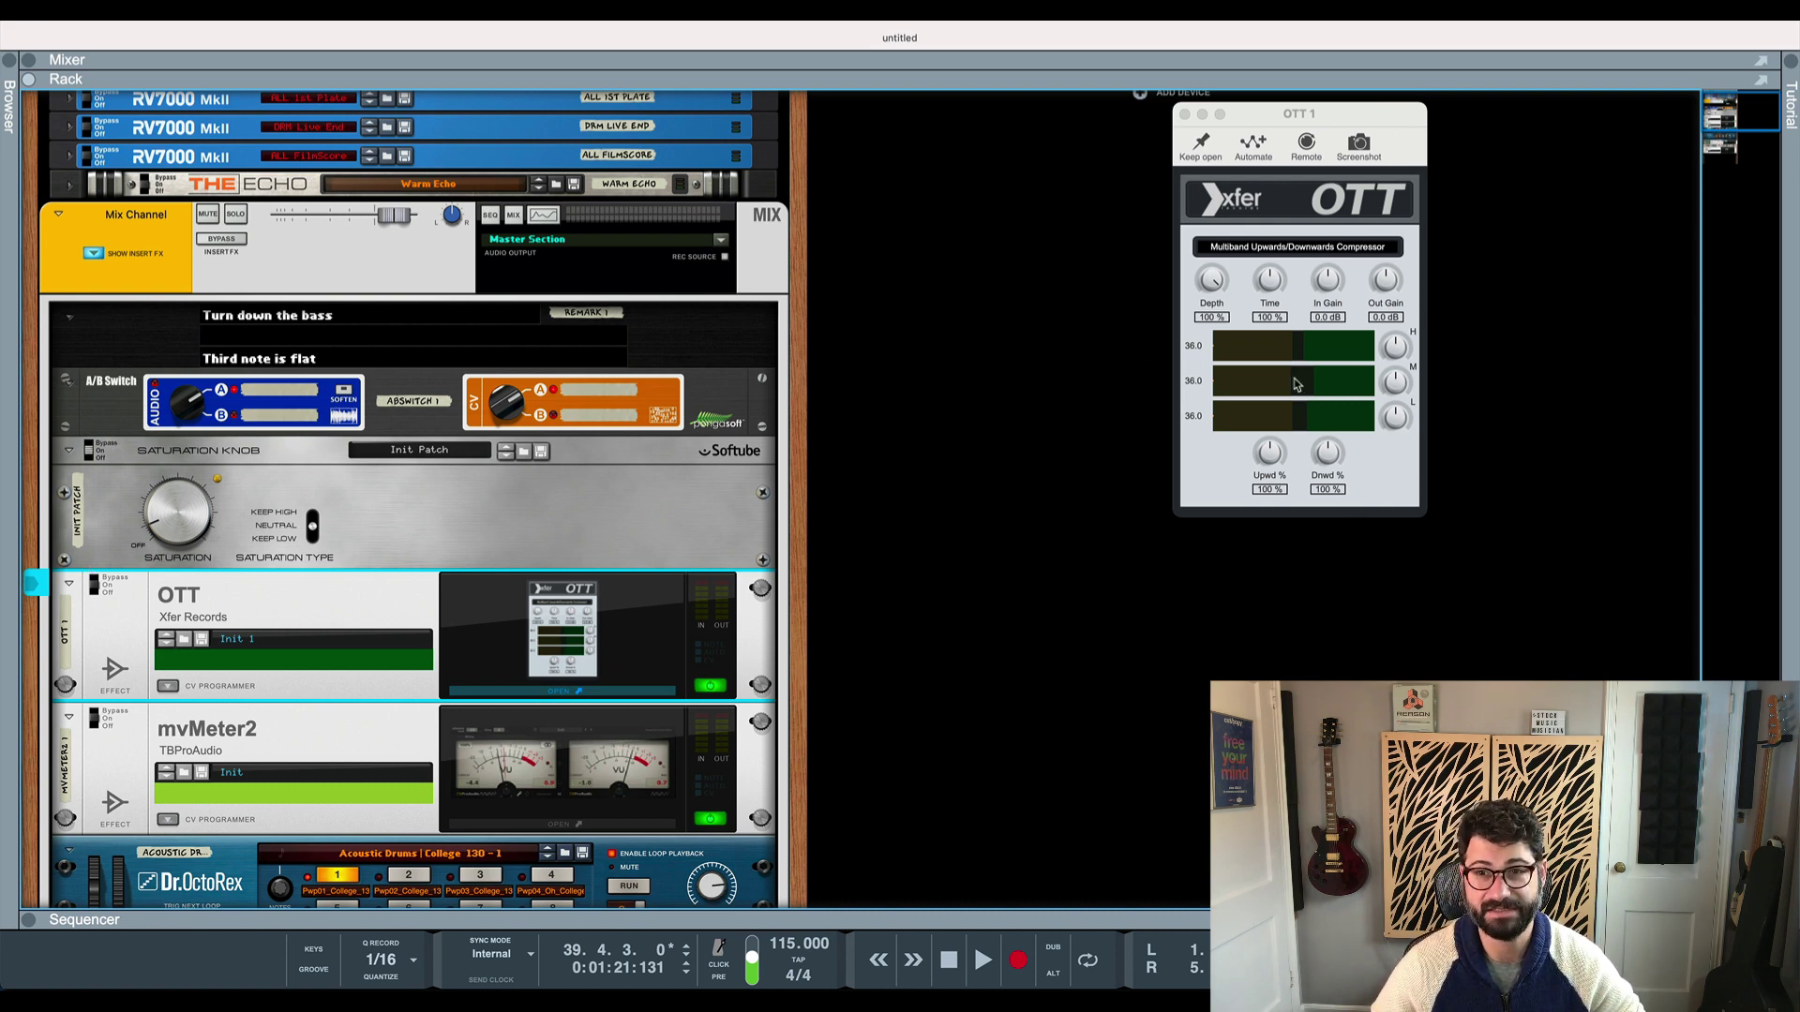
Play the drums comparing OTT on and off, stop playback, and close the OTT 1 window
key("space")
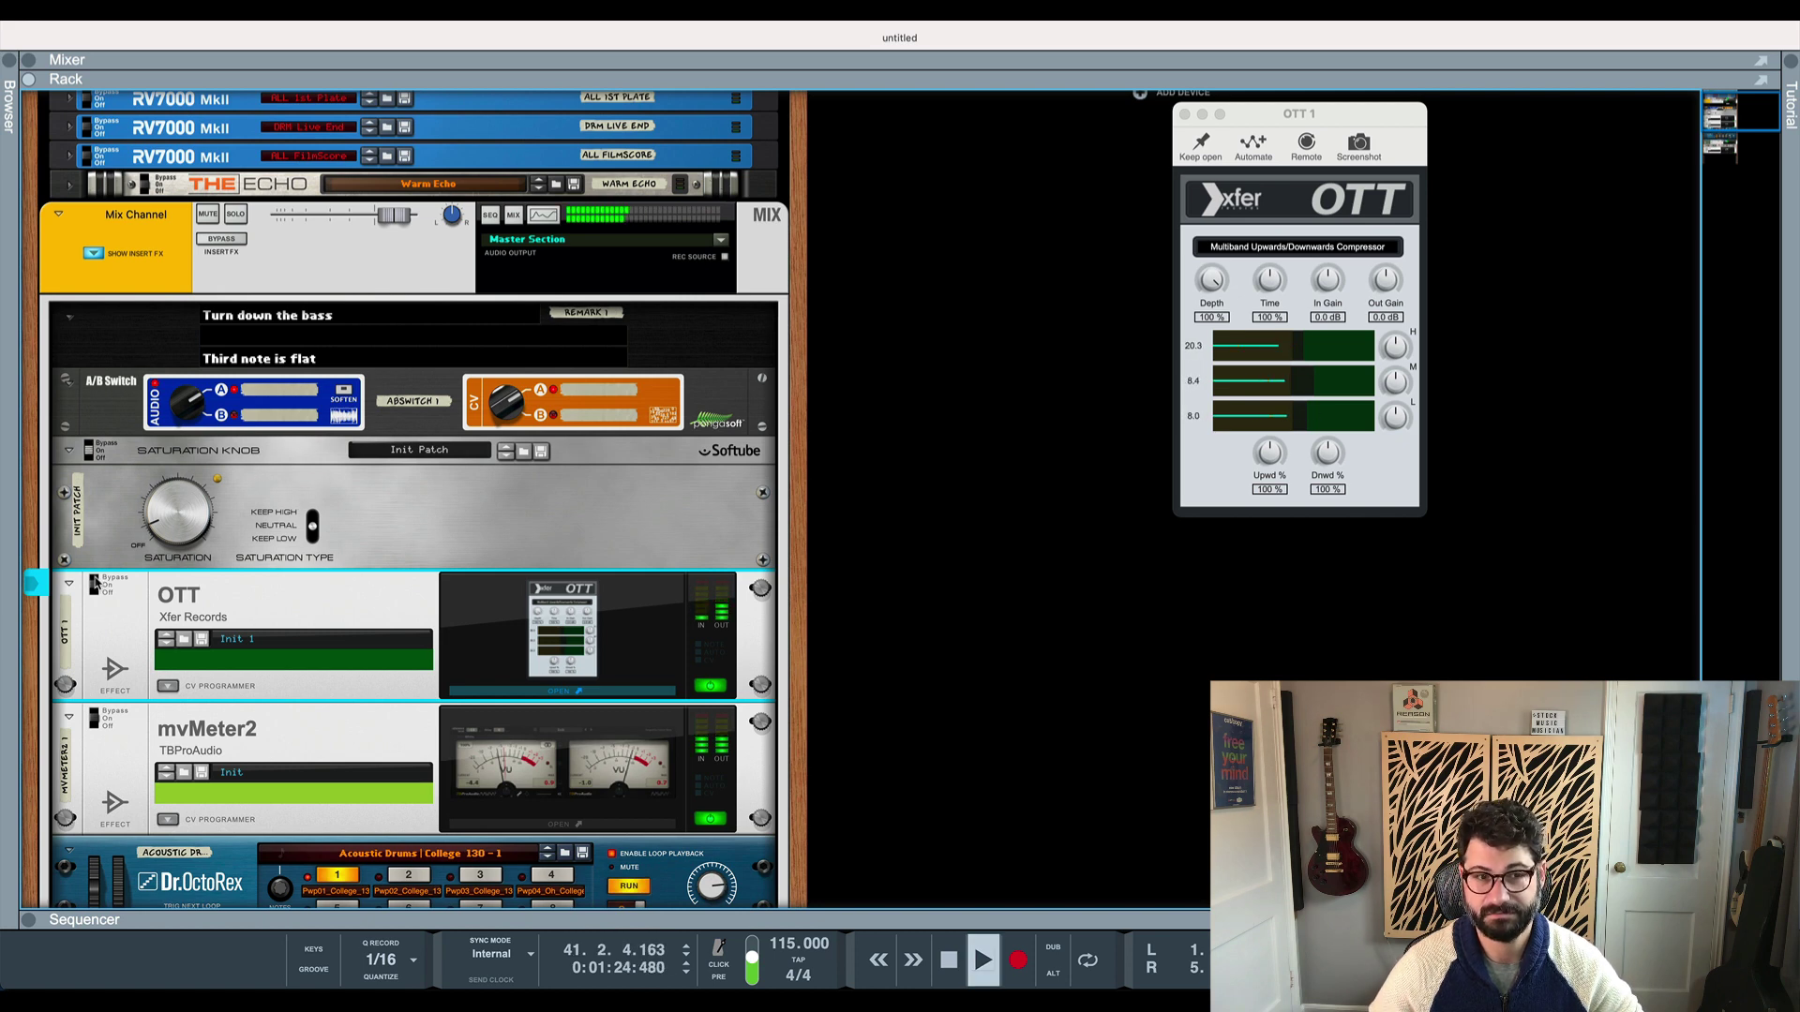
left_click(94, 588)
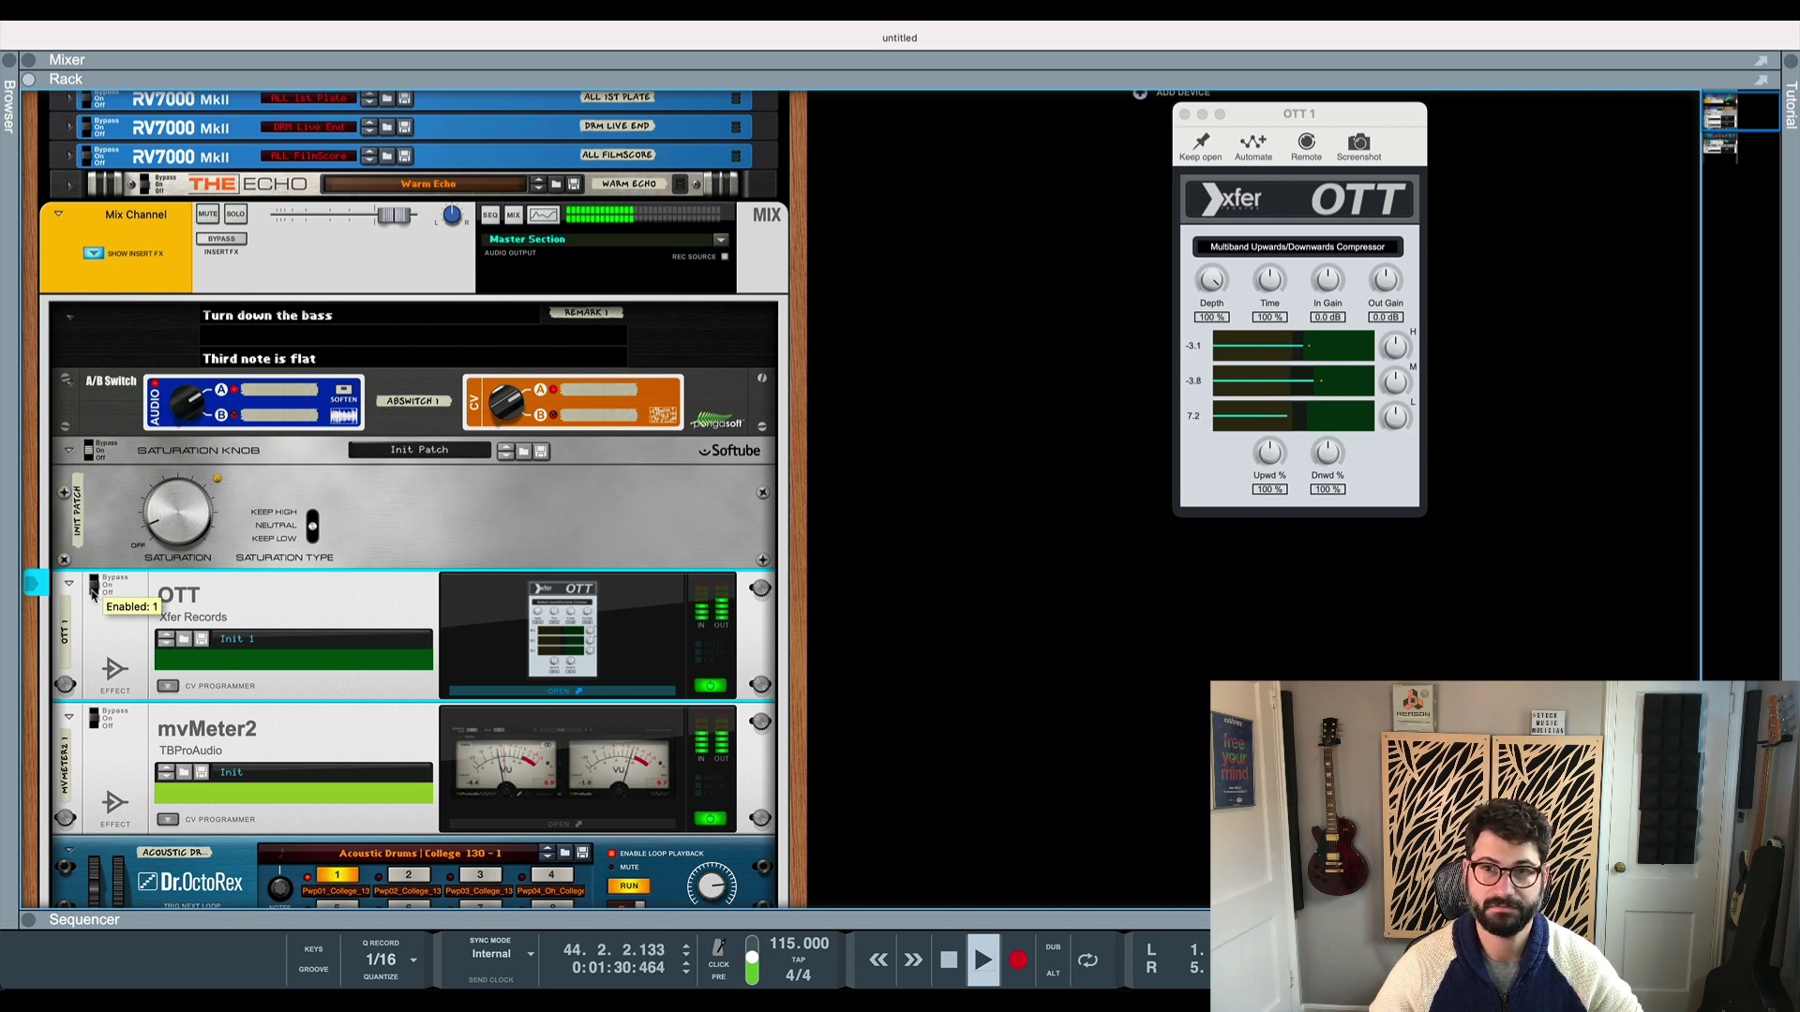
left_click(94, 589)
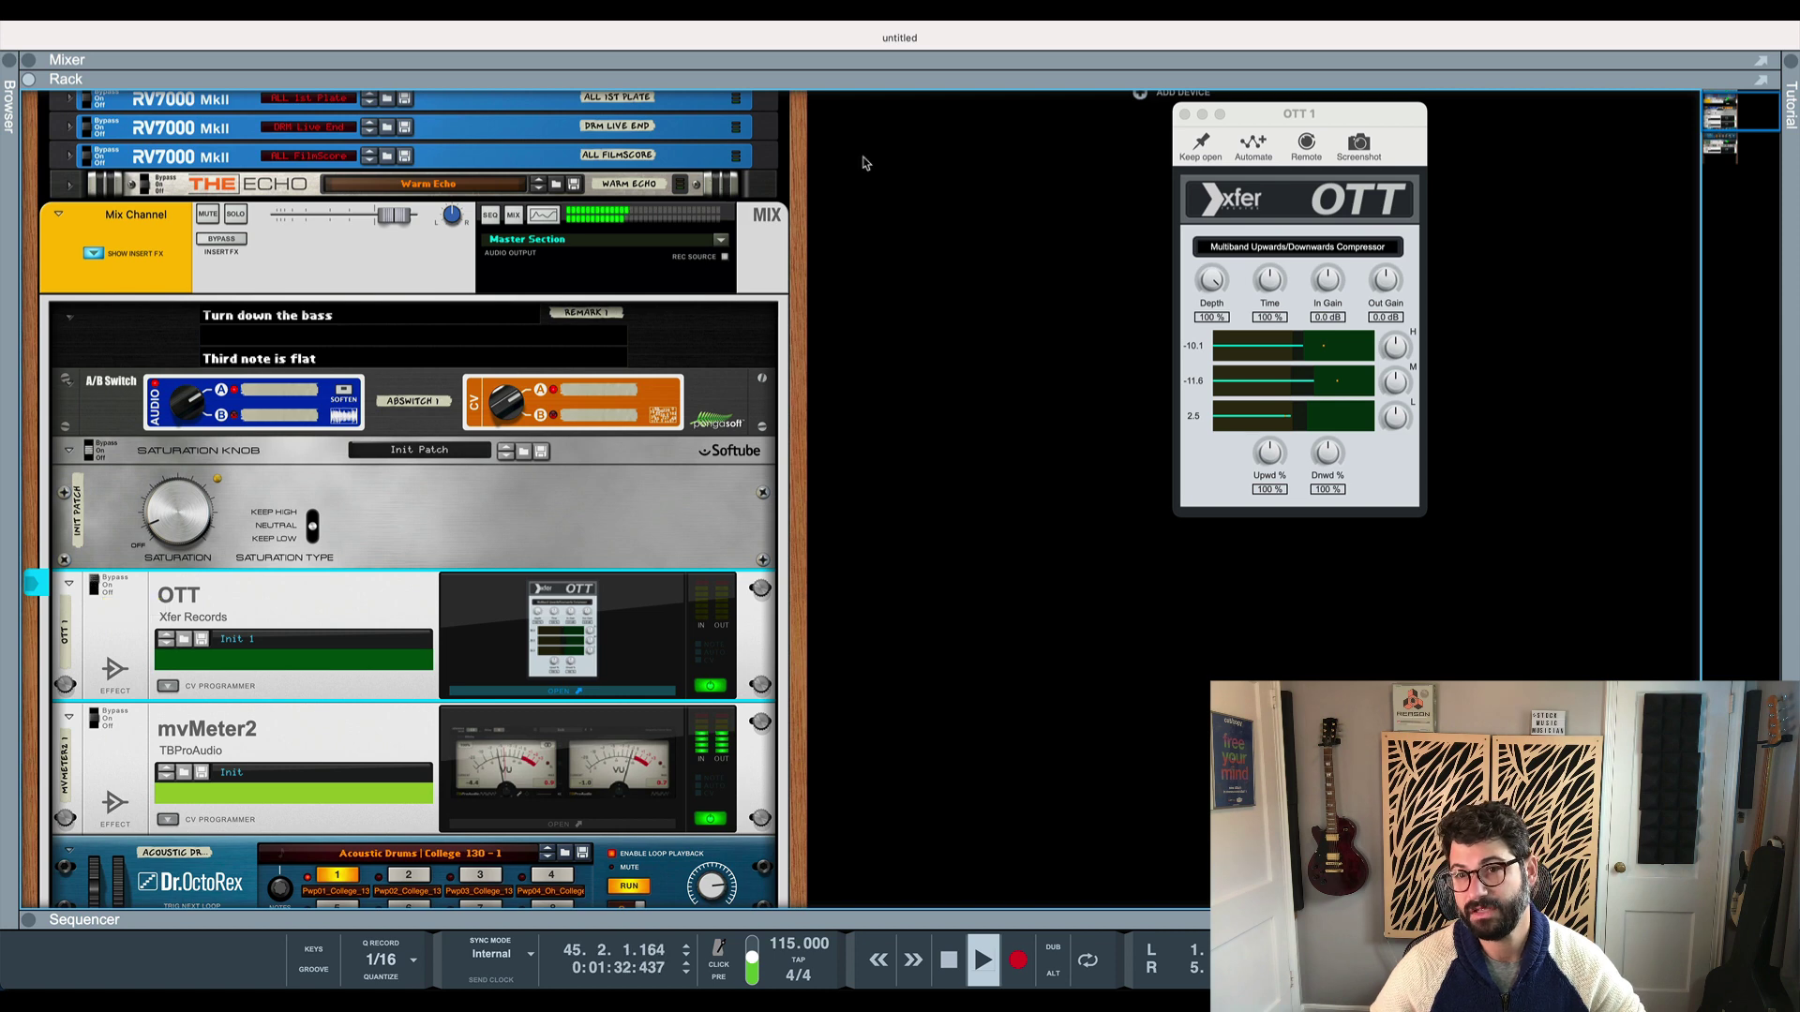
key("space")
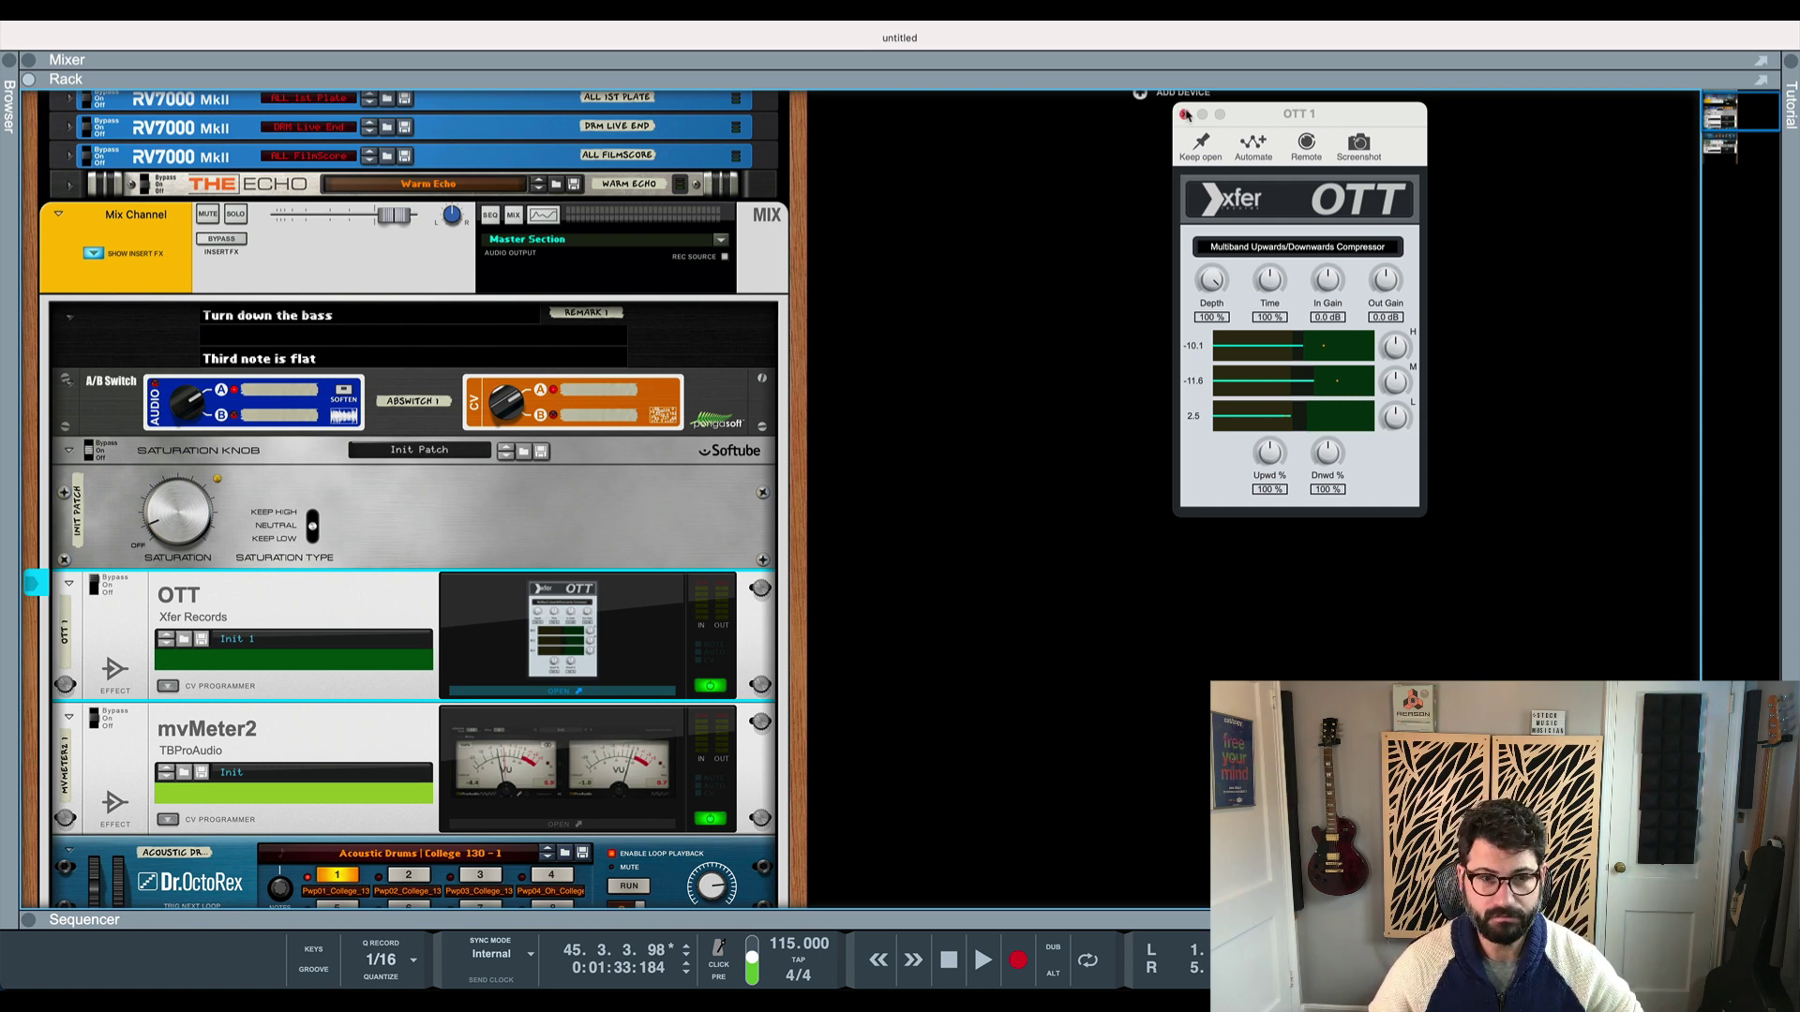
left_click(1185, 114)
Open mvMeter2, move its window off the rack devices, and reset both MAX peak readouts
scroll(914, 366, "down", 1)
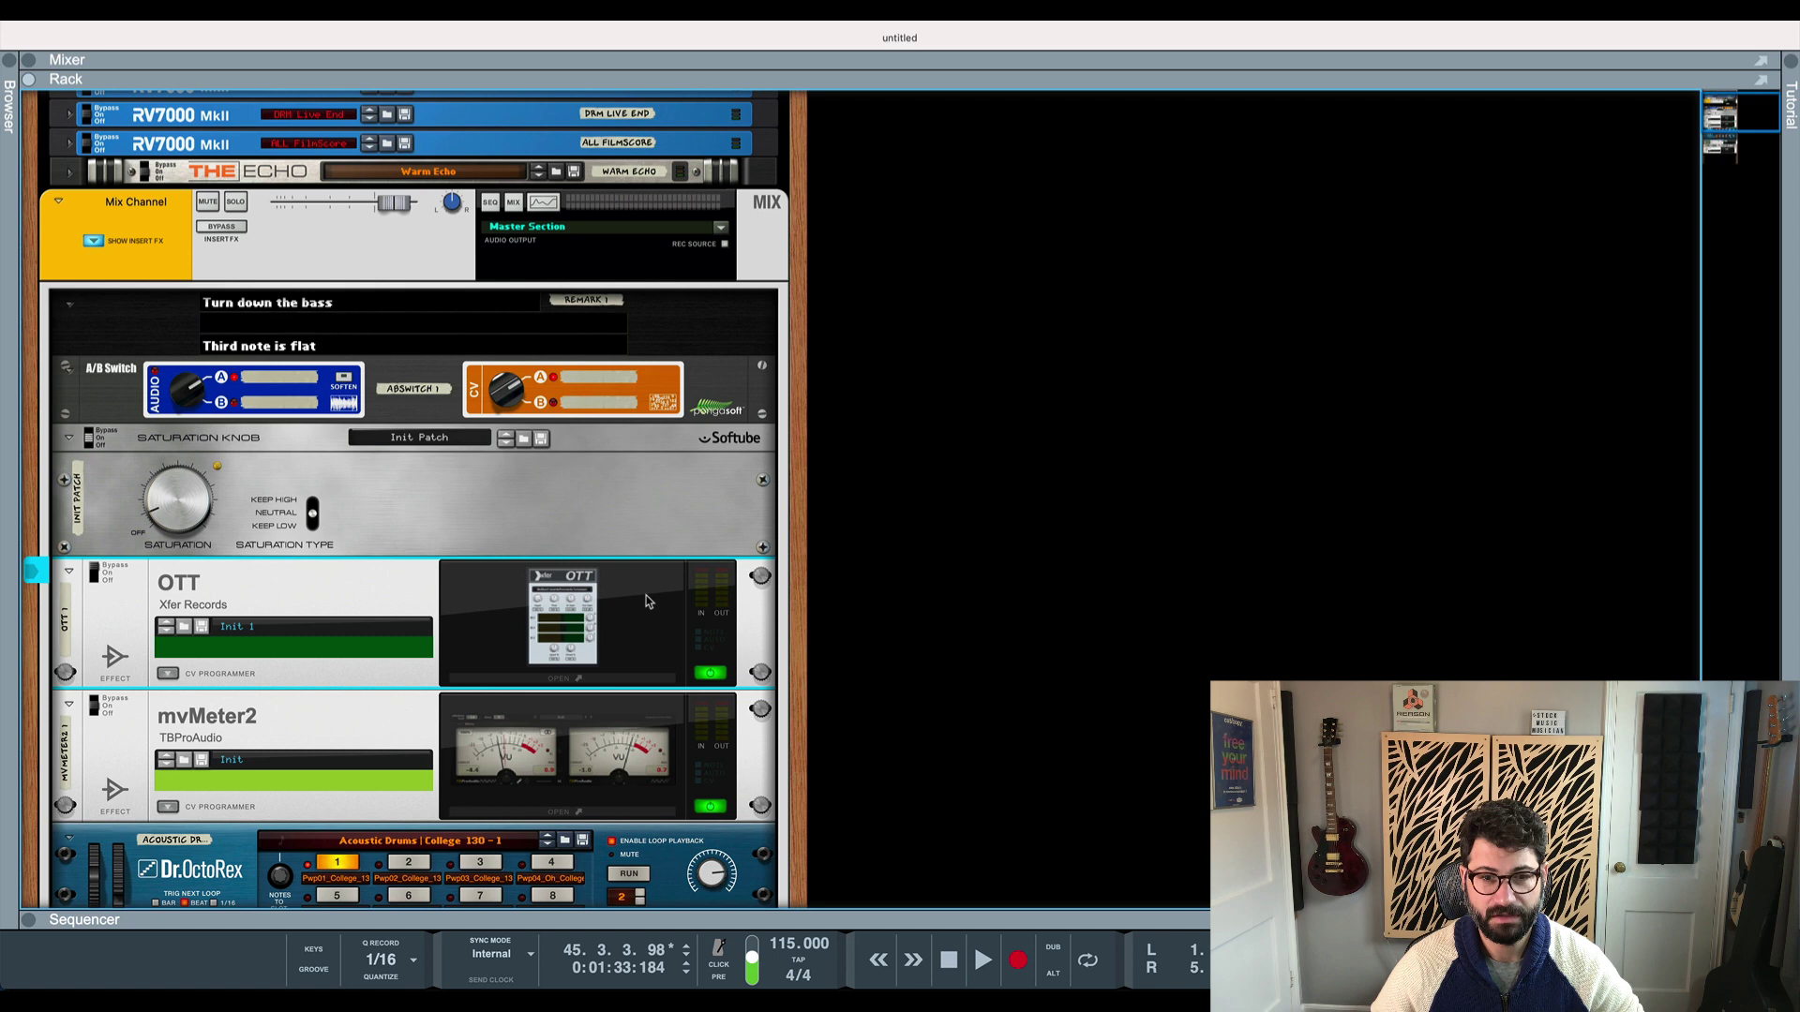
left_click(578, 812)
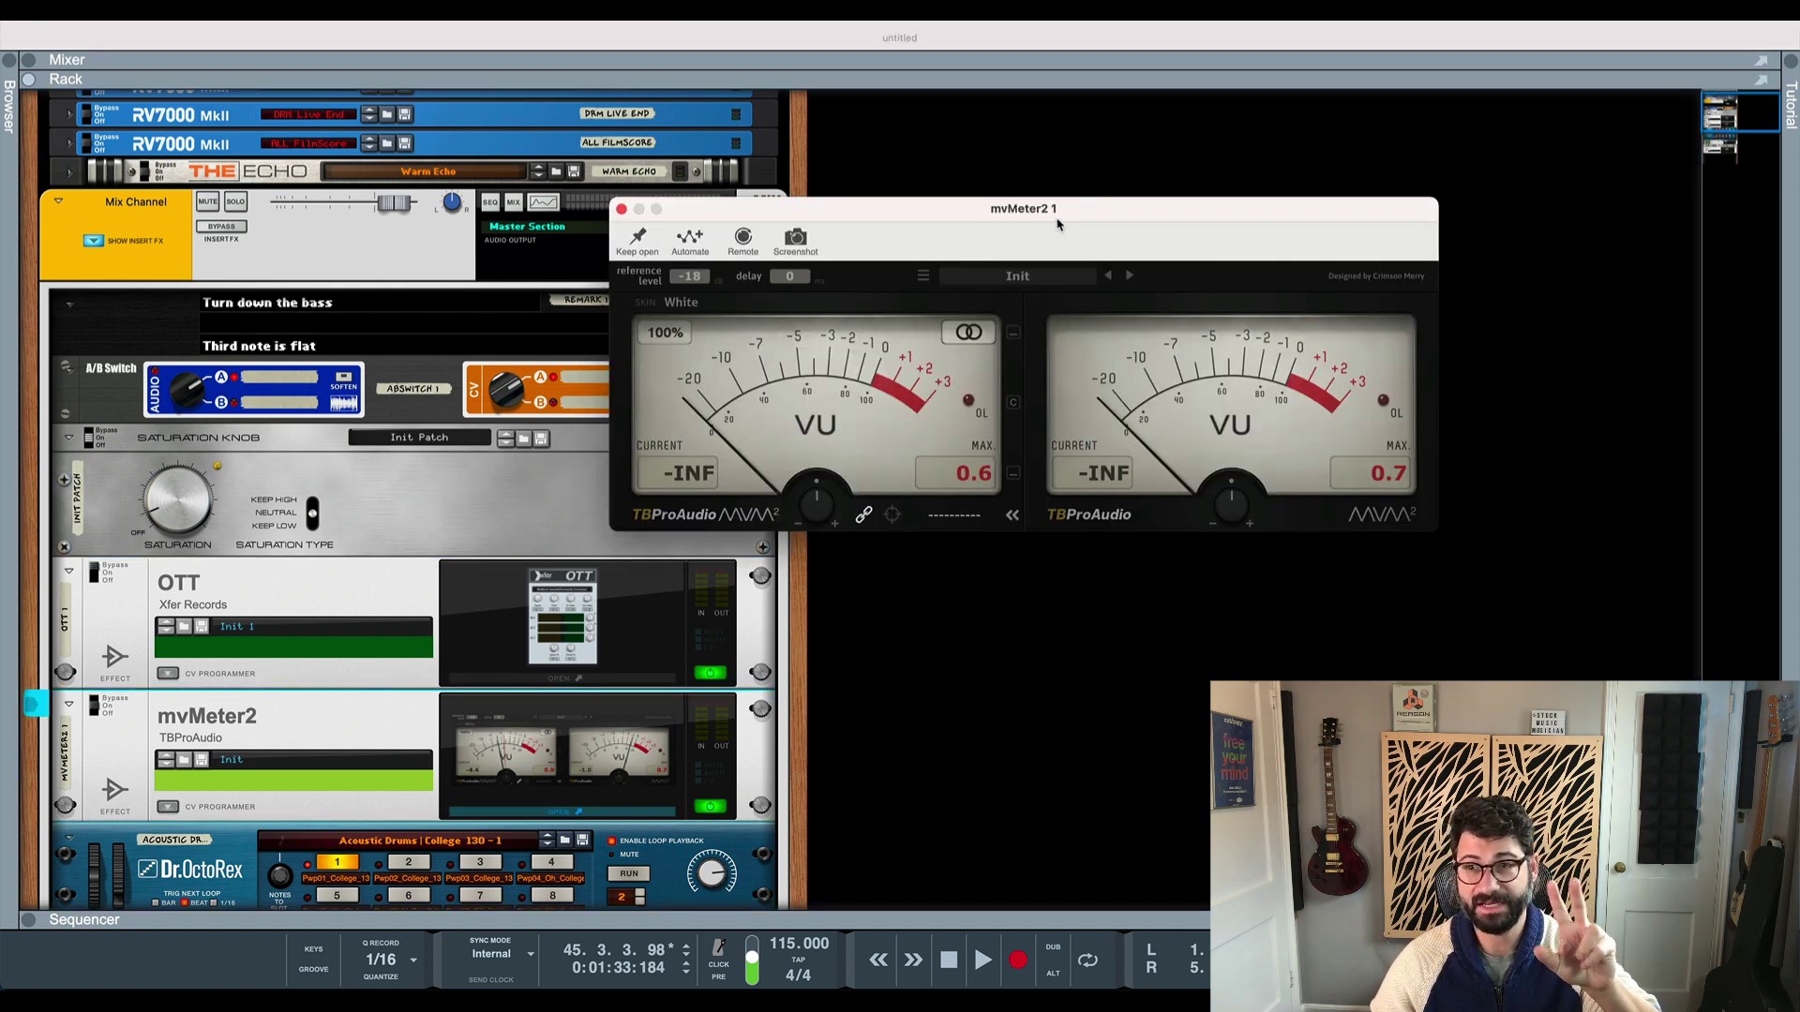
left_click_drag(1035, 227, 1301, 118)
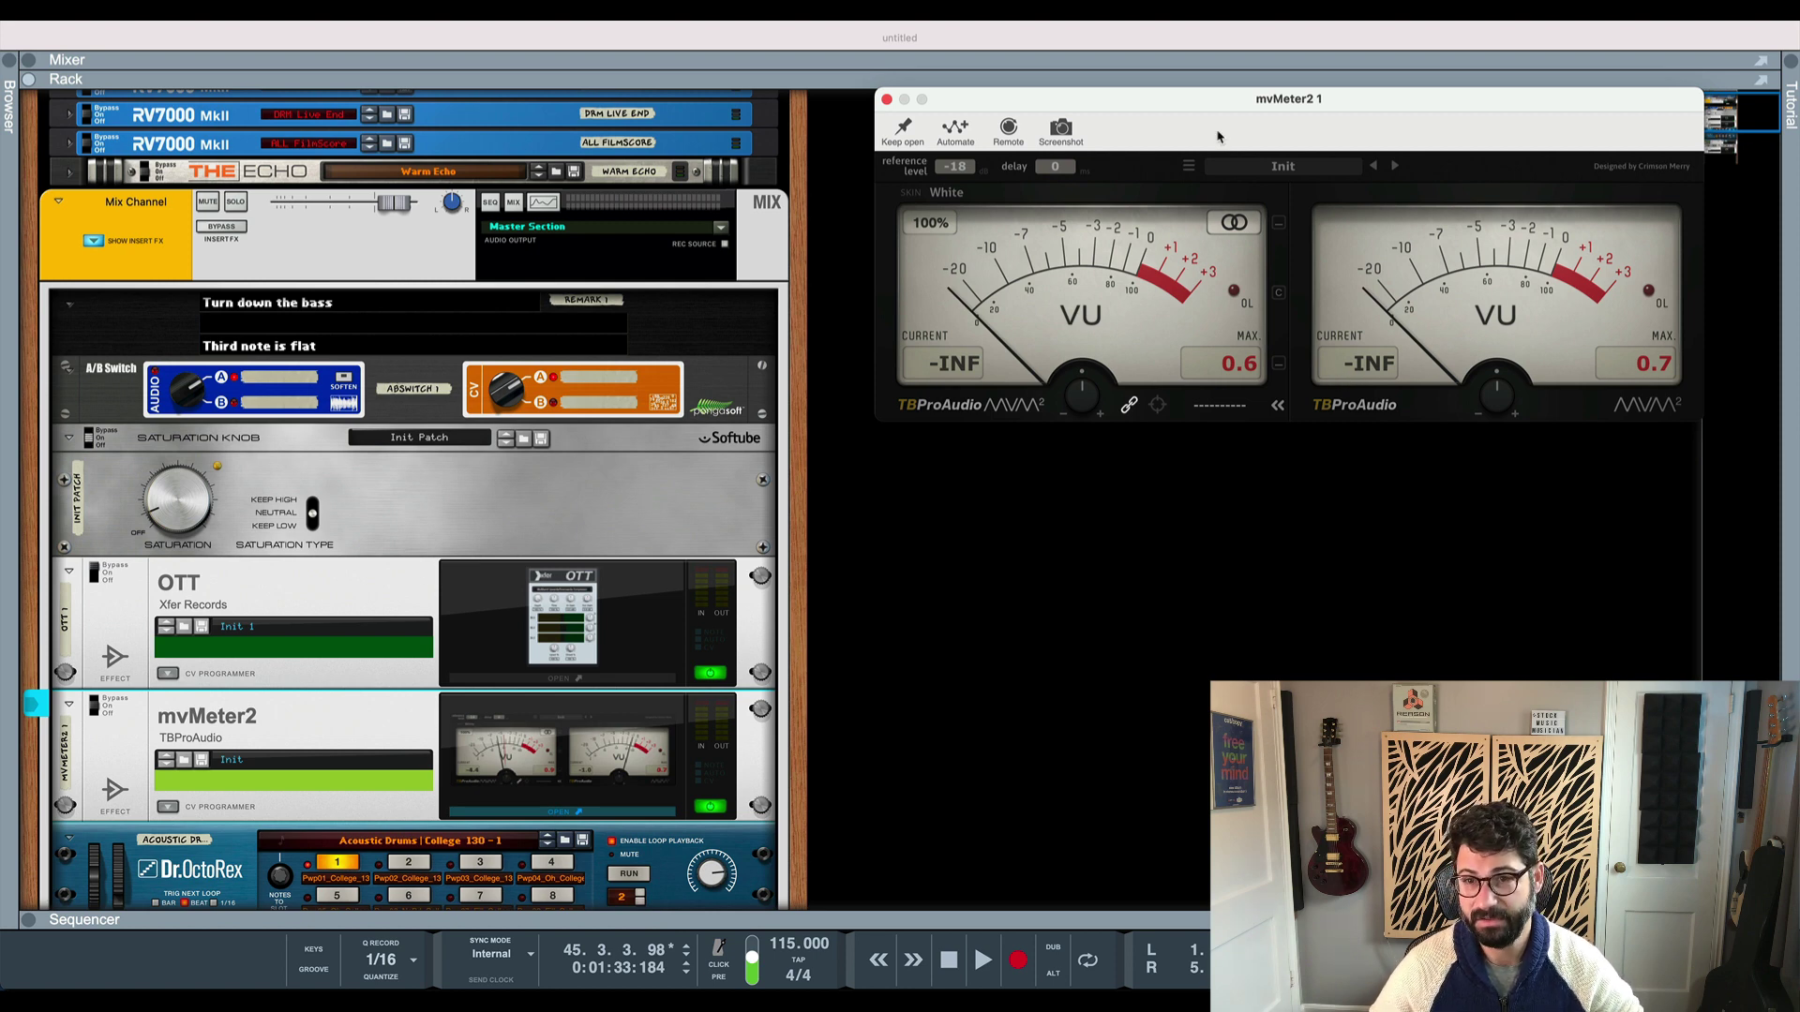
left_click(1209, 365)
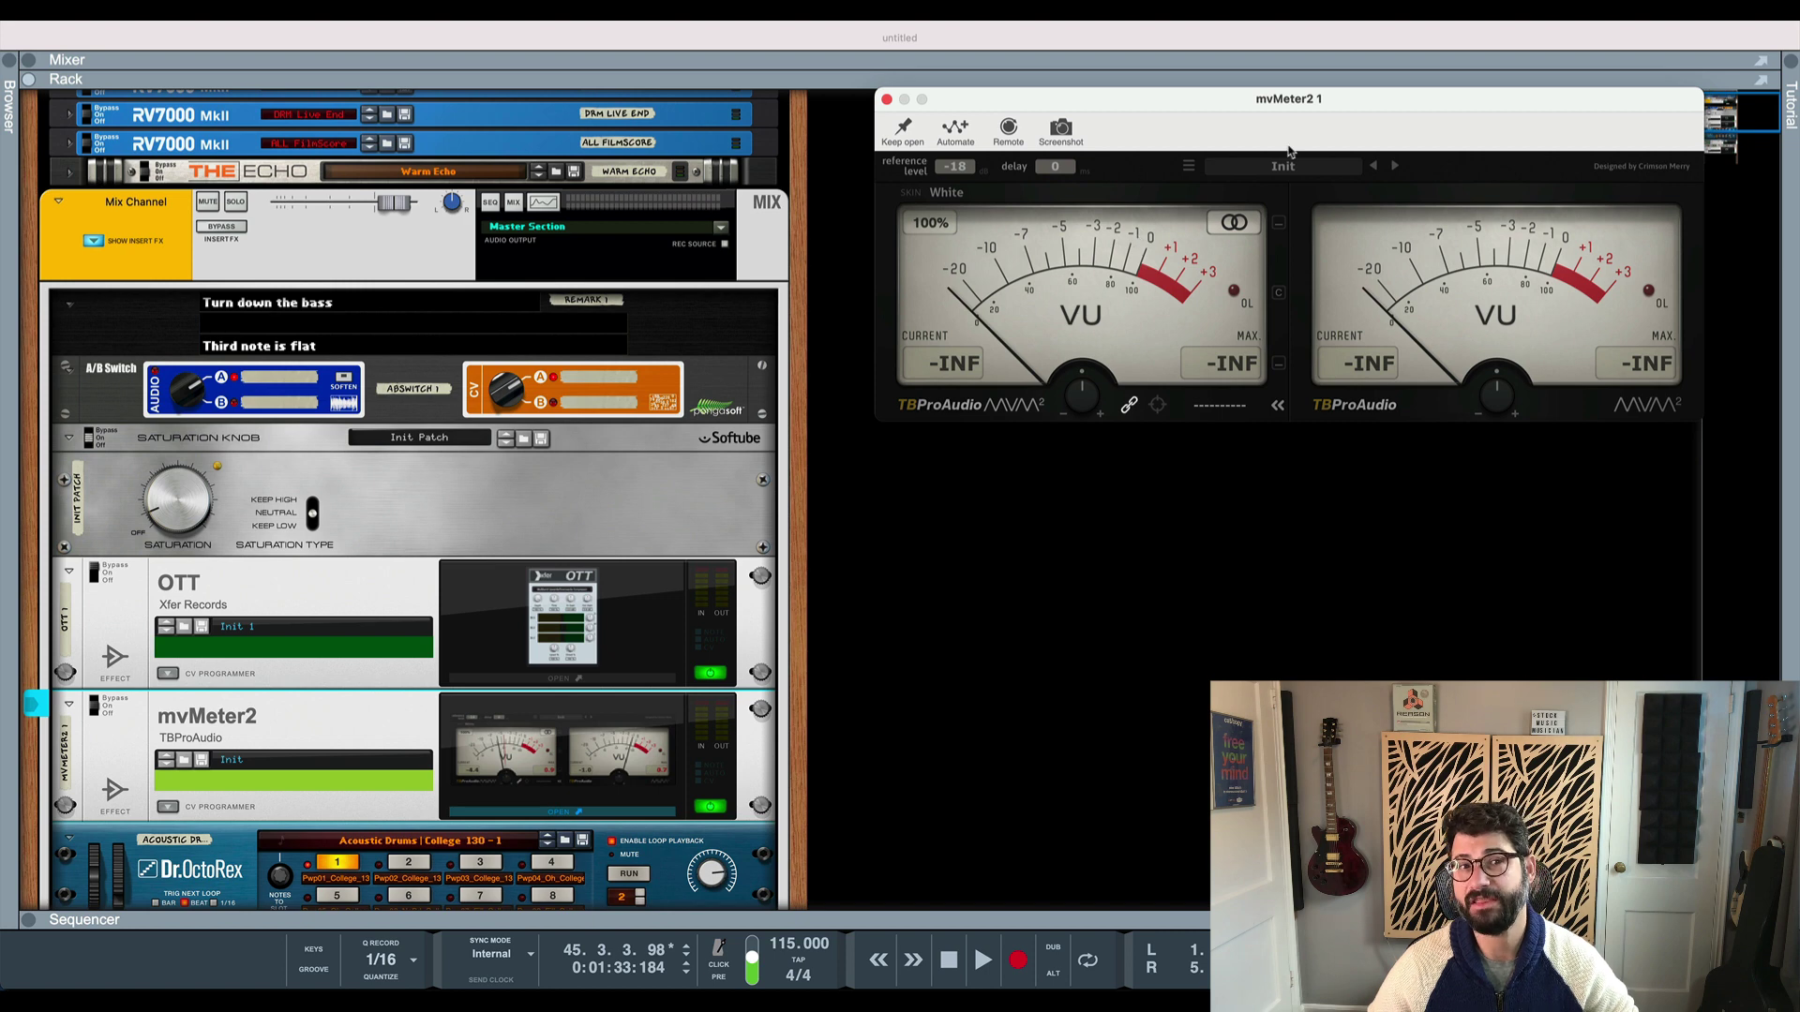
Unfold the Master Section and expand the Hardware Interface to show its Big Meter
left_click_drag(1354, 94, 1419, 78)
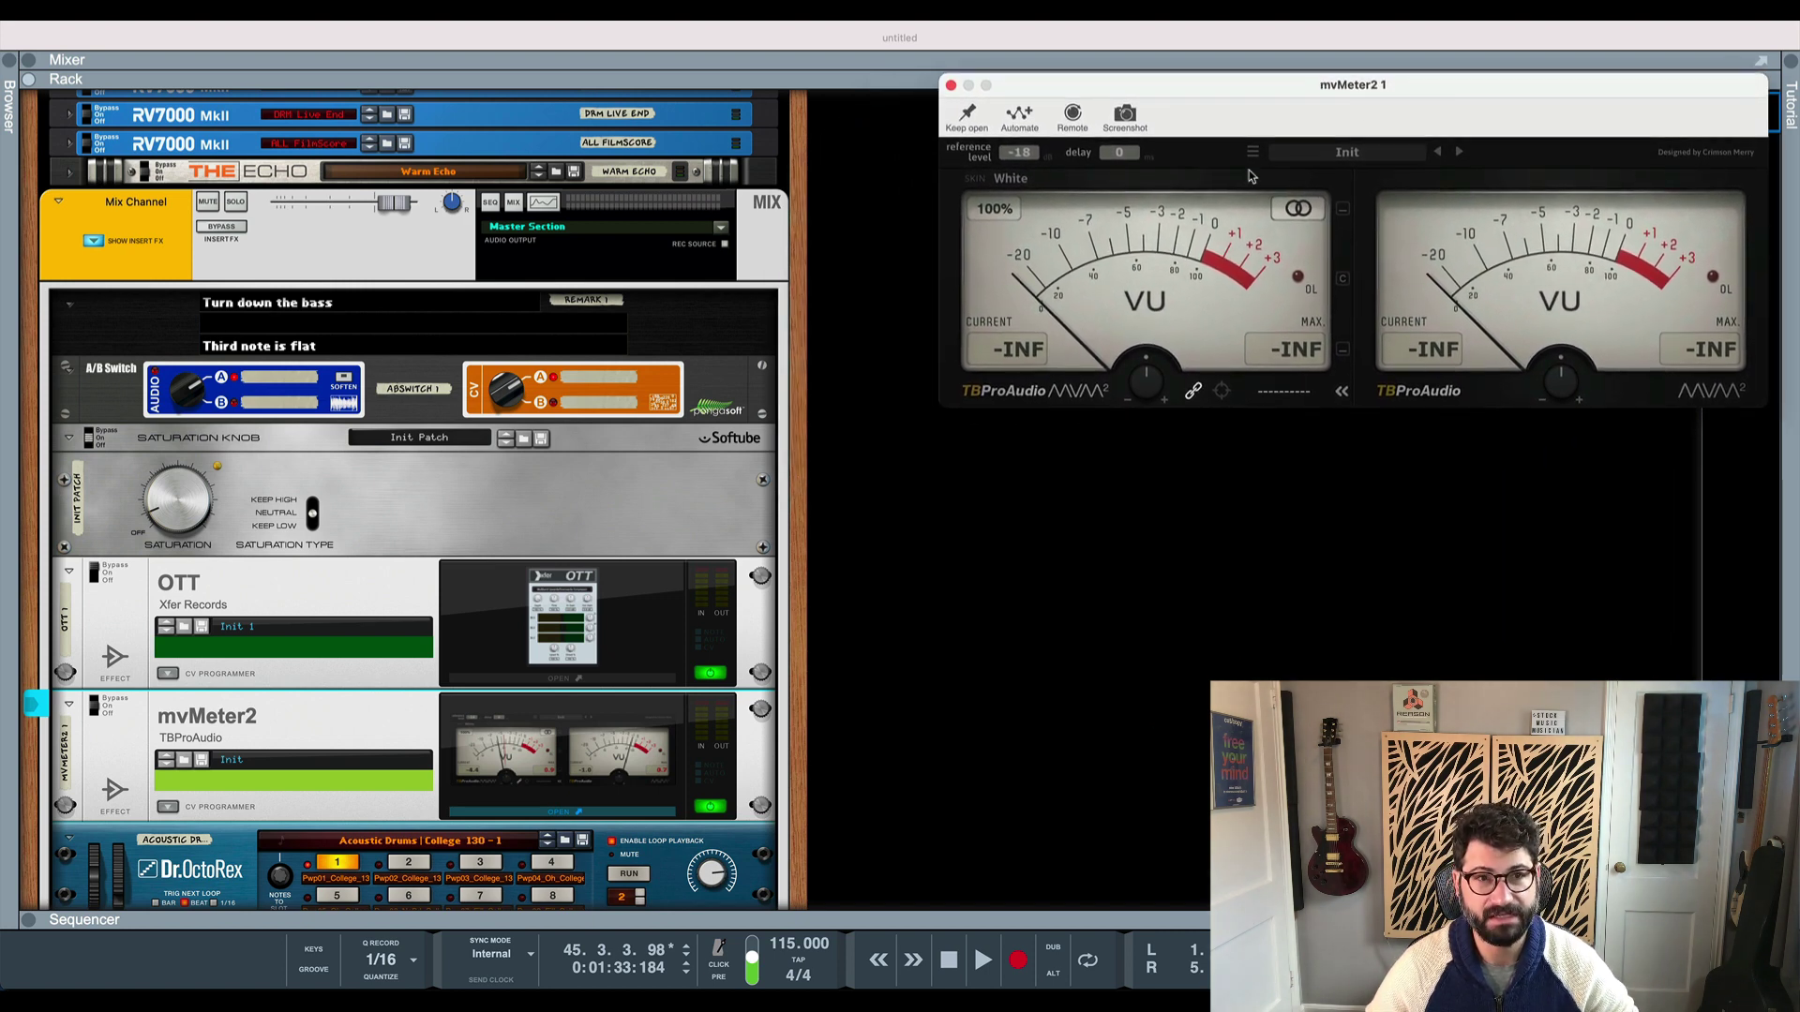
scroll(33, 171, "up", 3)
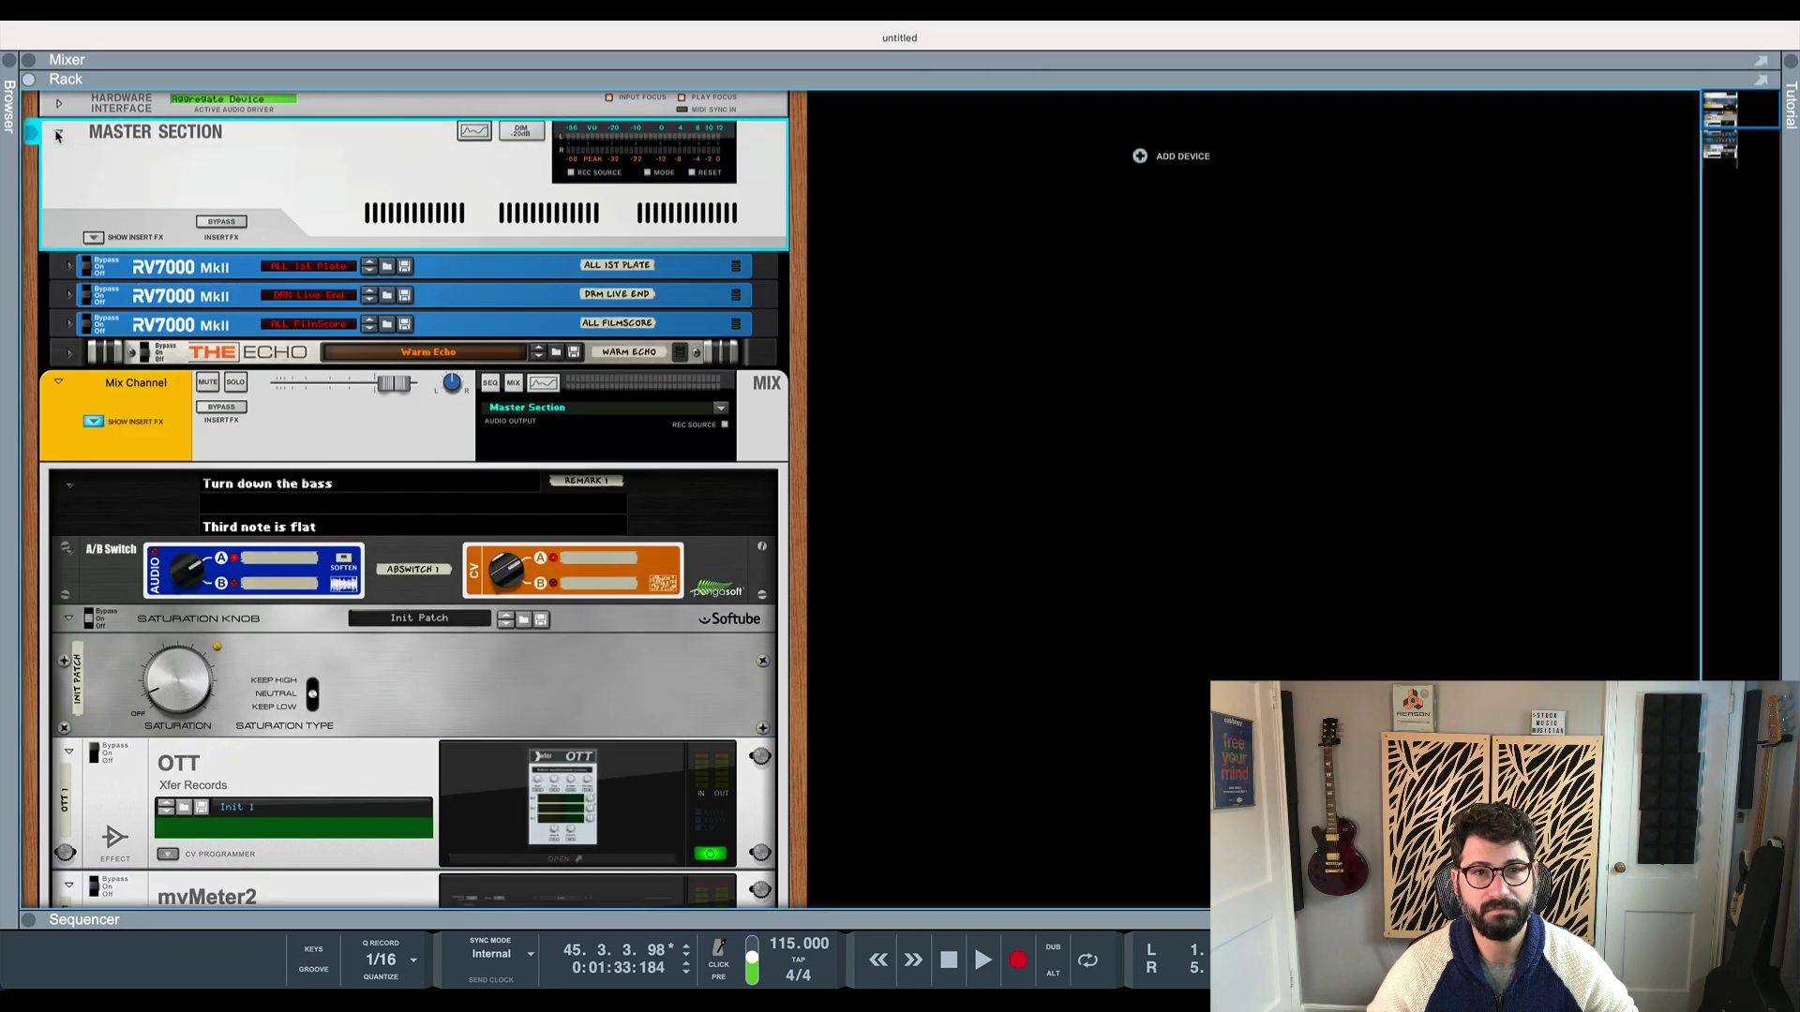
left_click(58, 133)
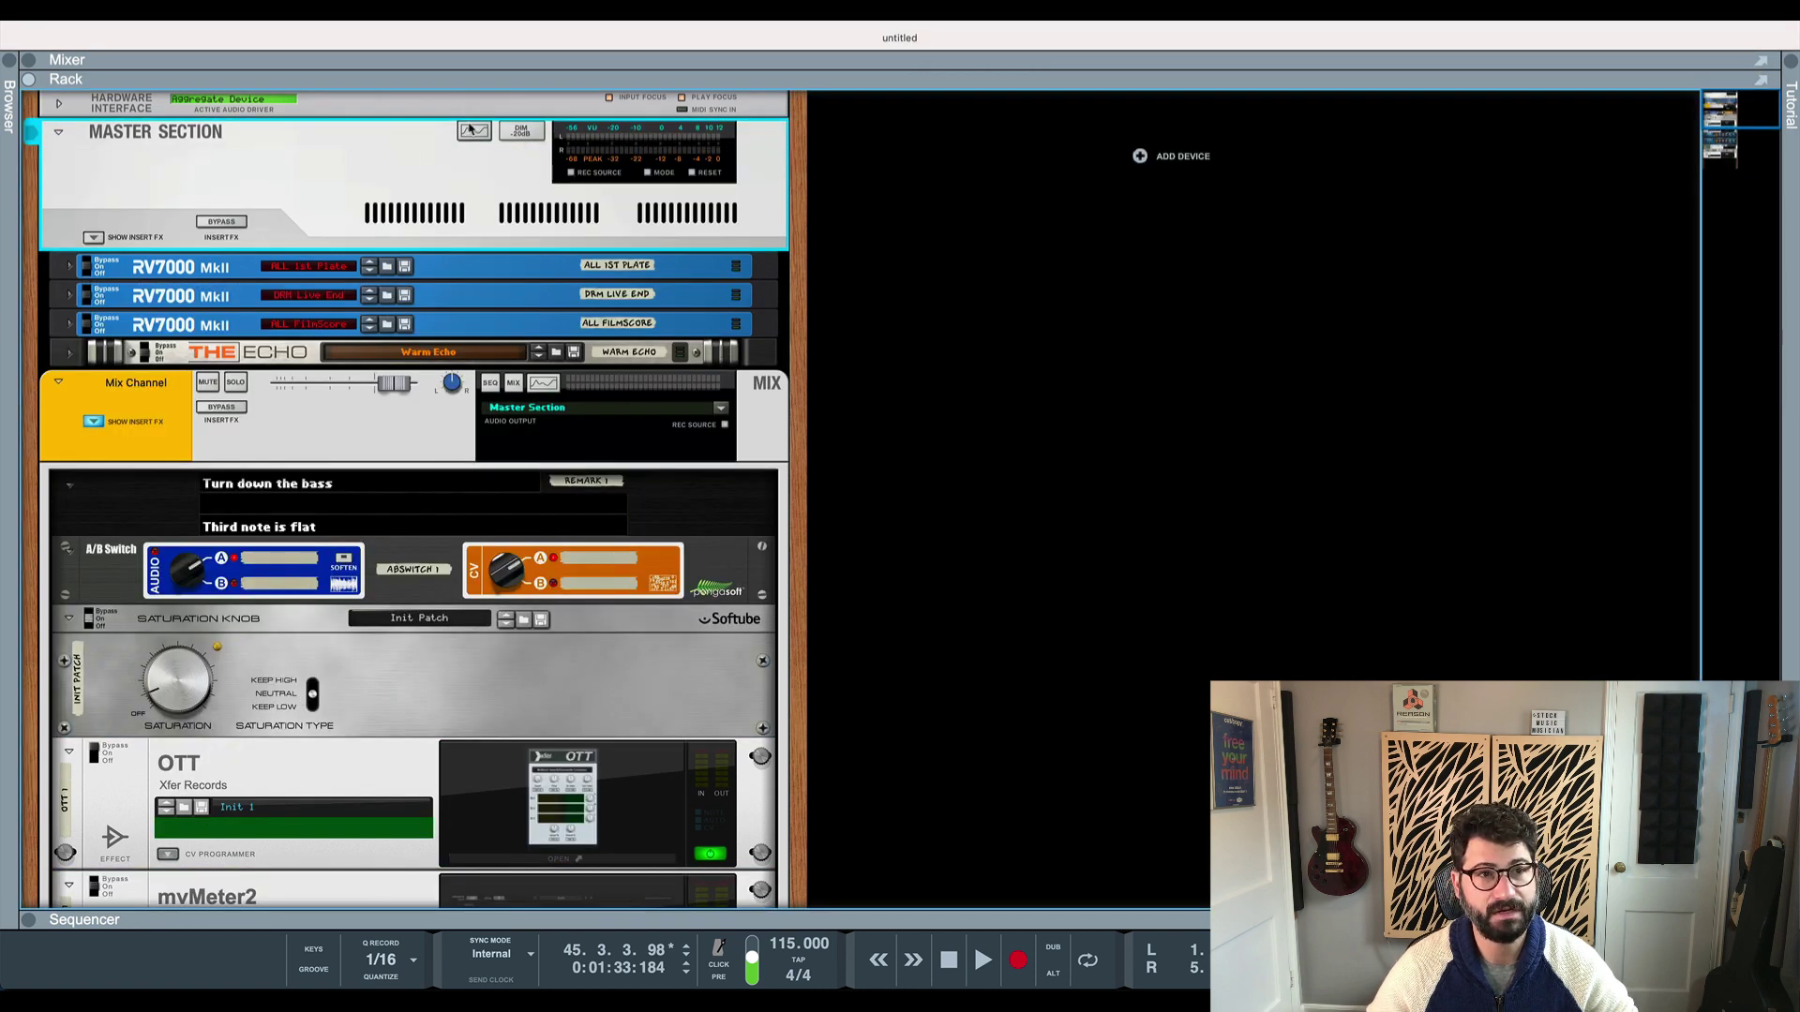
left_click(52, 105)
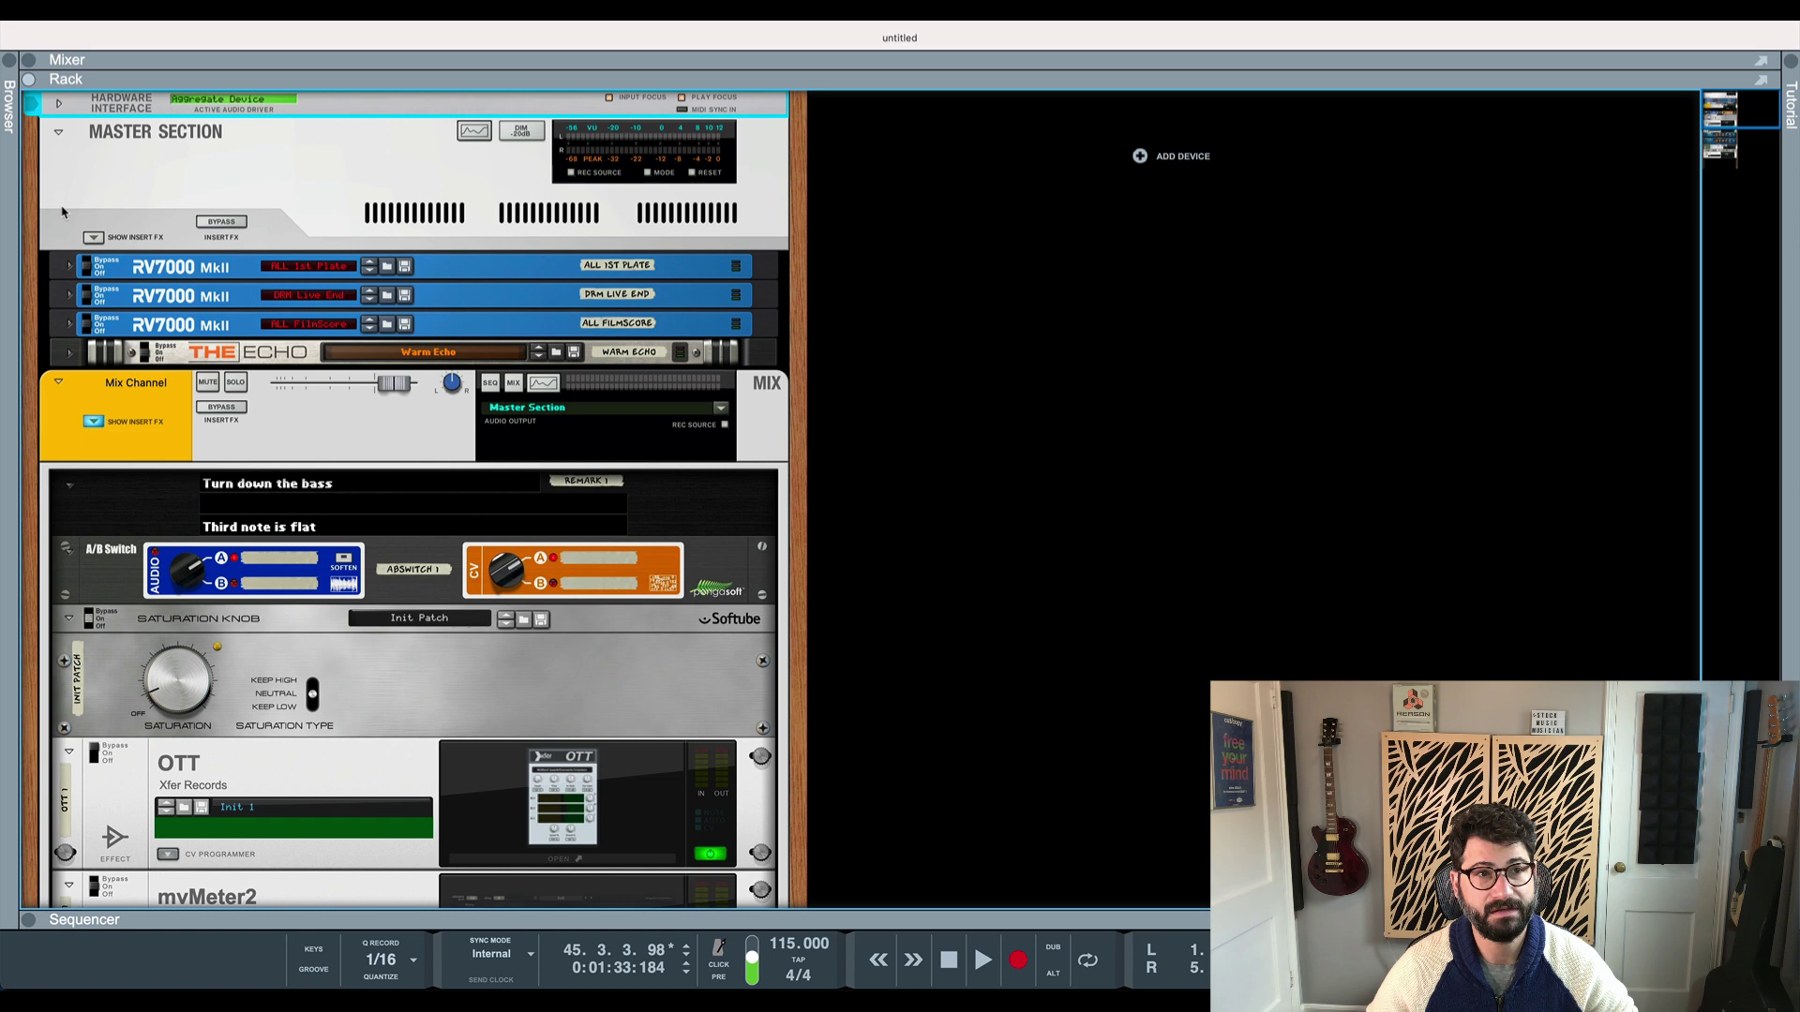
left_click(57, 105)
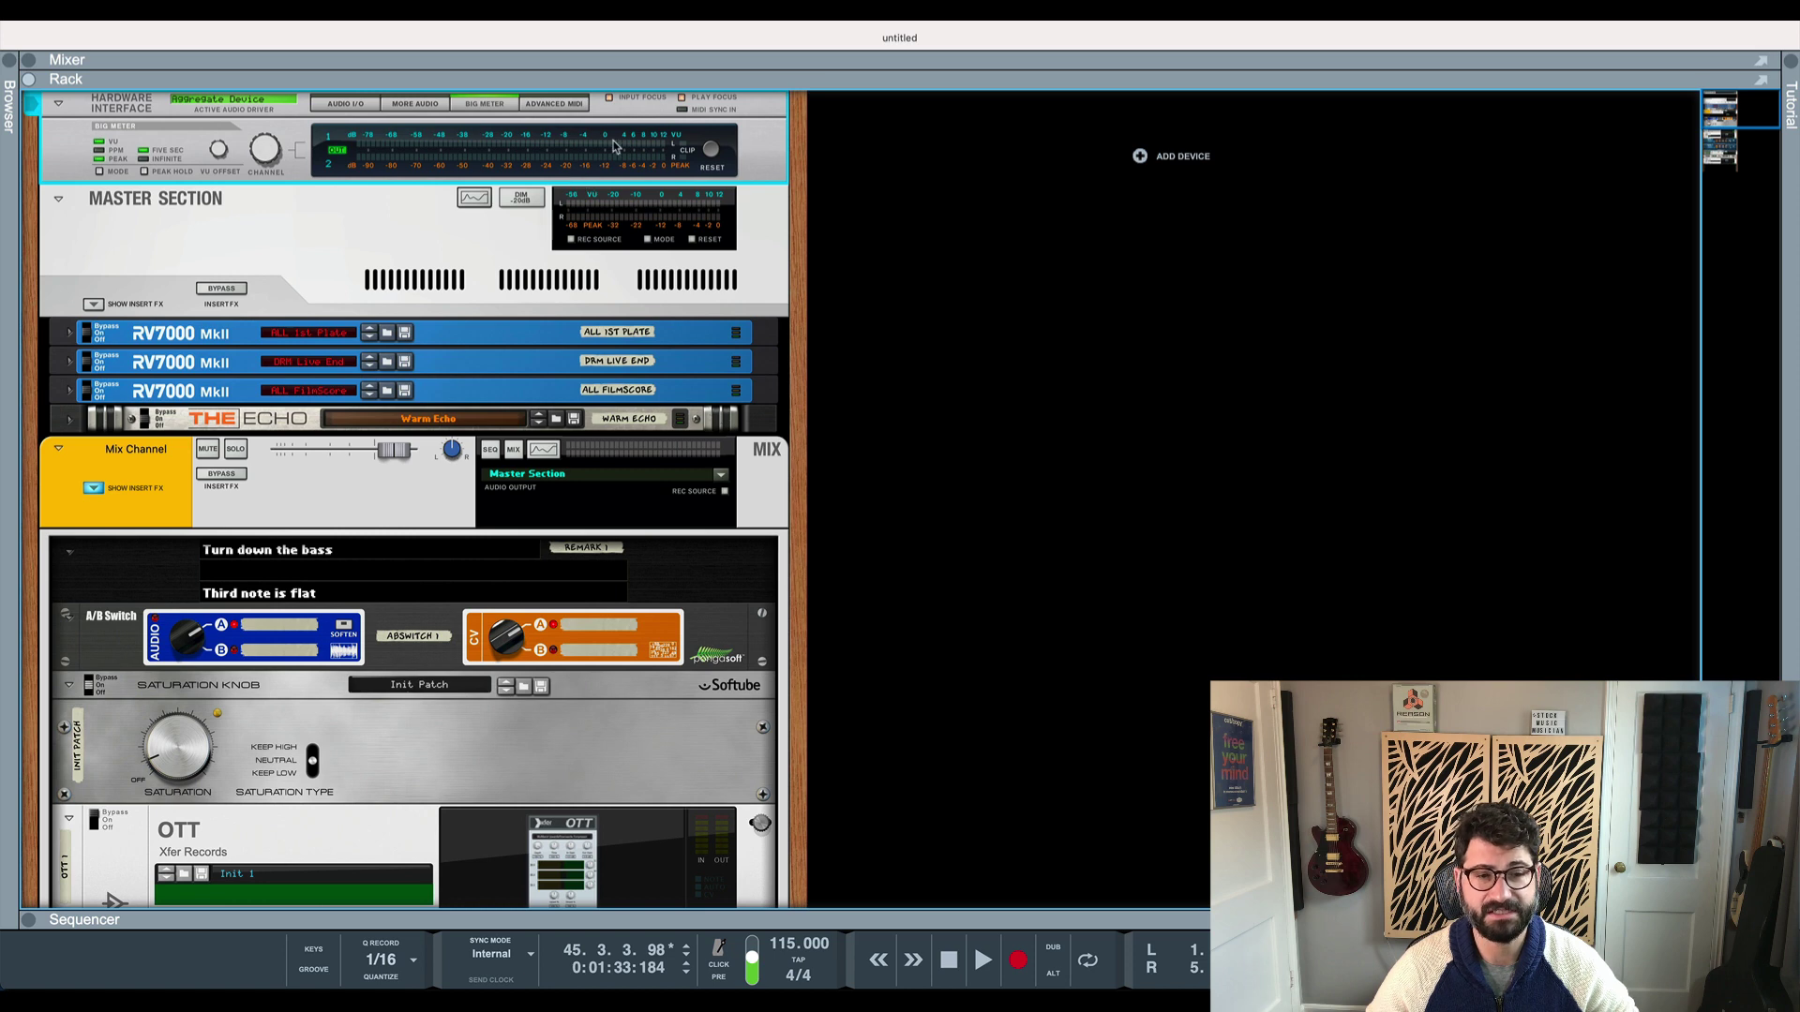
Bring the mvMeter2 window back, enable Keep open, and reposition it
scroll(499, 601, "down", 5)
left_click(563, 591)
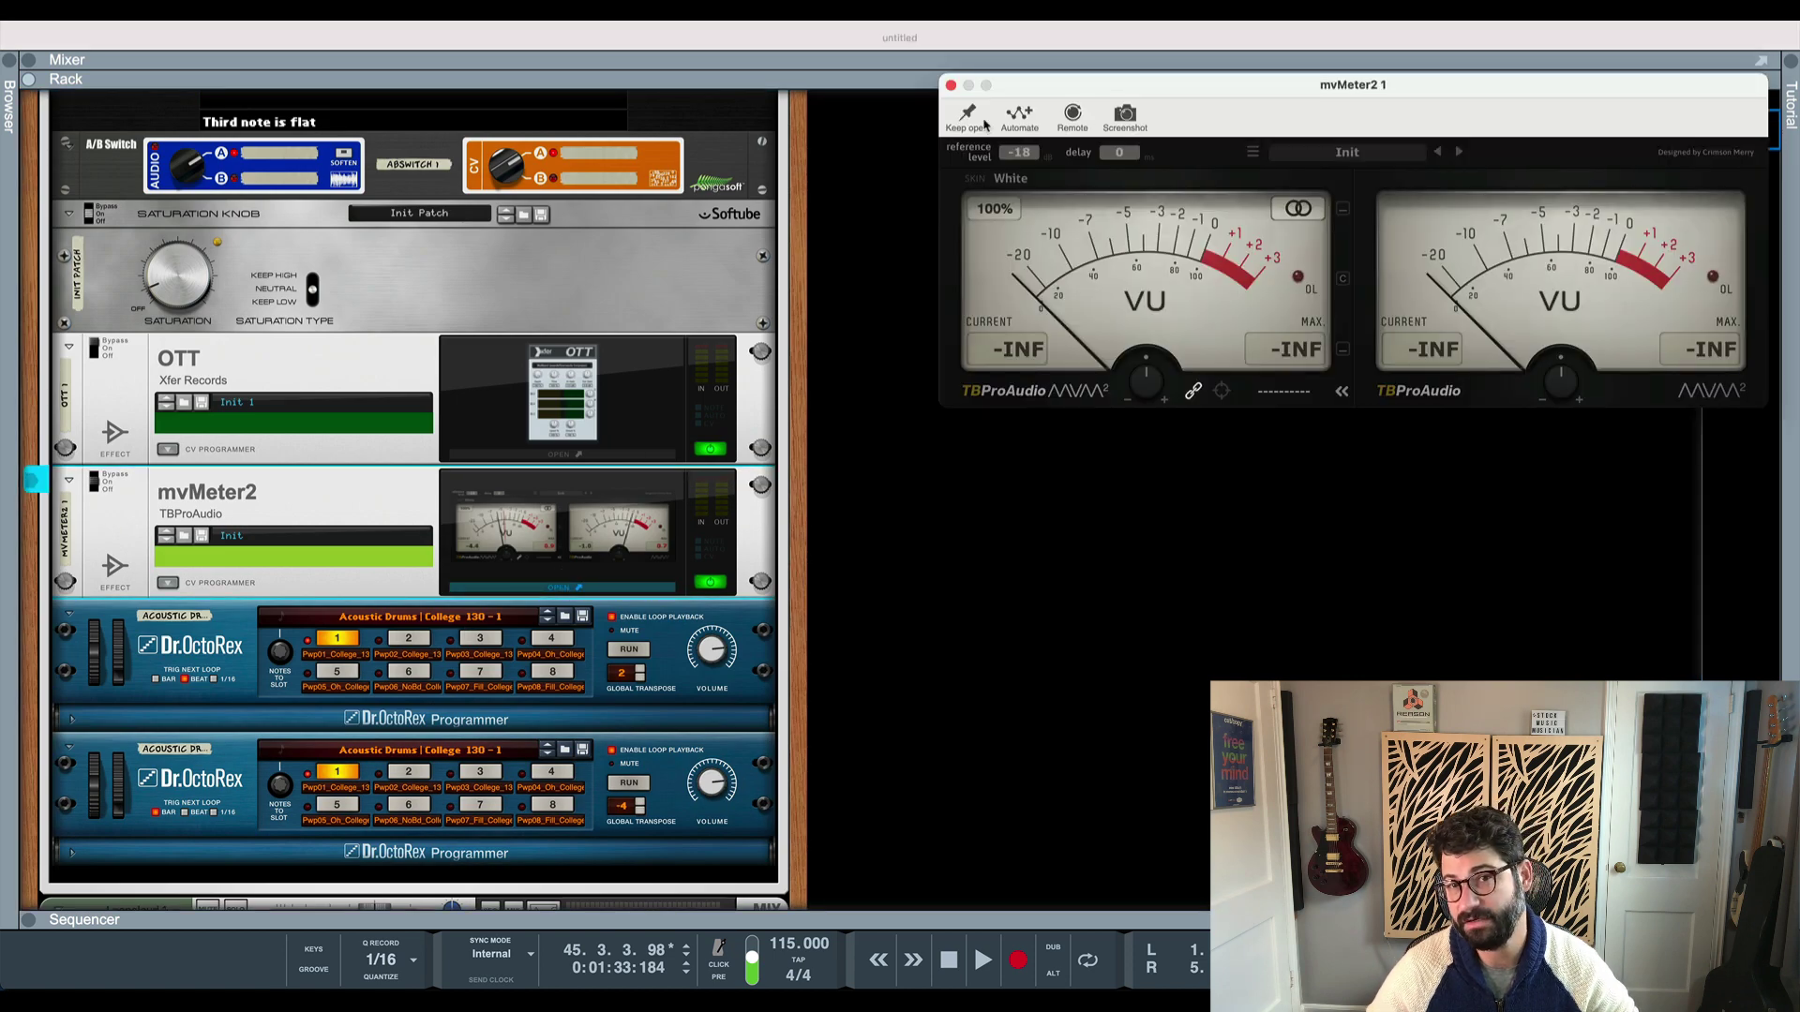
left_click(967, 117)
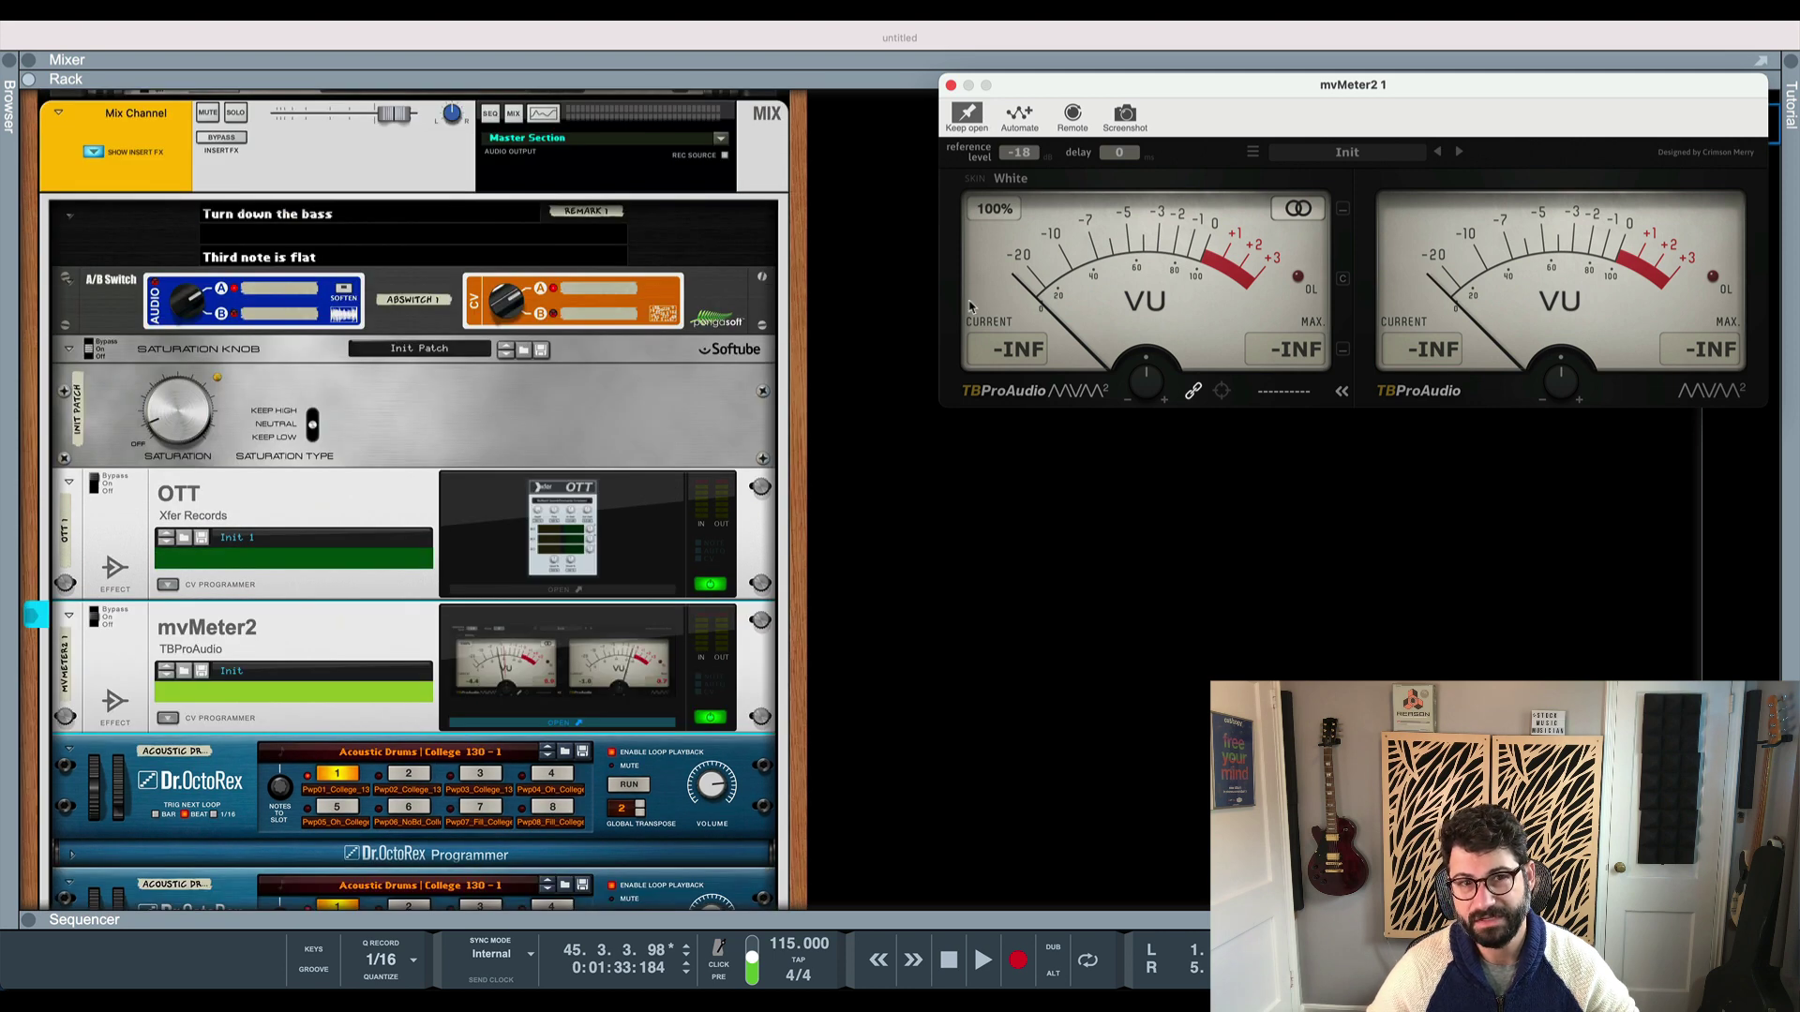
scroll(560, 368, "up", 5)
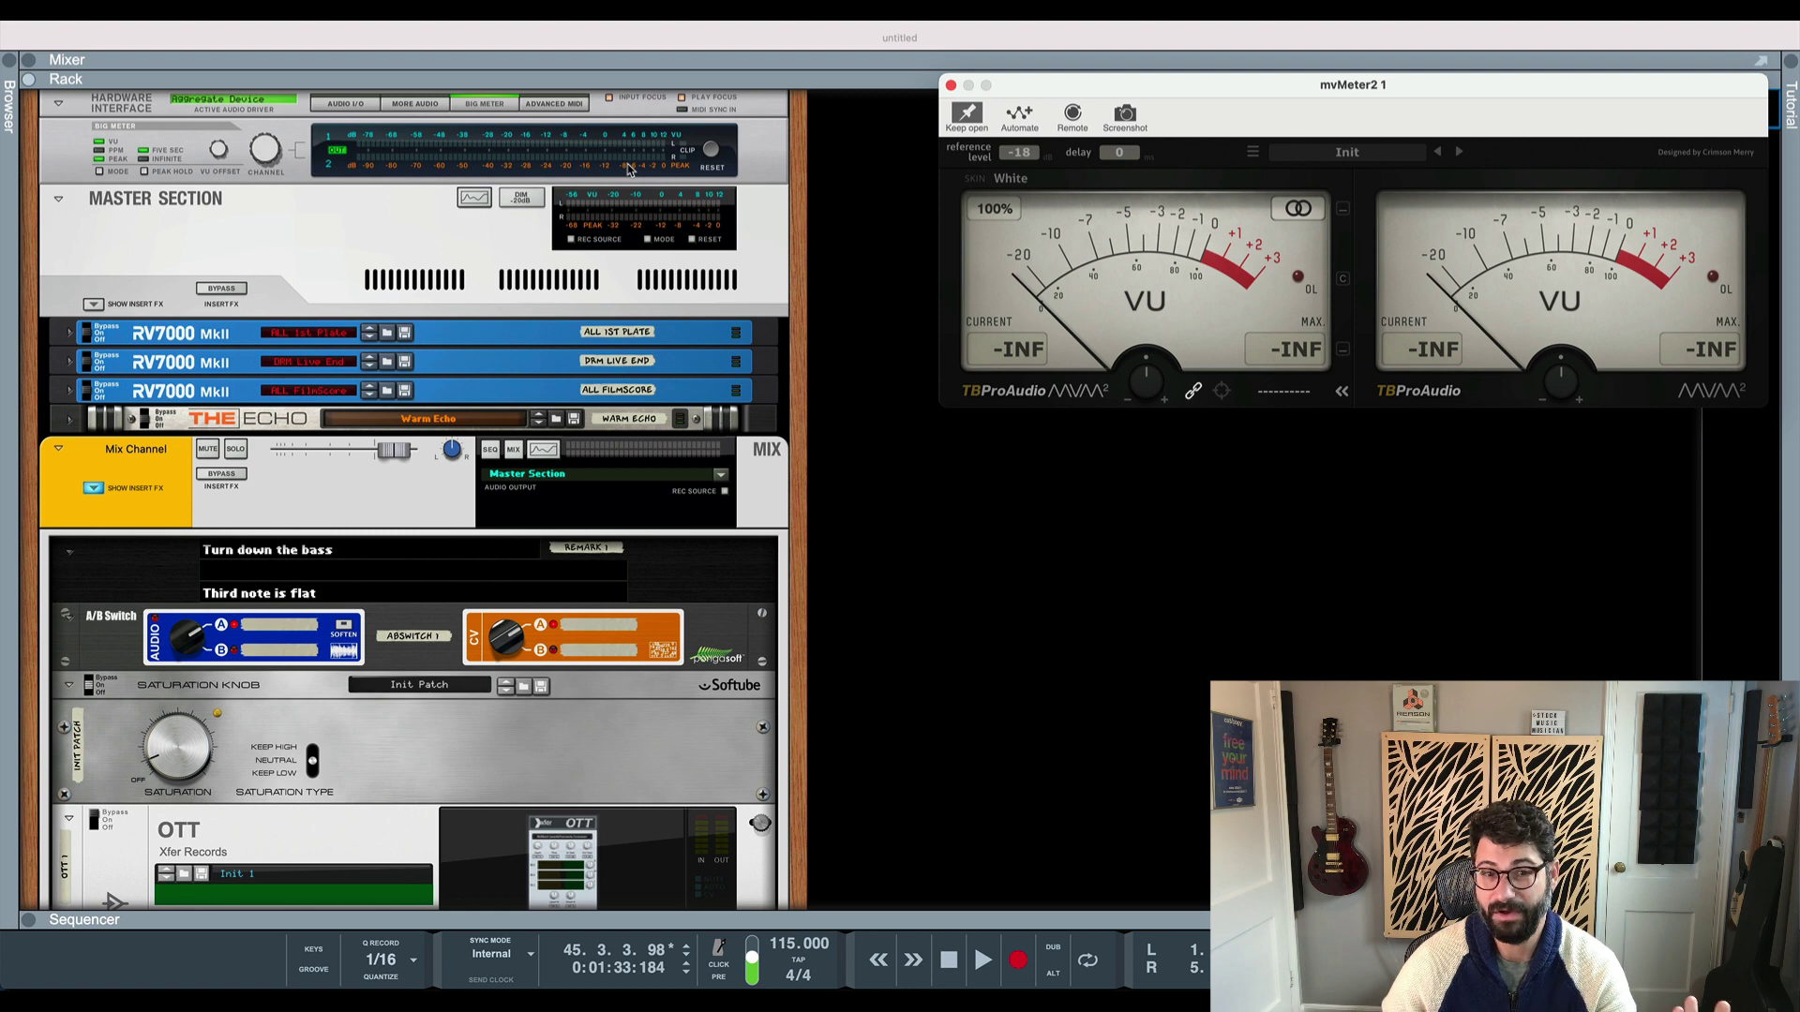
scroll(605, 560, "down", 15)
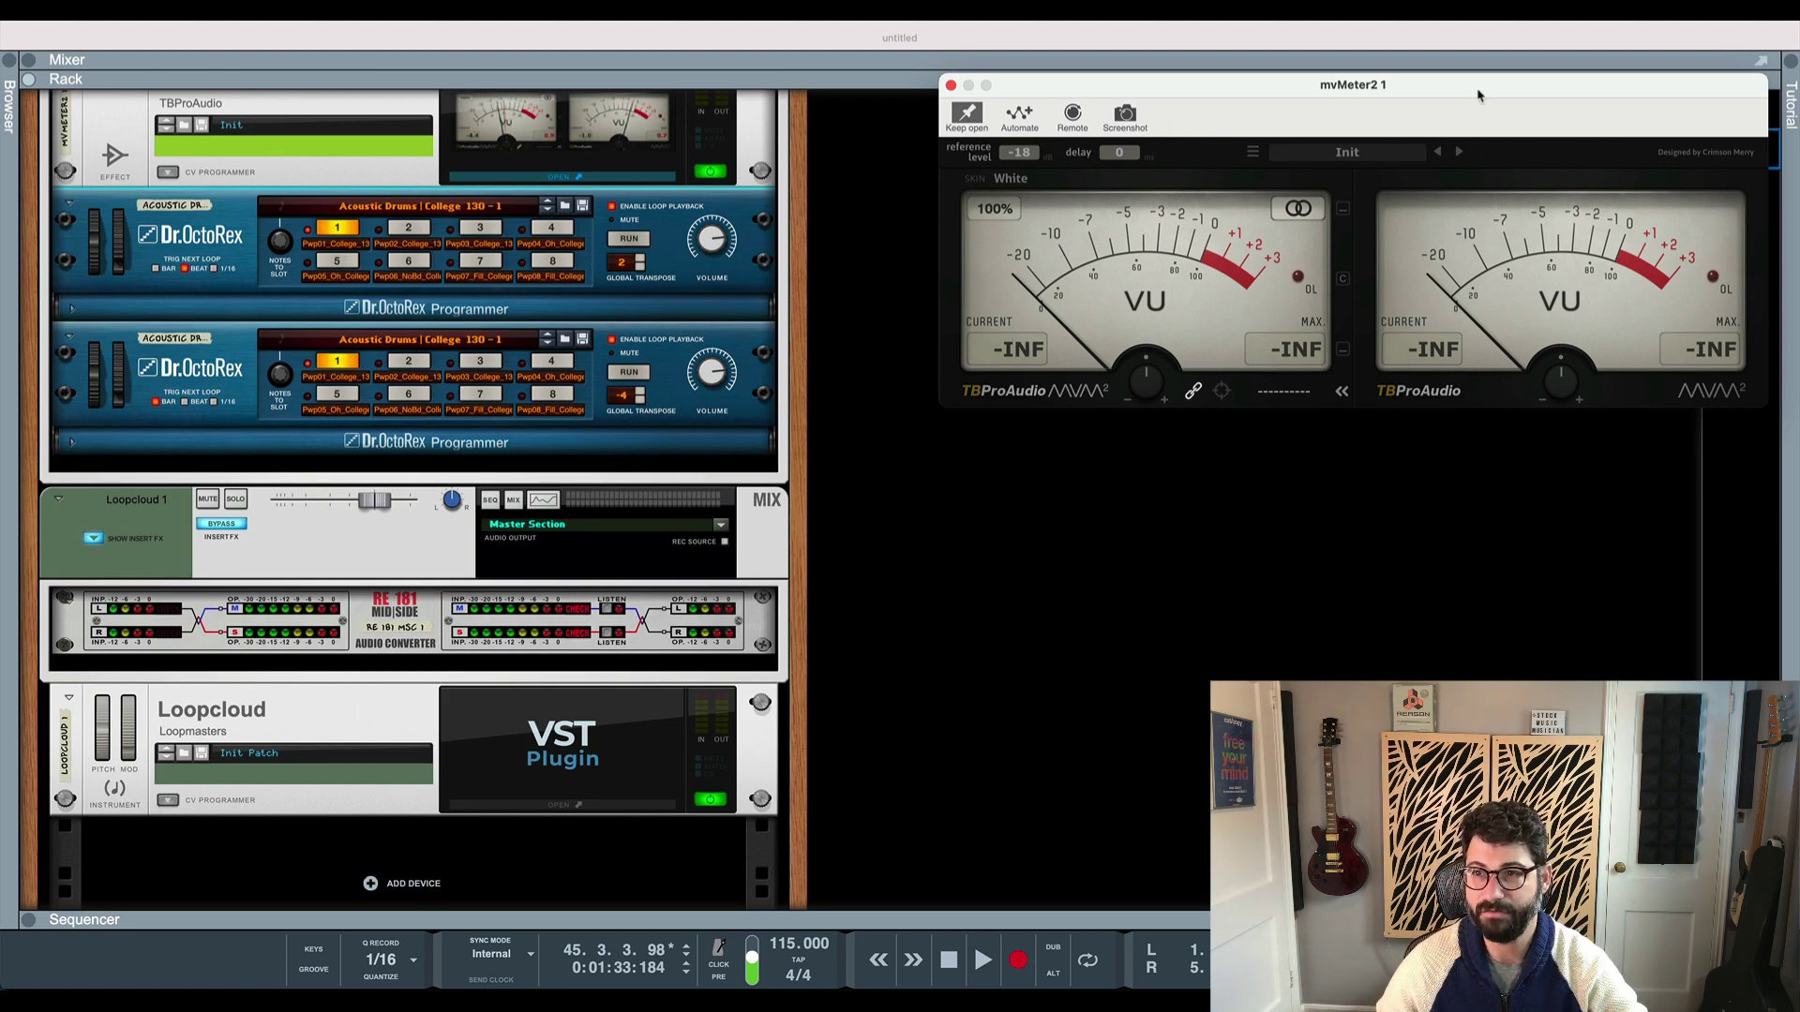
left_click_drag(1481, 94, 1482, 53)
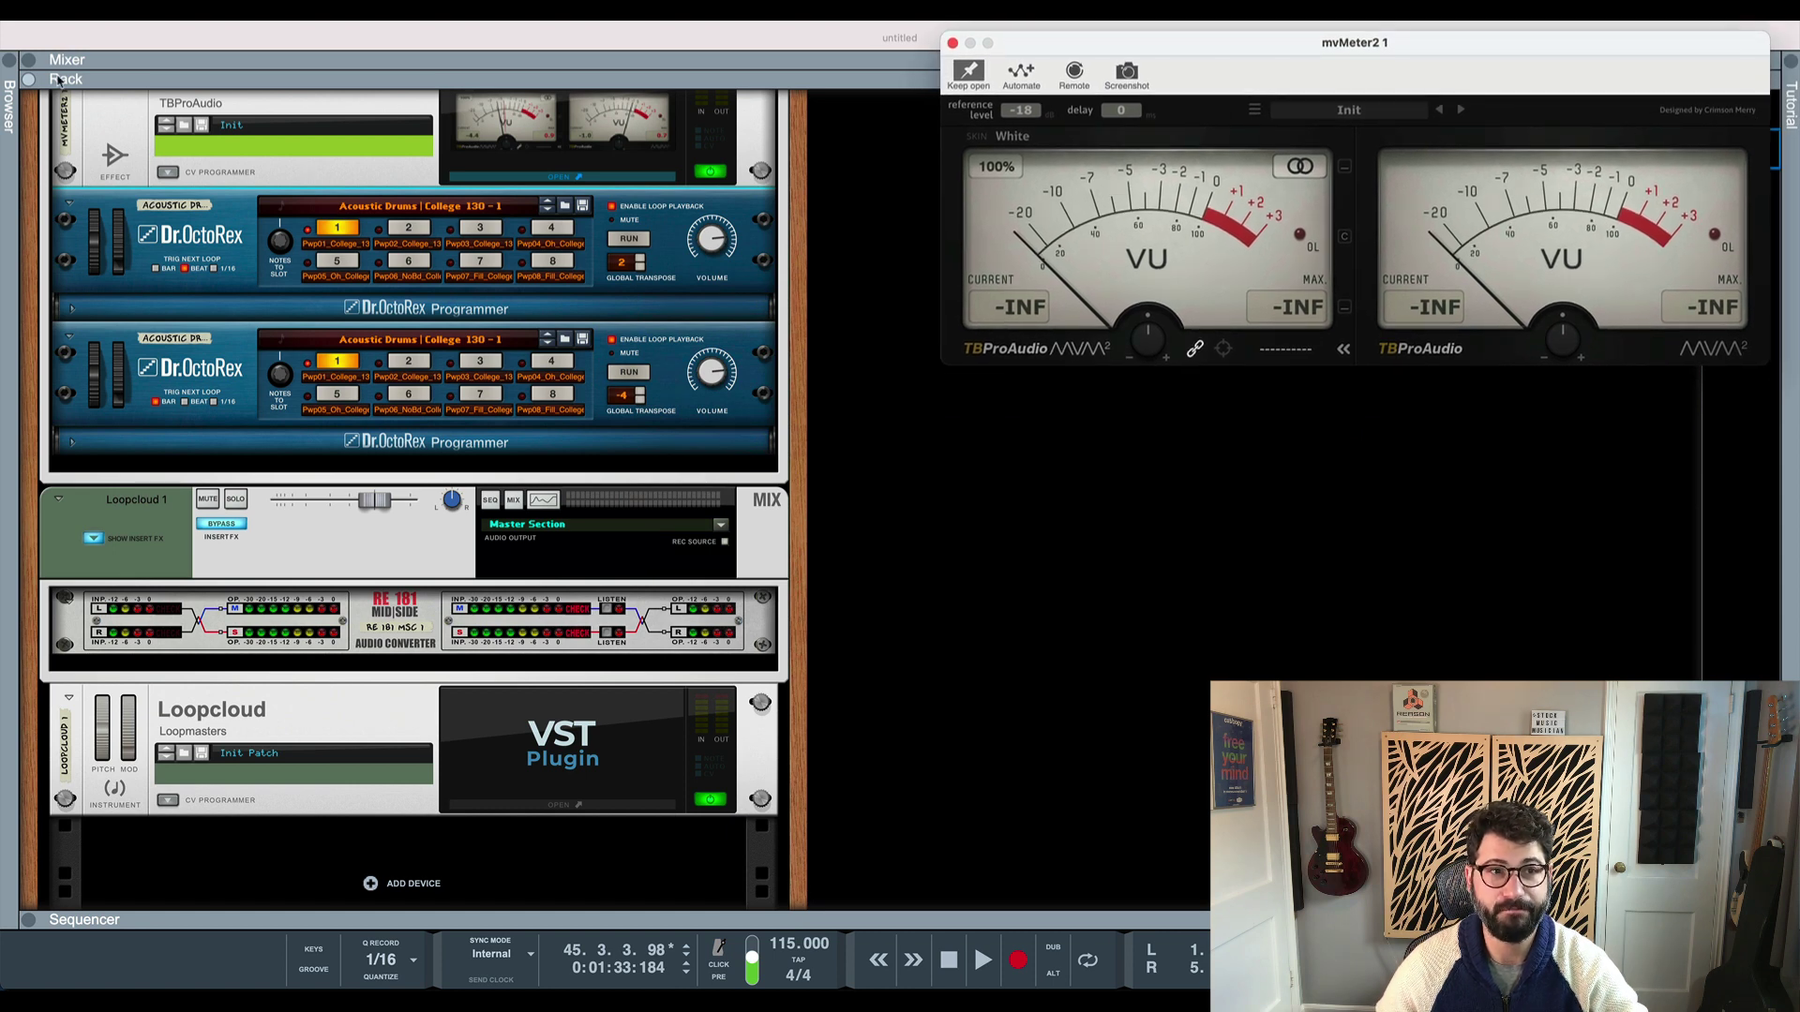
Toggle the Mixer, Sequencer and Rack panels, ending with the Rack filling the window
left_click(28, 81)
left_click(29, 81)
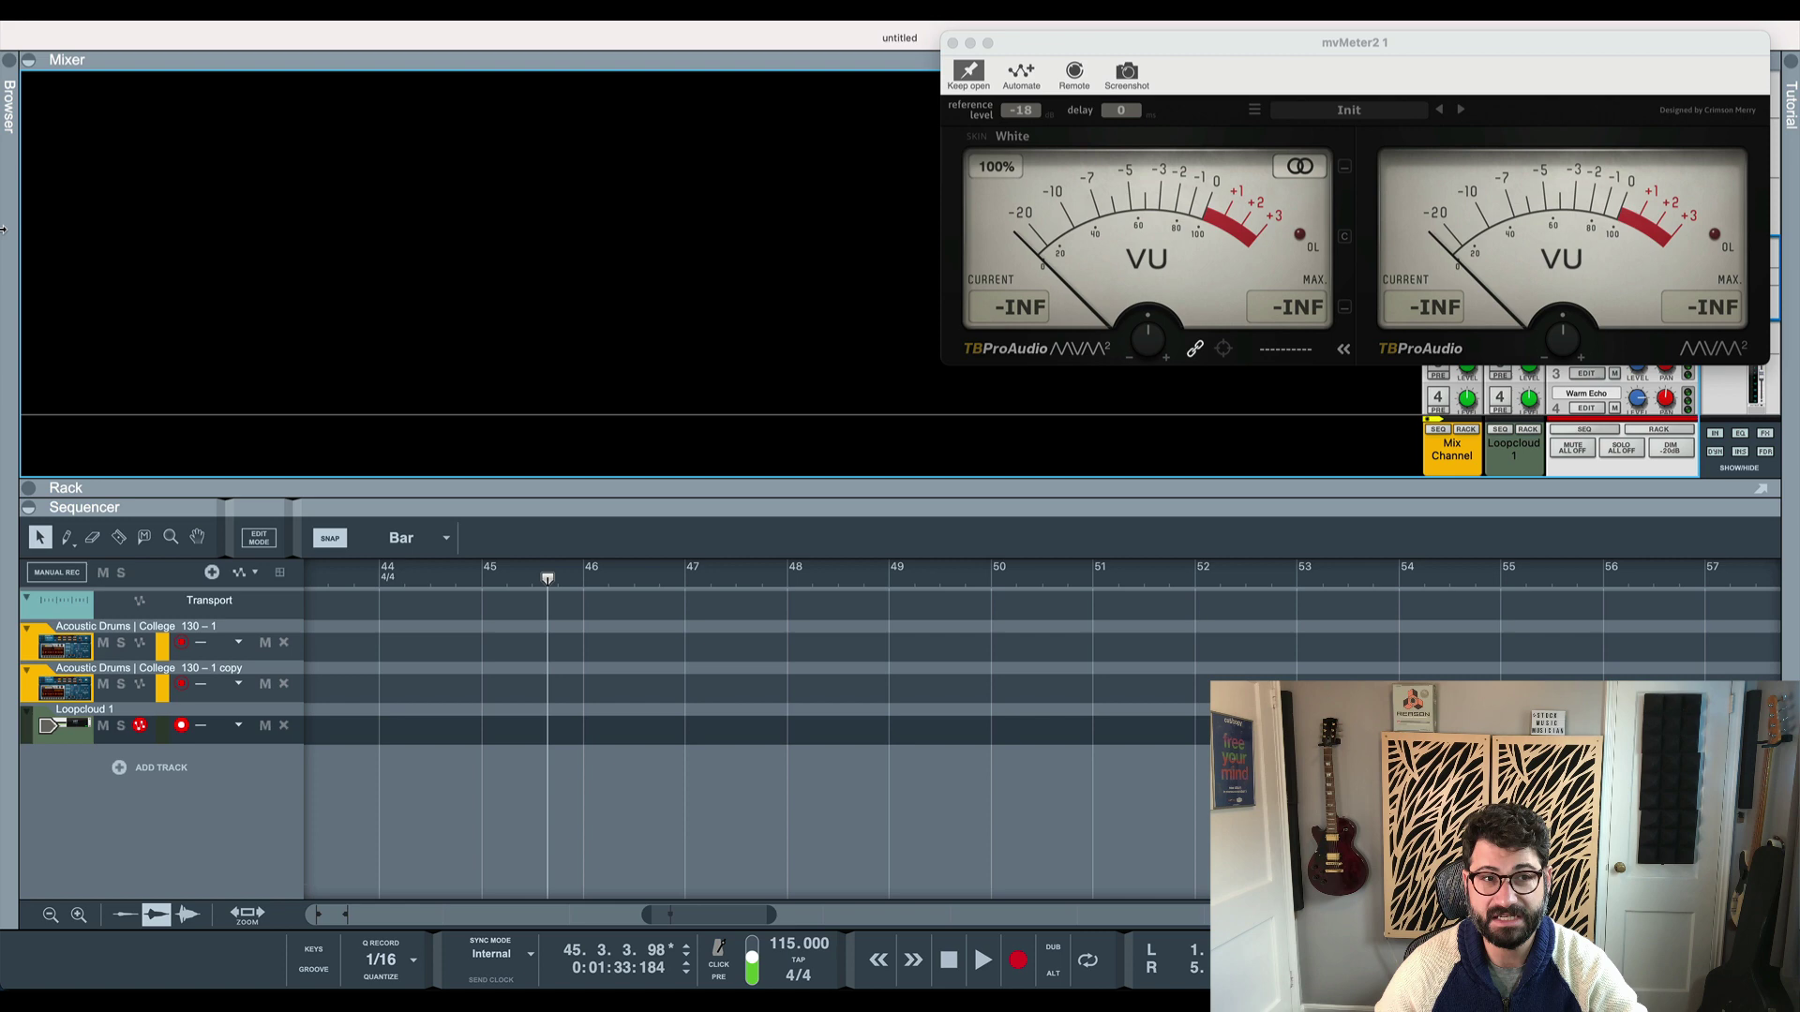
left_click(28, 507)
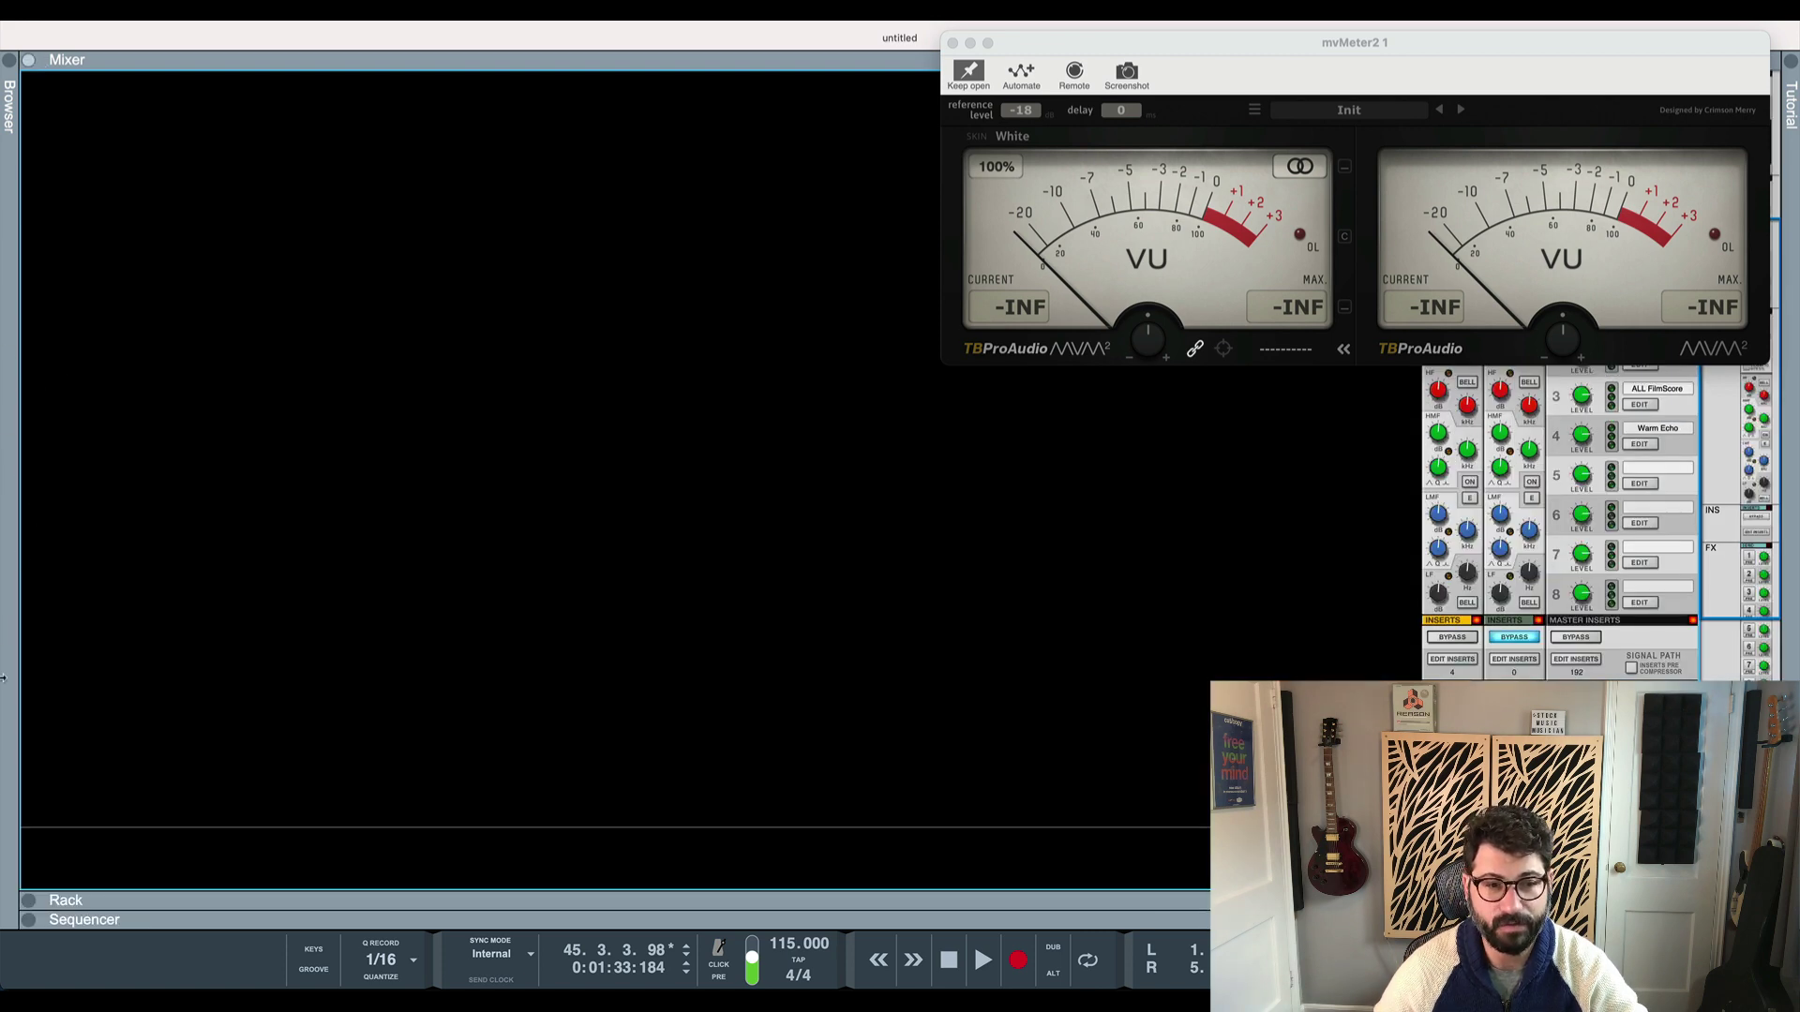
left_click(28, 900)
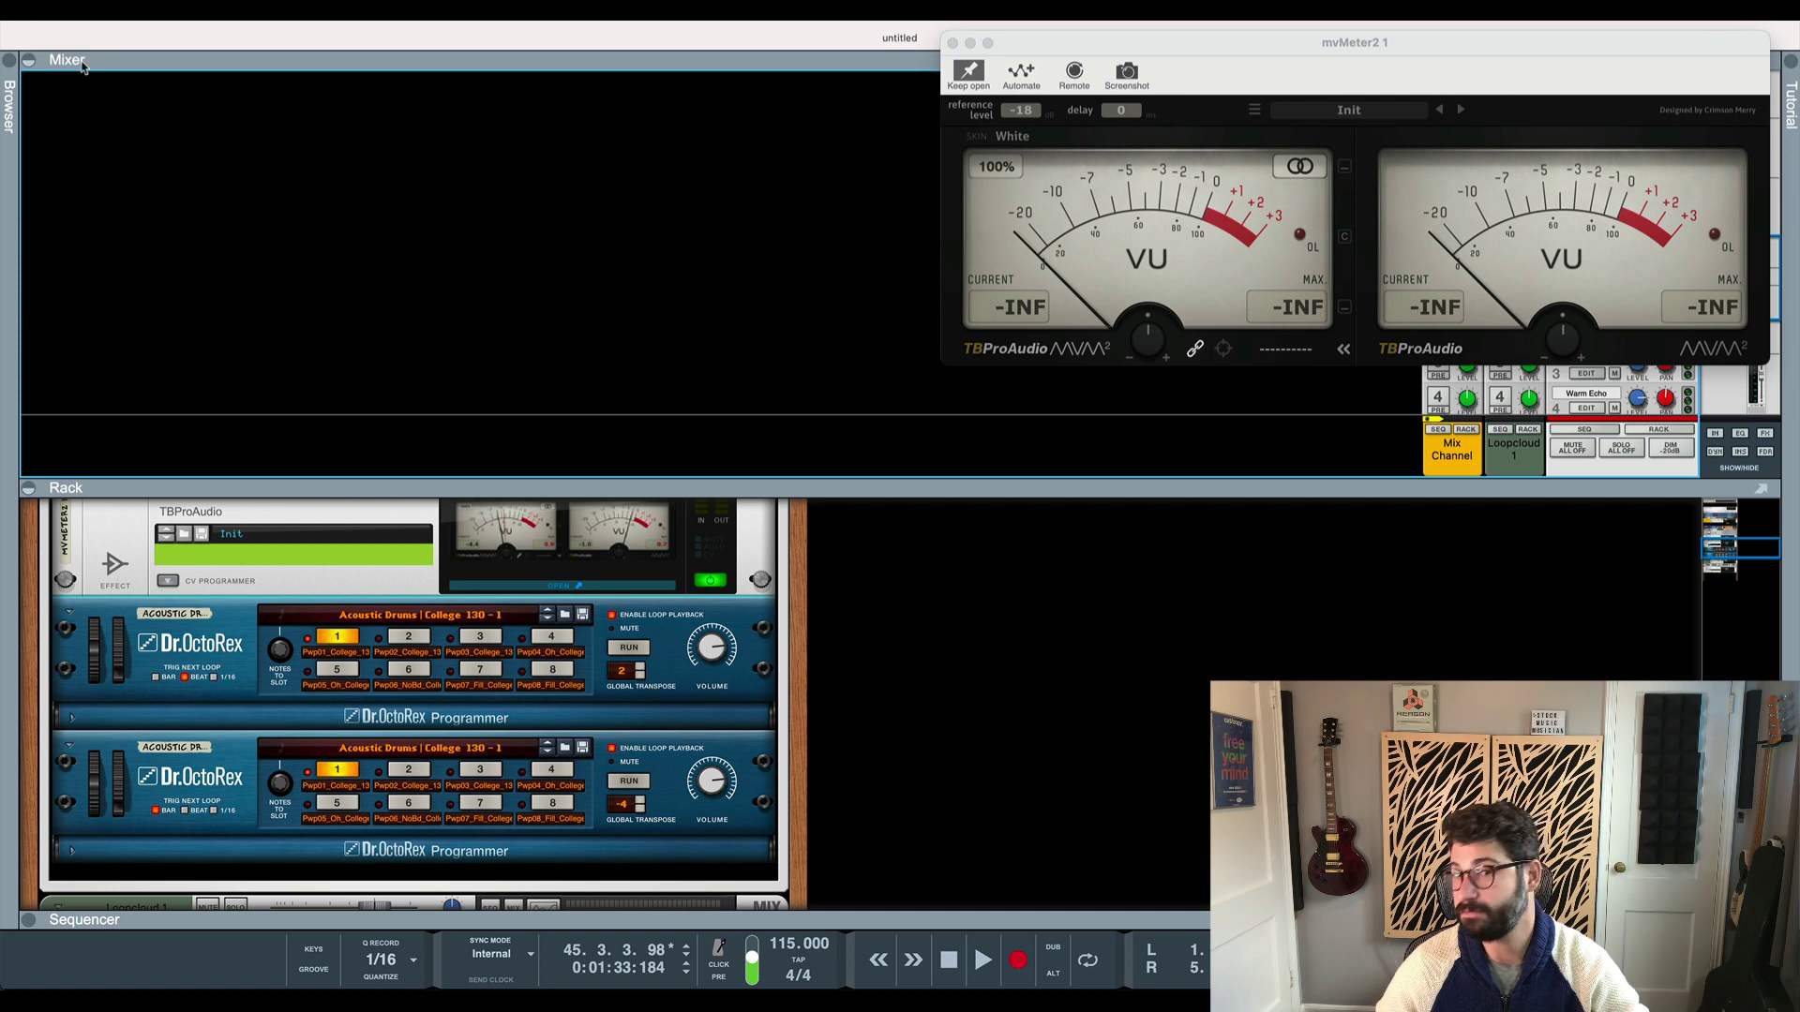
left_click(28, 60)
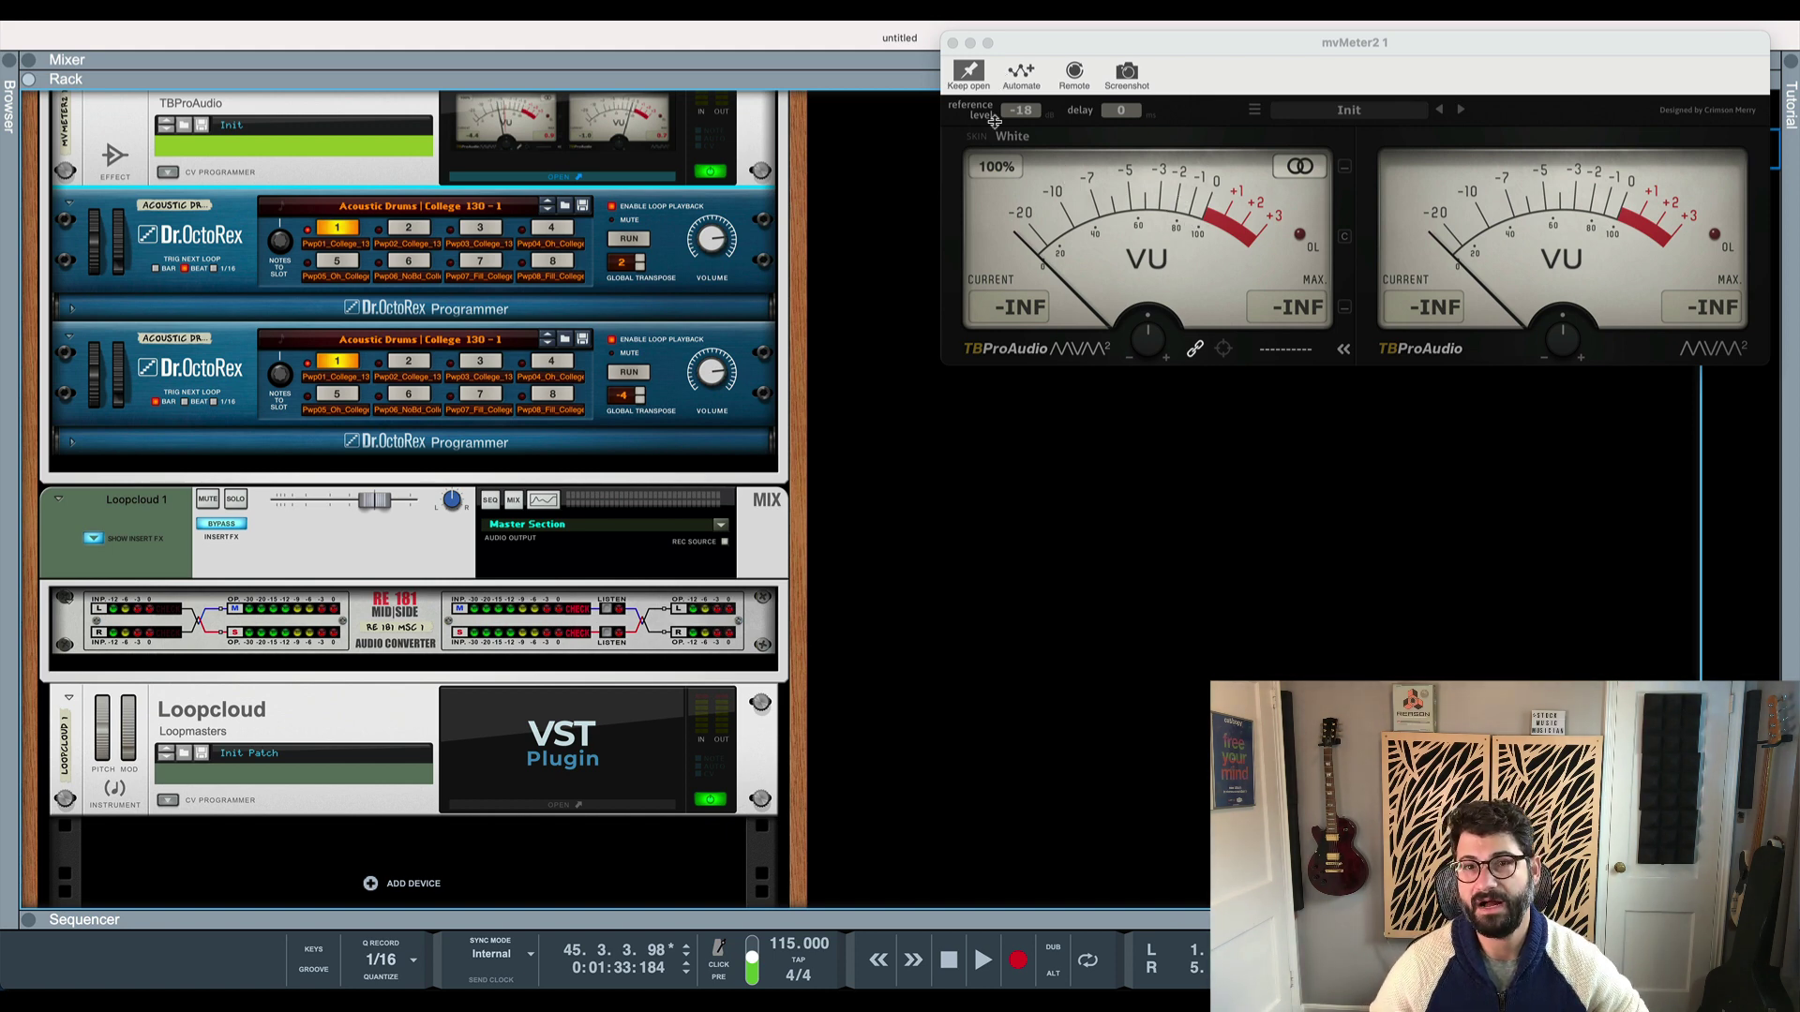
Close the mvMeter2 meter window so the RE 181 and Loopcloud devices show
left_click(952, 44)
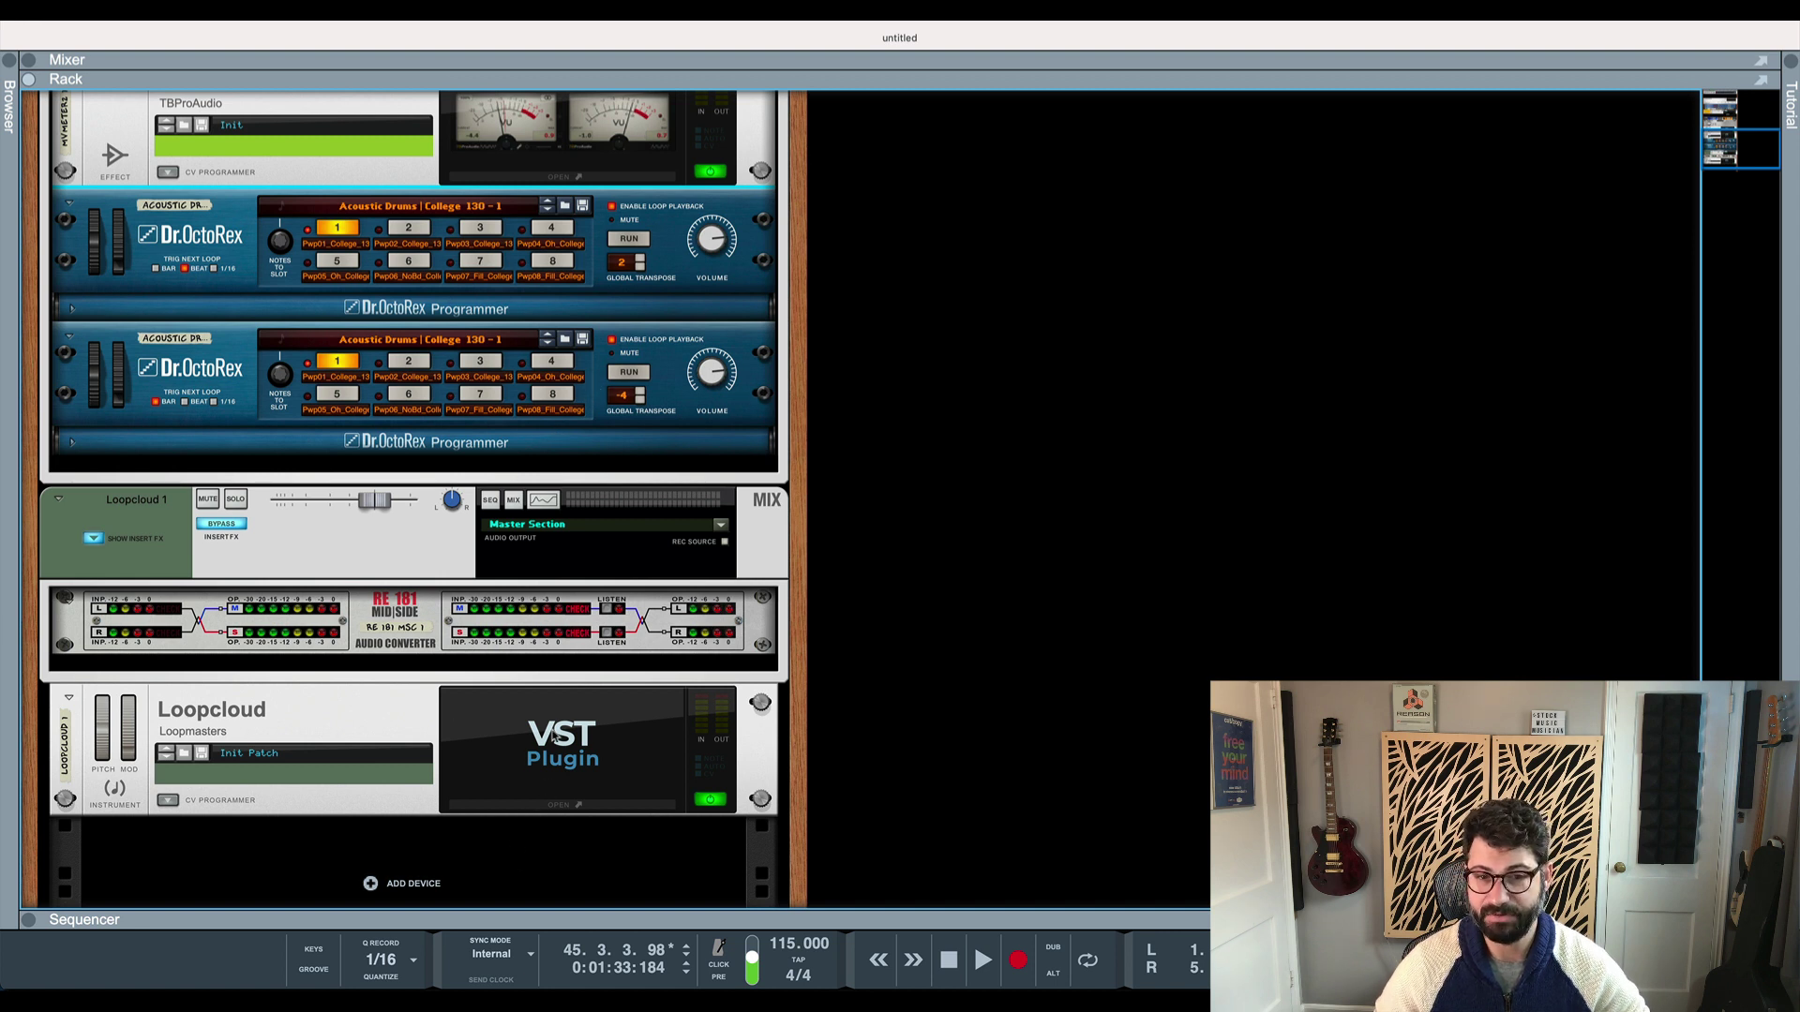
Launch the full Loopcloud app from its device window and remove the Bass Guitar search tag
left_click(569, 811)
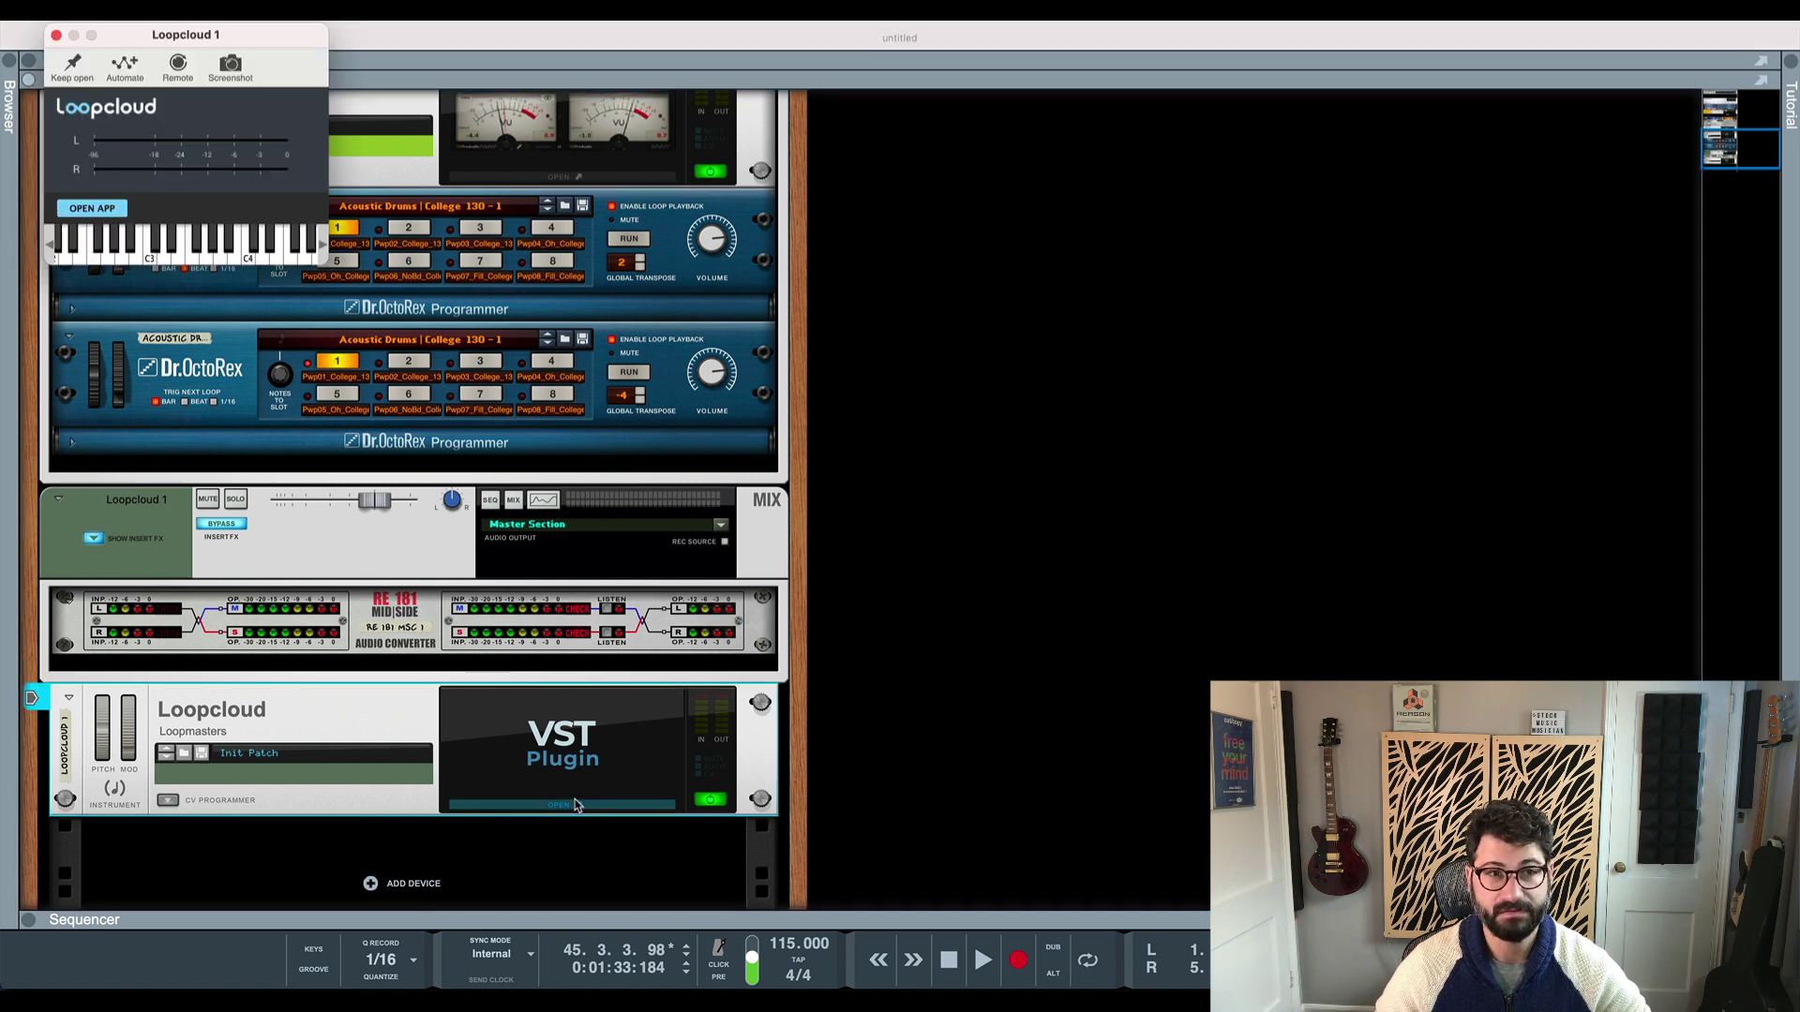
left_click(128, 214)
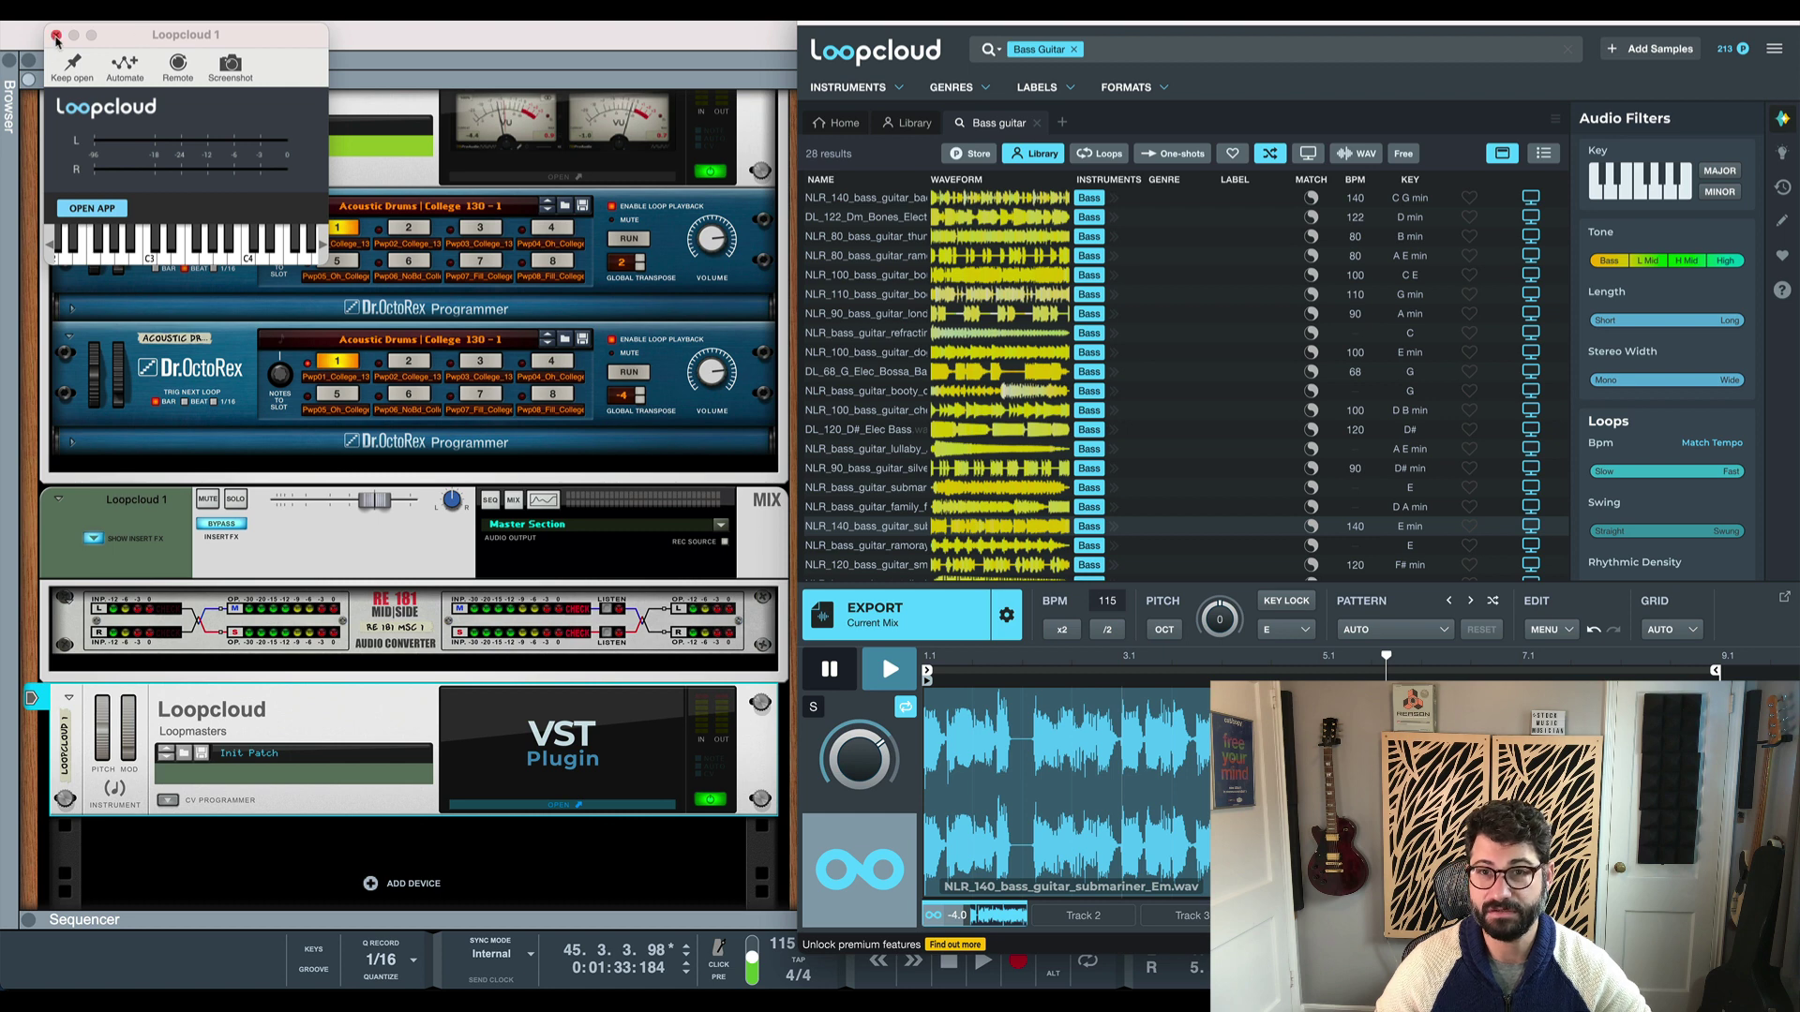
left_click(56, 35)
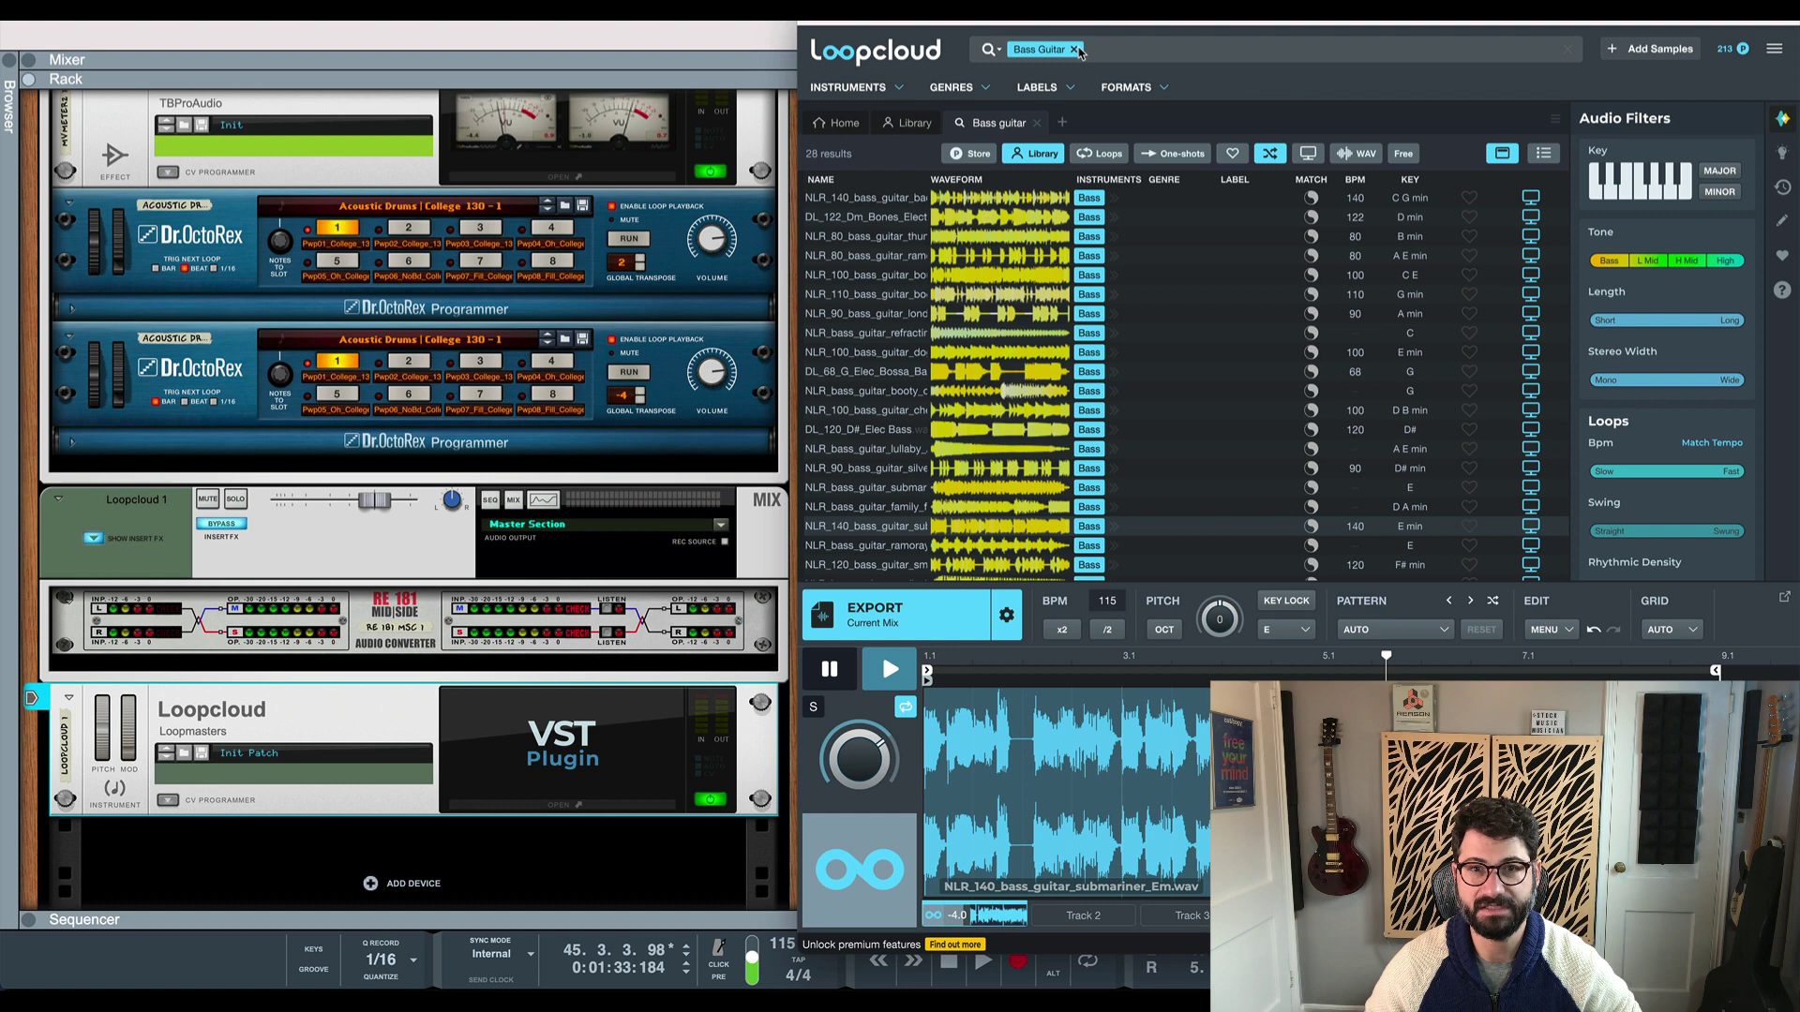
left_click(1075, 50)
Filter Loopcloud to Synth Bass and audition ENPB Lazy Bass and DCHB Dry Bass
left_click(881, 89)
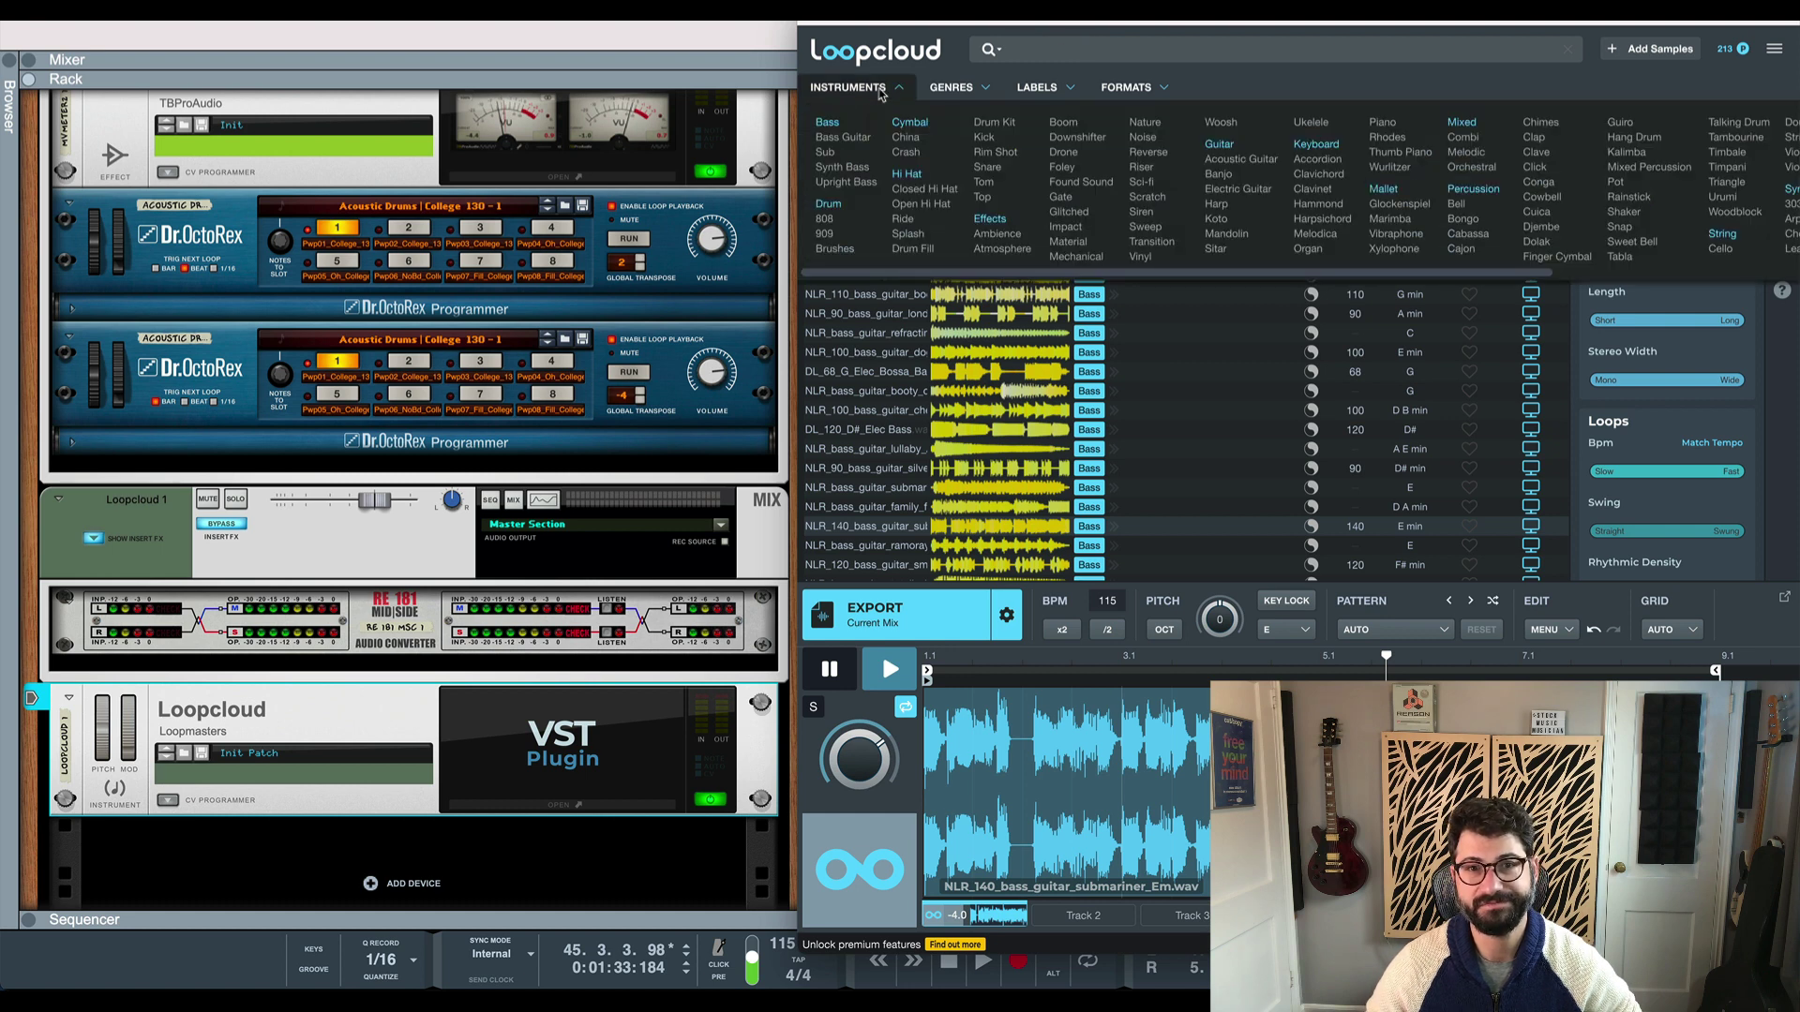
left_click(844, 171)
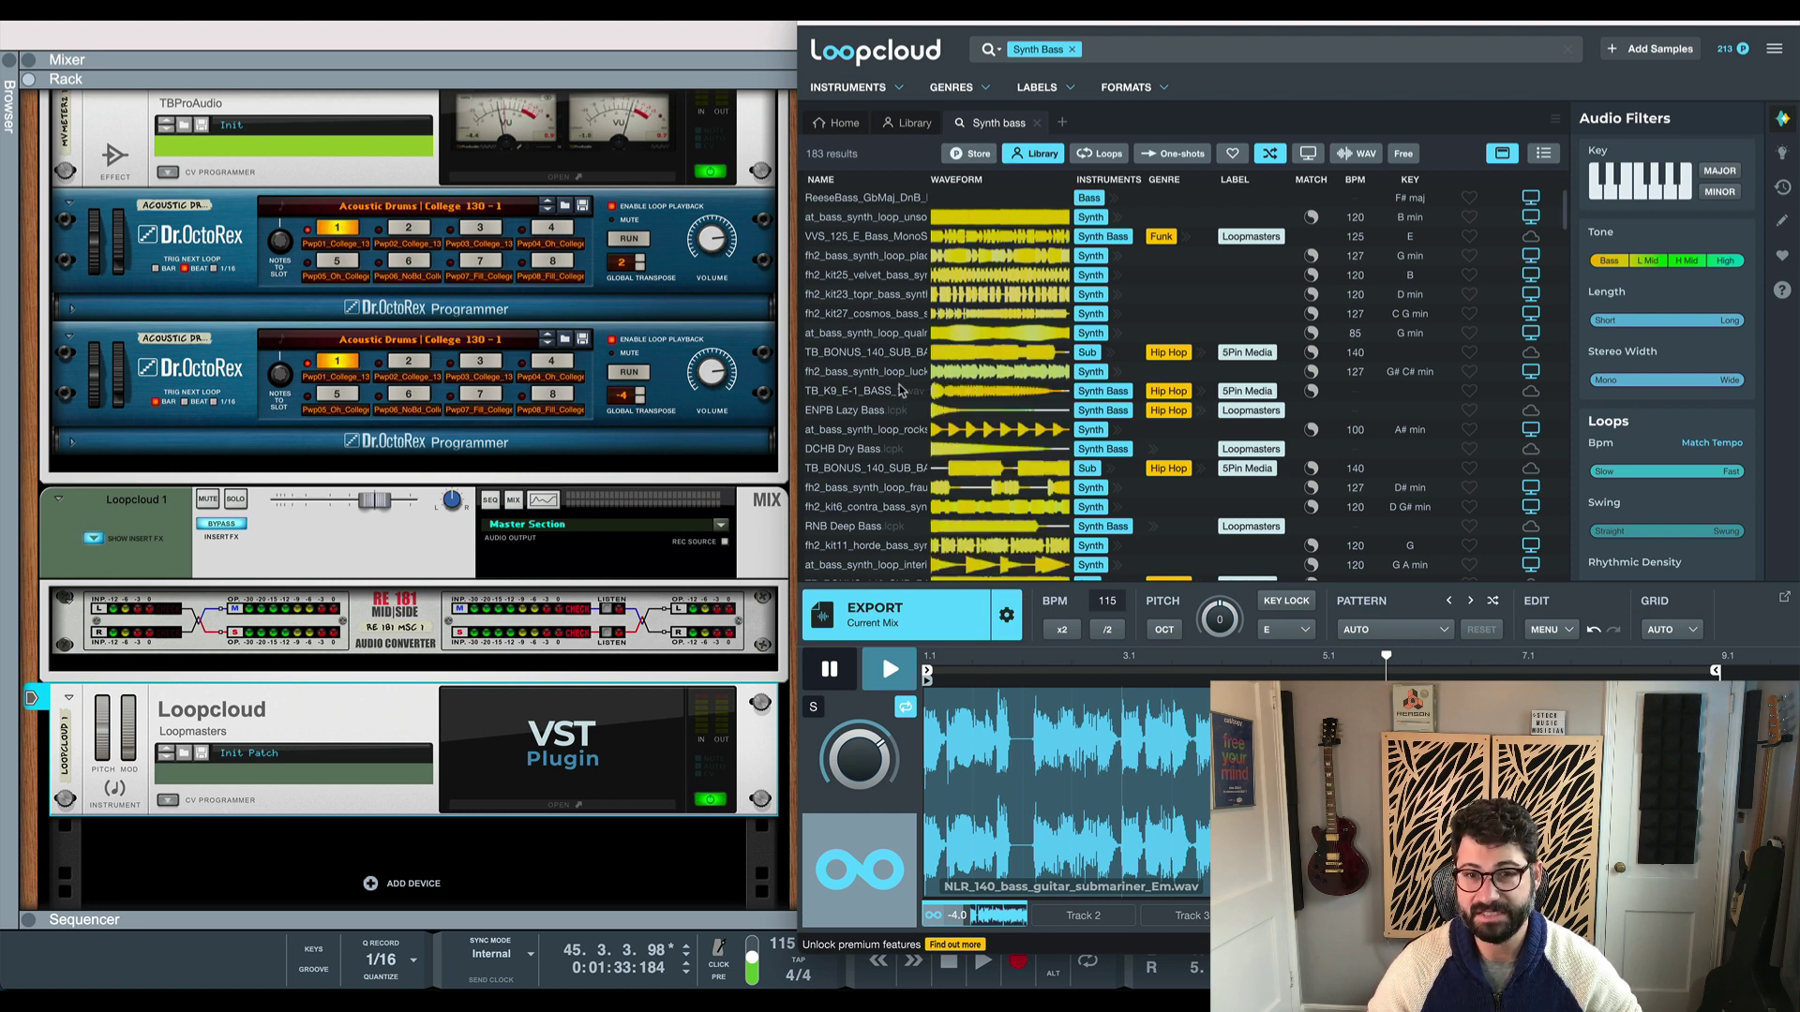
left_click(850, 419)
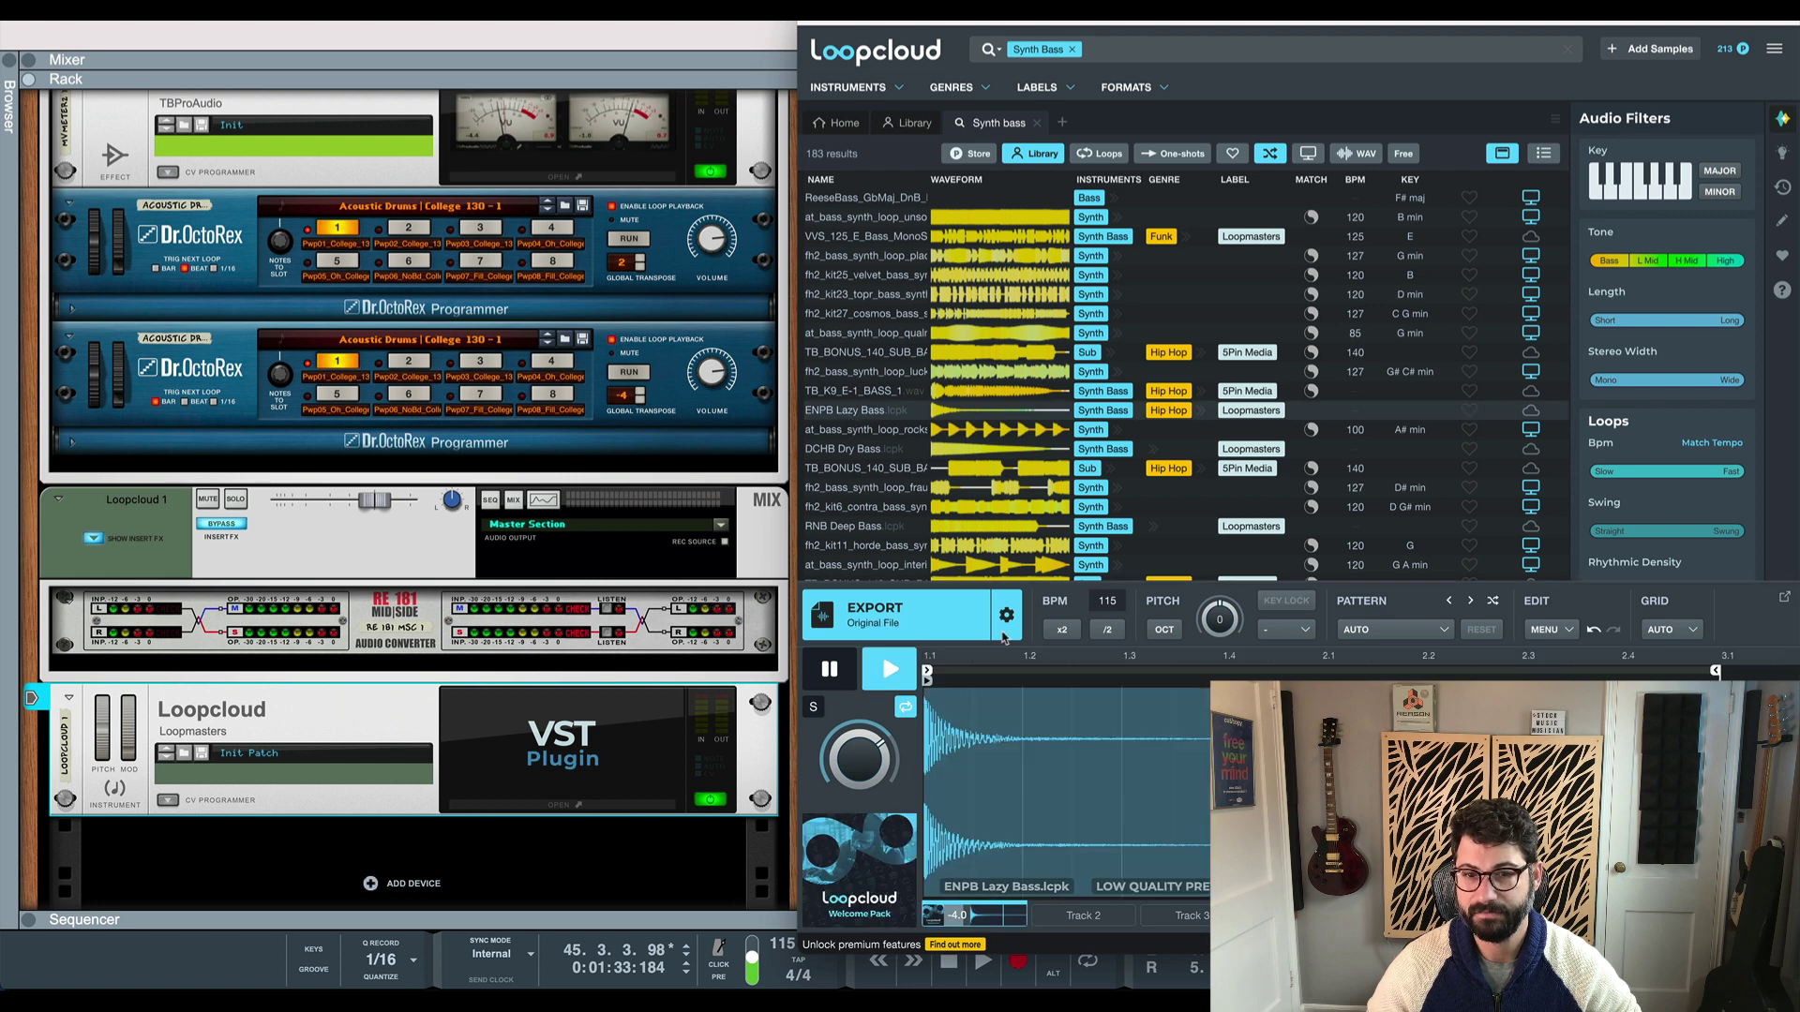
left_click(872, 451)
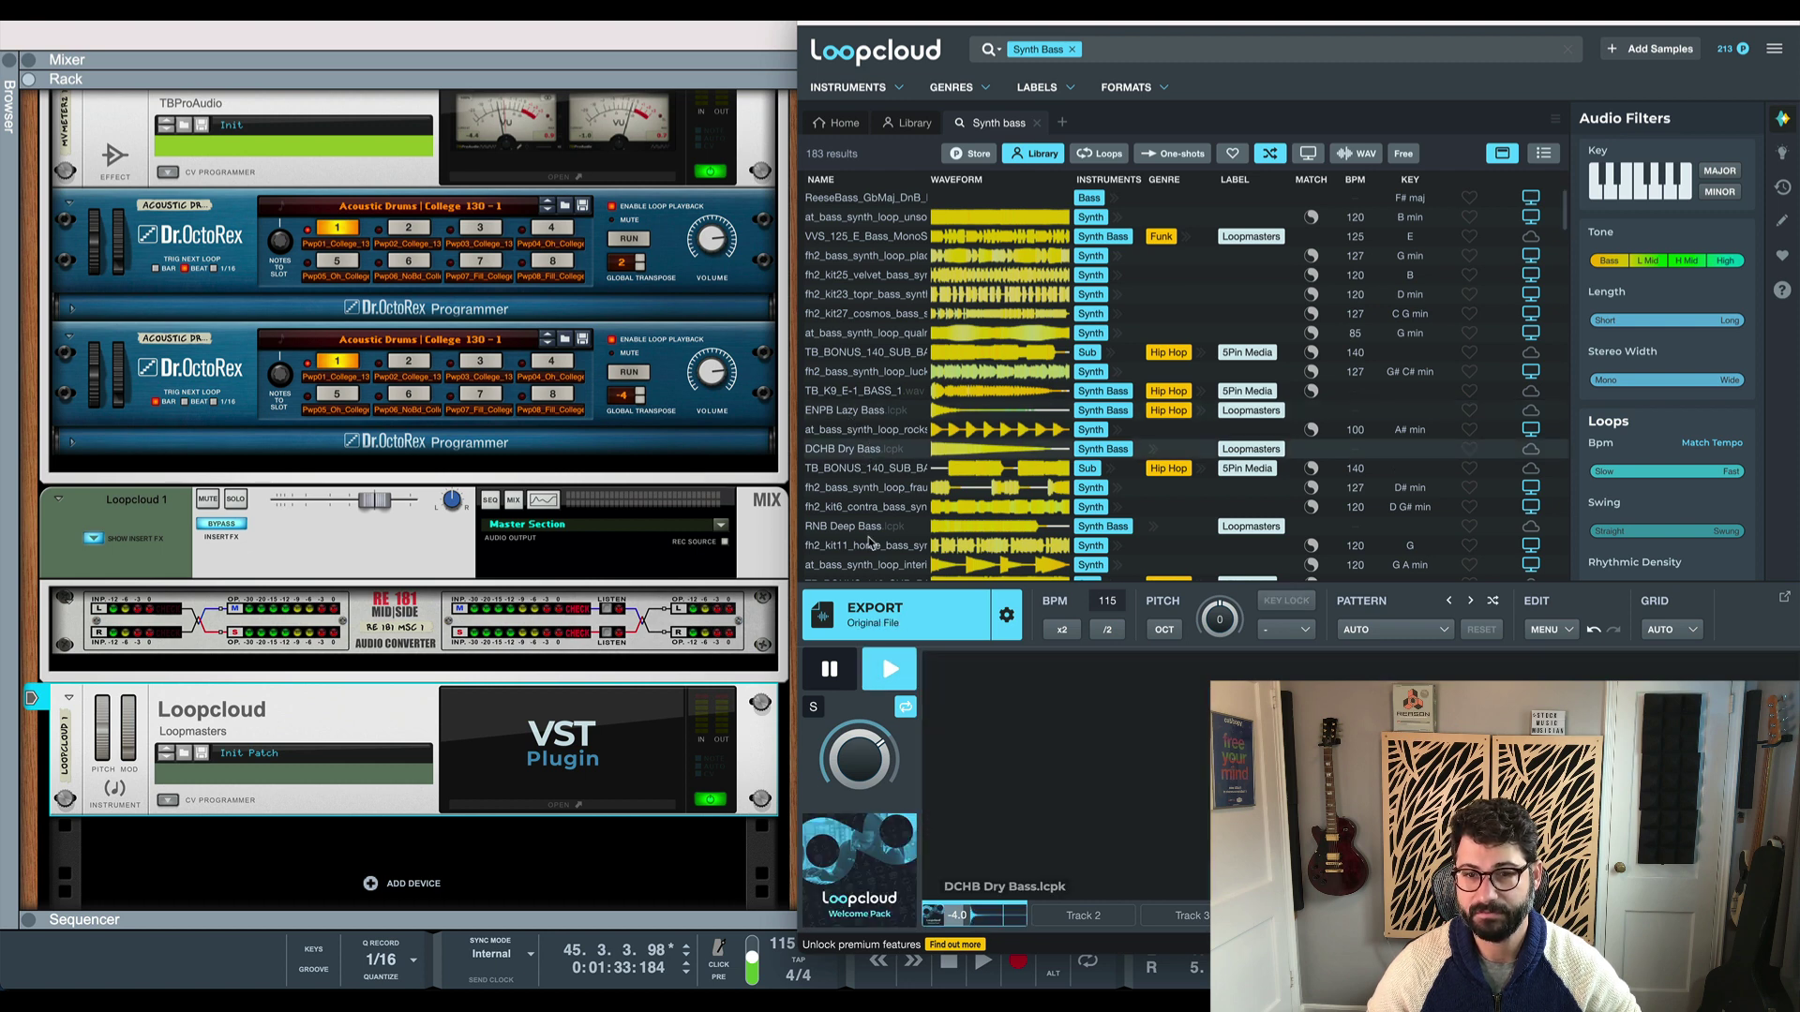
left_click(885, 677)
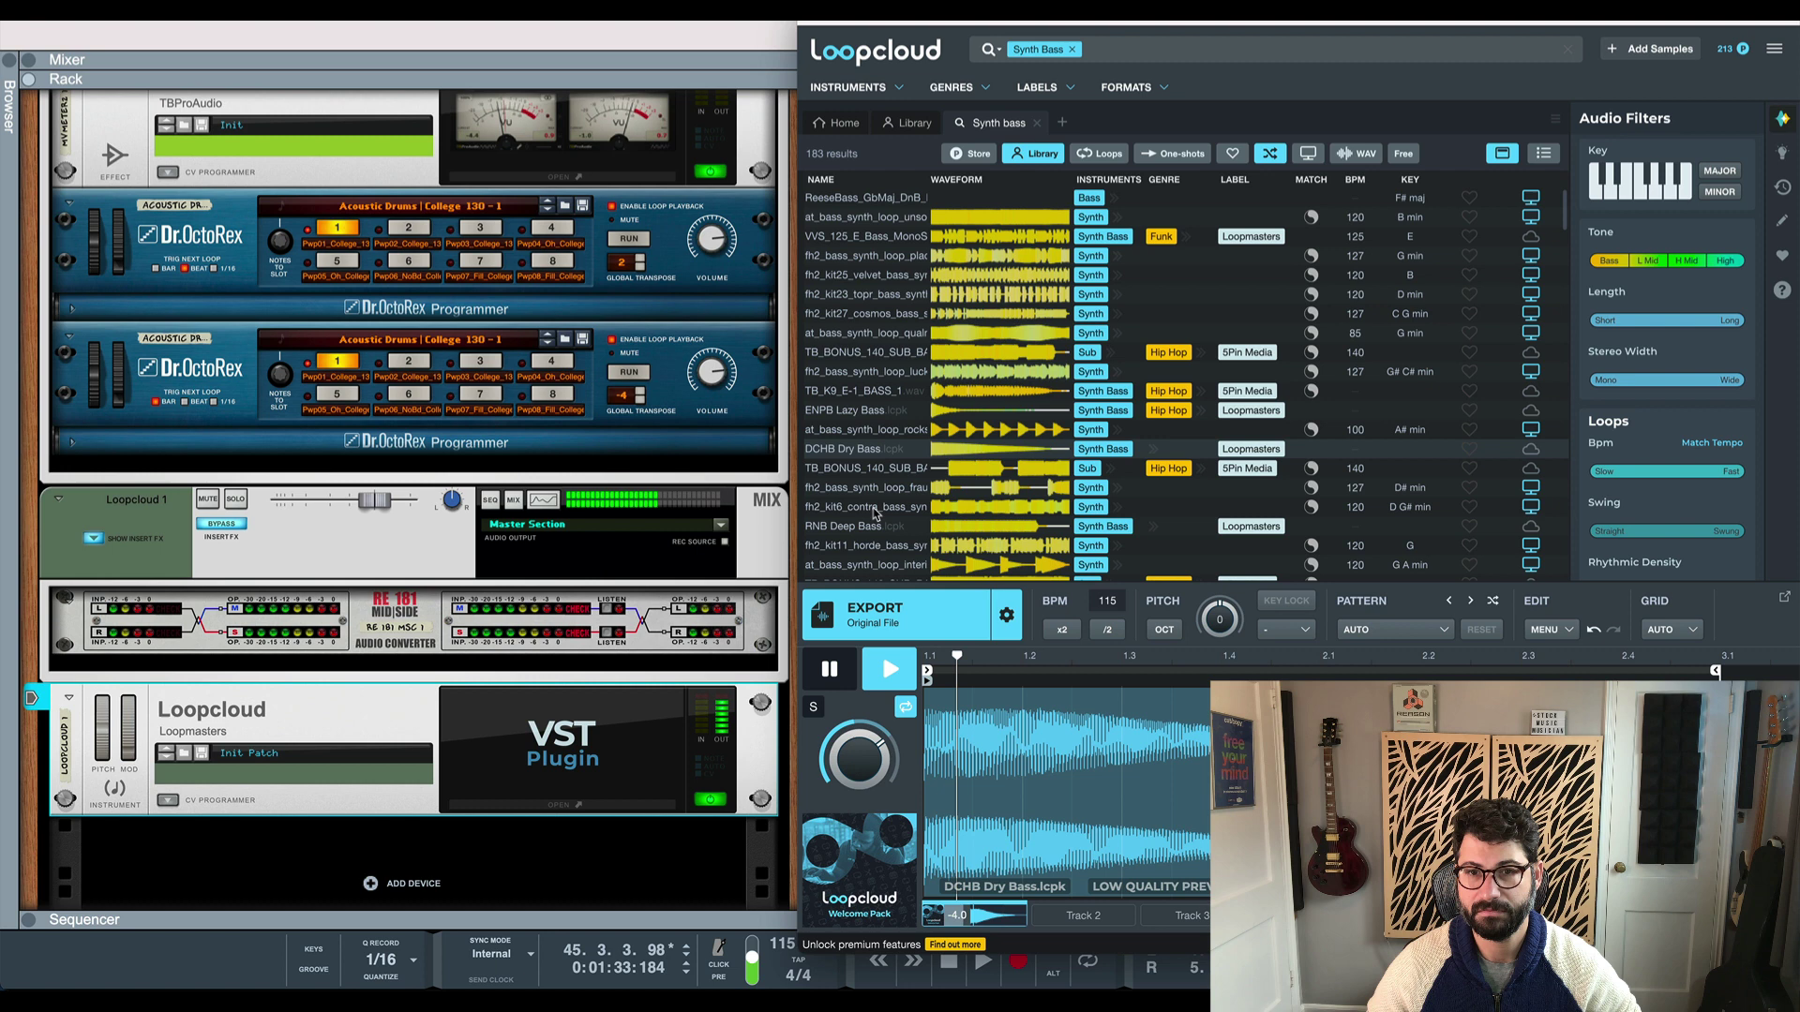
Load the kit23 bass synth loop, pause it, and bring the Loops and One Shots filters into view
key("Up")
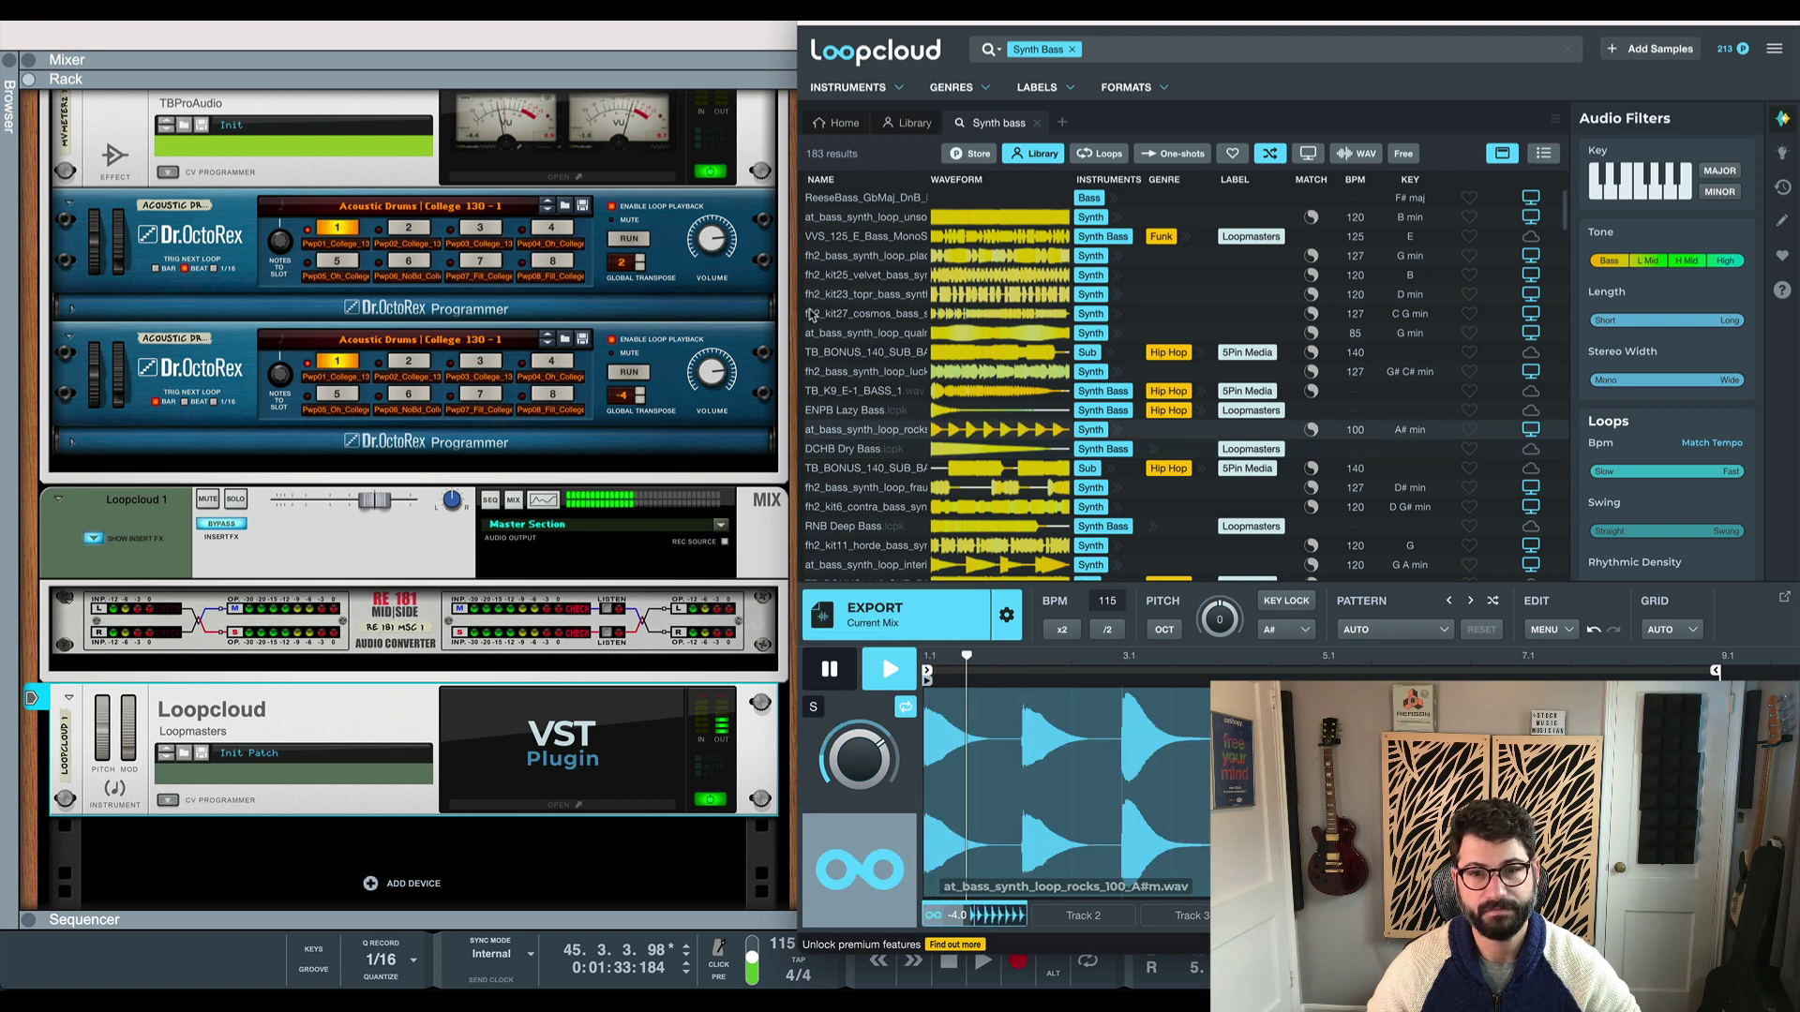
left_click(841, 298)
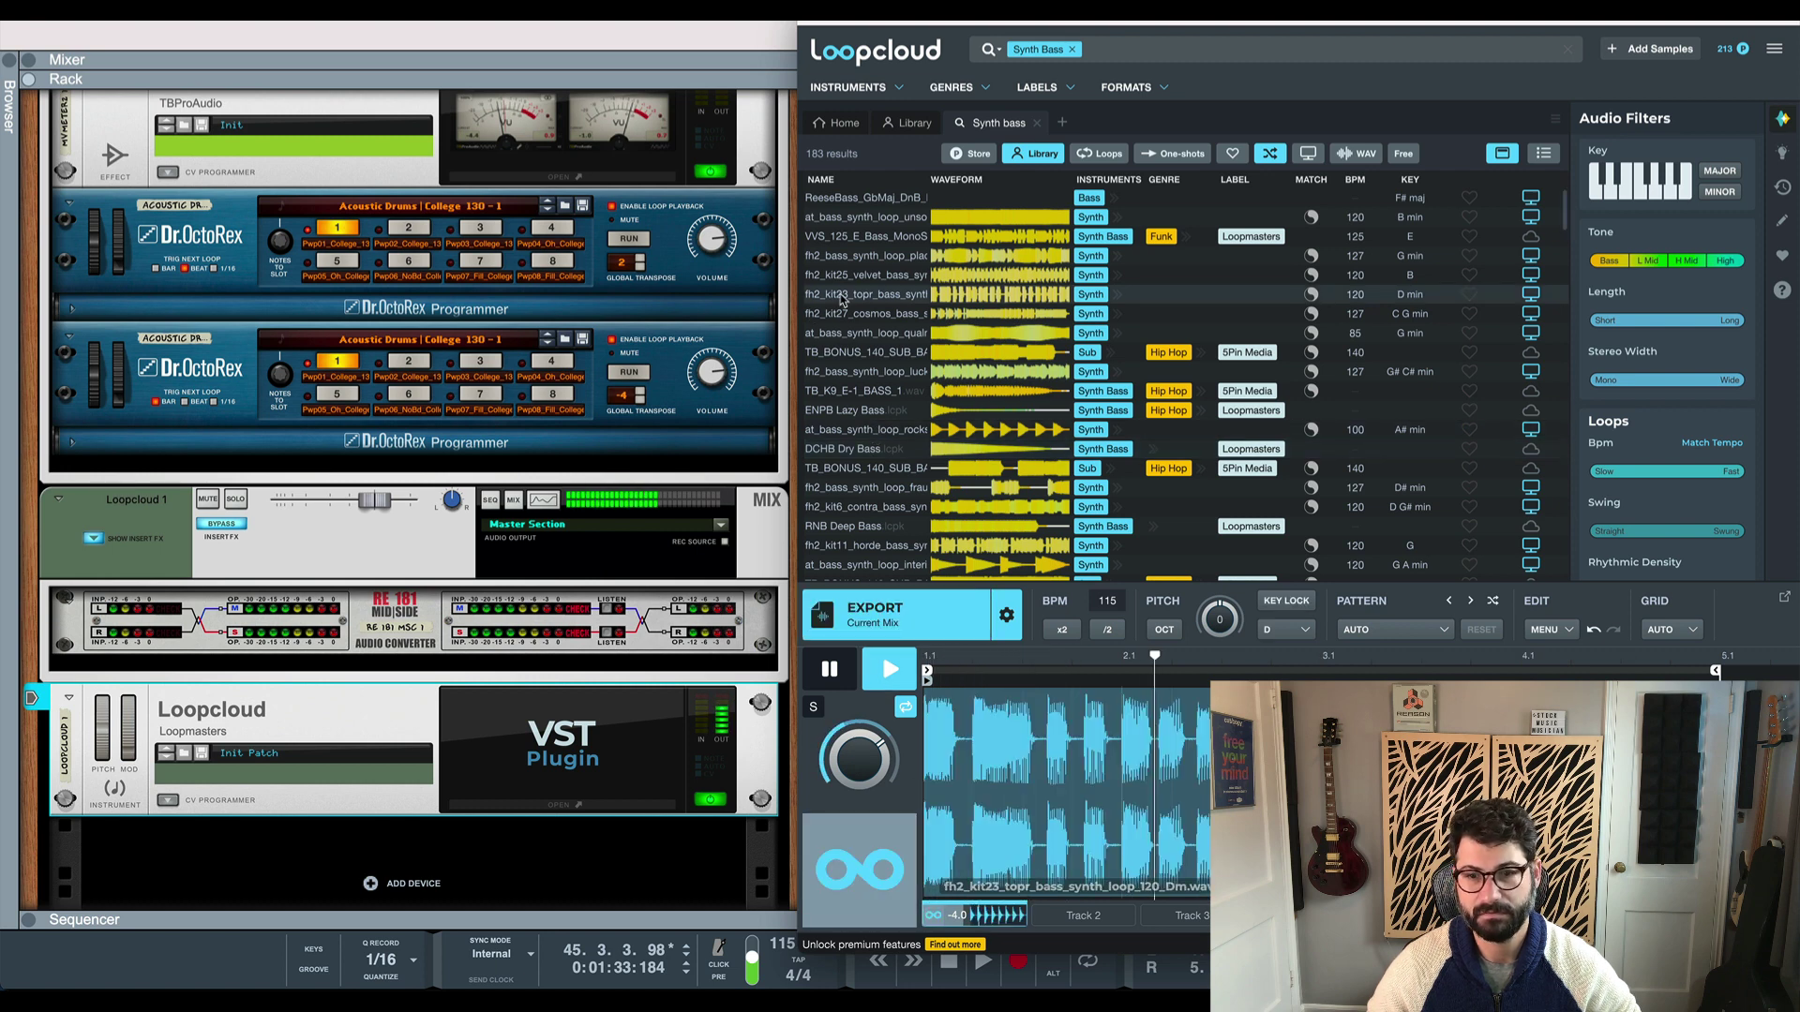
left_click(831, 668)
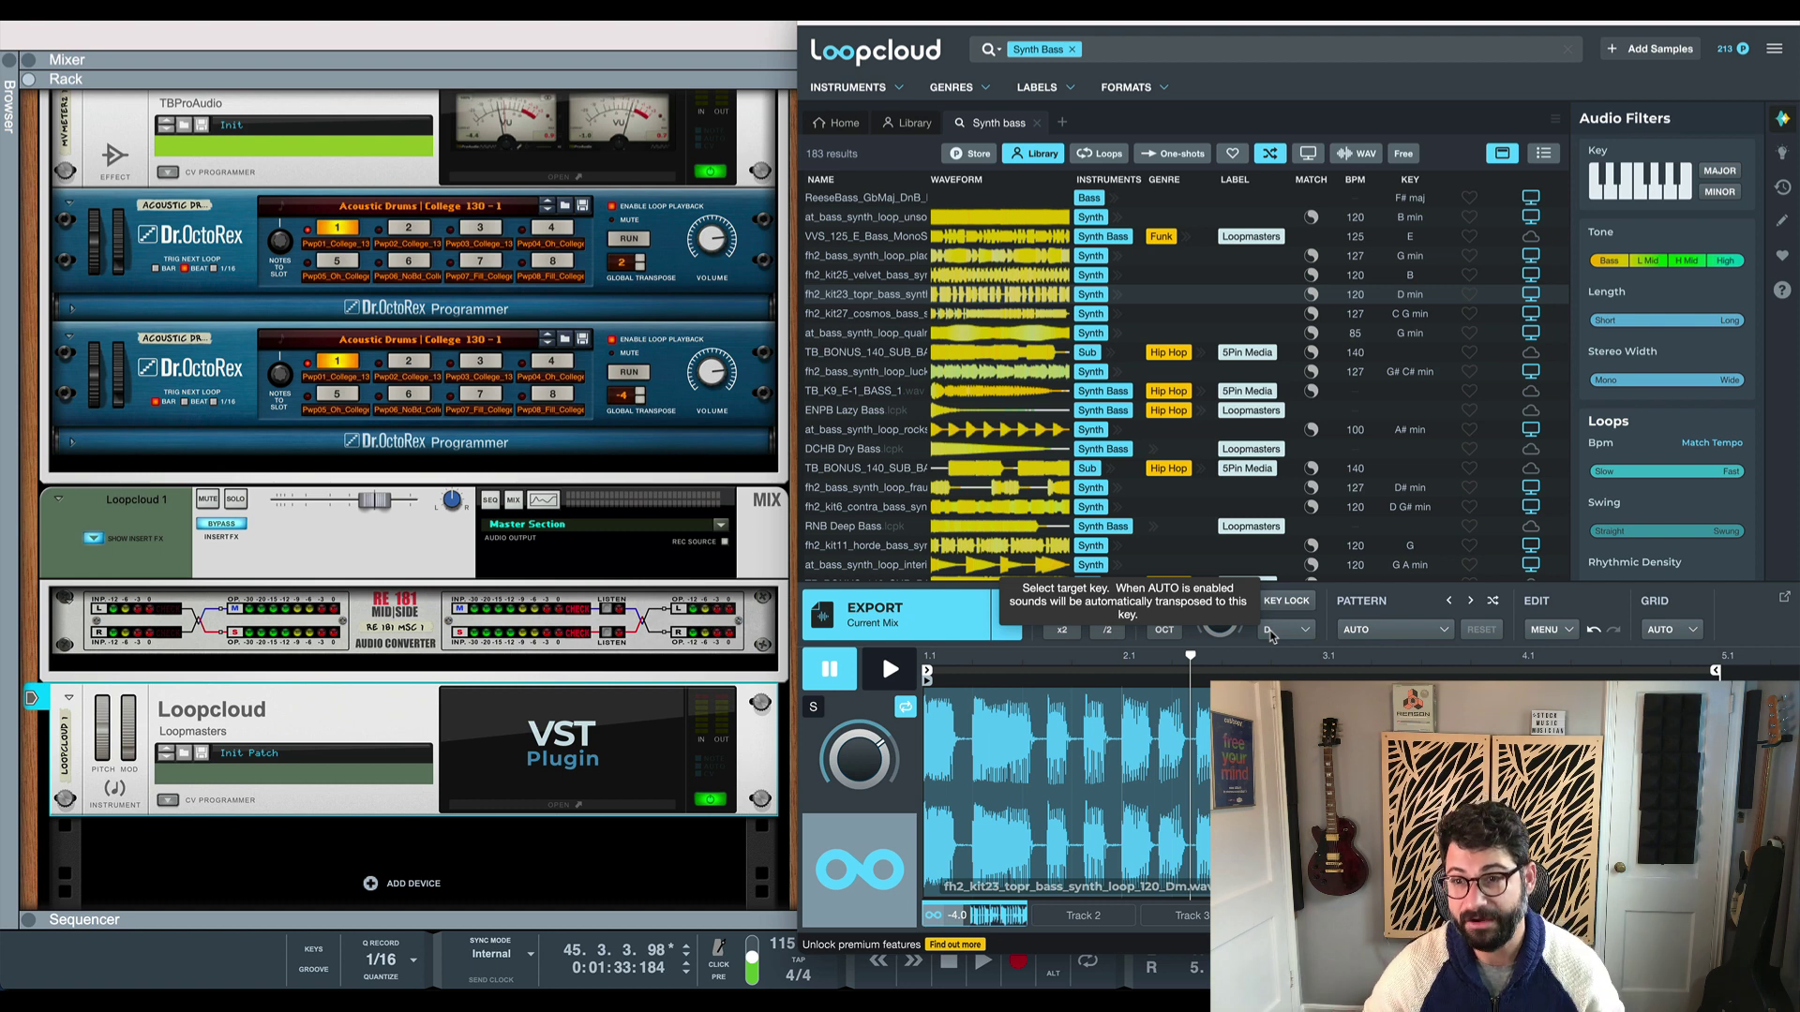
scroll(1677, 450, "down", 1)
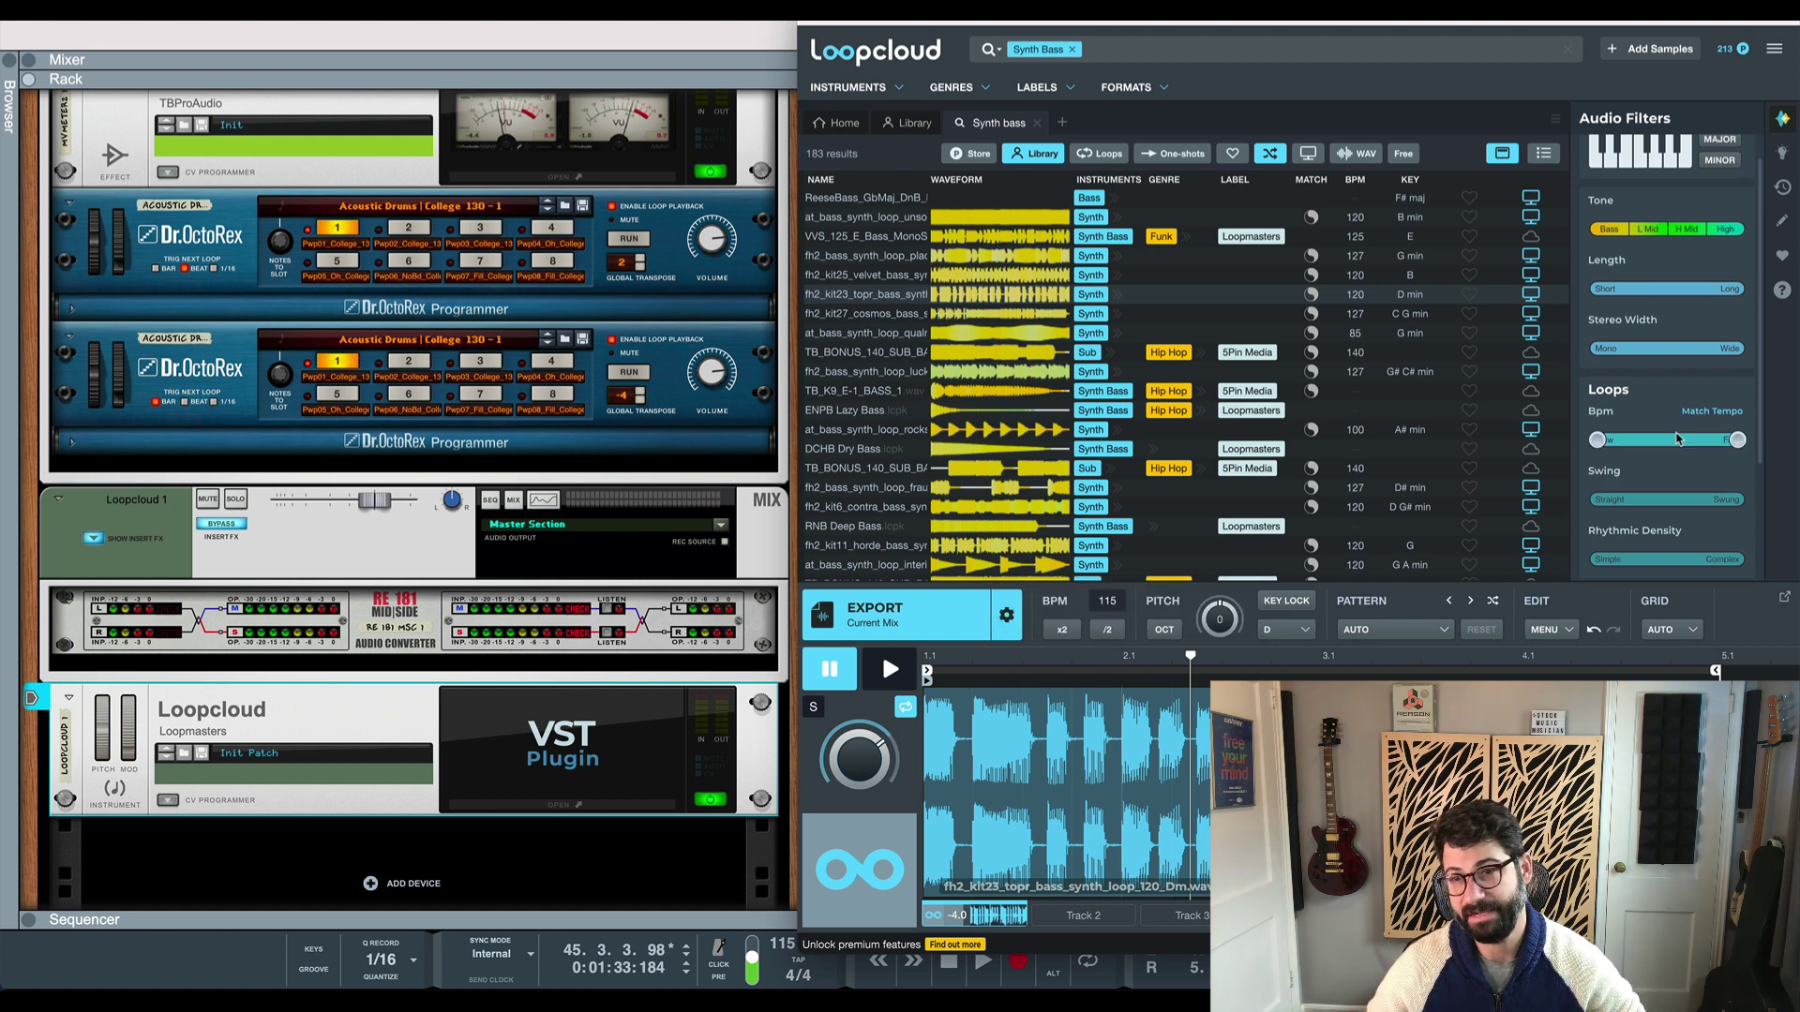
scroll(1678, 439, "down", 4)
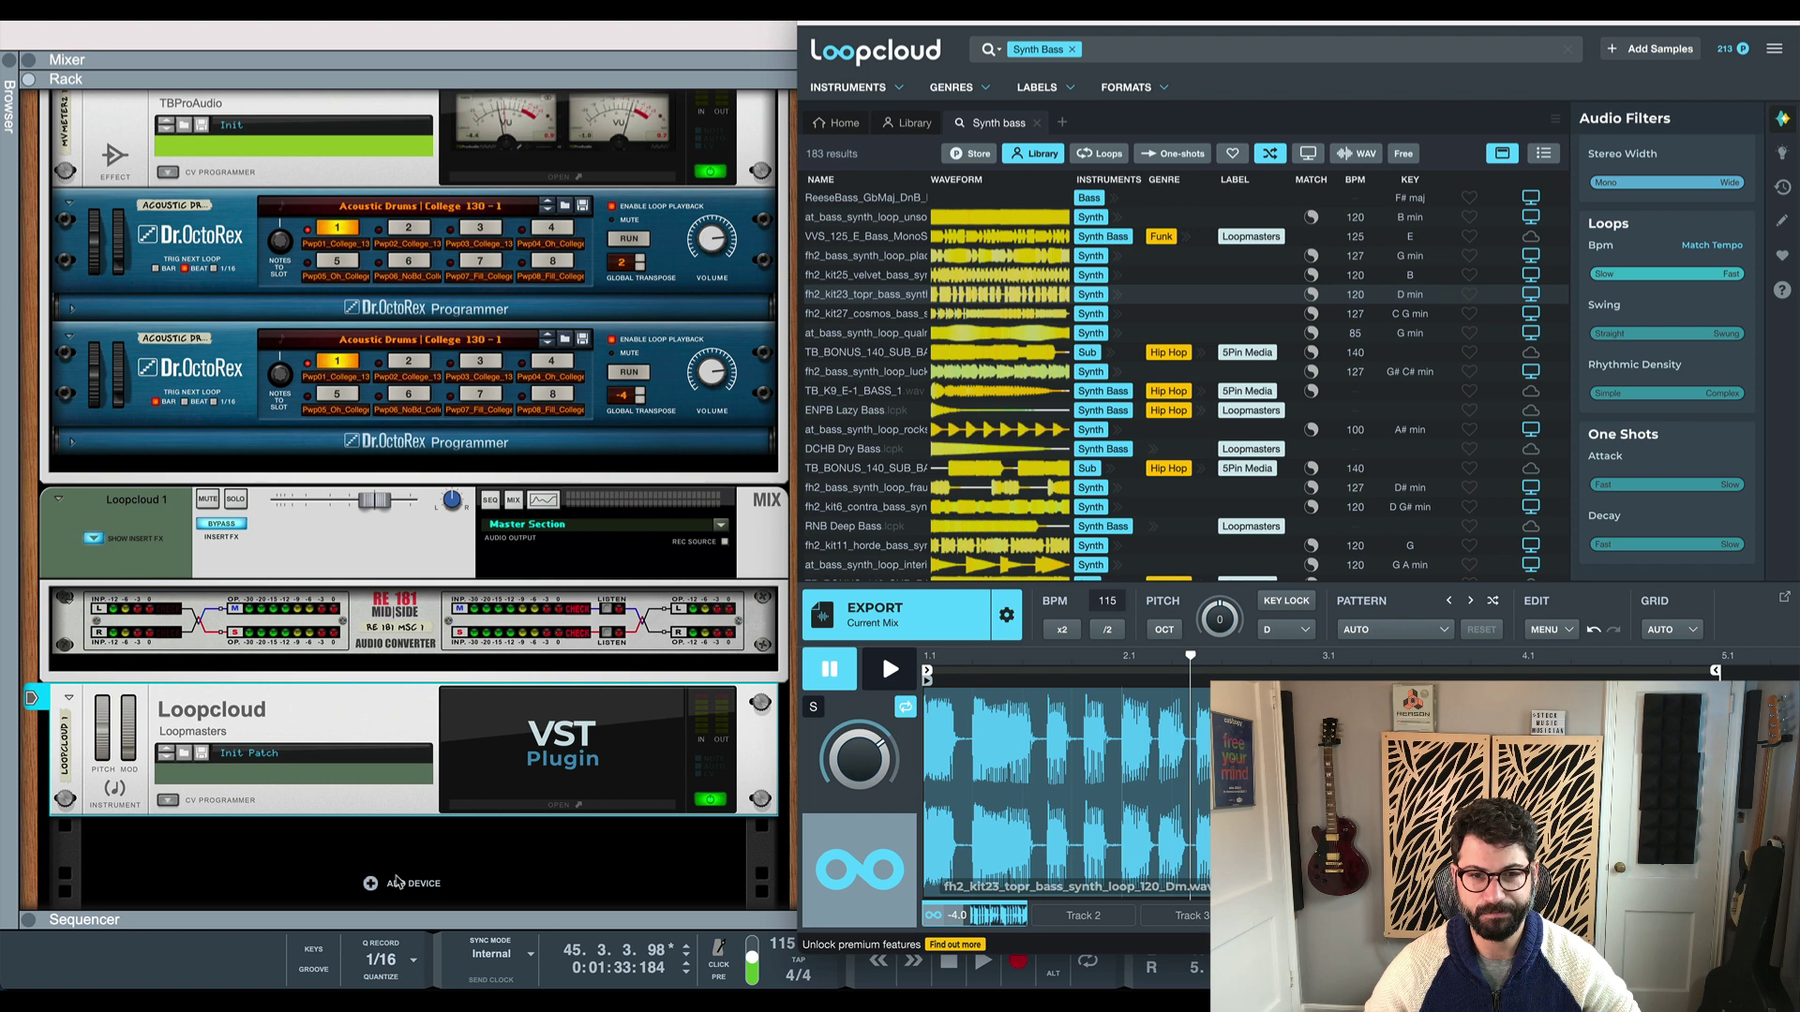
In Reason, stop and rewind the song, then play it briefly from the start
right_click(542, 872)
key("Escape")
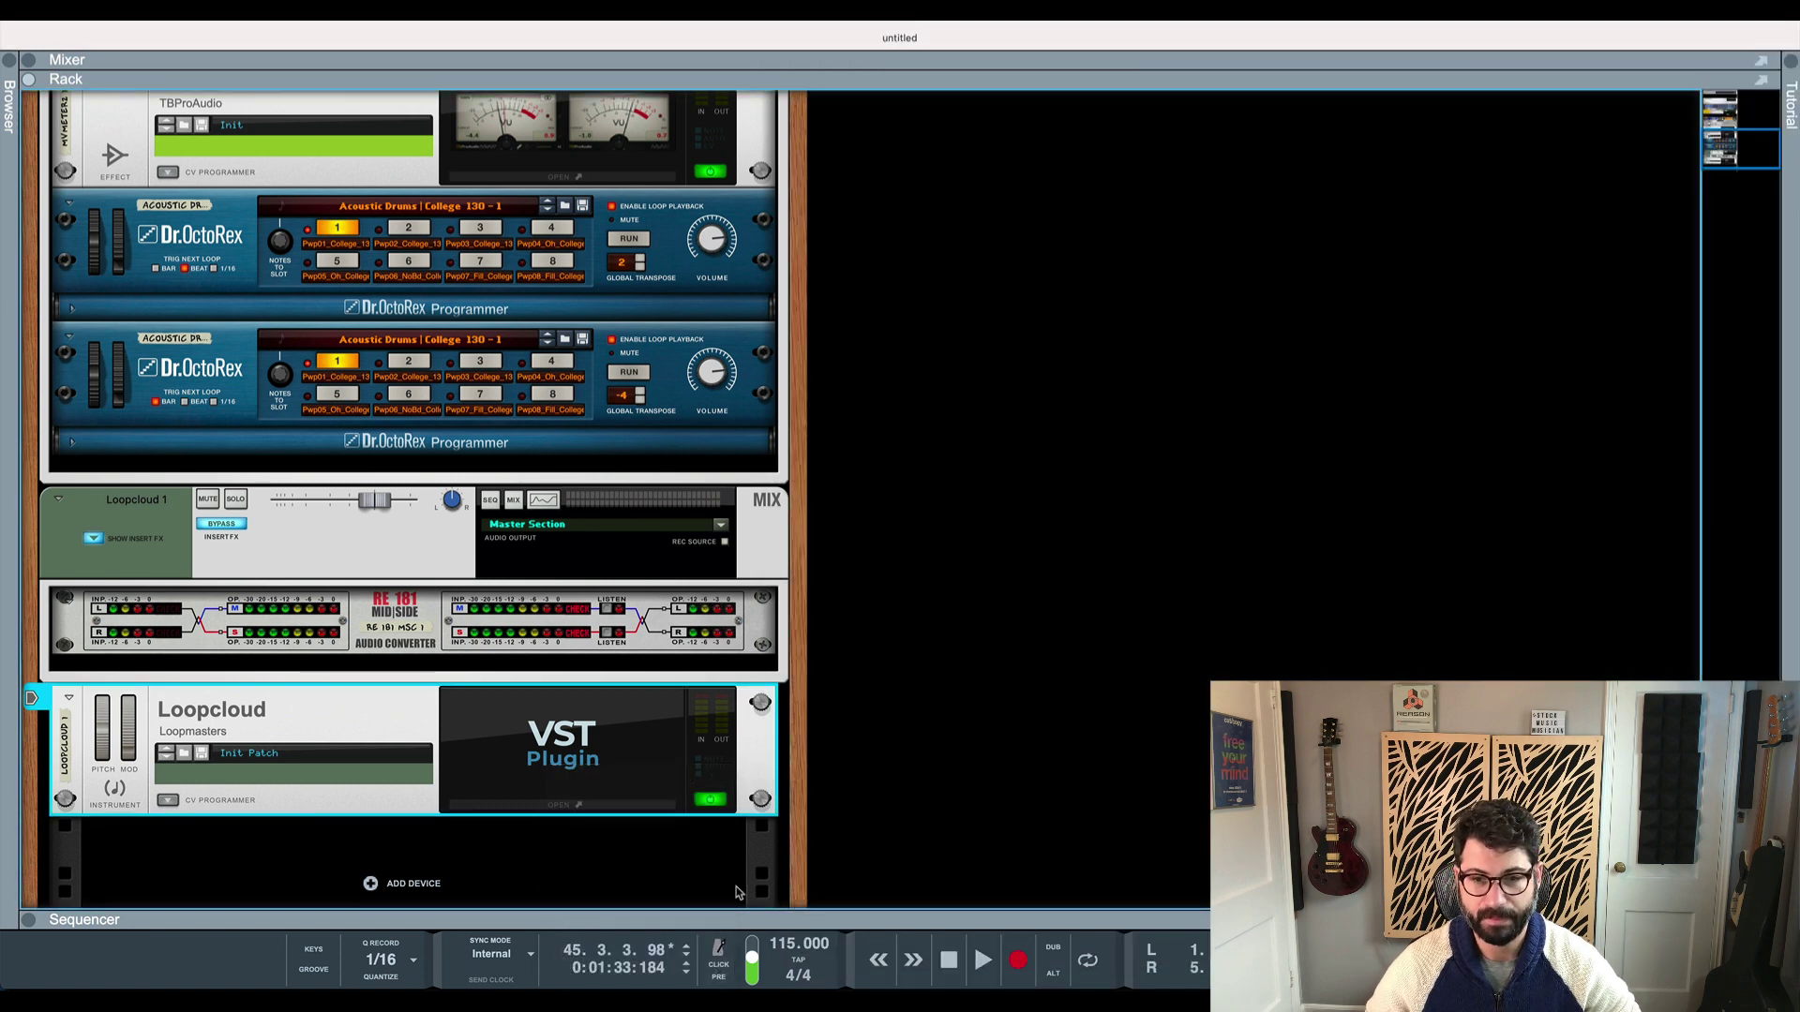
left_click(947, 960)
left_click(949, 960)
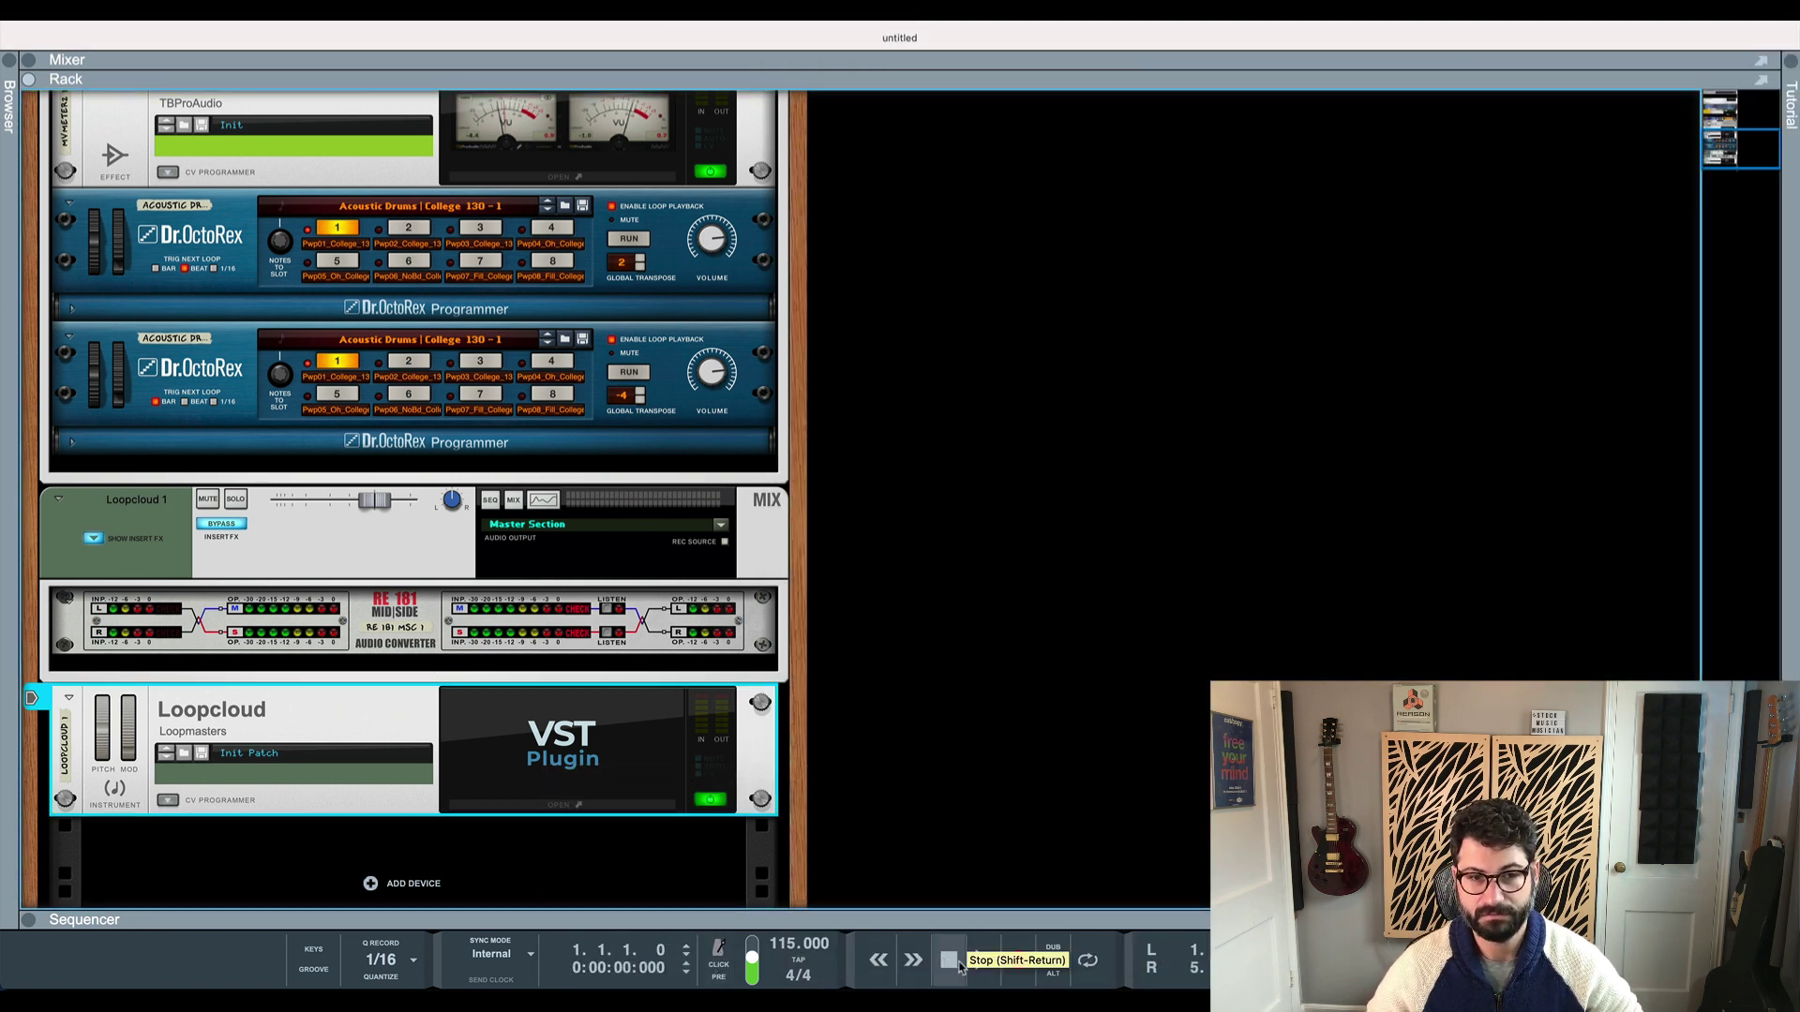
key("space")
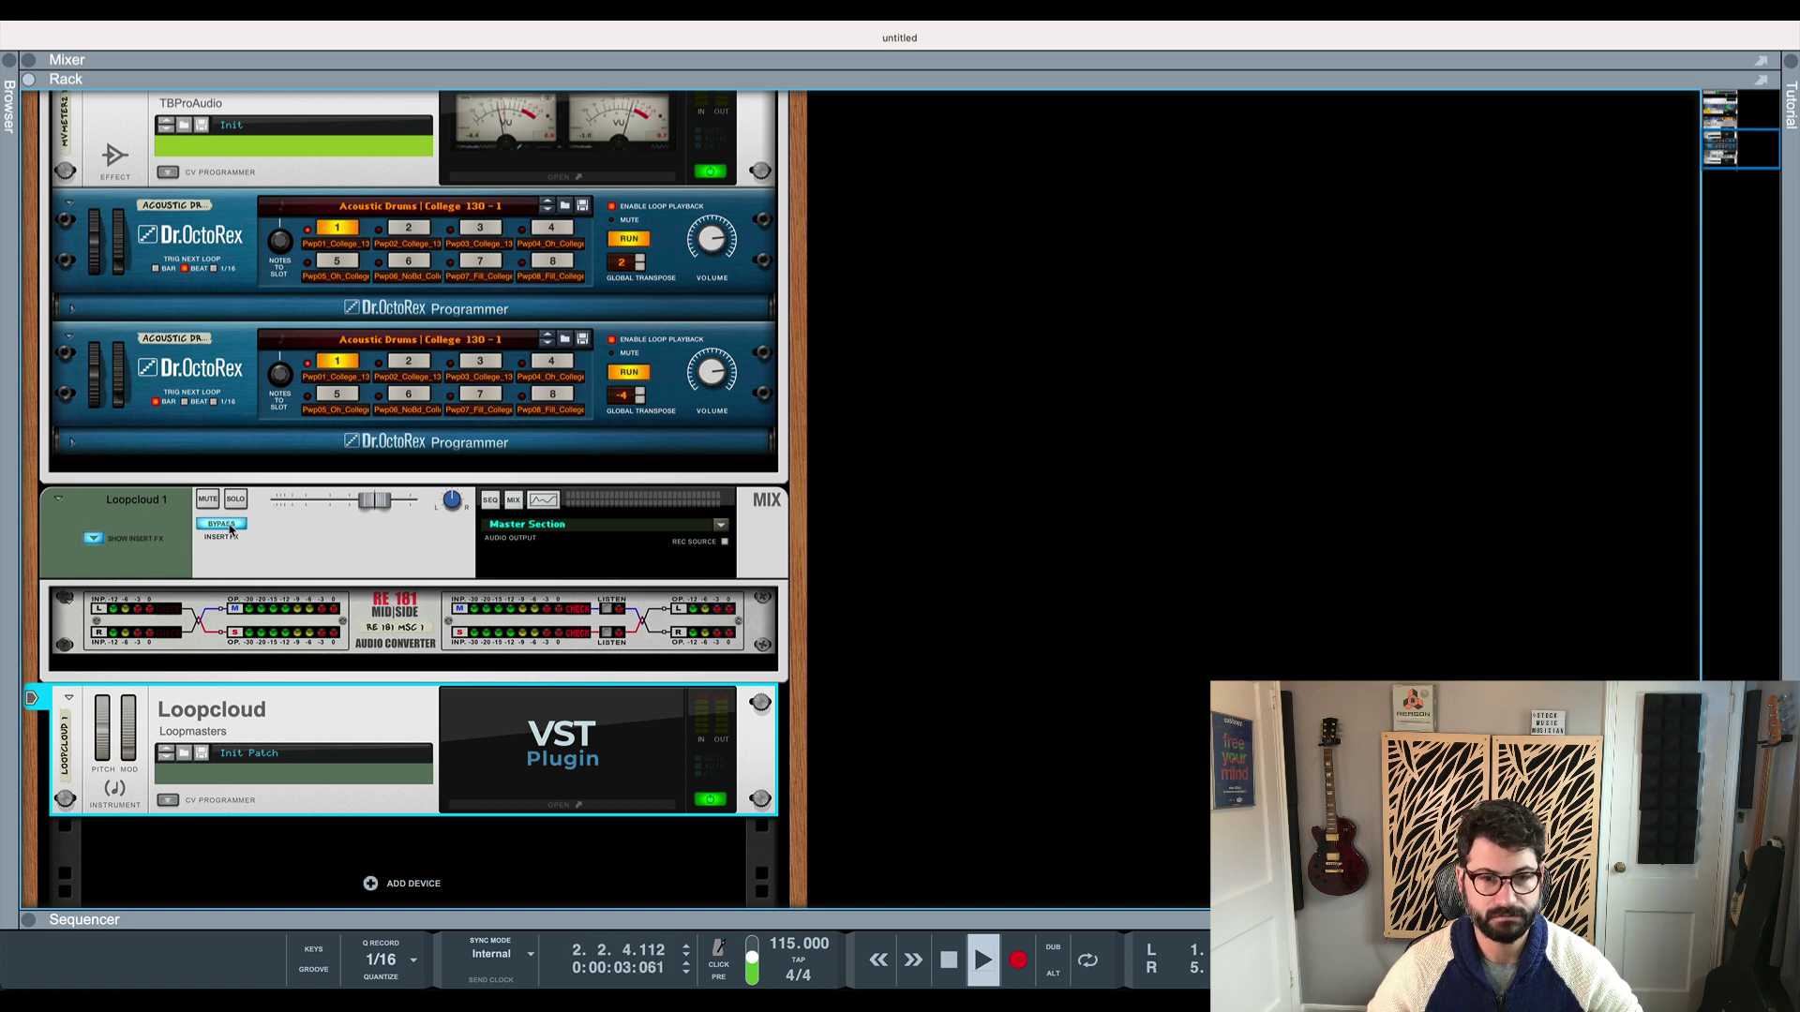
key("space")
Reopen the full Loopcloud app from the rack and preview the loaded loop
left_click(553, 805)
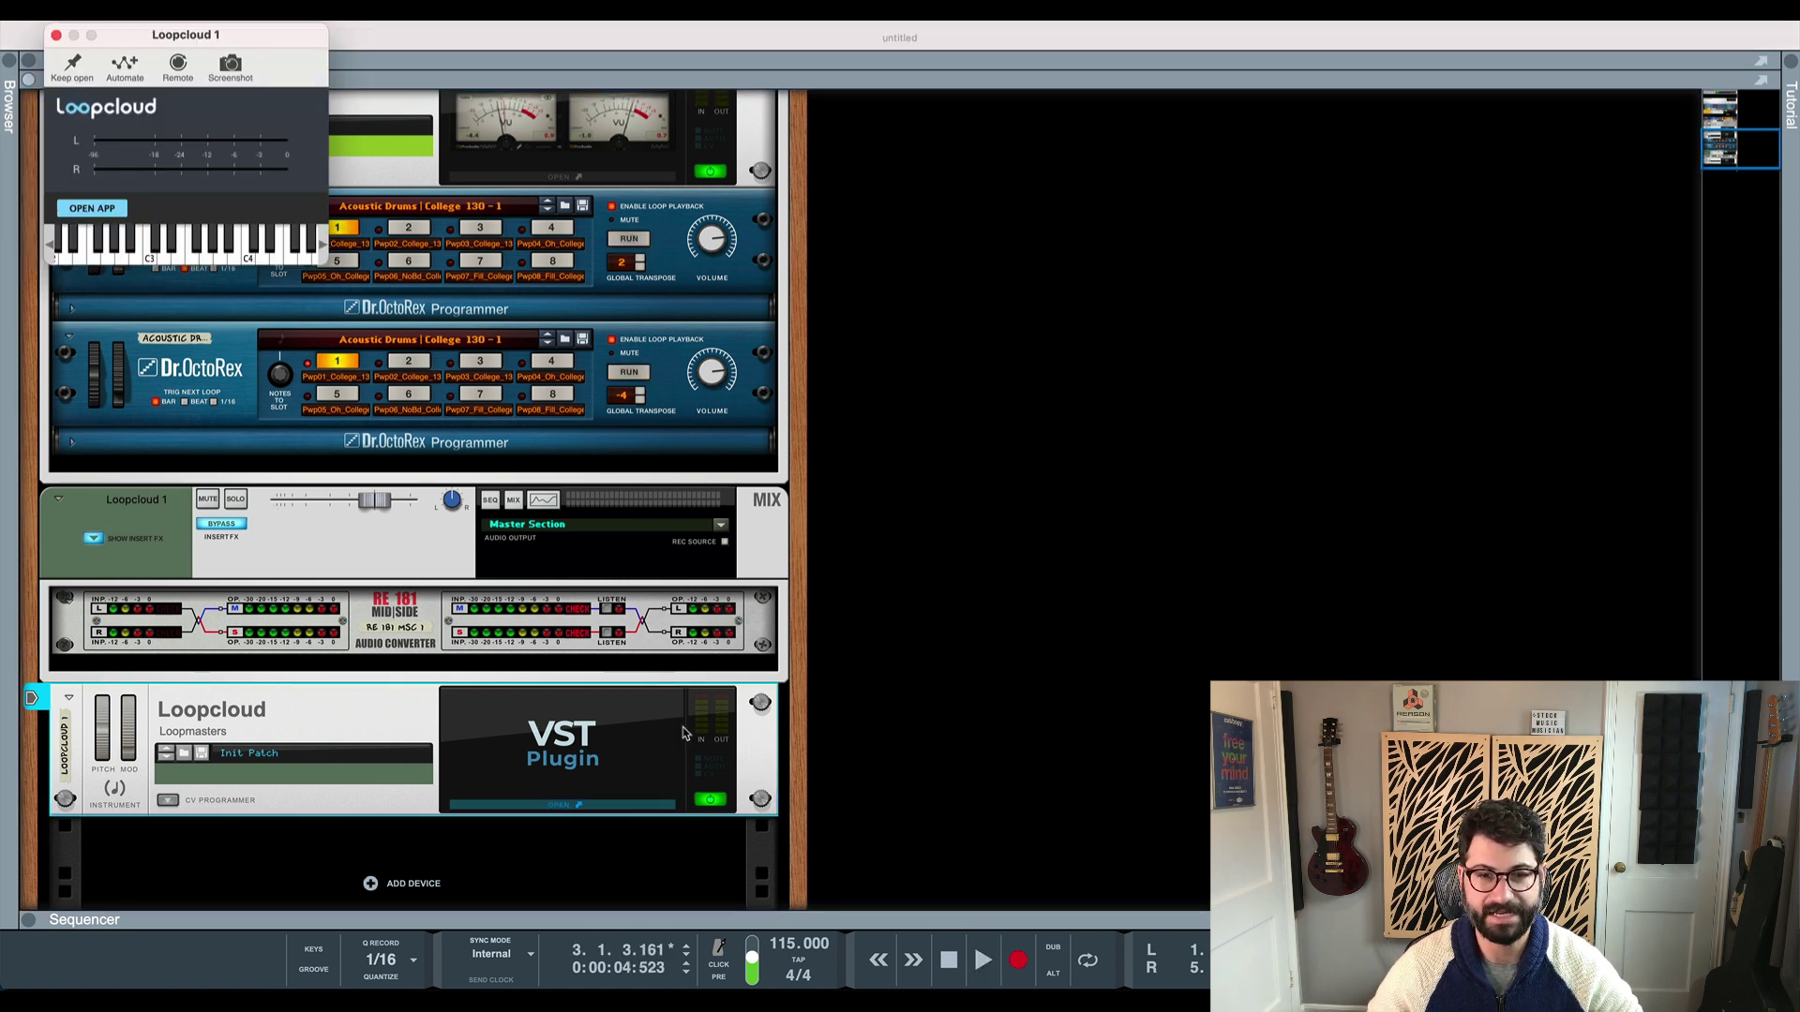
left_click(553, 803)
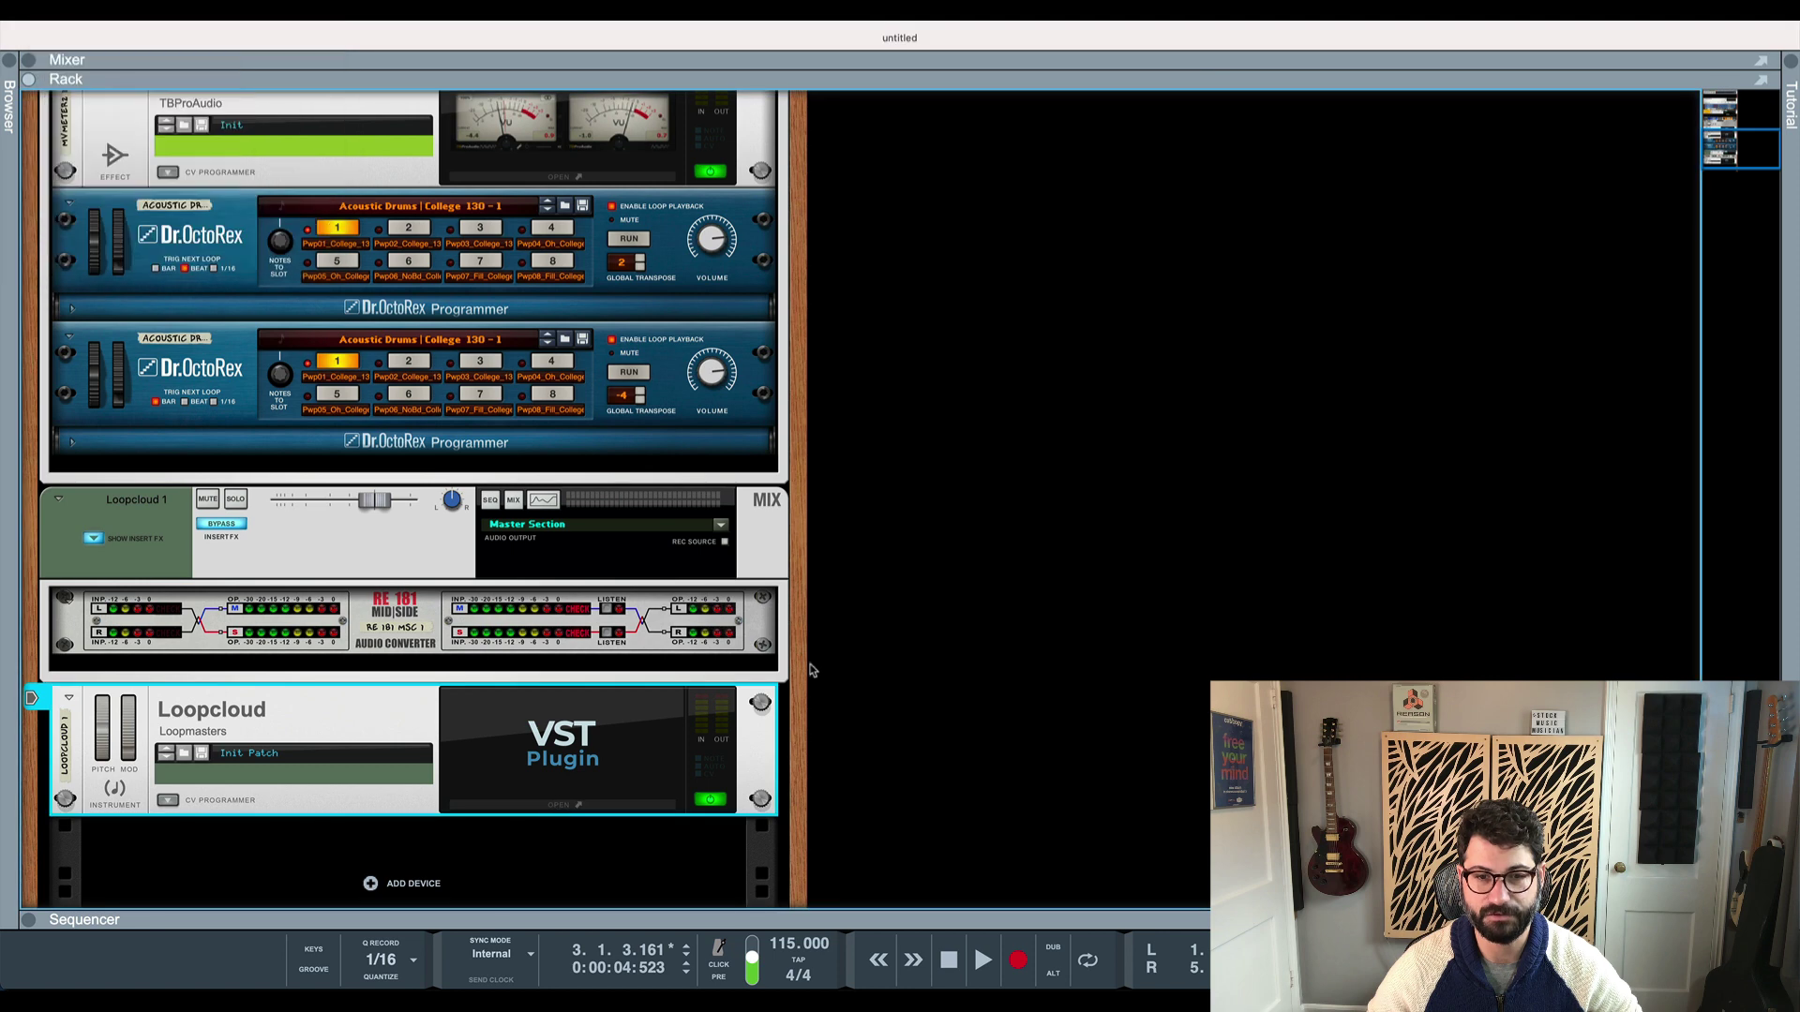
left_click(639, 801)
left_click(574, 804)
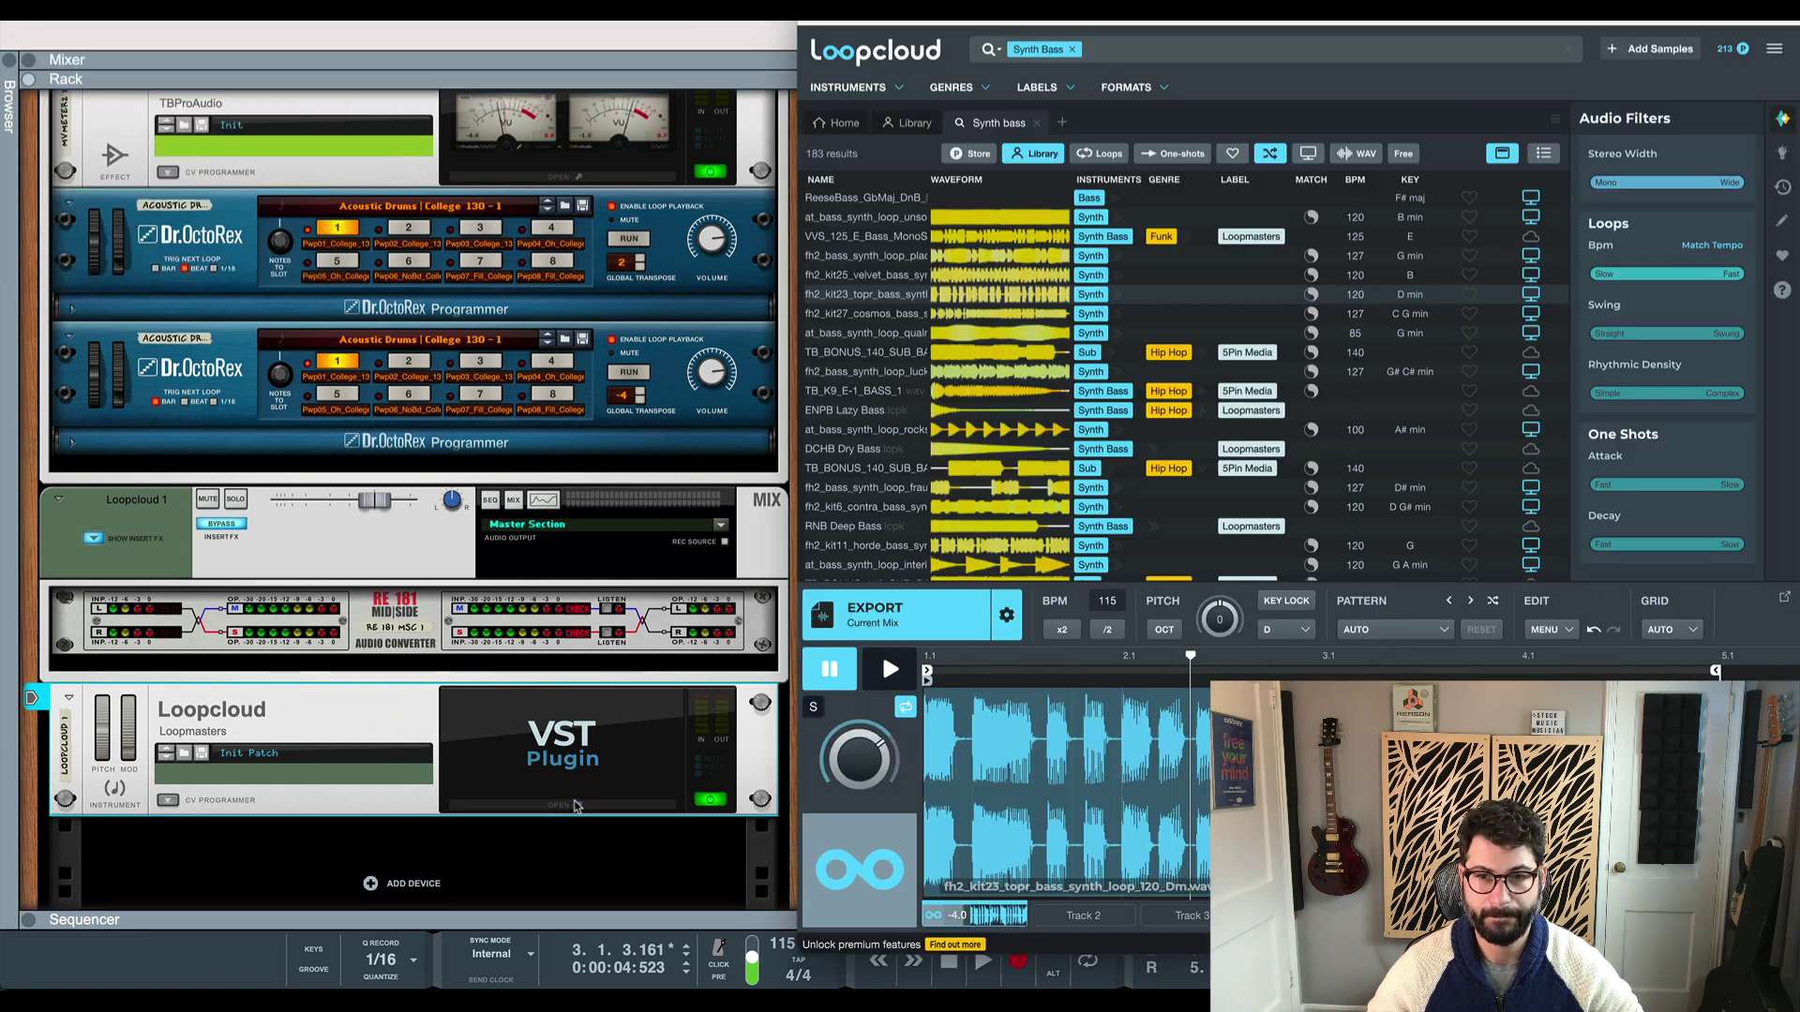
left_click(890, 668)
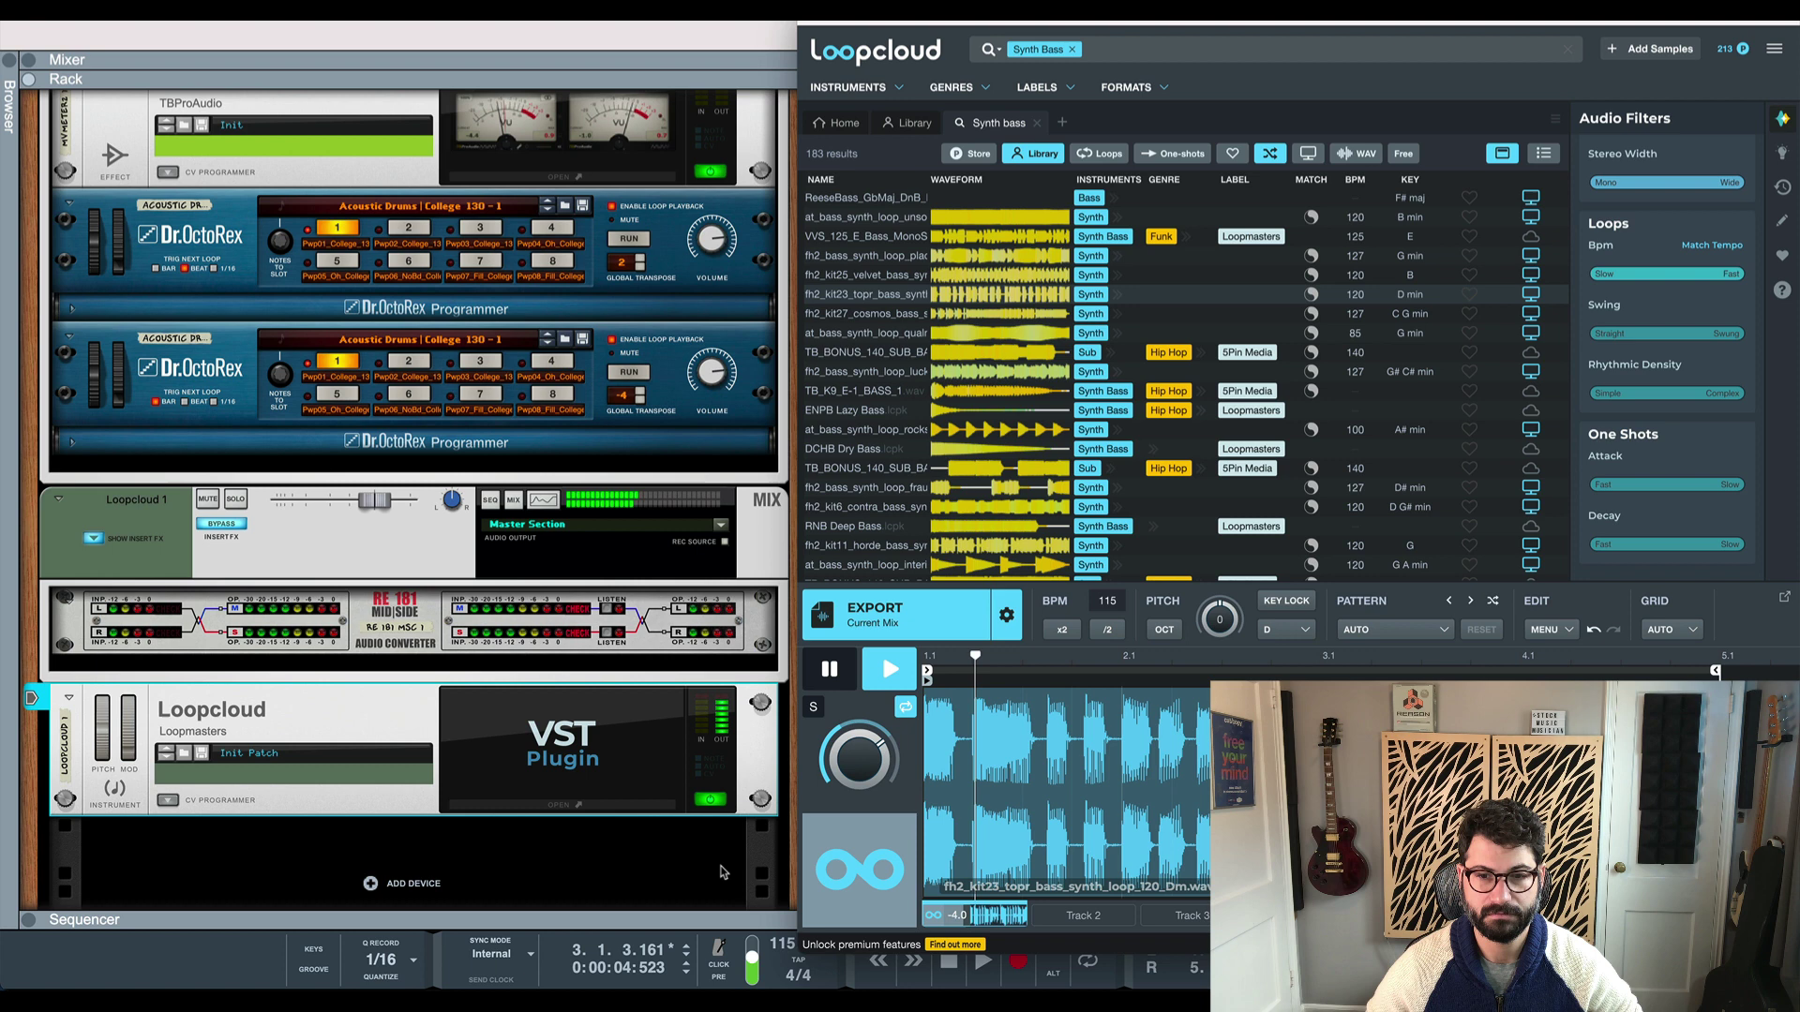
Lower Reason's song tempo from 115 to 109 BPM and restart playback
left_click(679, 874)
left_click(951, 965)
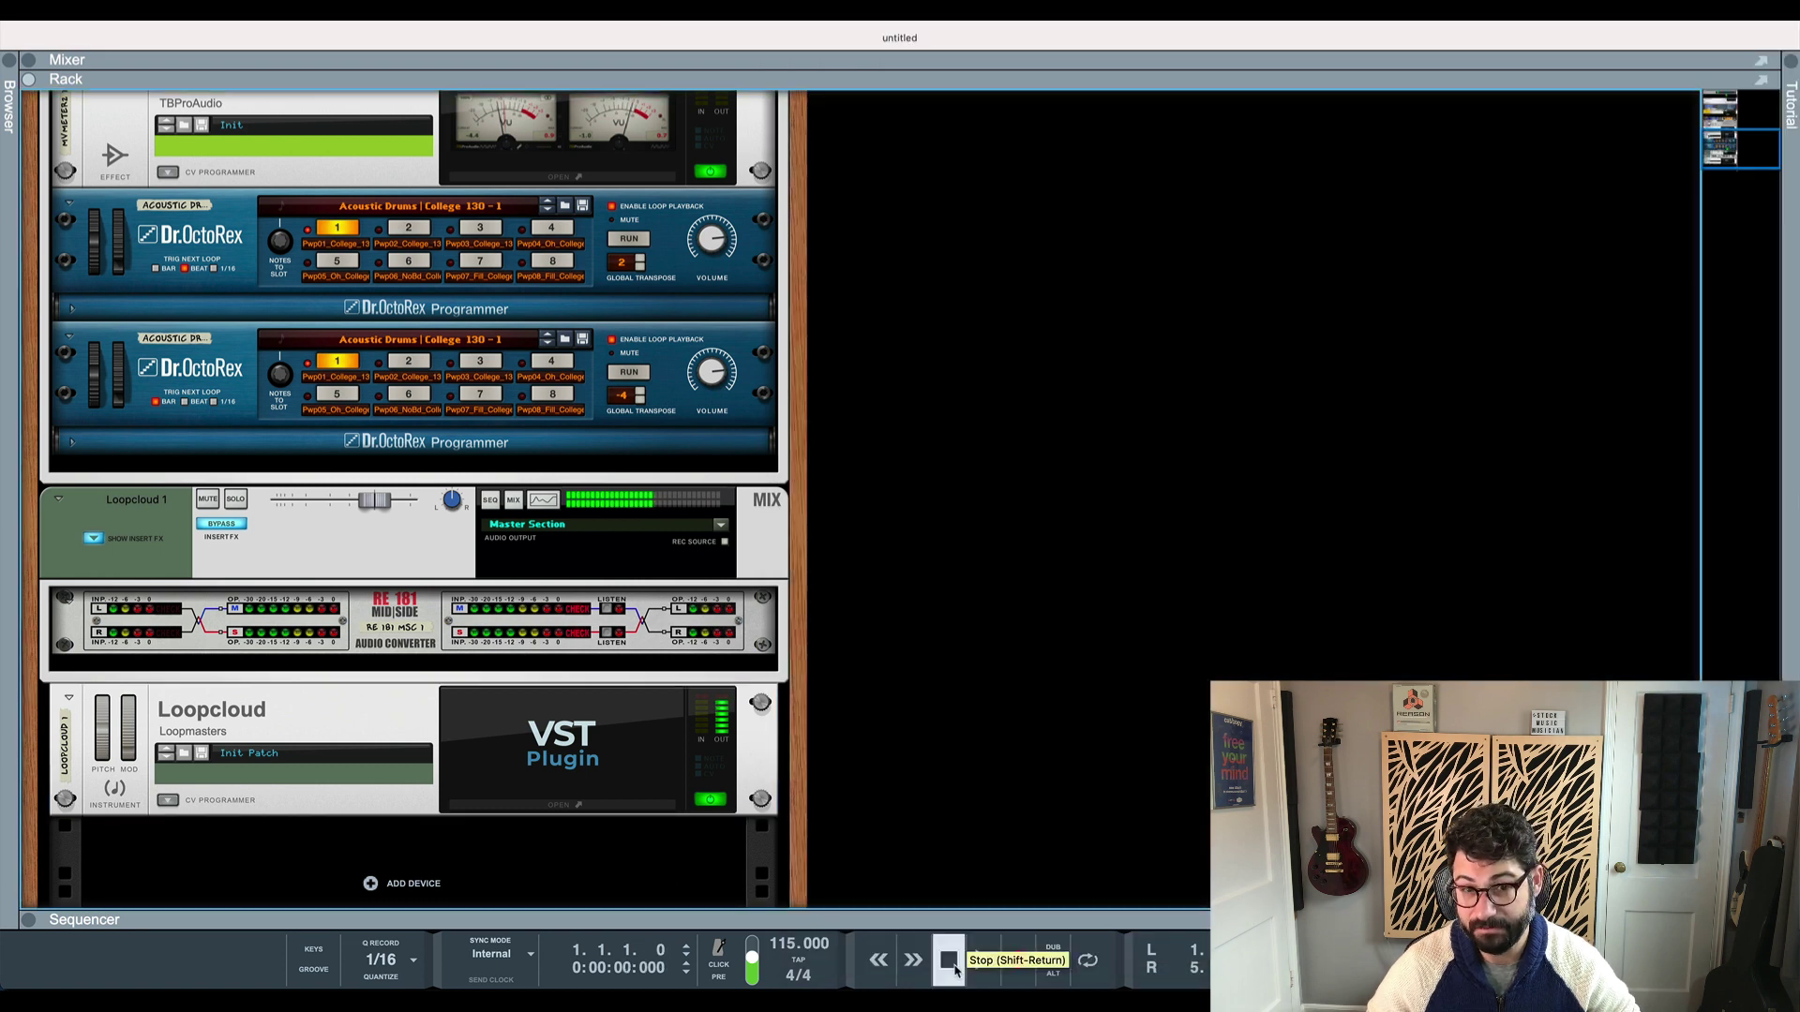
left_click(971, 961)
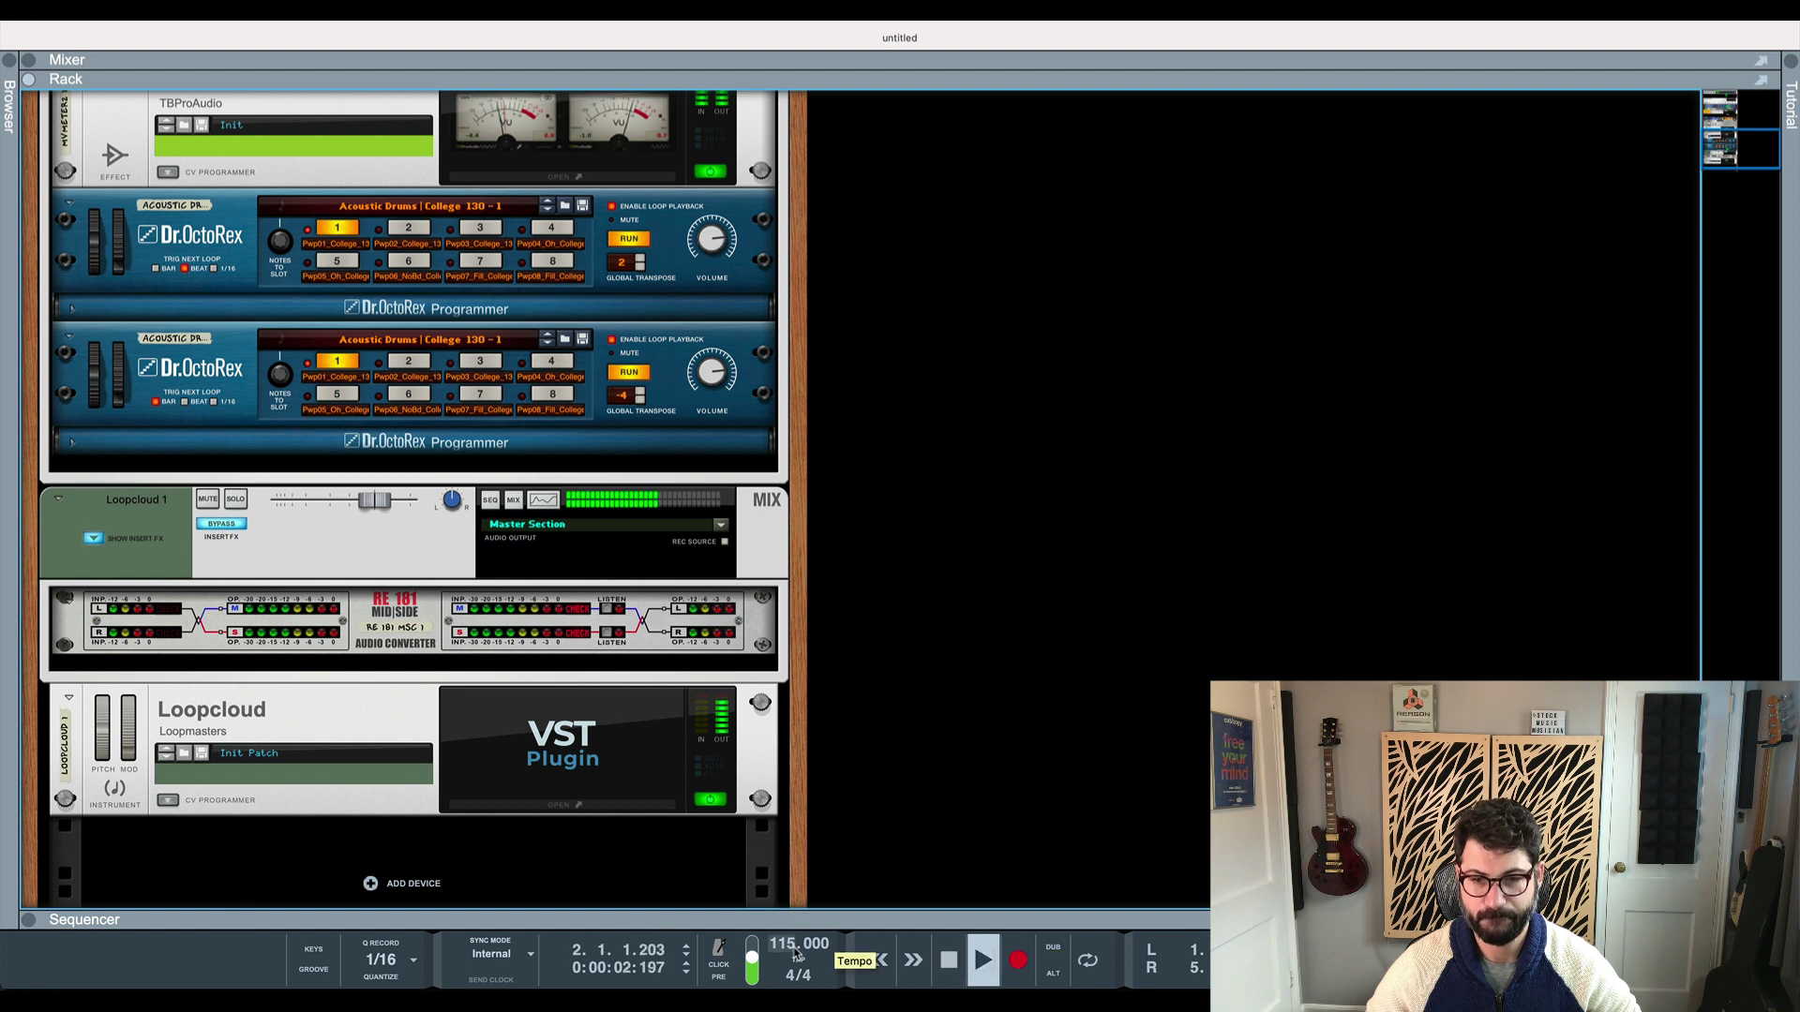
key("space")
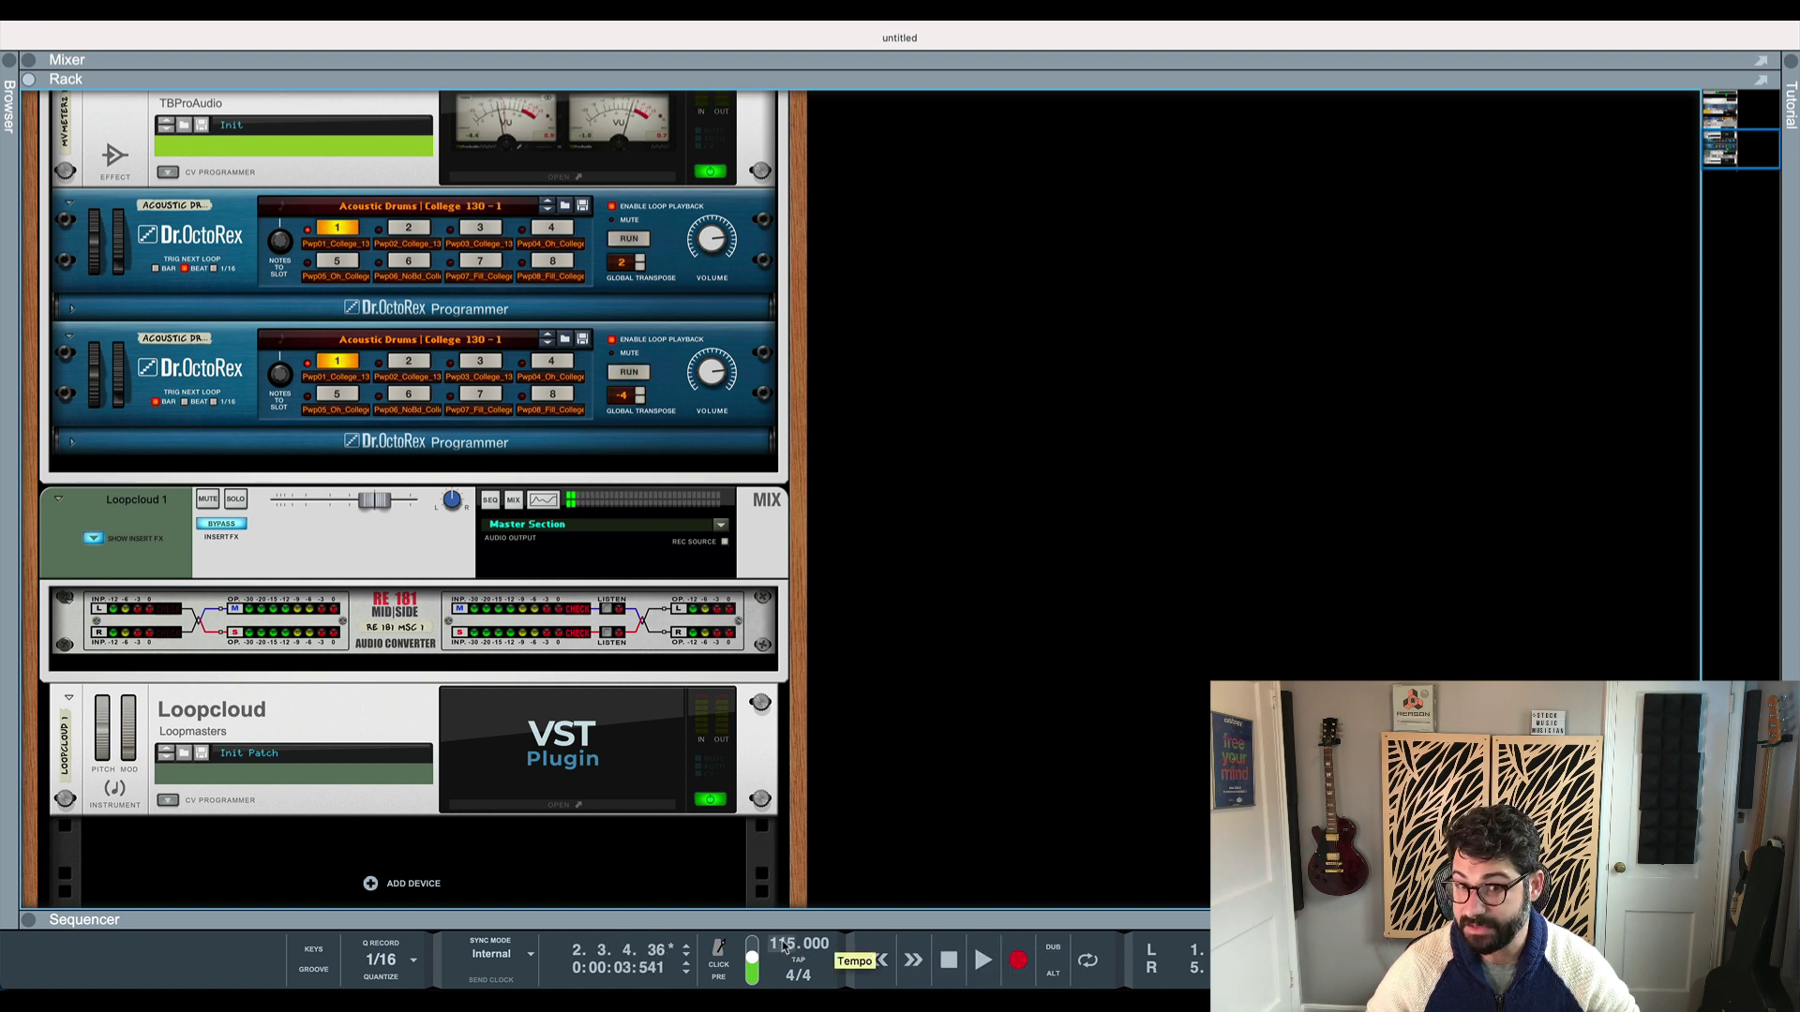
left_click_drag(785, 947, 783, 975)
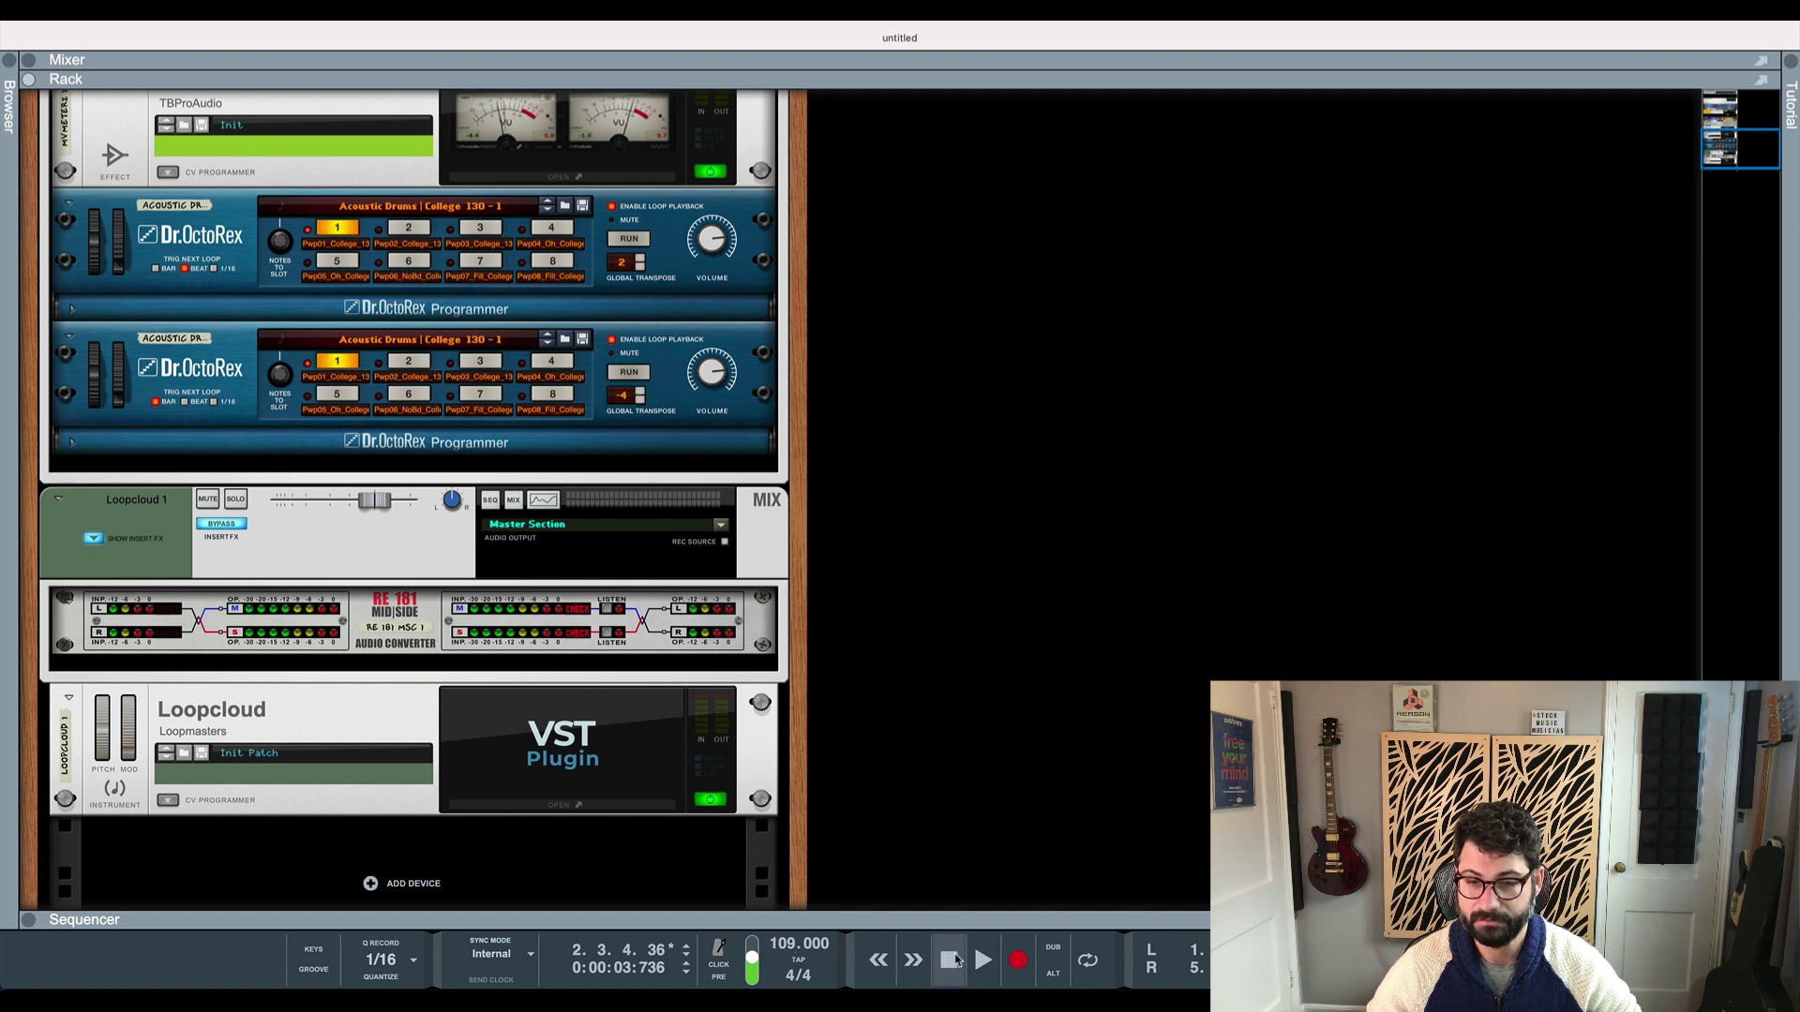
key("space")
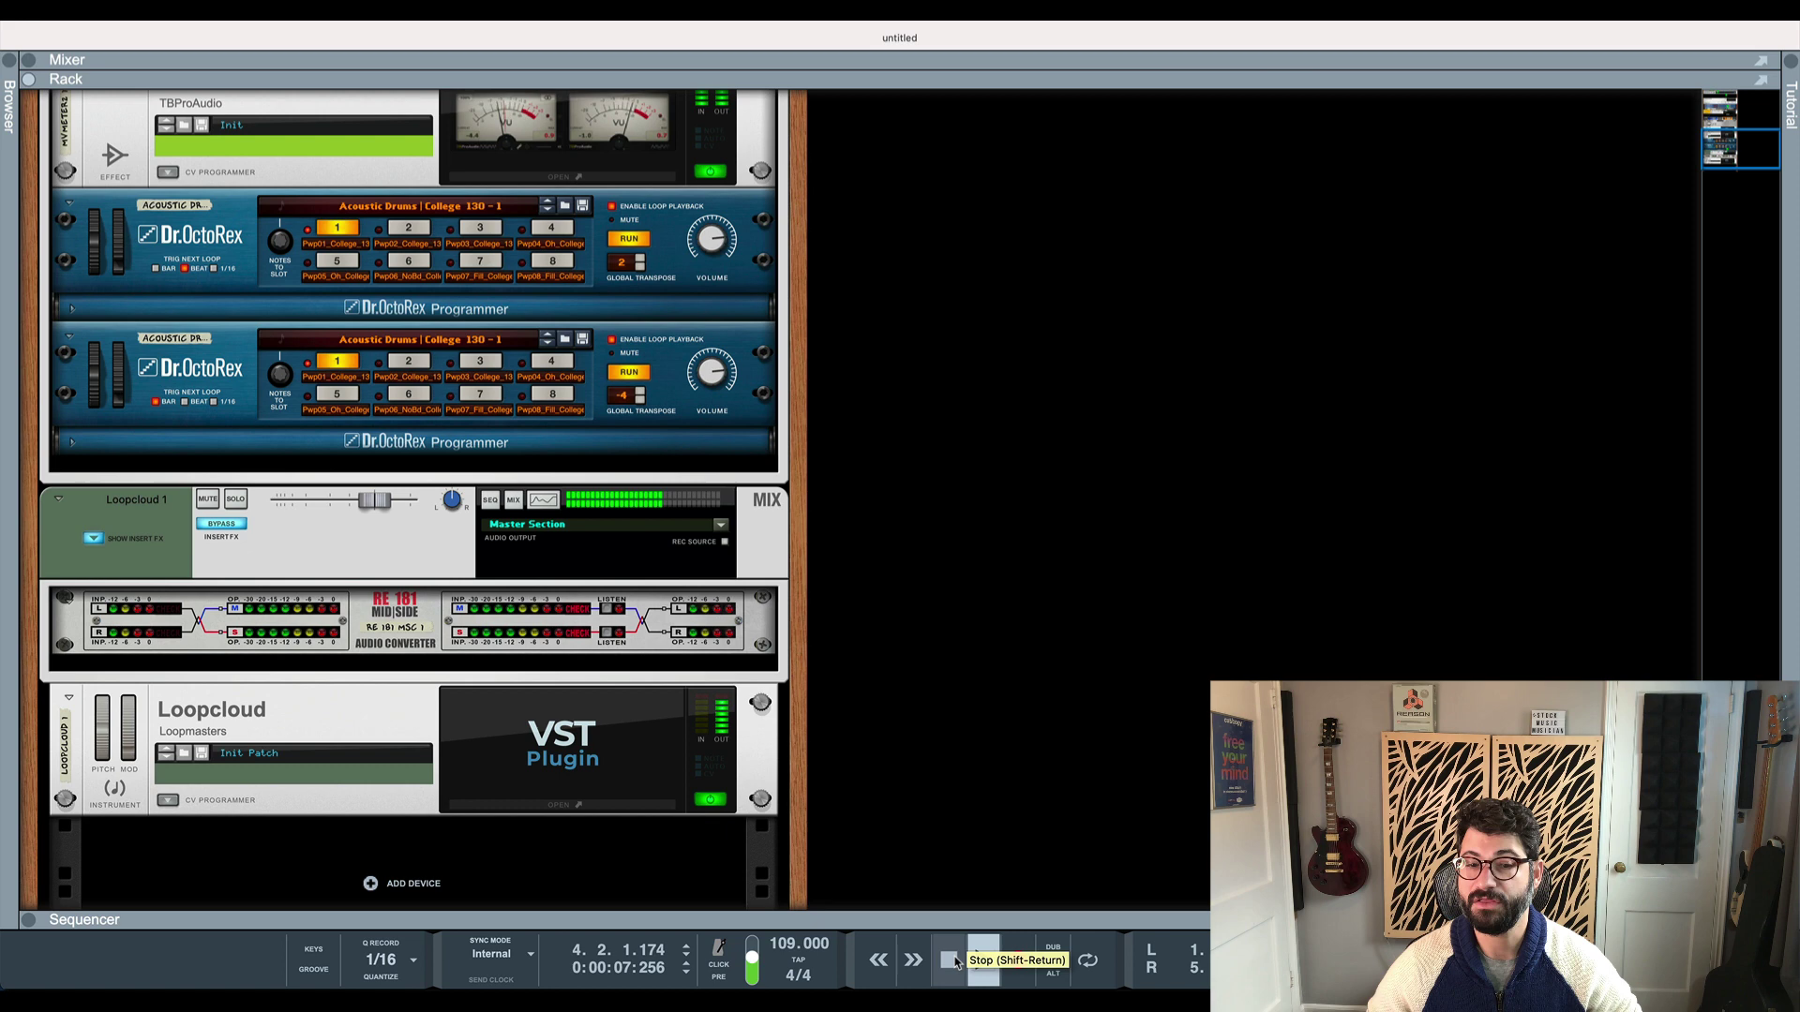
Load fh2_kit11_horde_bass_synth_loop_120_G in Loopcloud, audition it in Reason, then show Loopcloud's pattern choices
key("super+Tab")
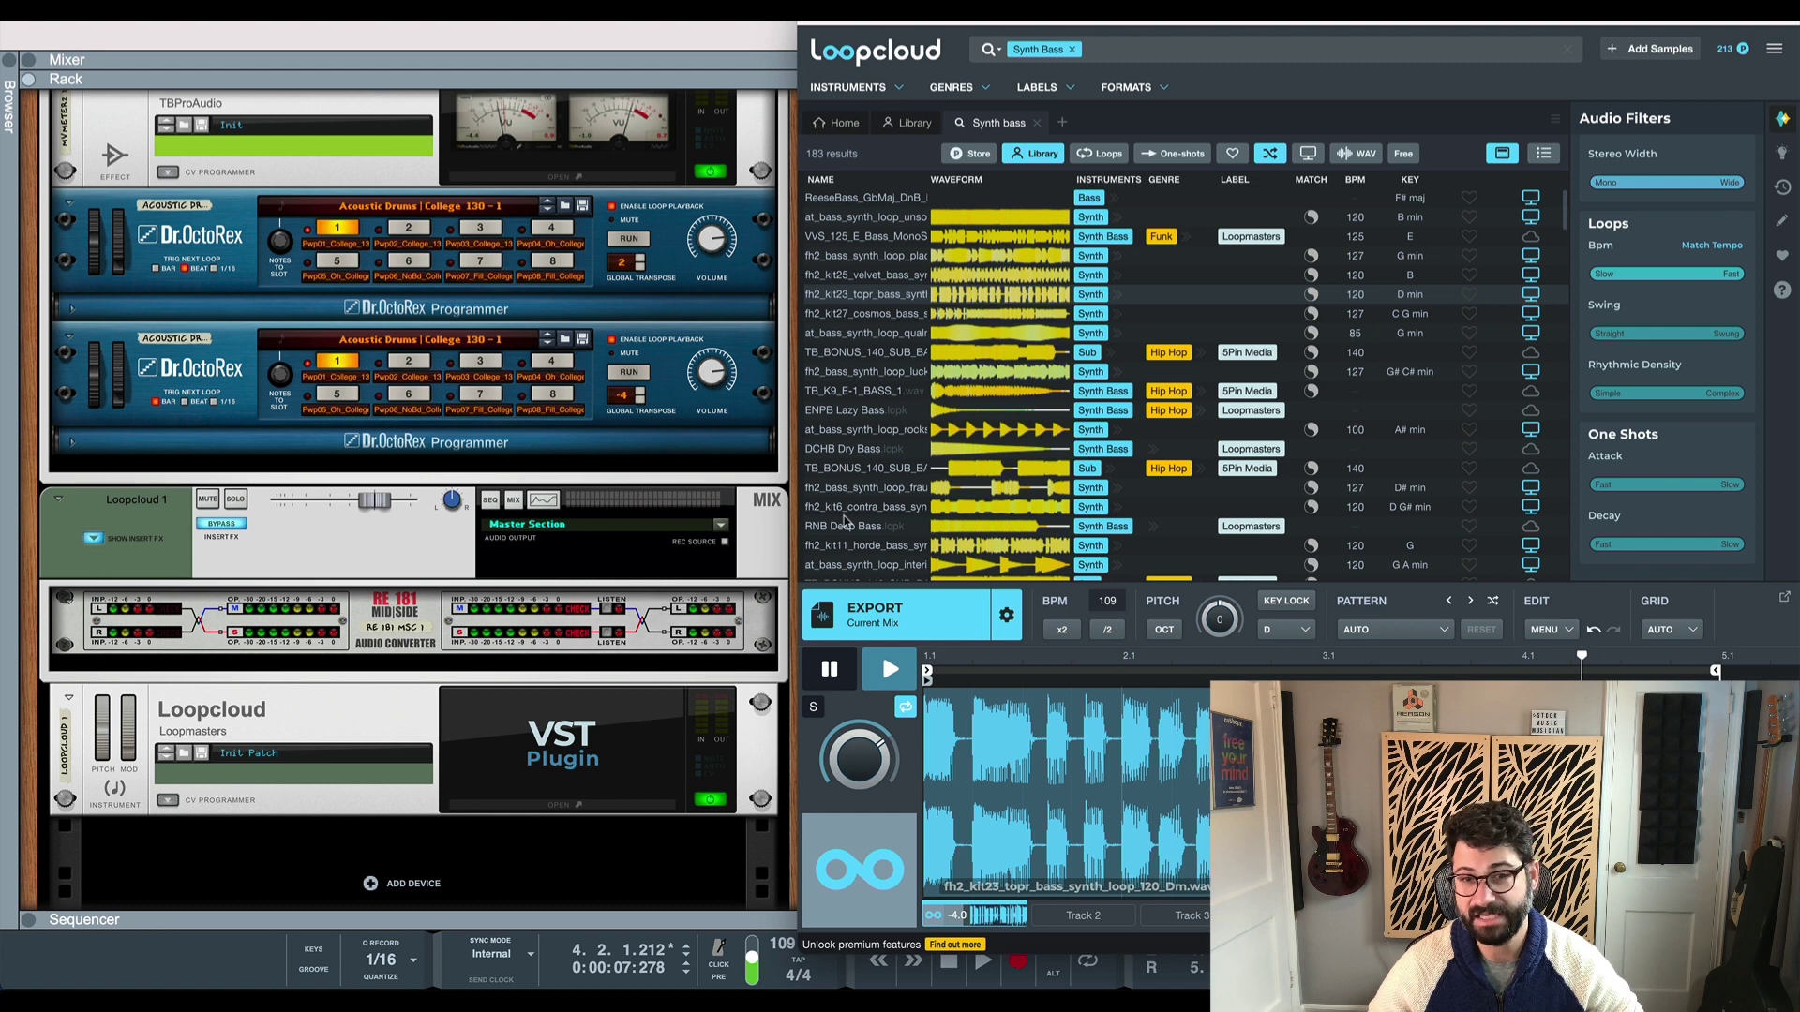
left_click(856, 547)
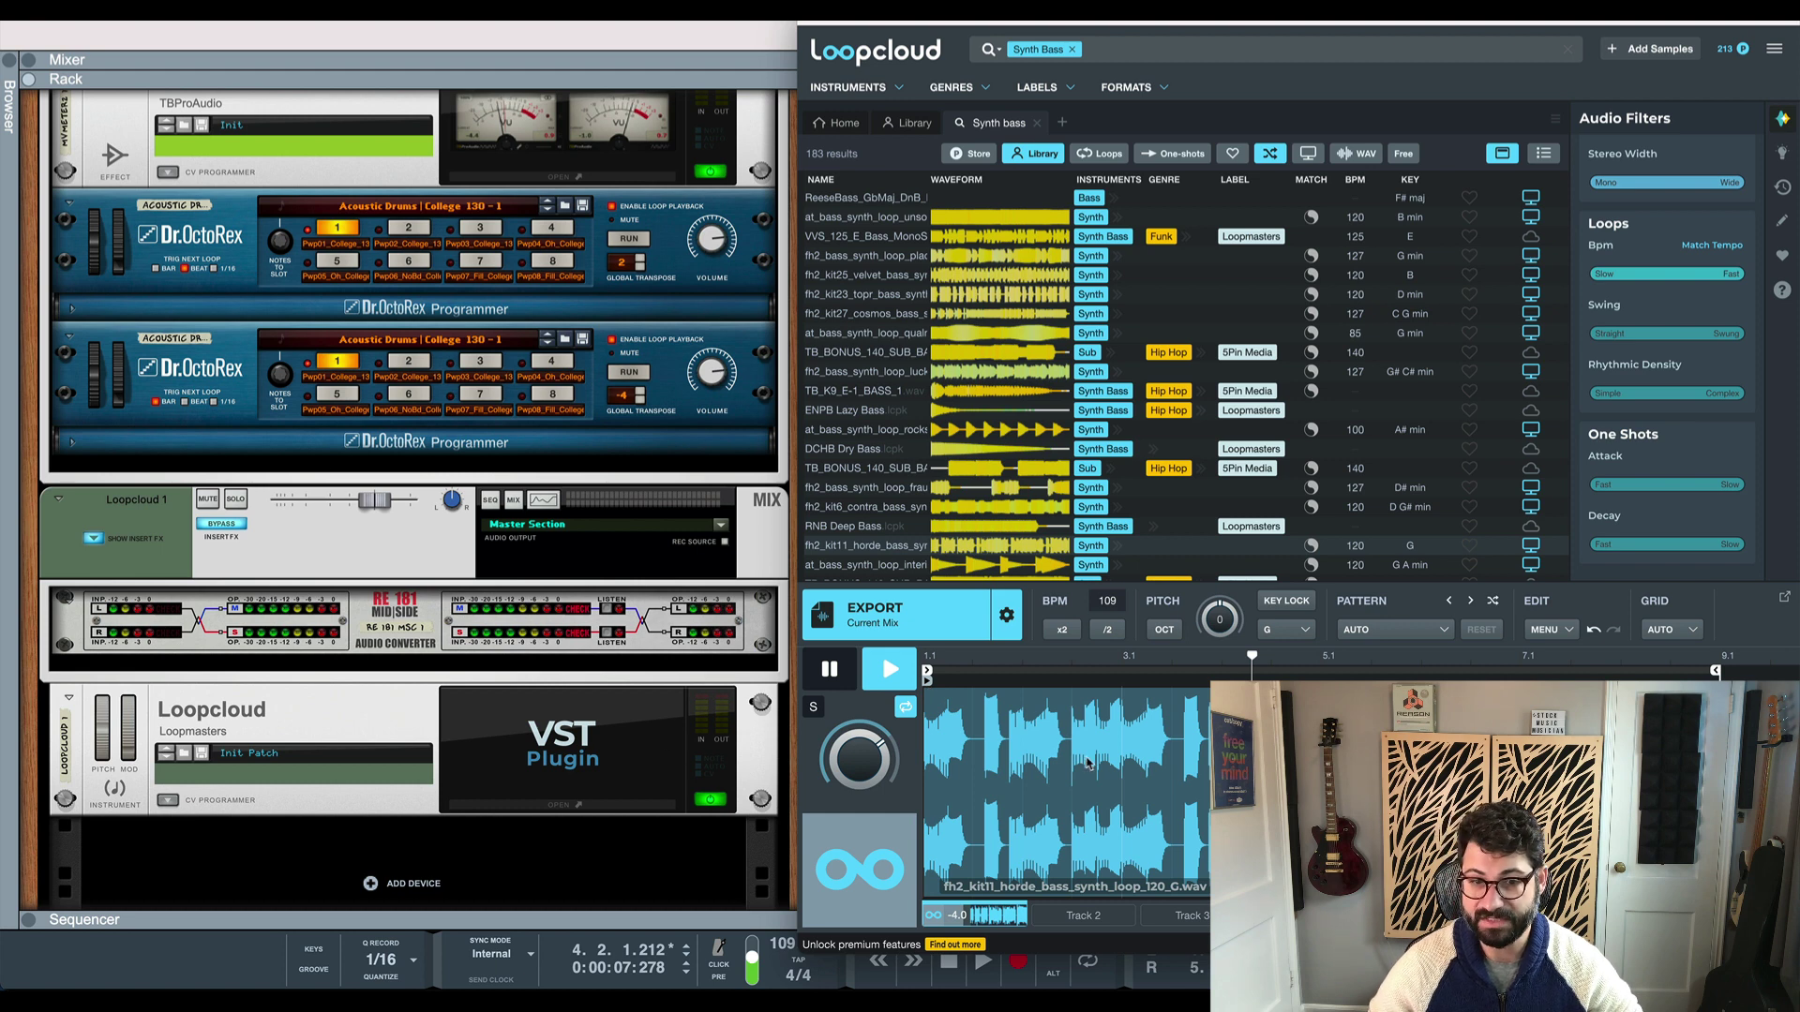
left_click(653, 909)
left_click(982, 959)
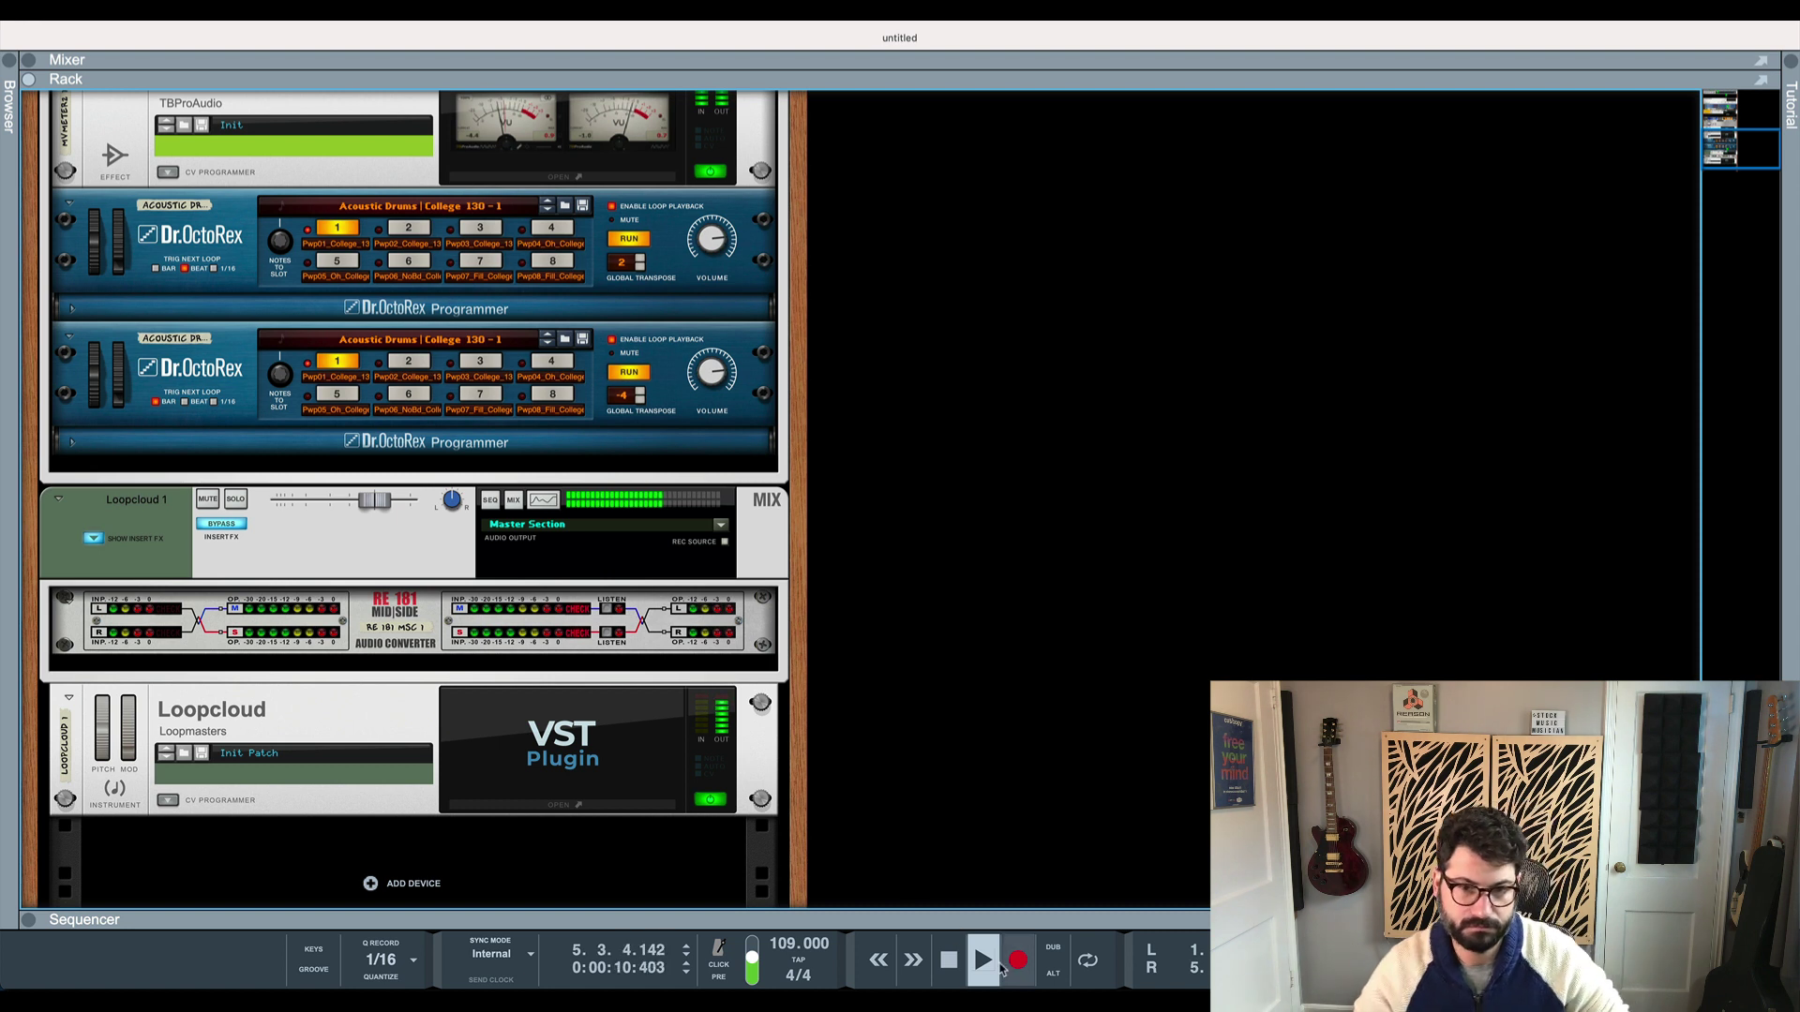
left_click(948, 956)
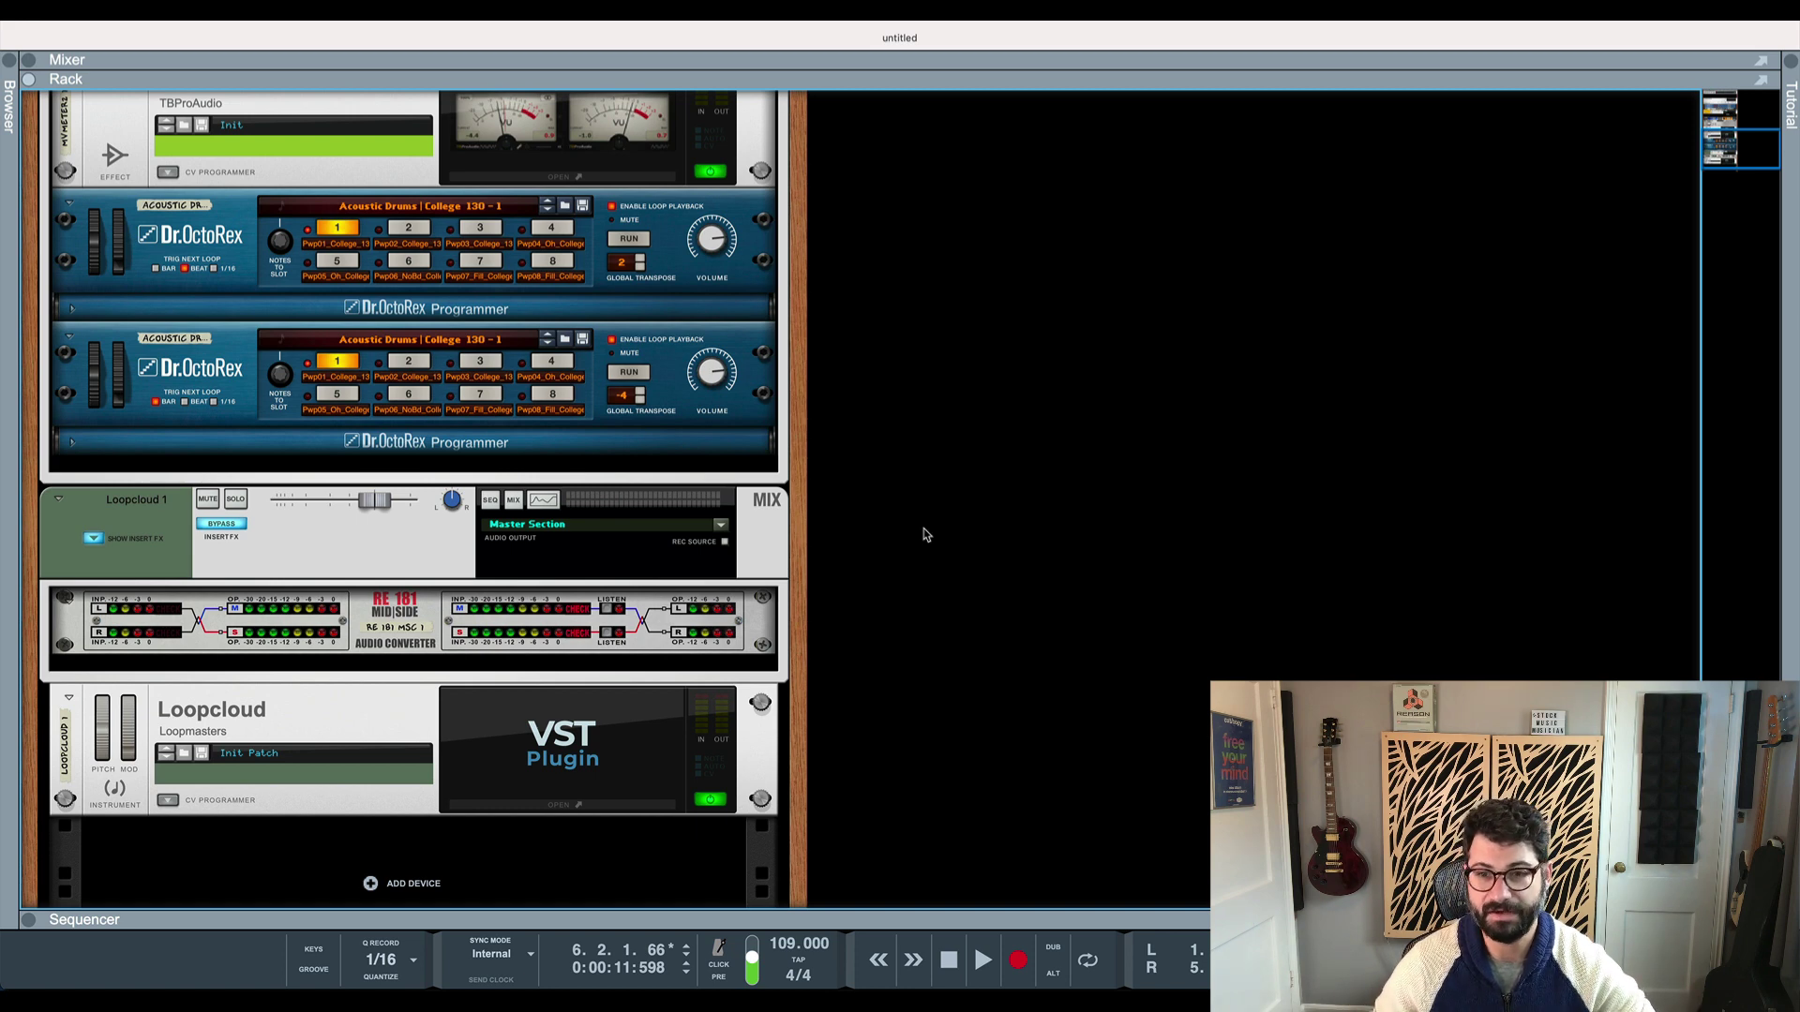
key("super+Tab")
left_click(1395, 629)
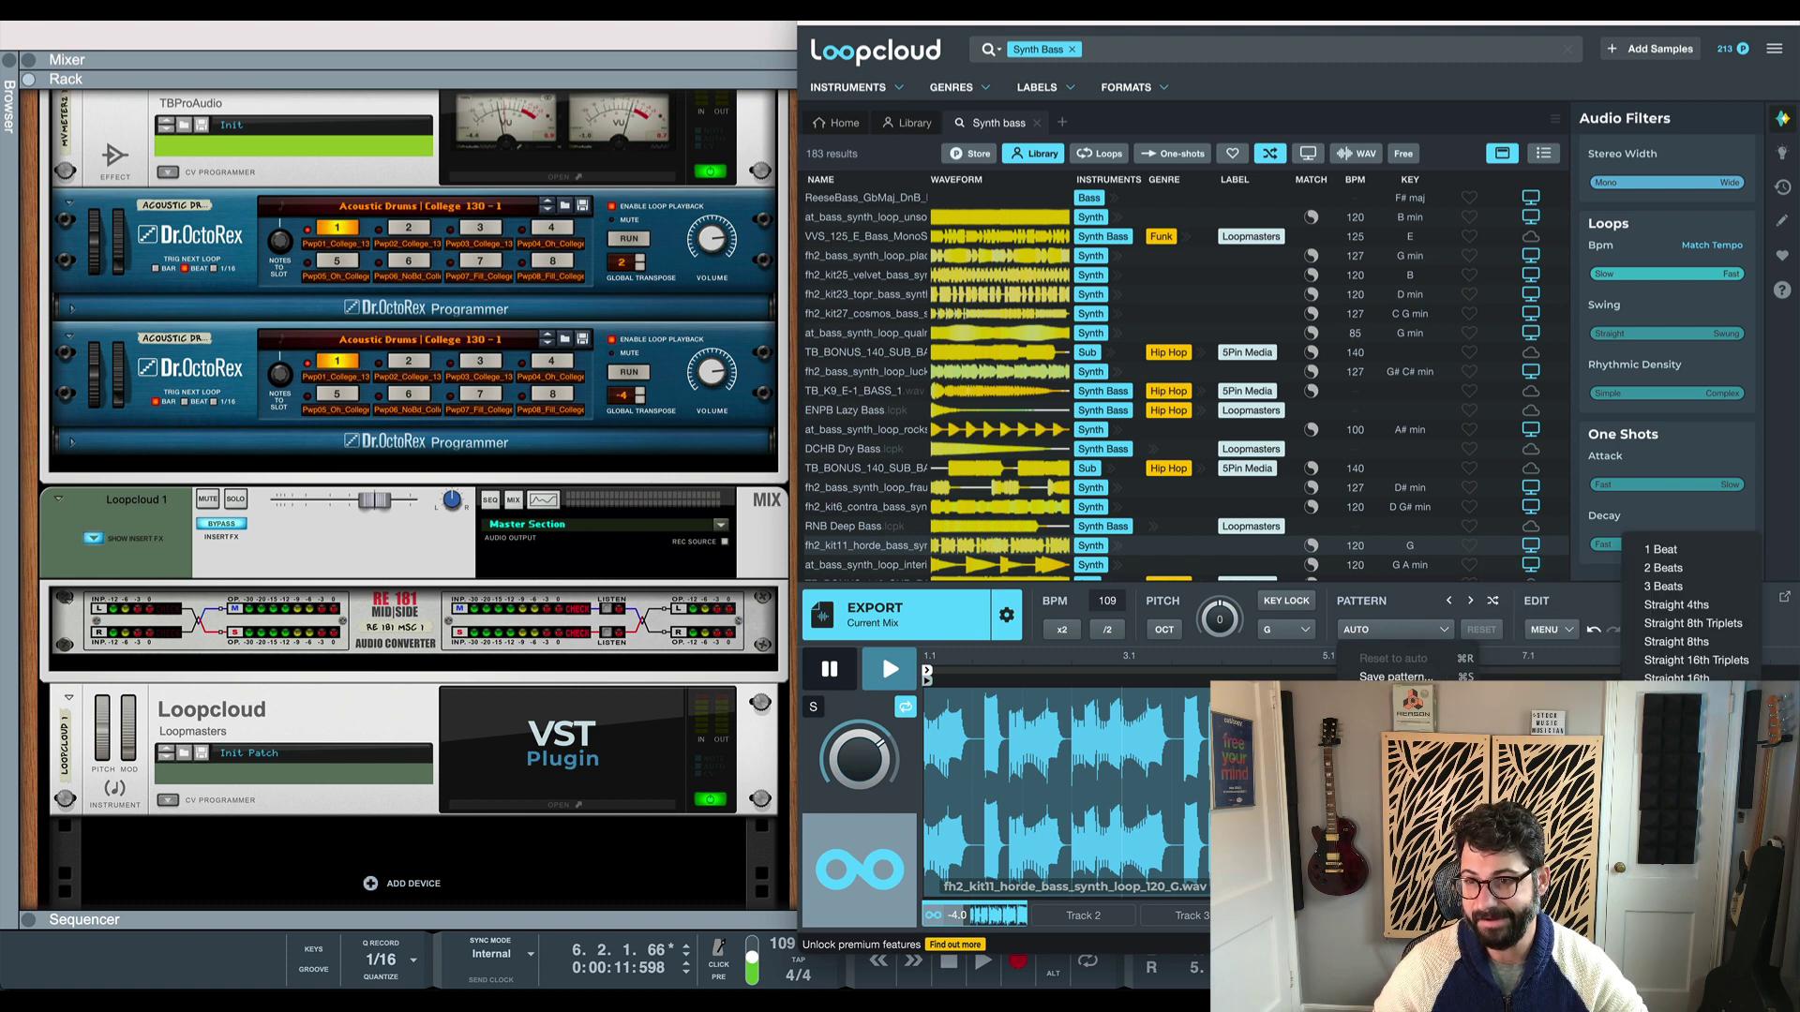
Try the Straight 8th Triplets pattern on the horde bass loop while Reason plays
left_click(1659, 630)
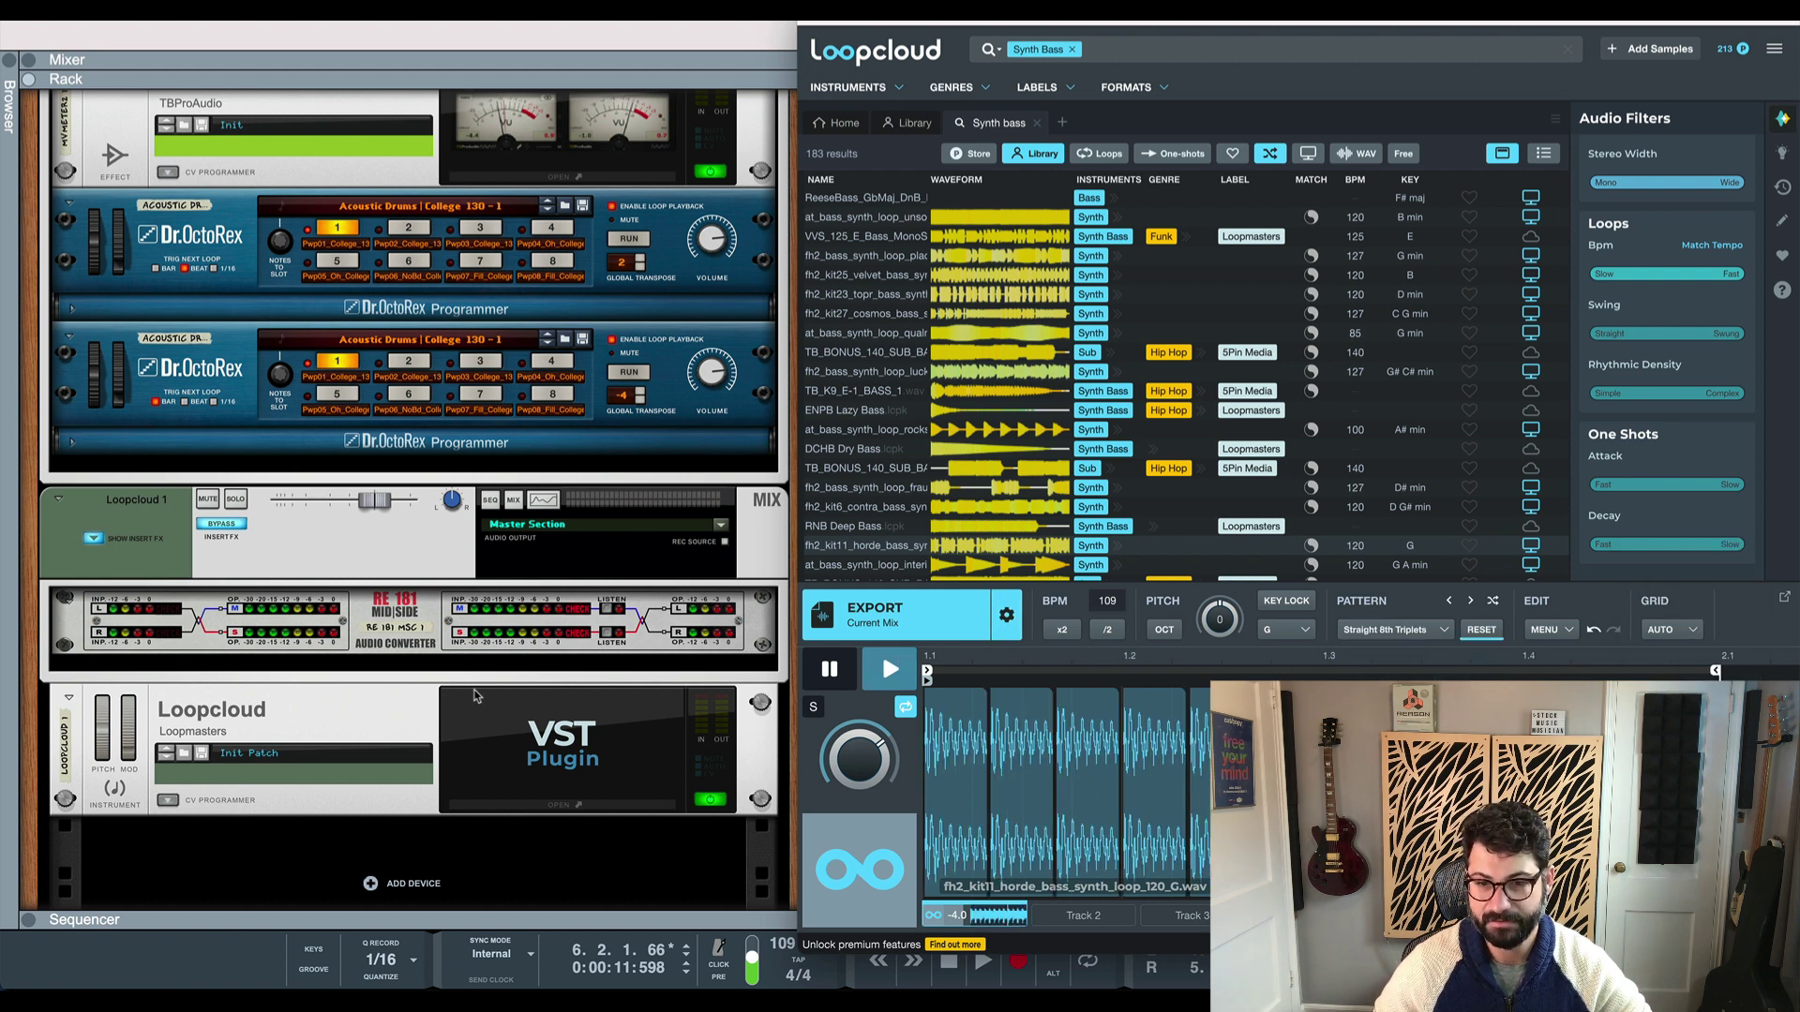
left_click(894, 664)
left_click(559, 490)
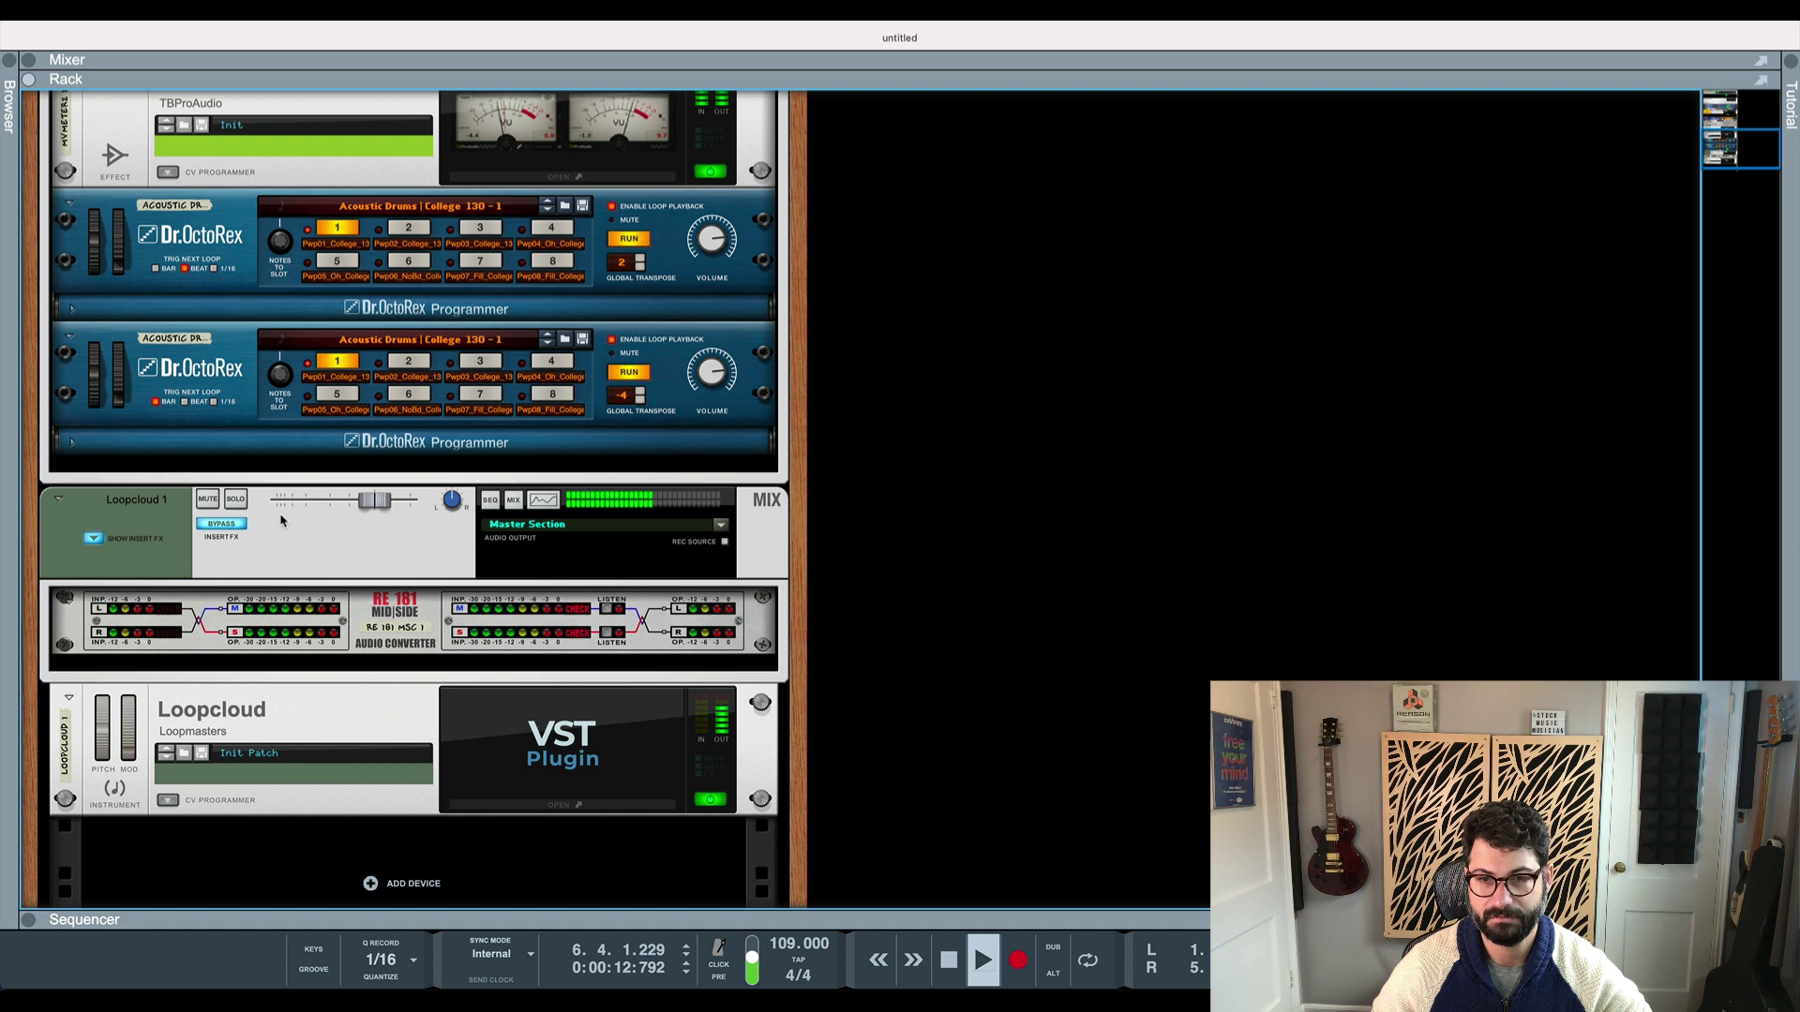
key("super+Tab")
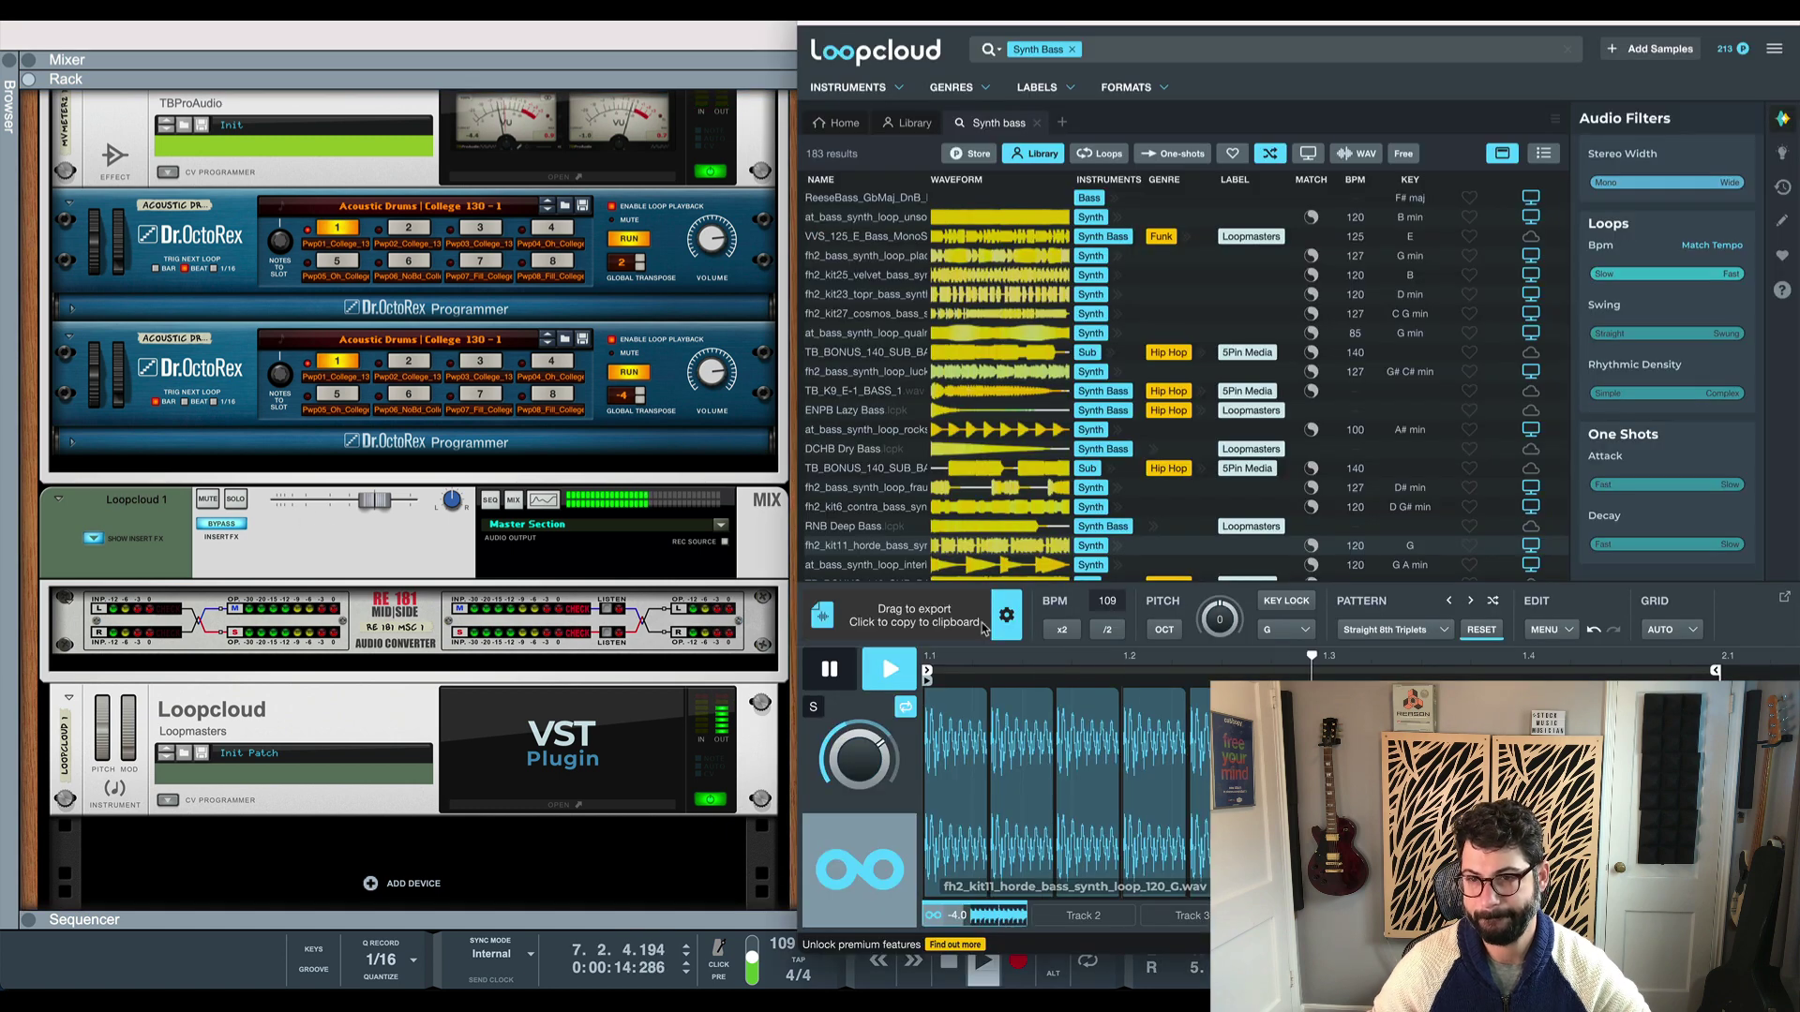
Switch the pattern via Hip Hop Snare 2 to Bass Techno Arp 4, pitch up 8 semitones, then pause
left_click(1406, 630)
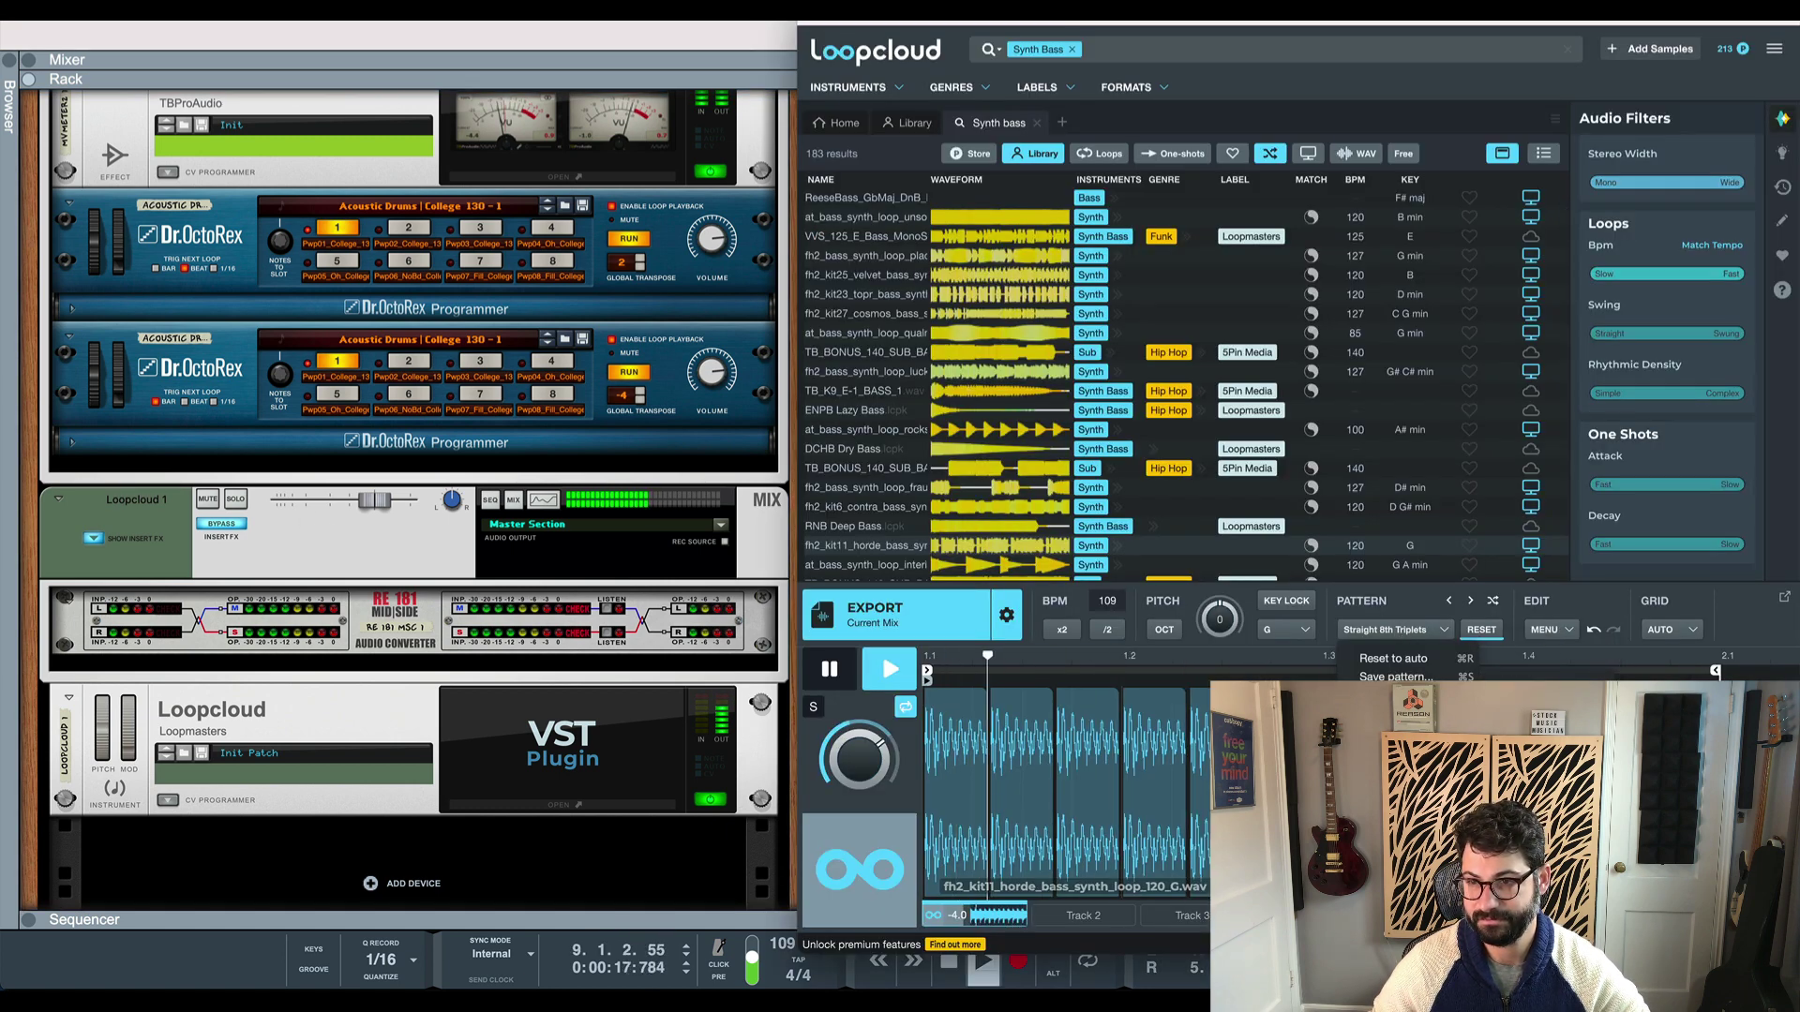
left_click(1397, 699)
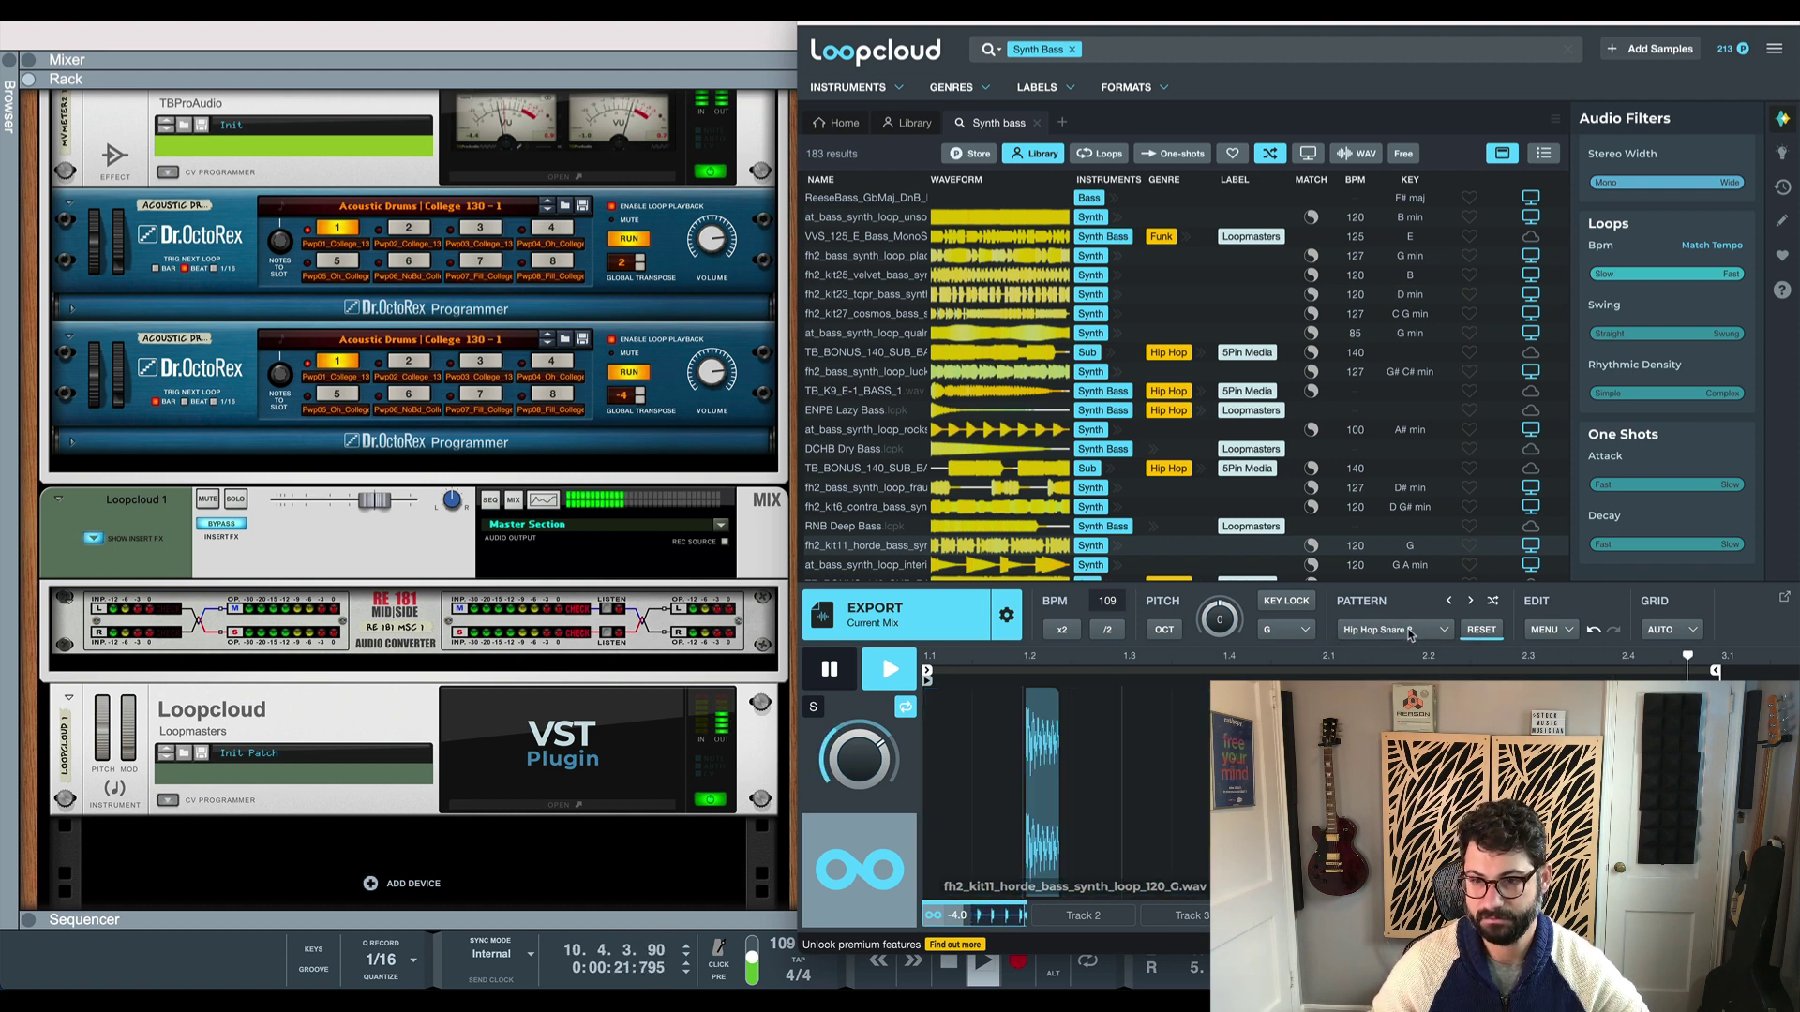
left_click(1409, 629)
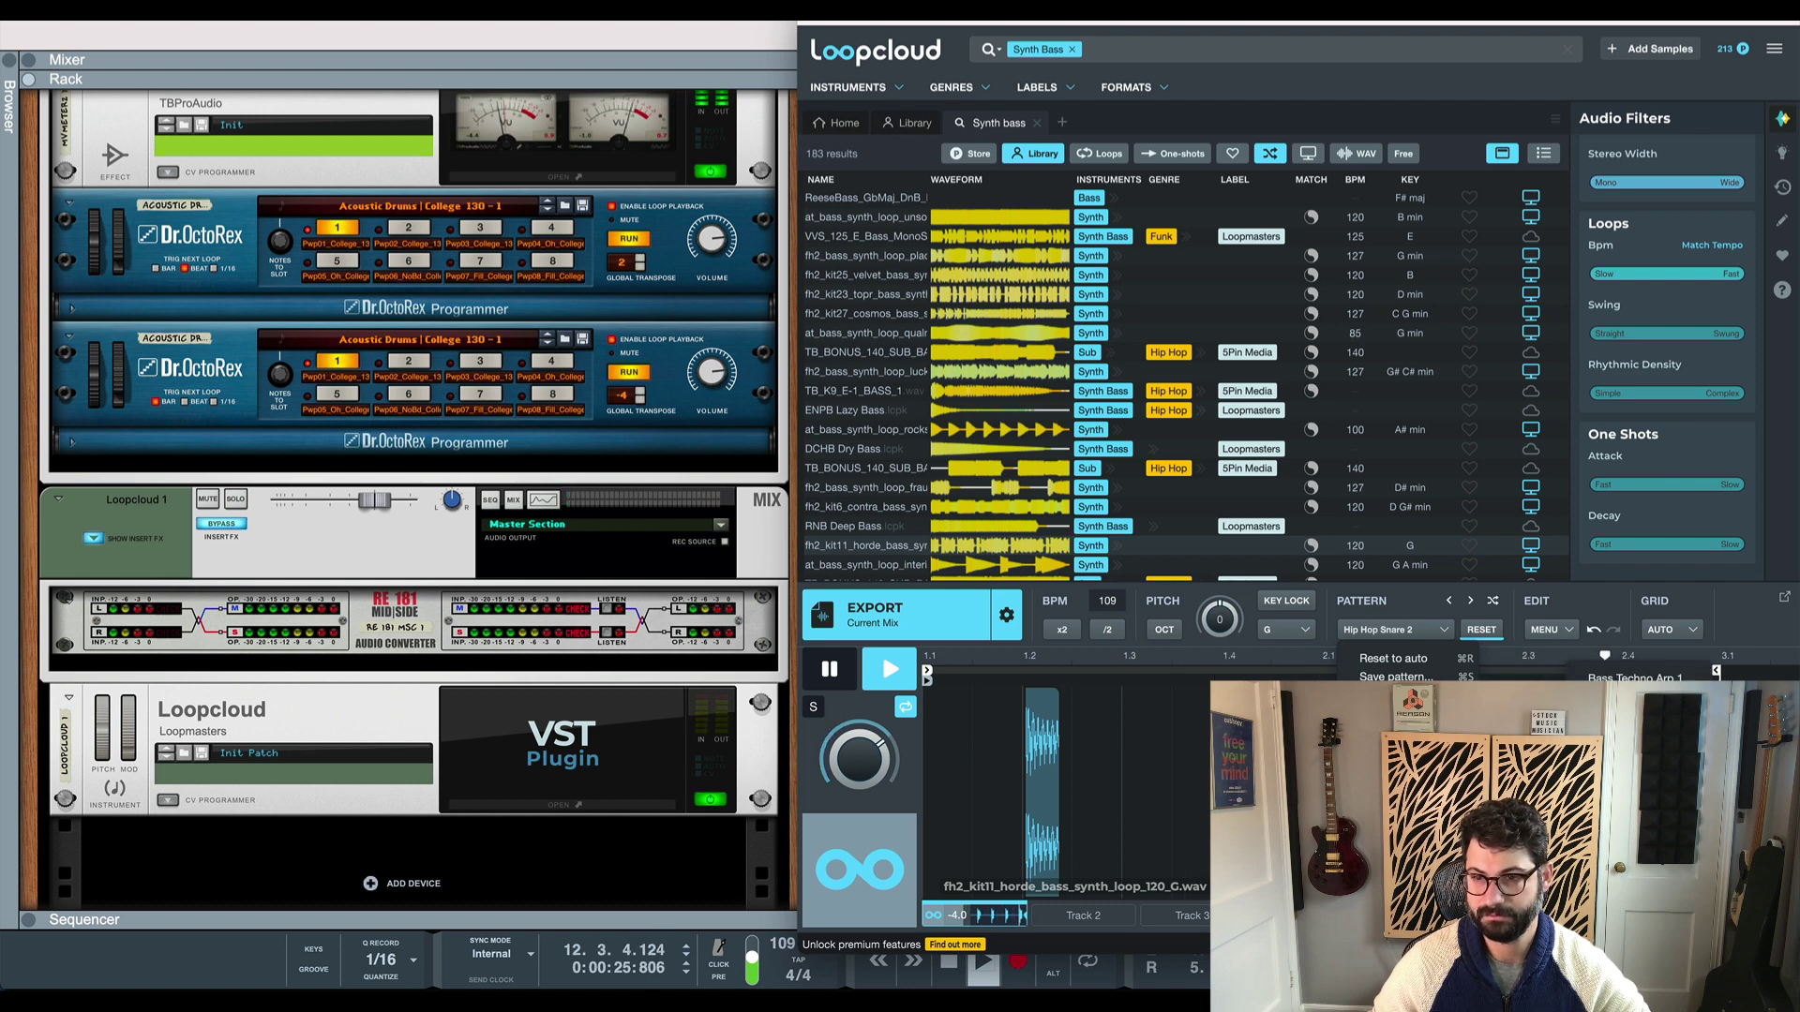
left_click(1397, 717)
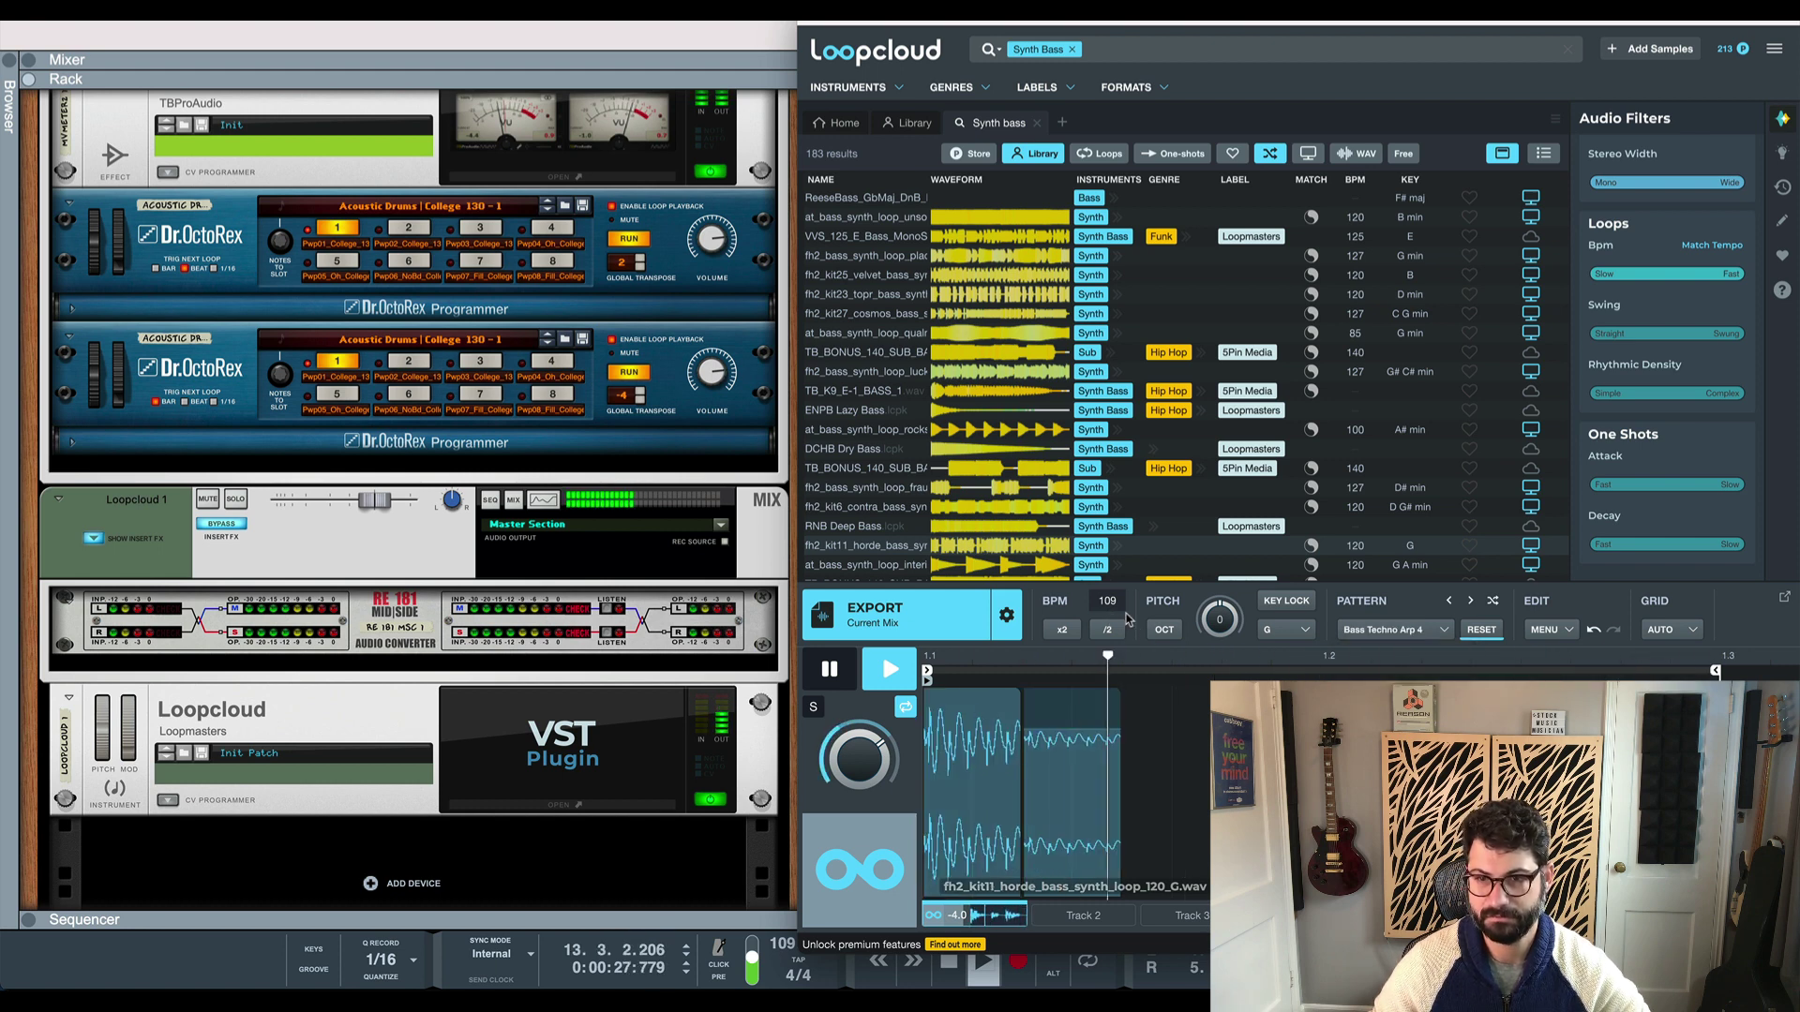
scroll(1239, 625, "up", 7)
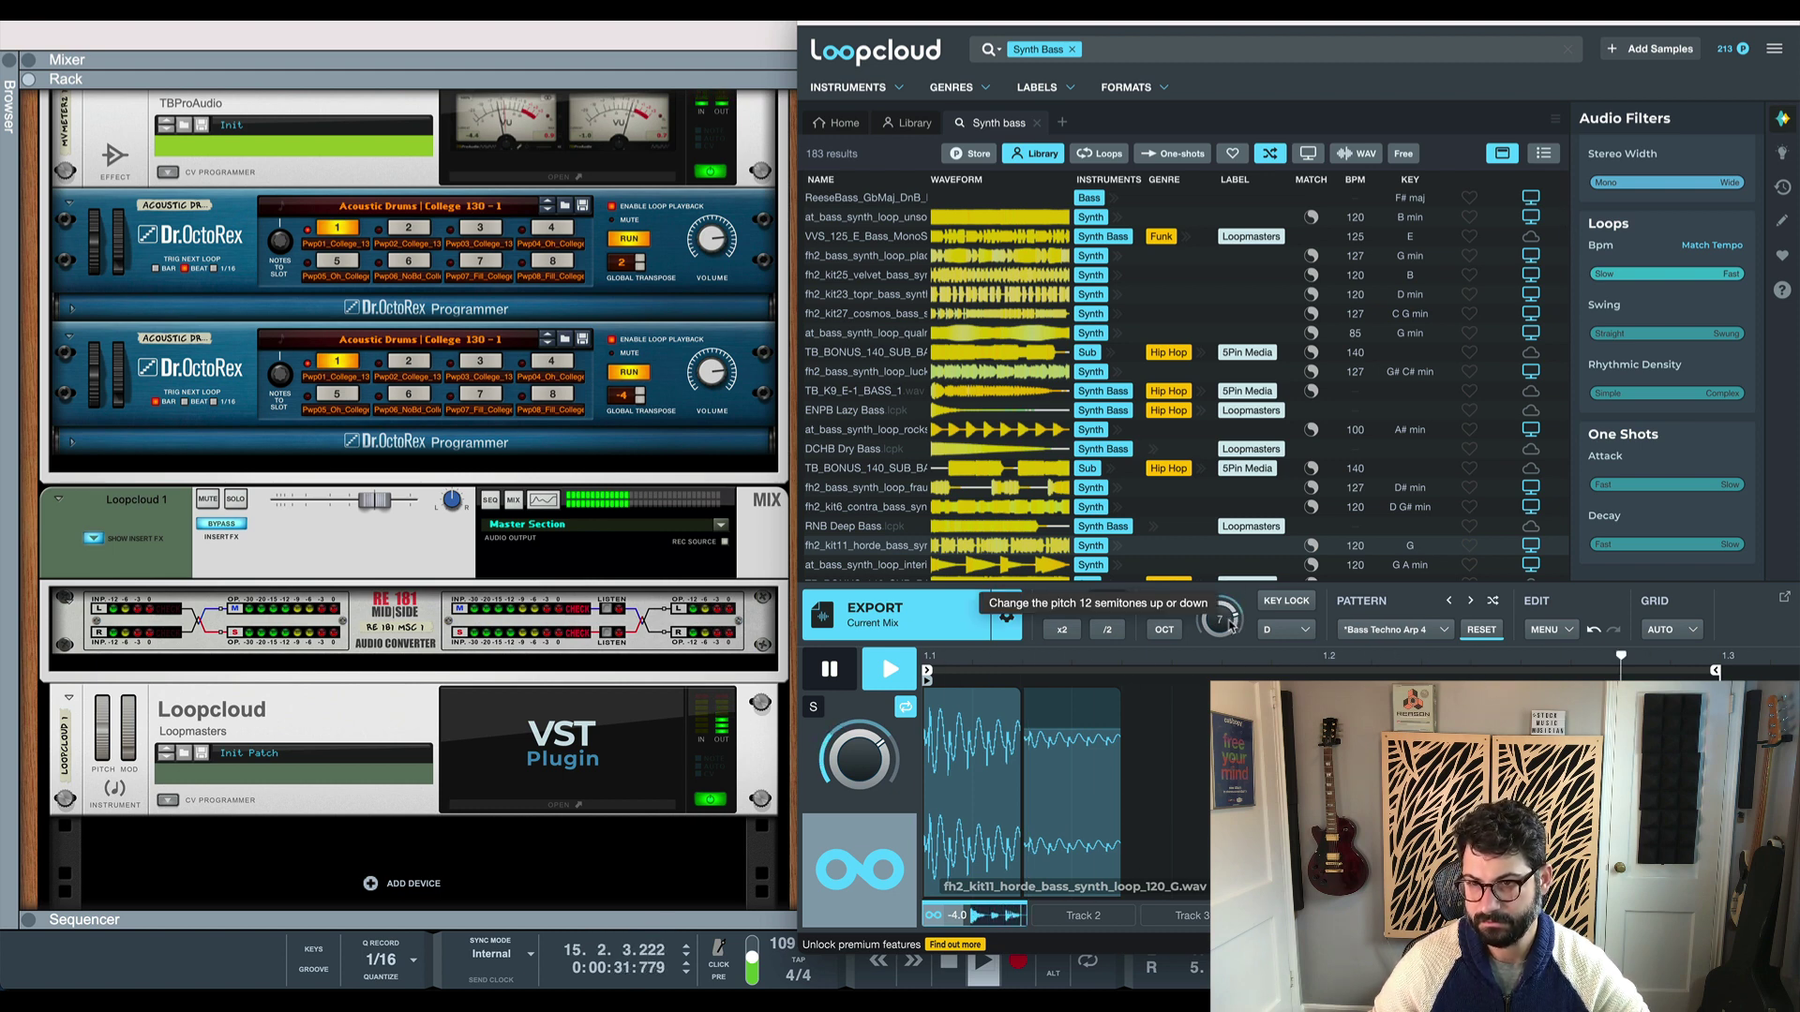
scroll(1221, 620, "up", 1)
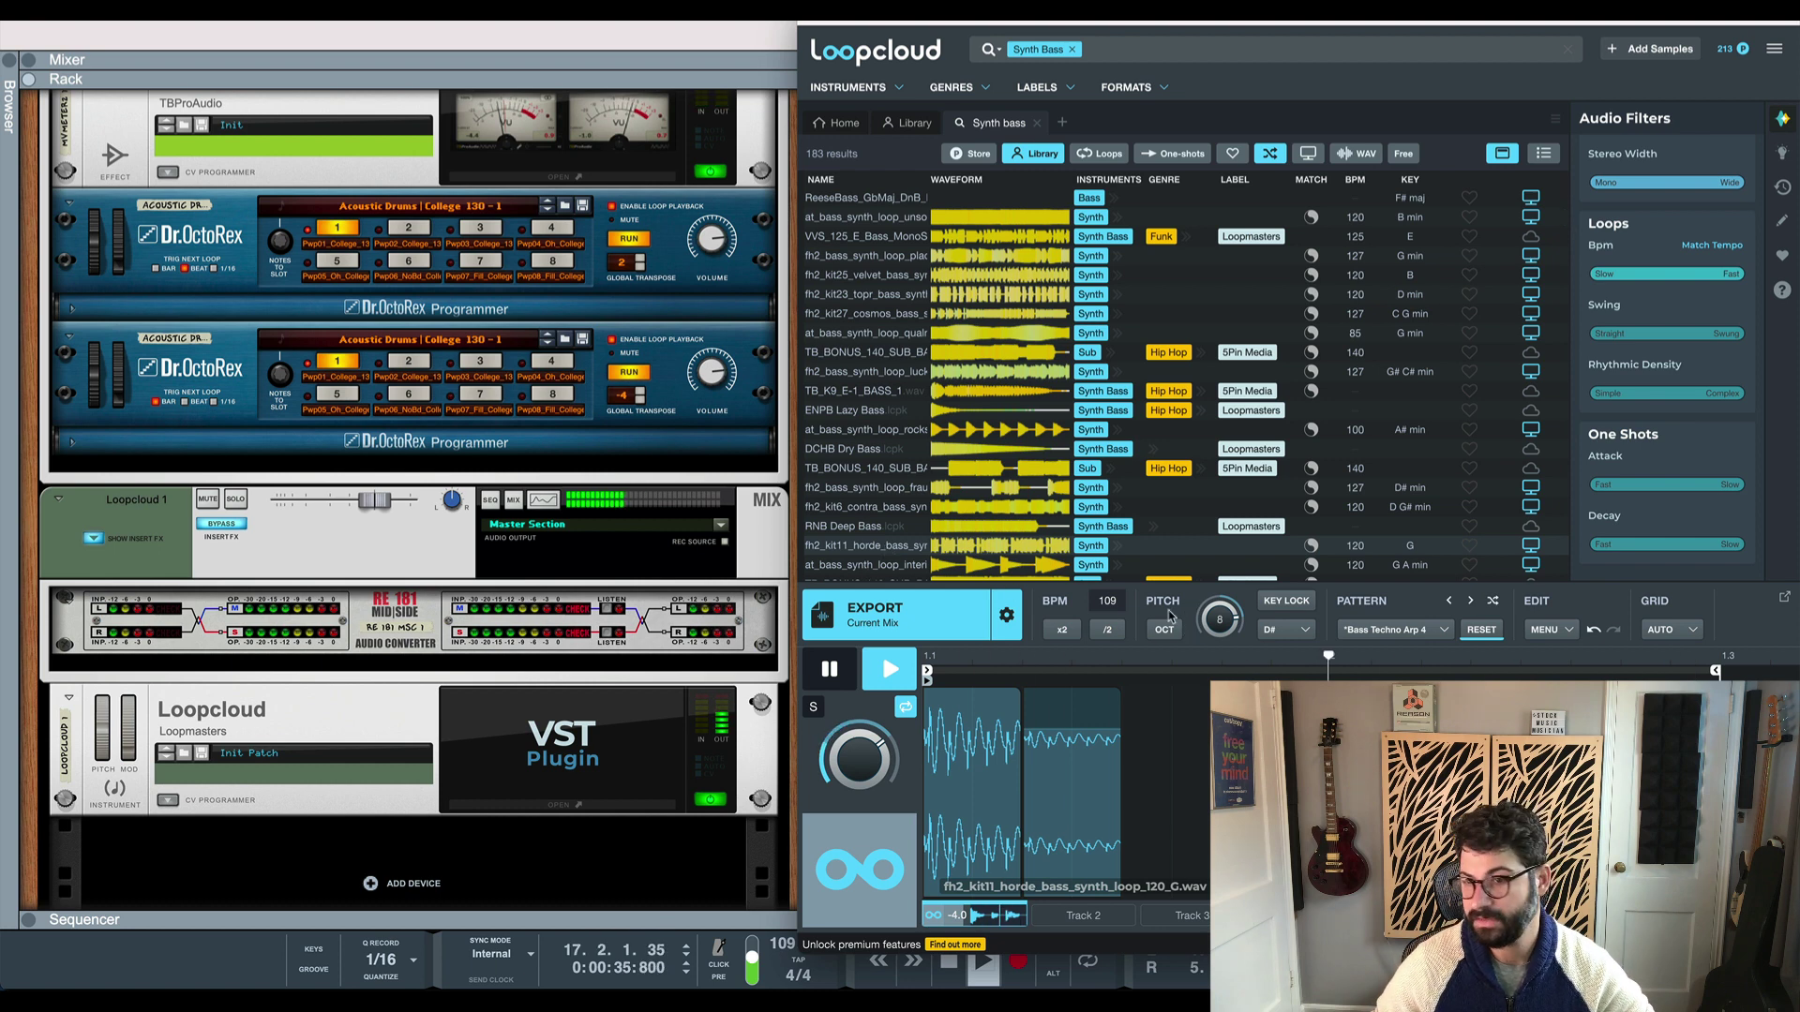
left_click(881, 656)
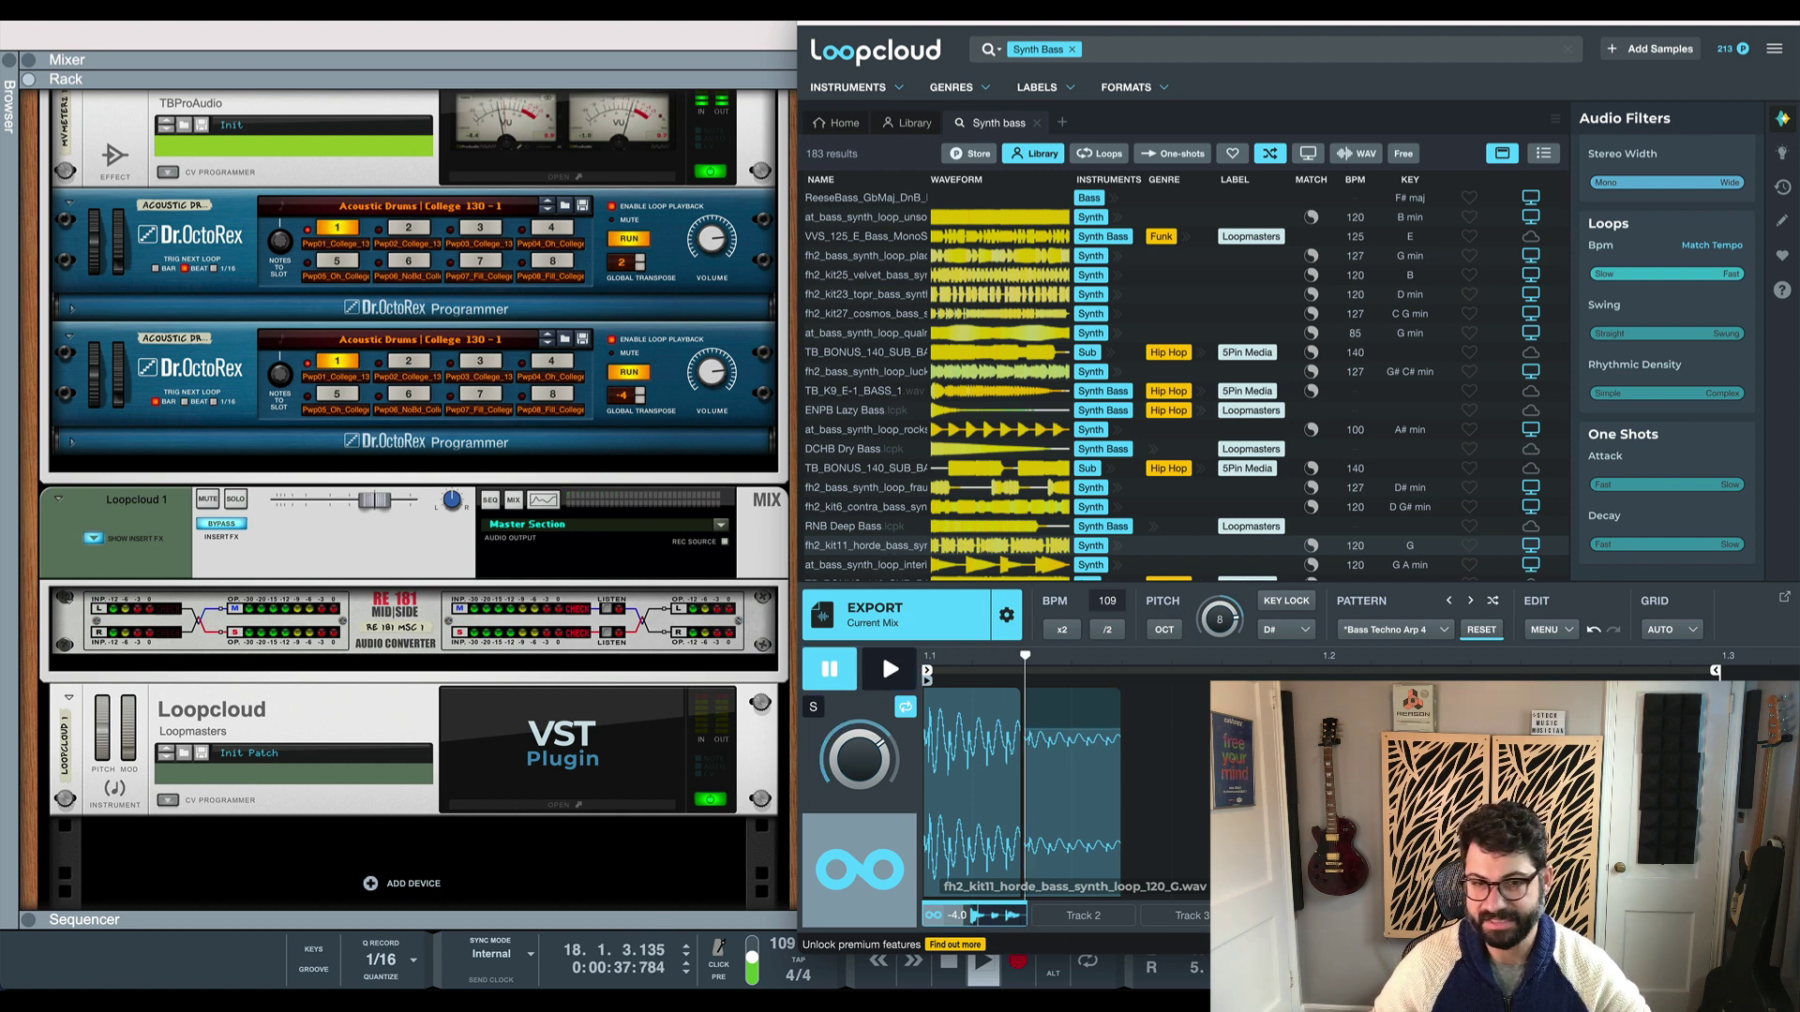
Stop the song, select the RE 181 mid/side converter, and flip the rack to its cabled back panel
right_click(555, 769)
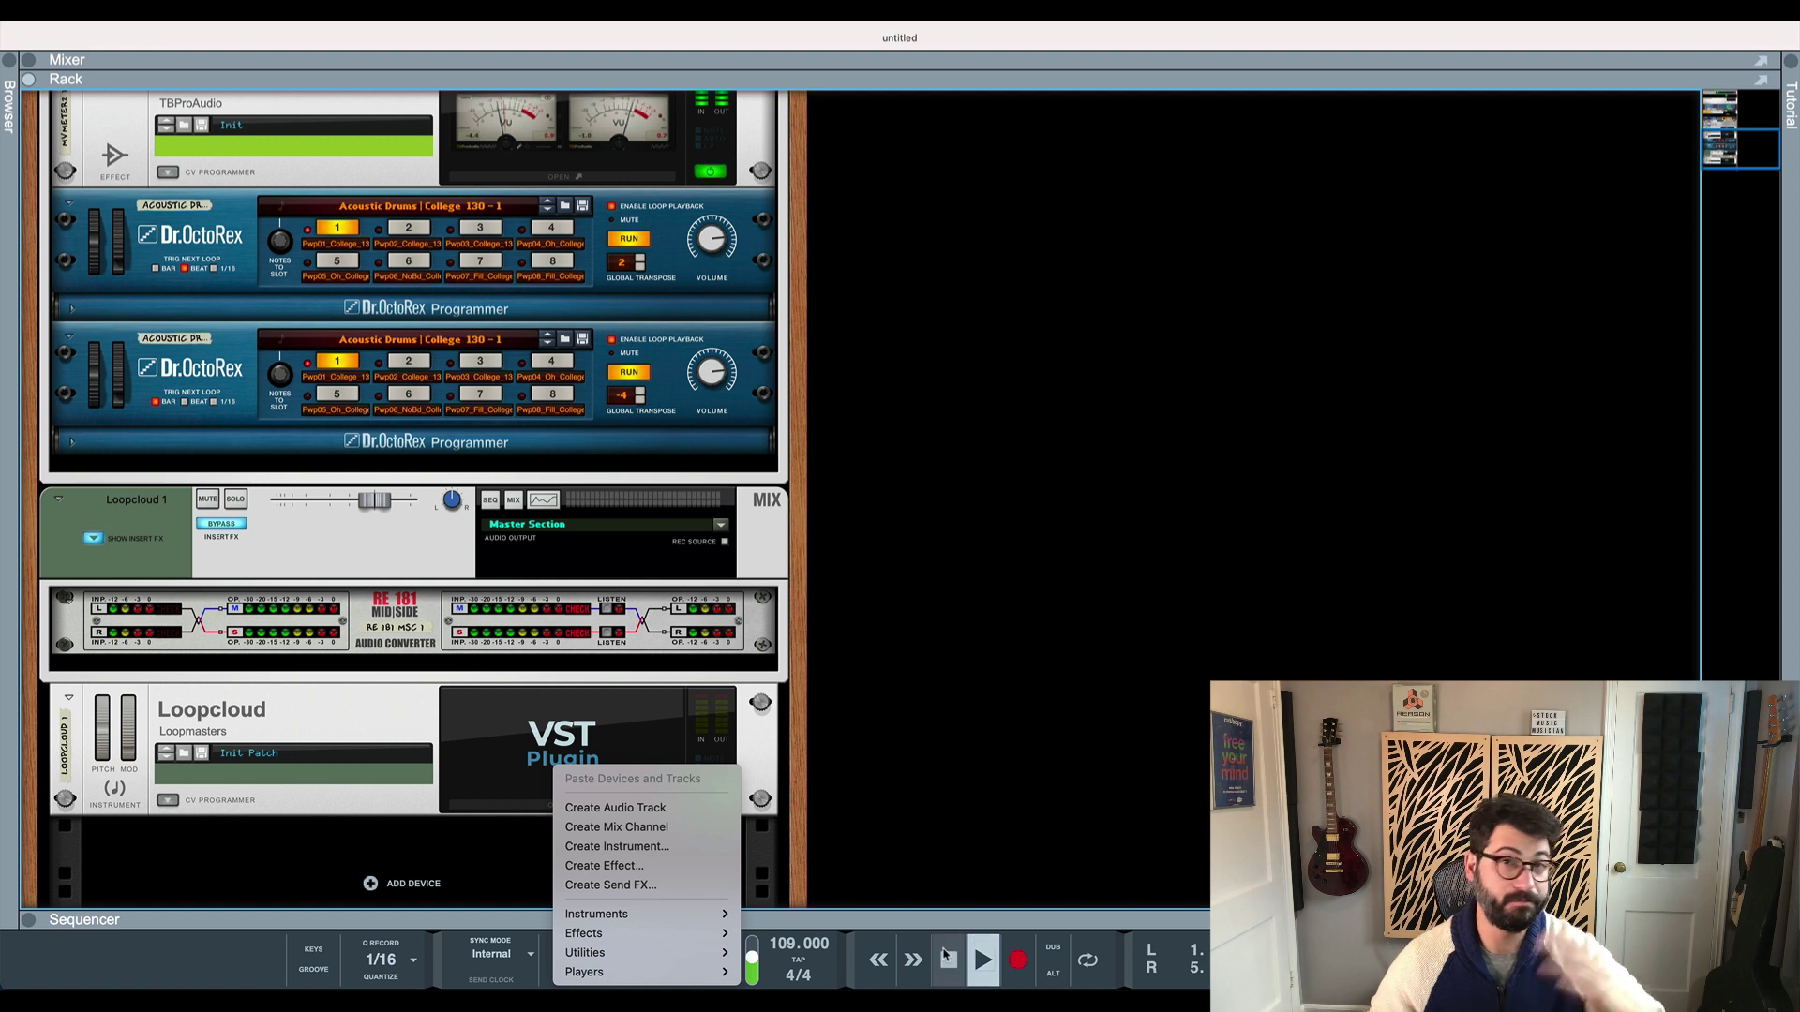
left_click(972, 851)
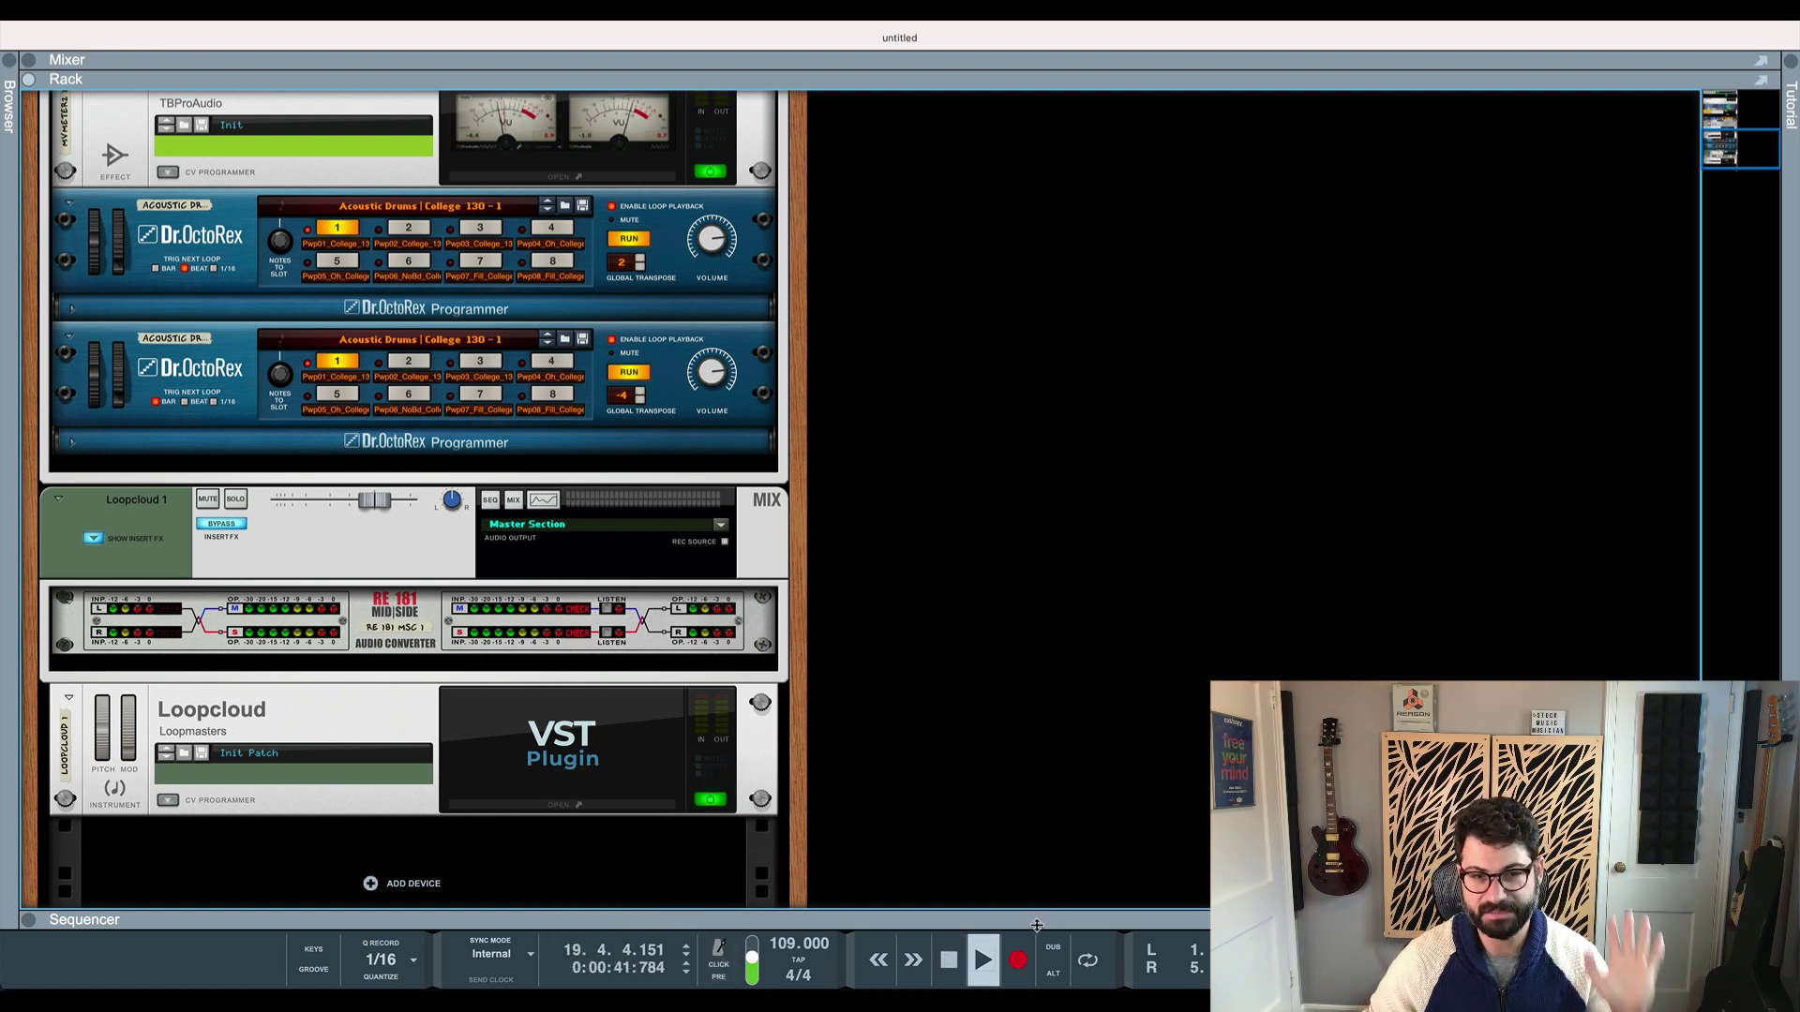
left_click(949, 958)
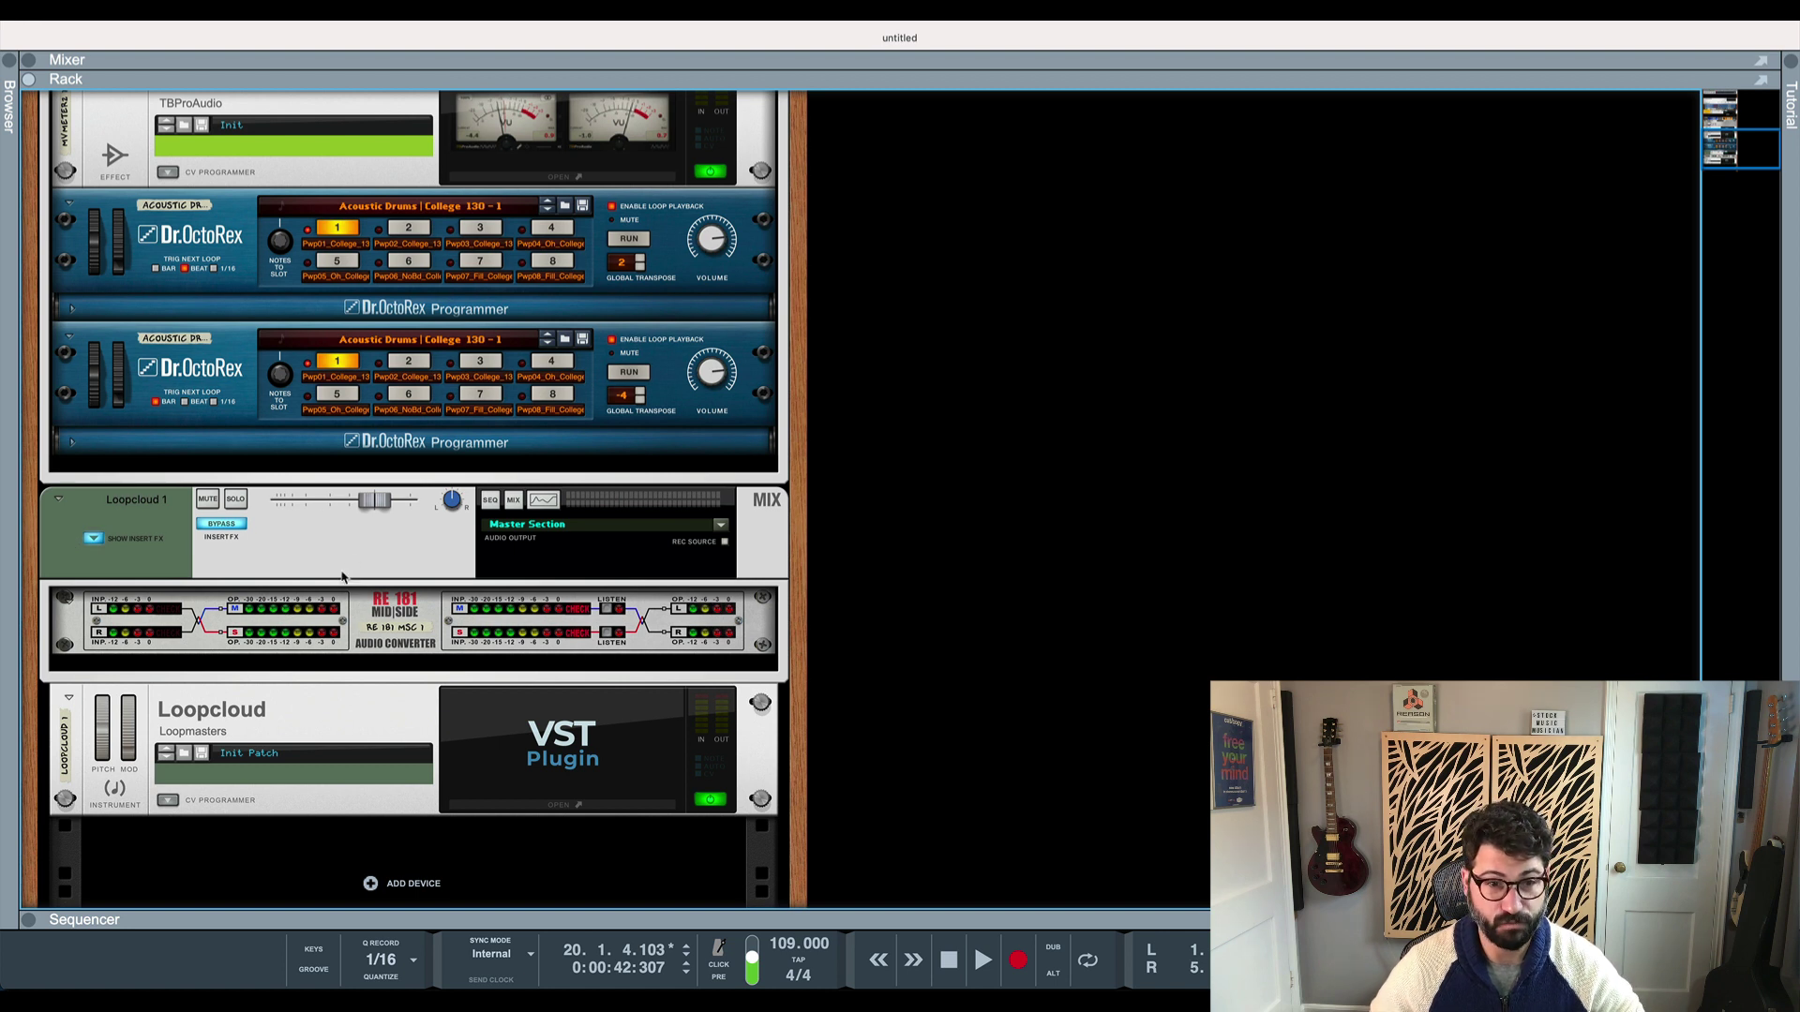
left_click(378, 614)
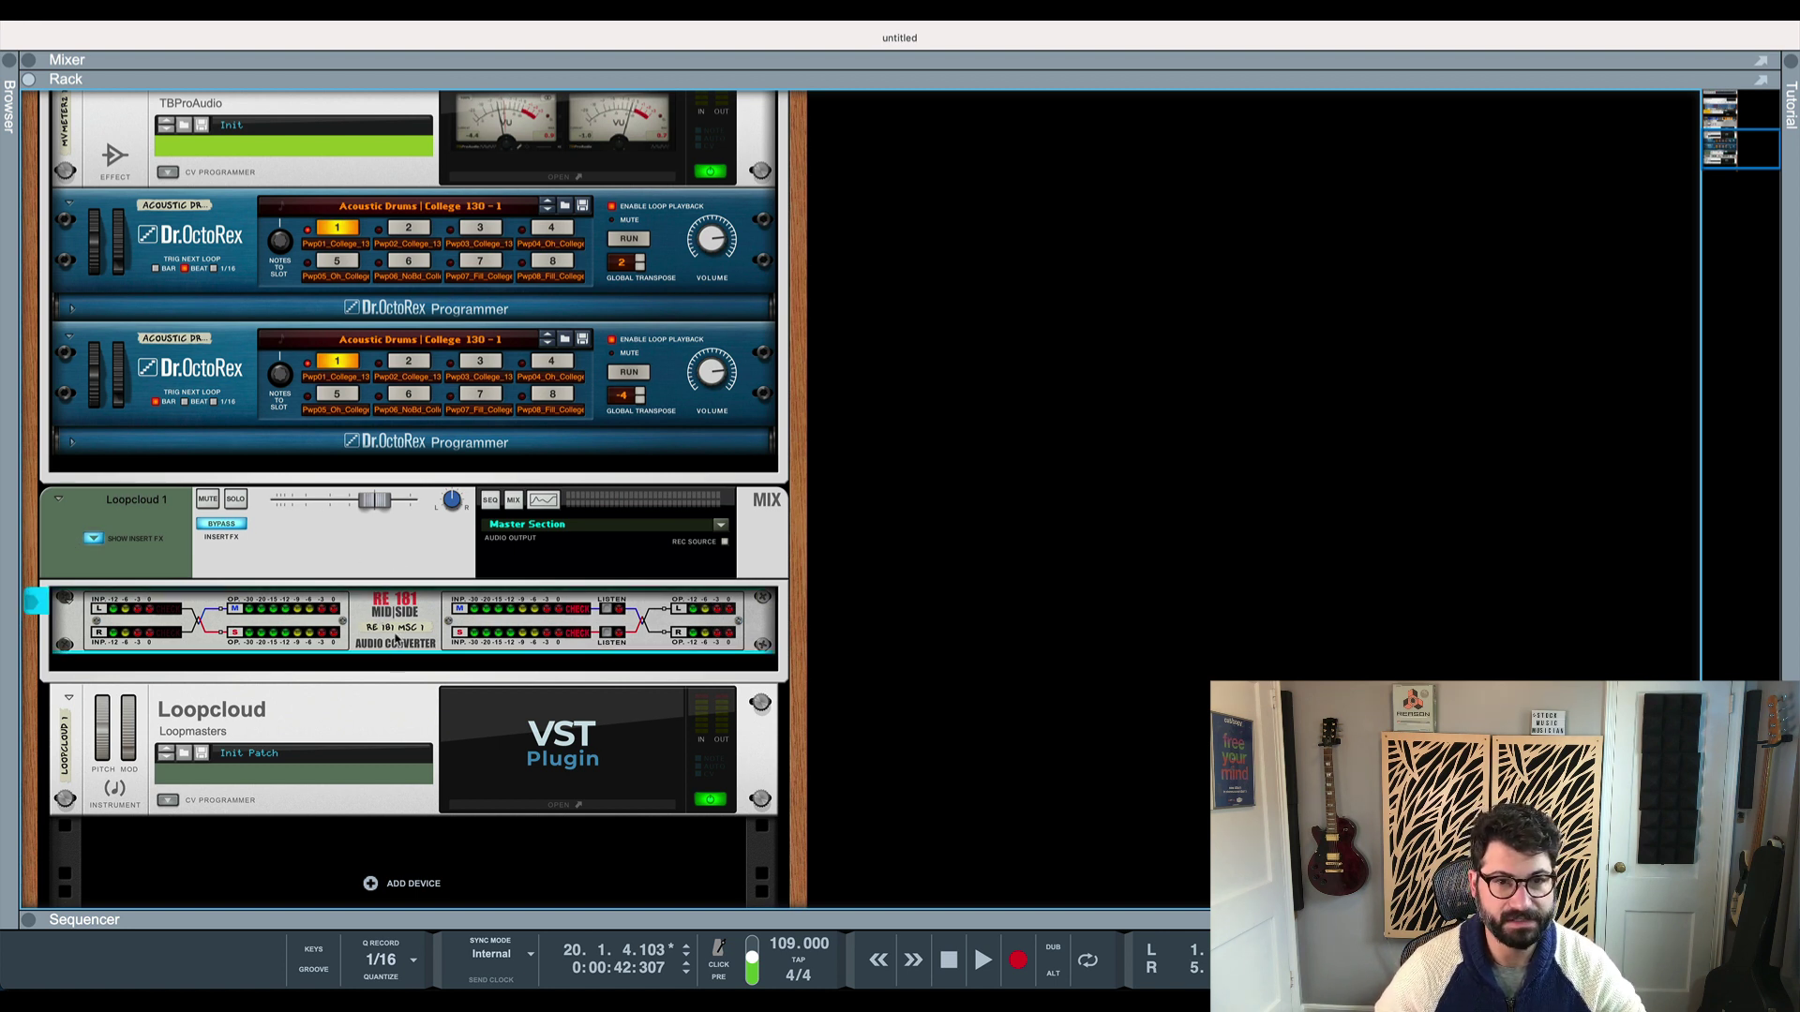
right_click(401, 628)
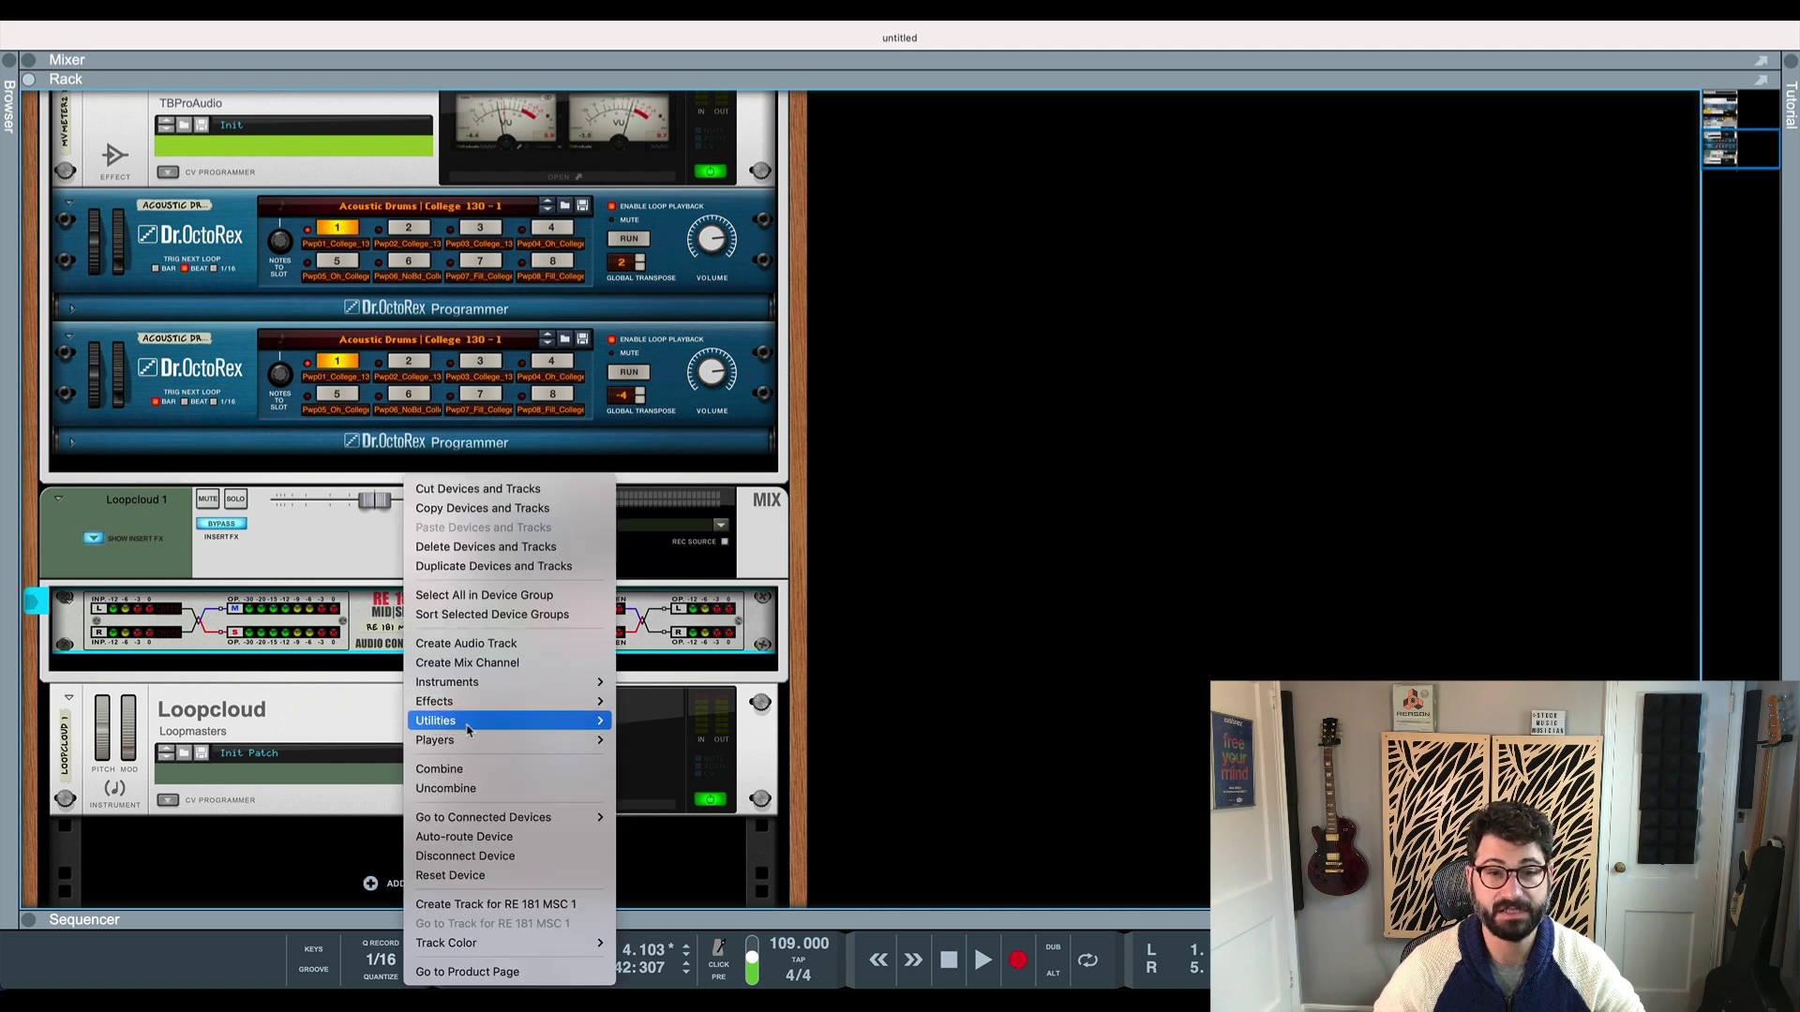
left_click(1165, 645)
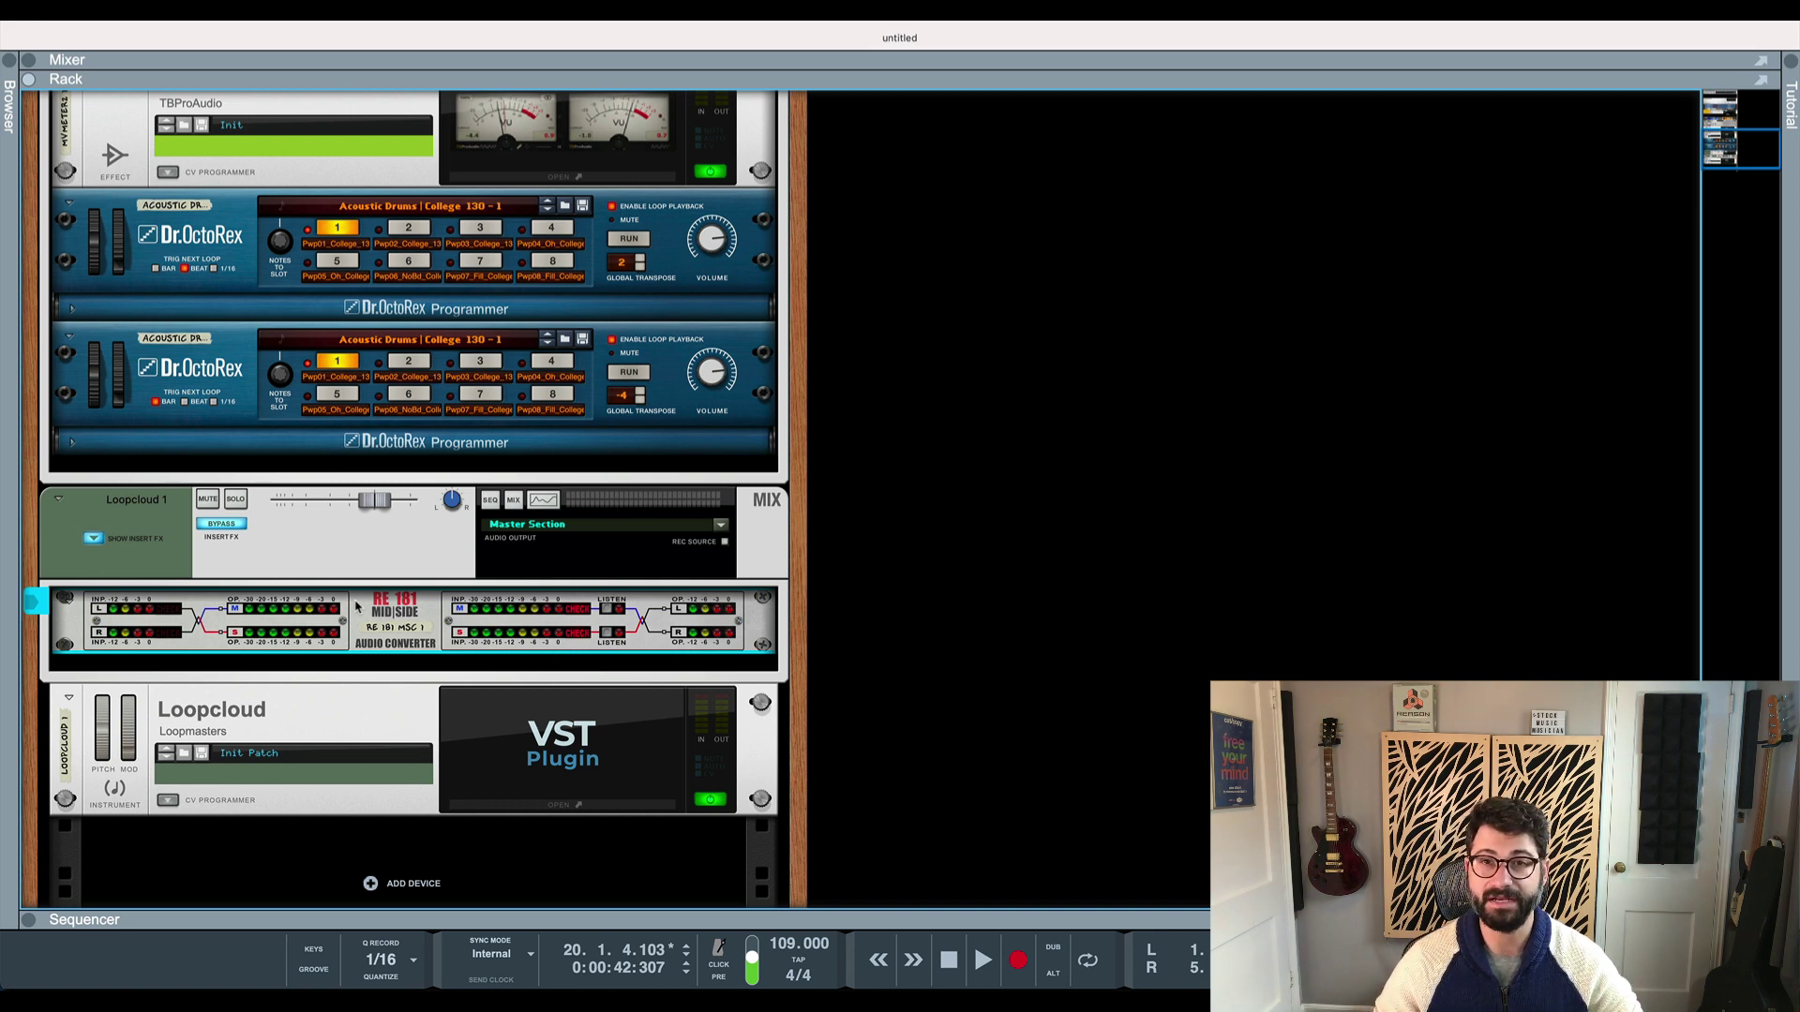
key("Tab")
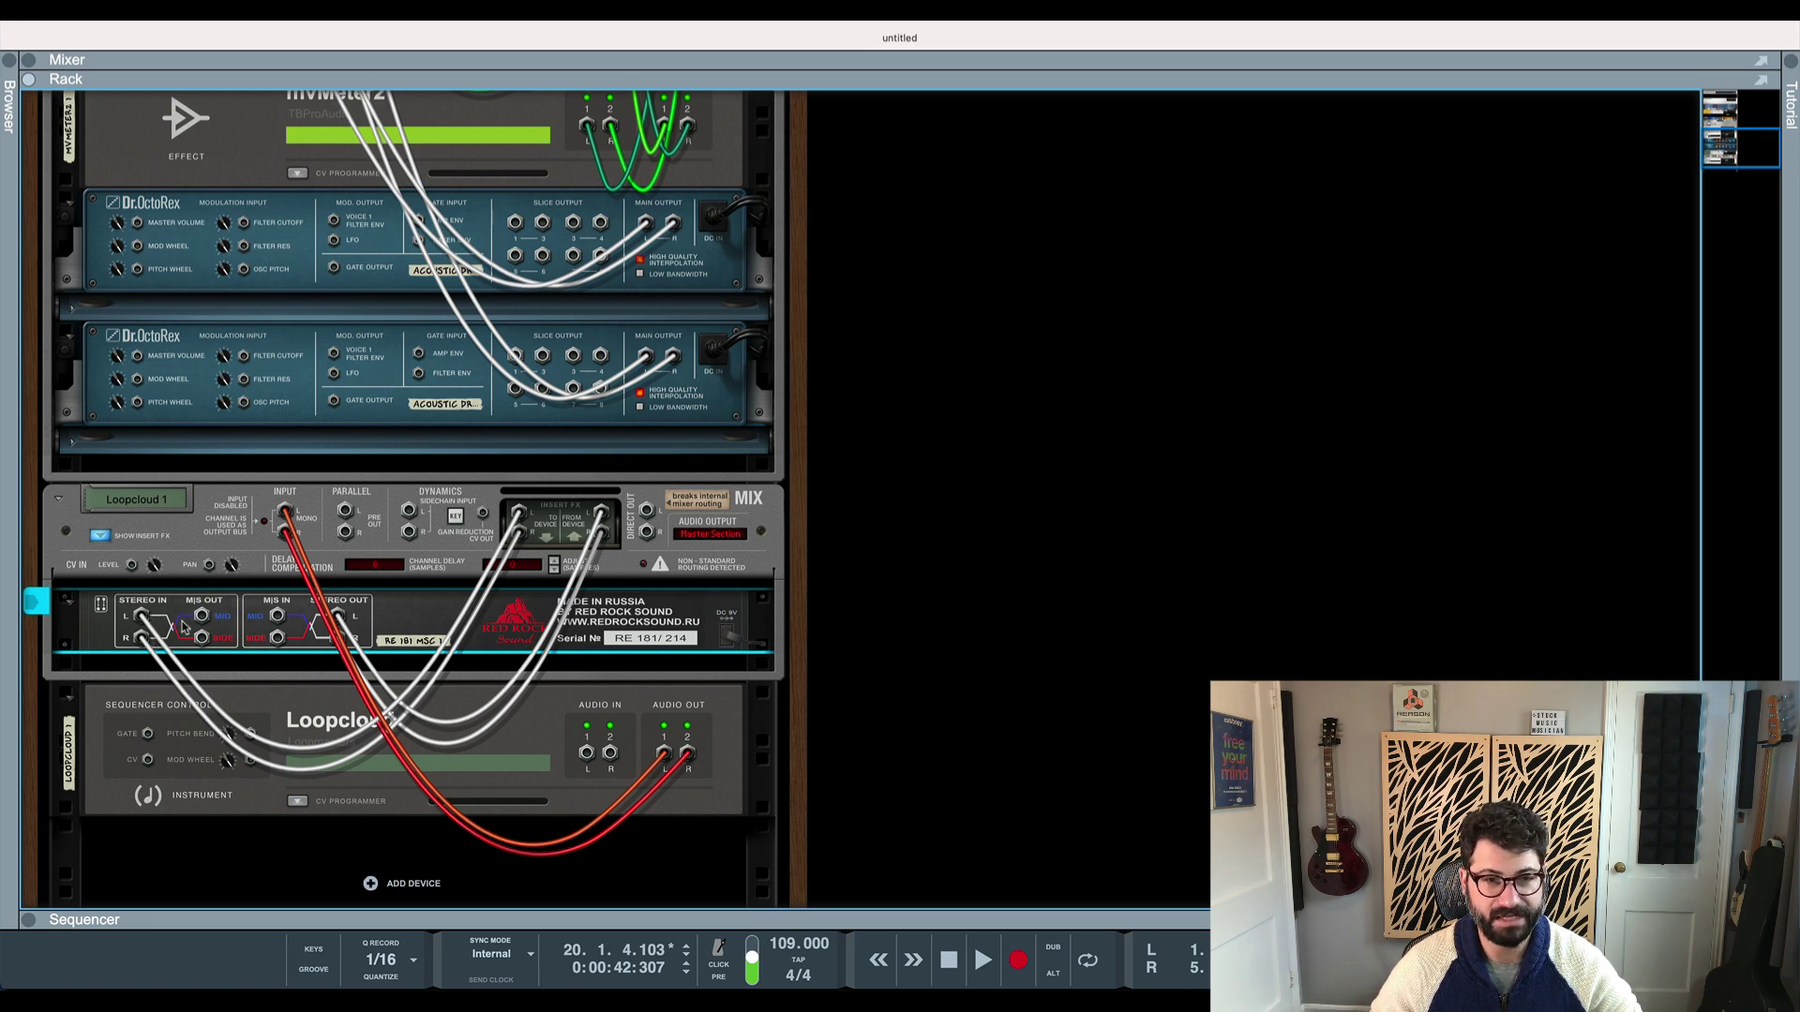
Select the Loopcloud channel, flip the rack to its front panels, and switch to the web browser
left_click(240, 661)
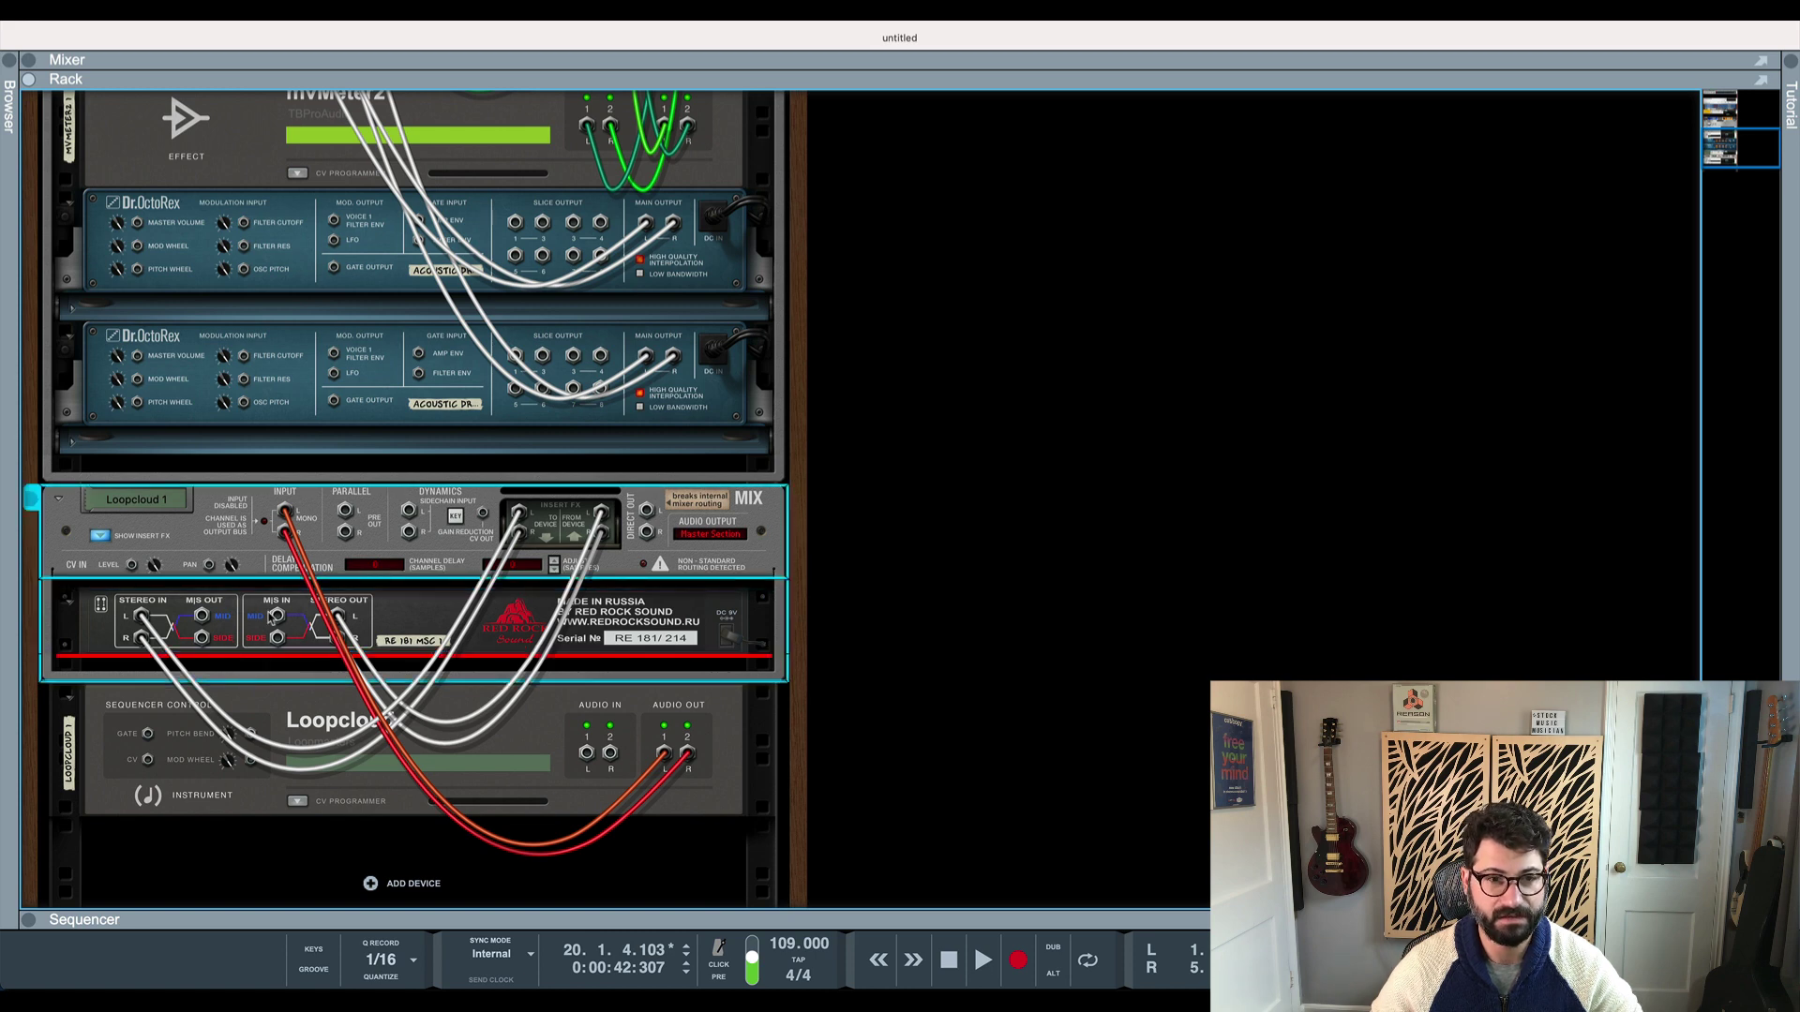
key("Tab")
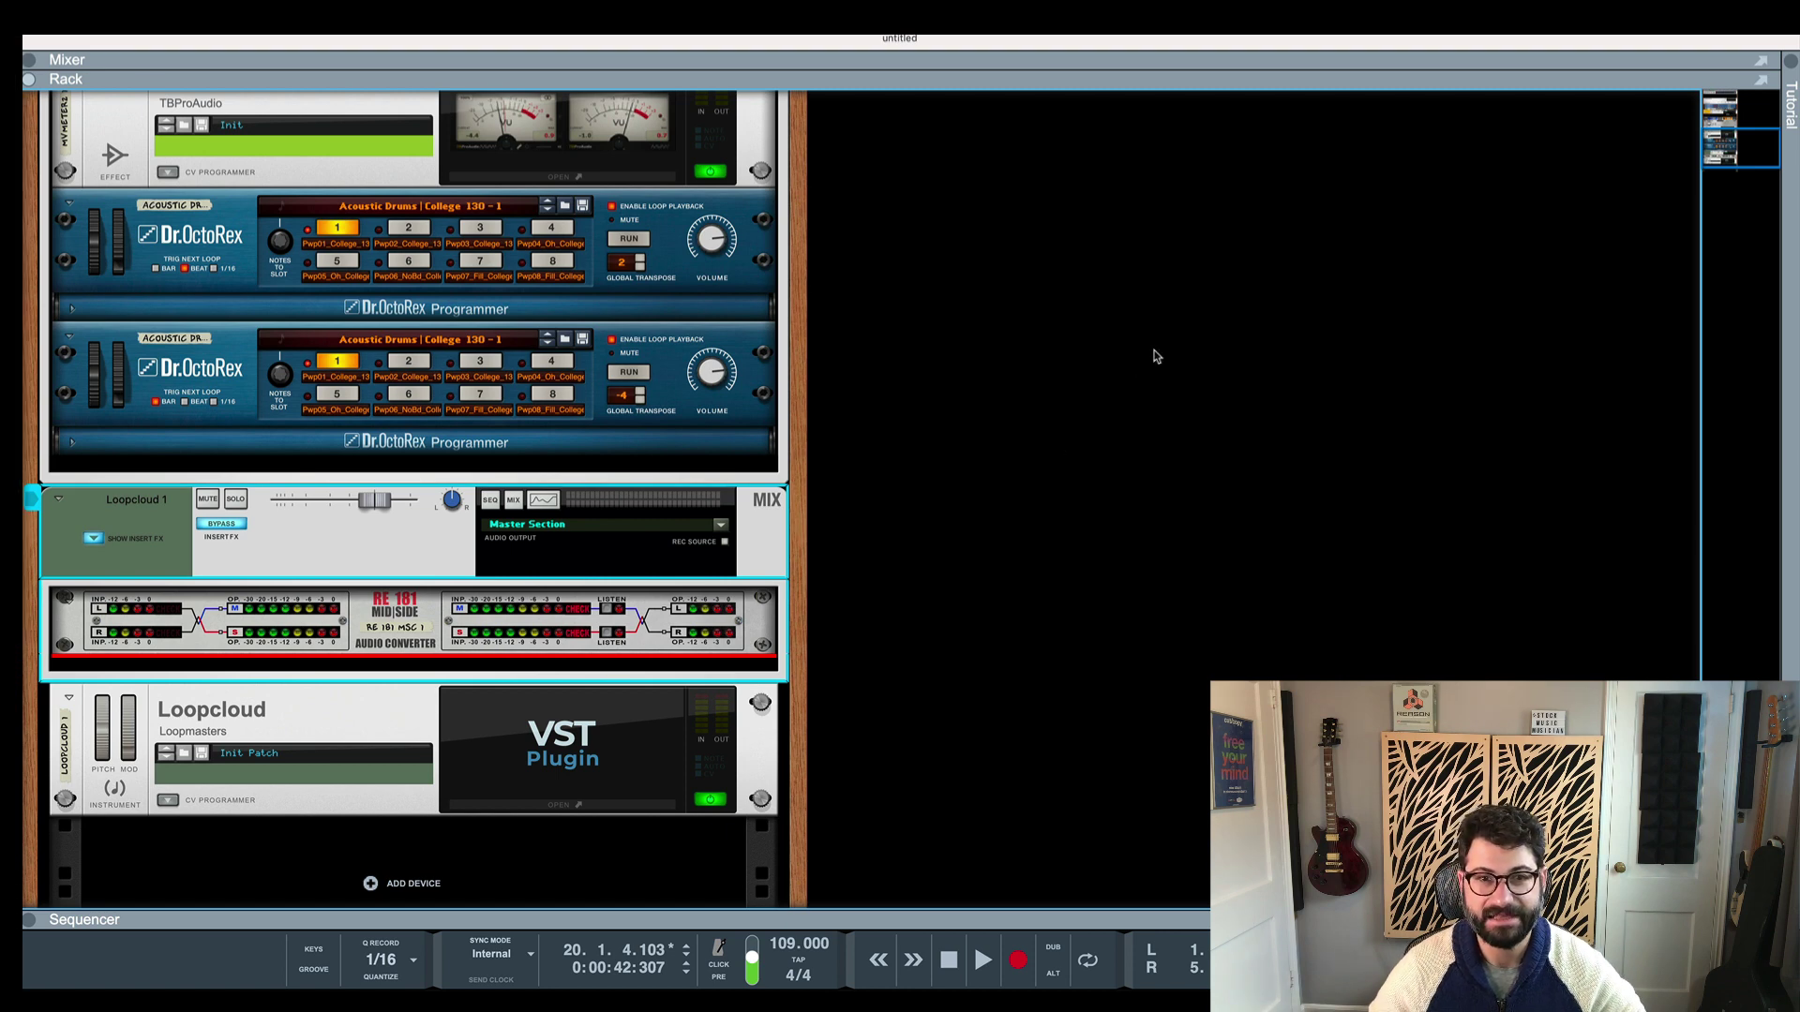
key("super+Tab")
key("super+Tab")
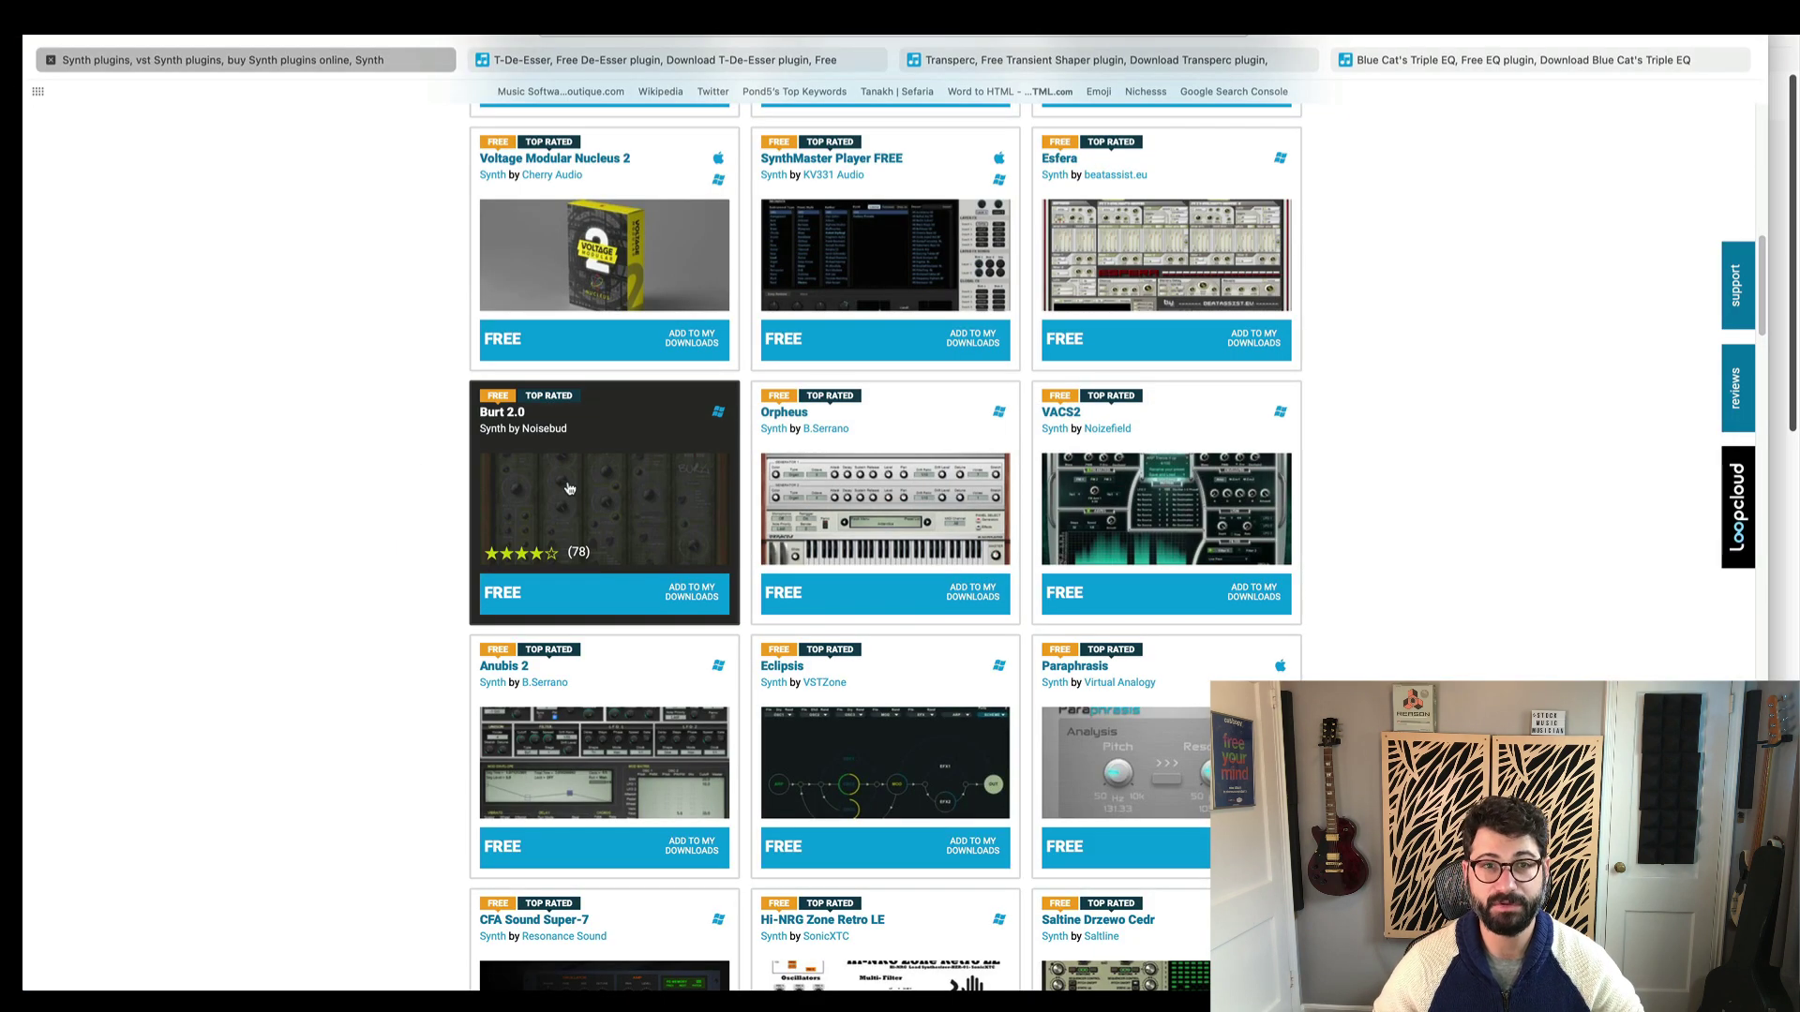
Open the Blue Cat's Triple EQ product page and enlarge its interface screenshot
left_click(1511, 59)
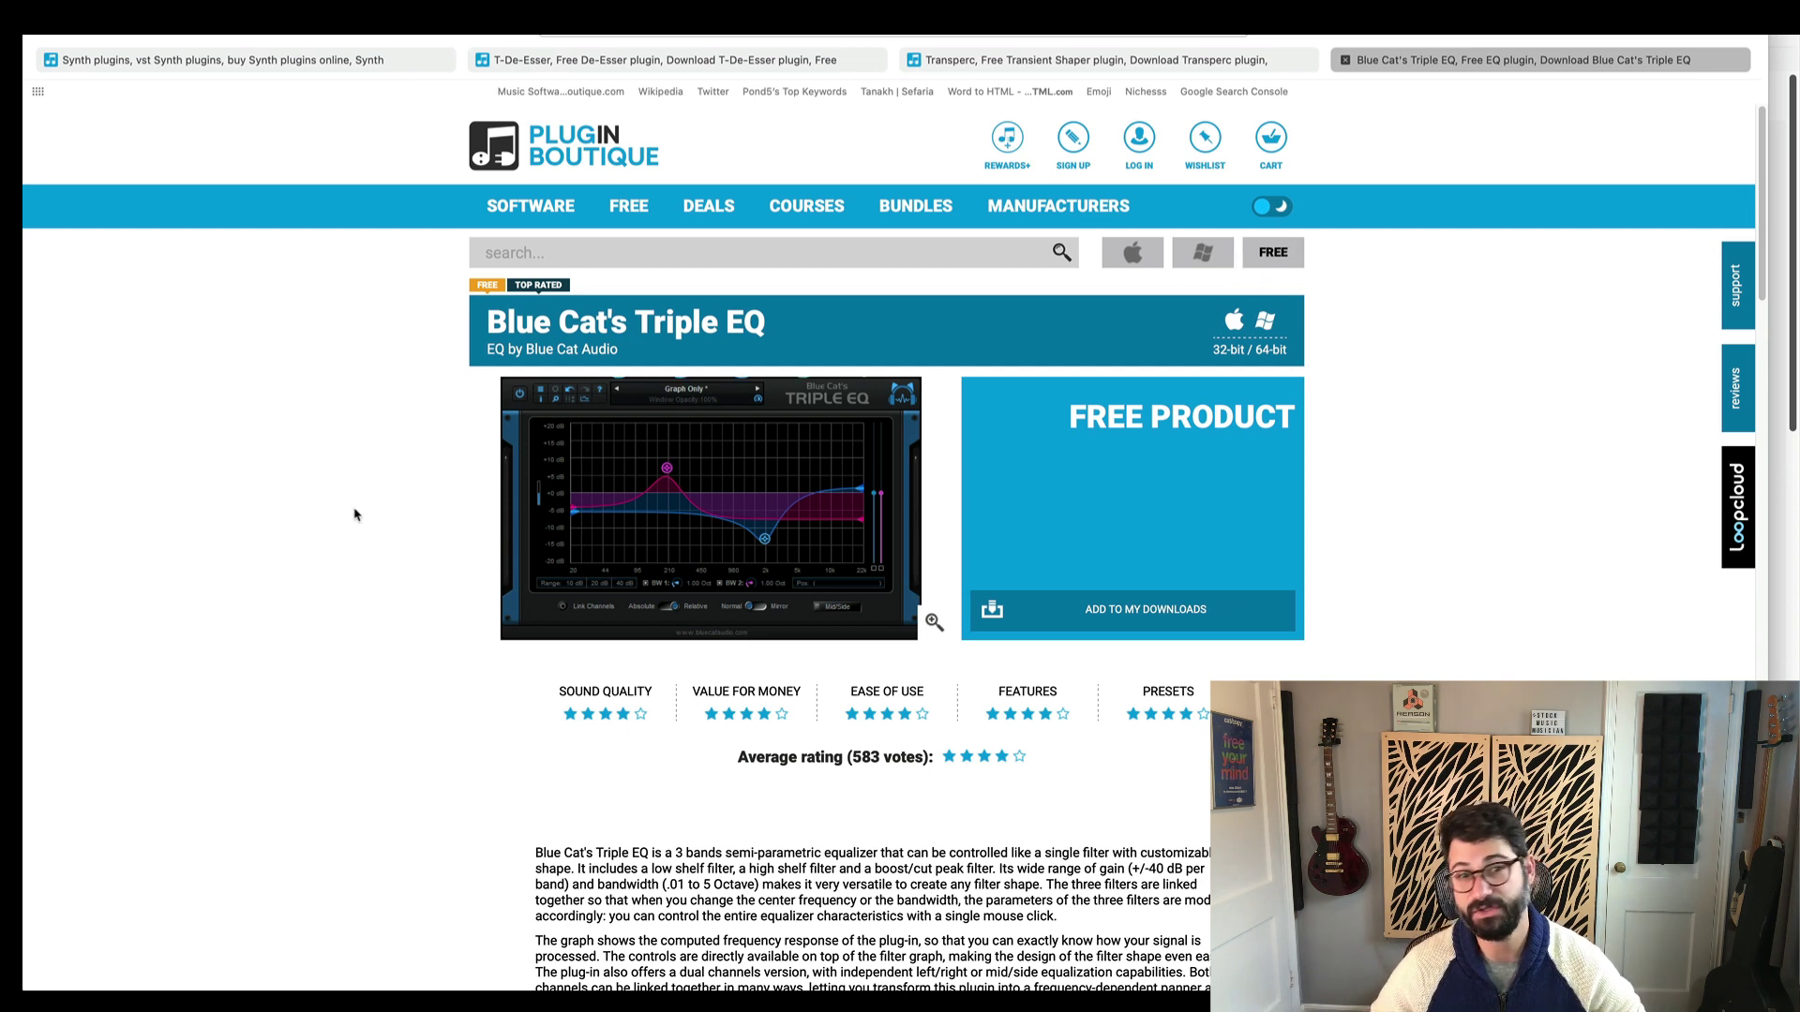
left_click(932, 625)
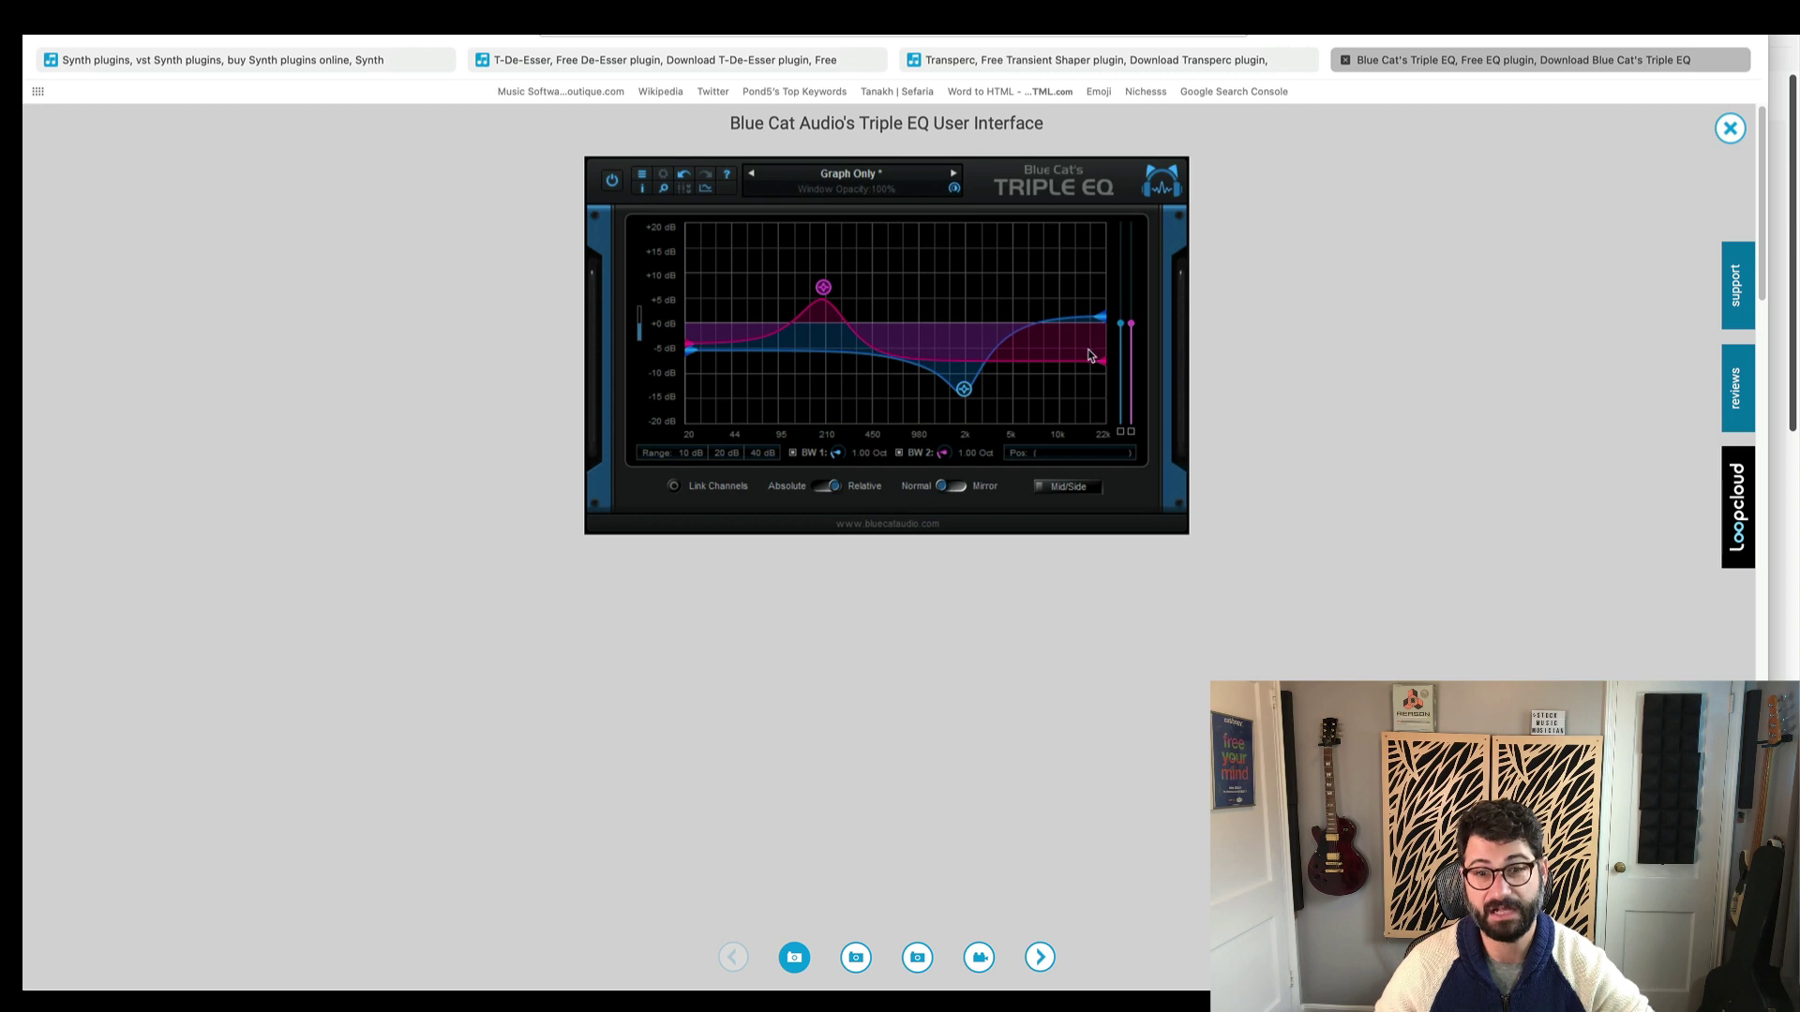
Switch to the free Transperc transient shaper page by Apisonic Labs
left_click(1206, 65)
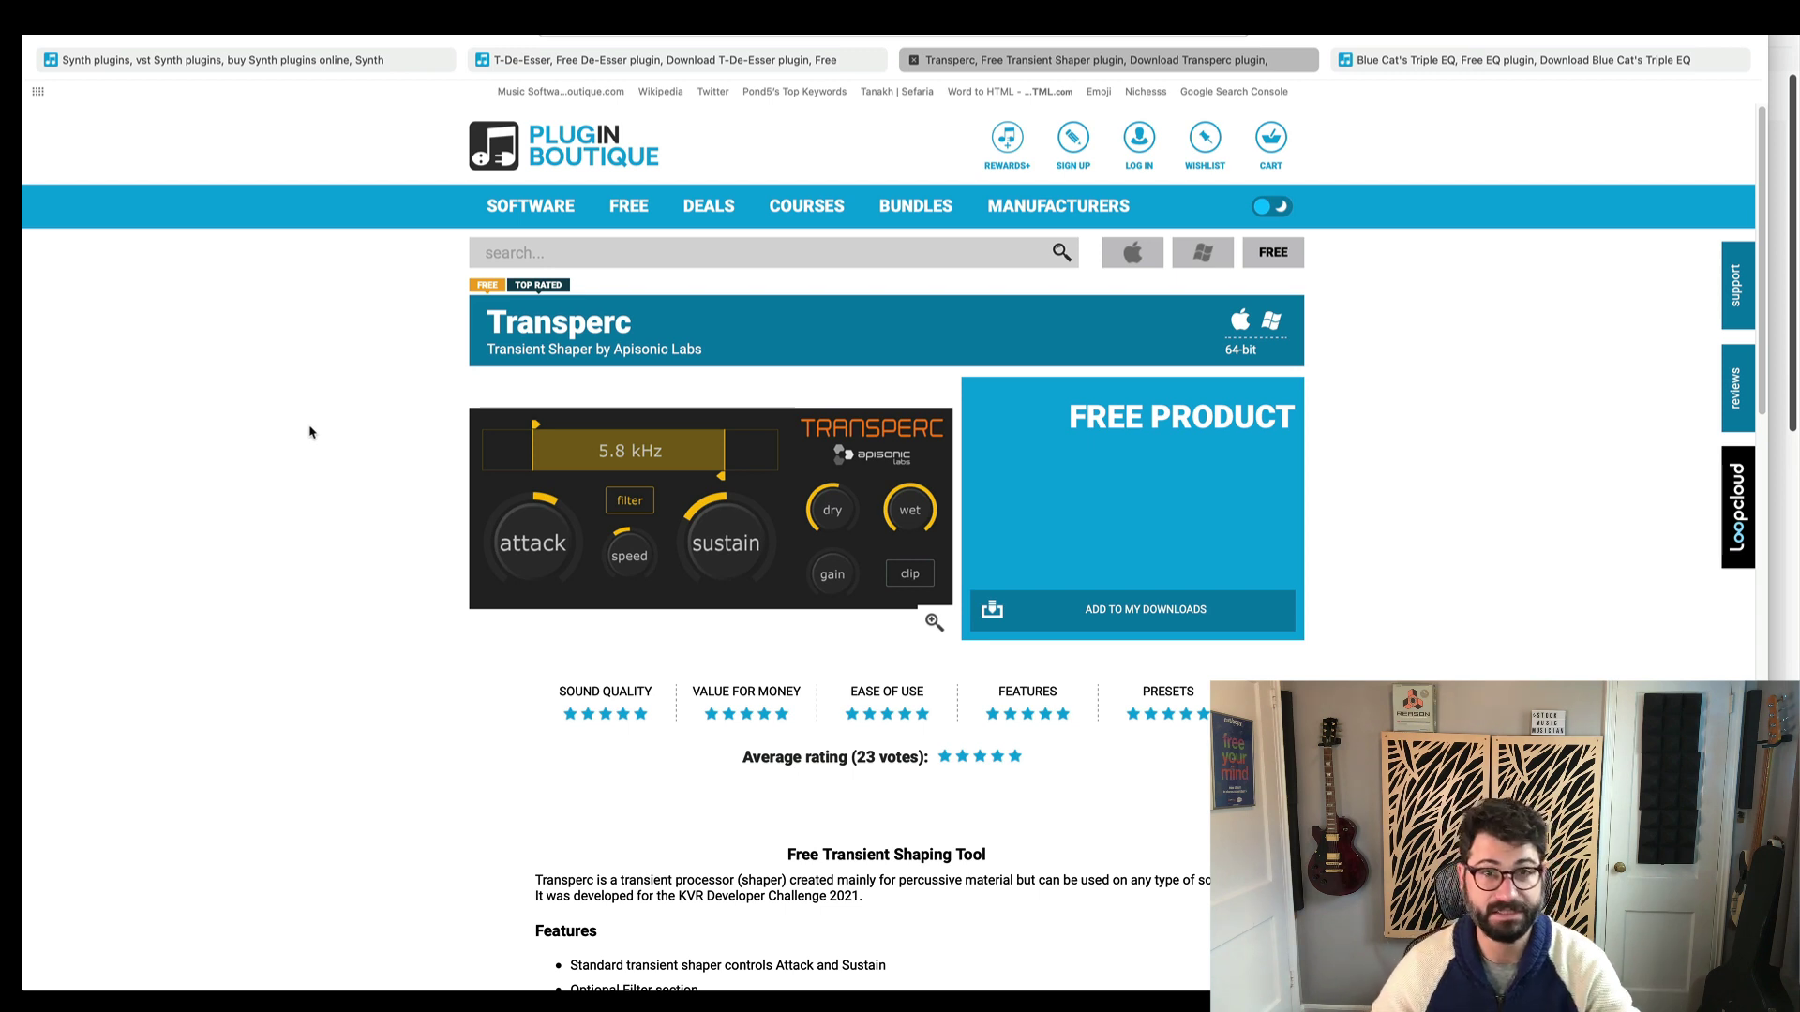
Open the T-De-Esser product page and enlarge its Techivation interface image
left_click(630, 69)
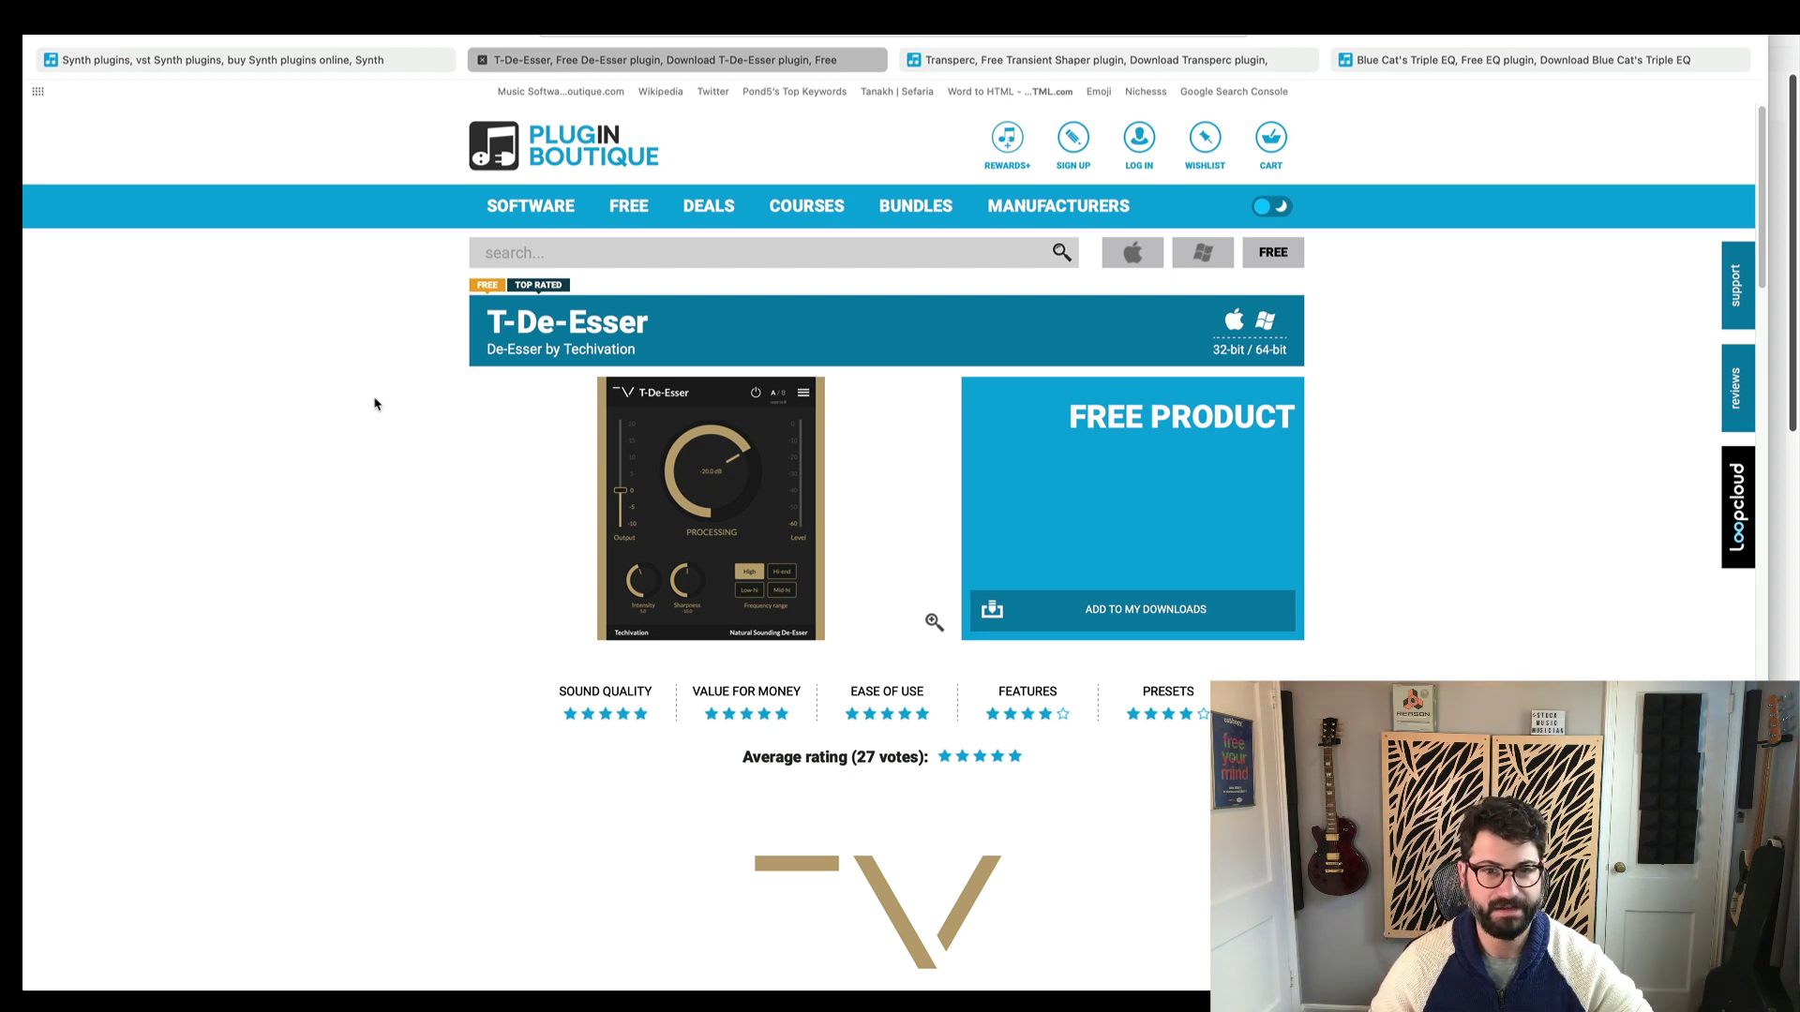
mouse_move(786, 430)
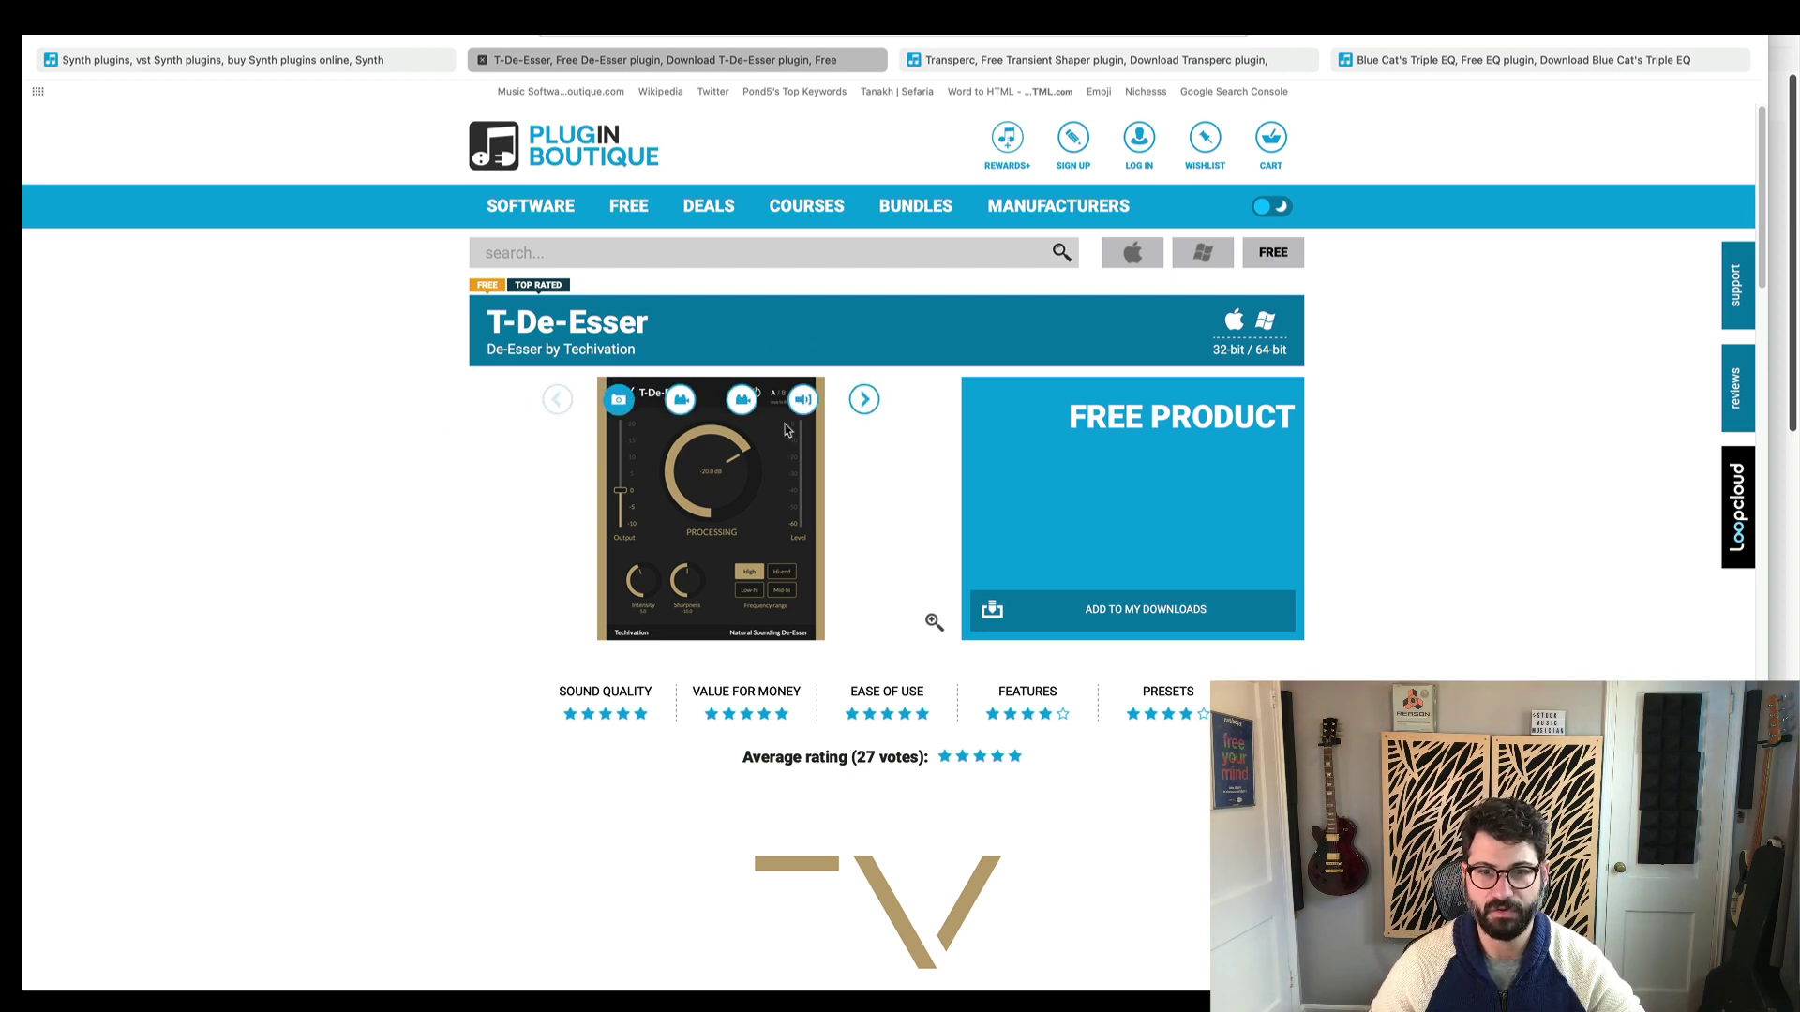
left_click(933, 622)
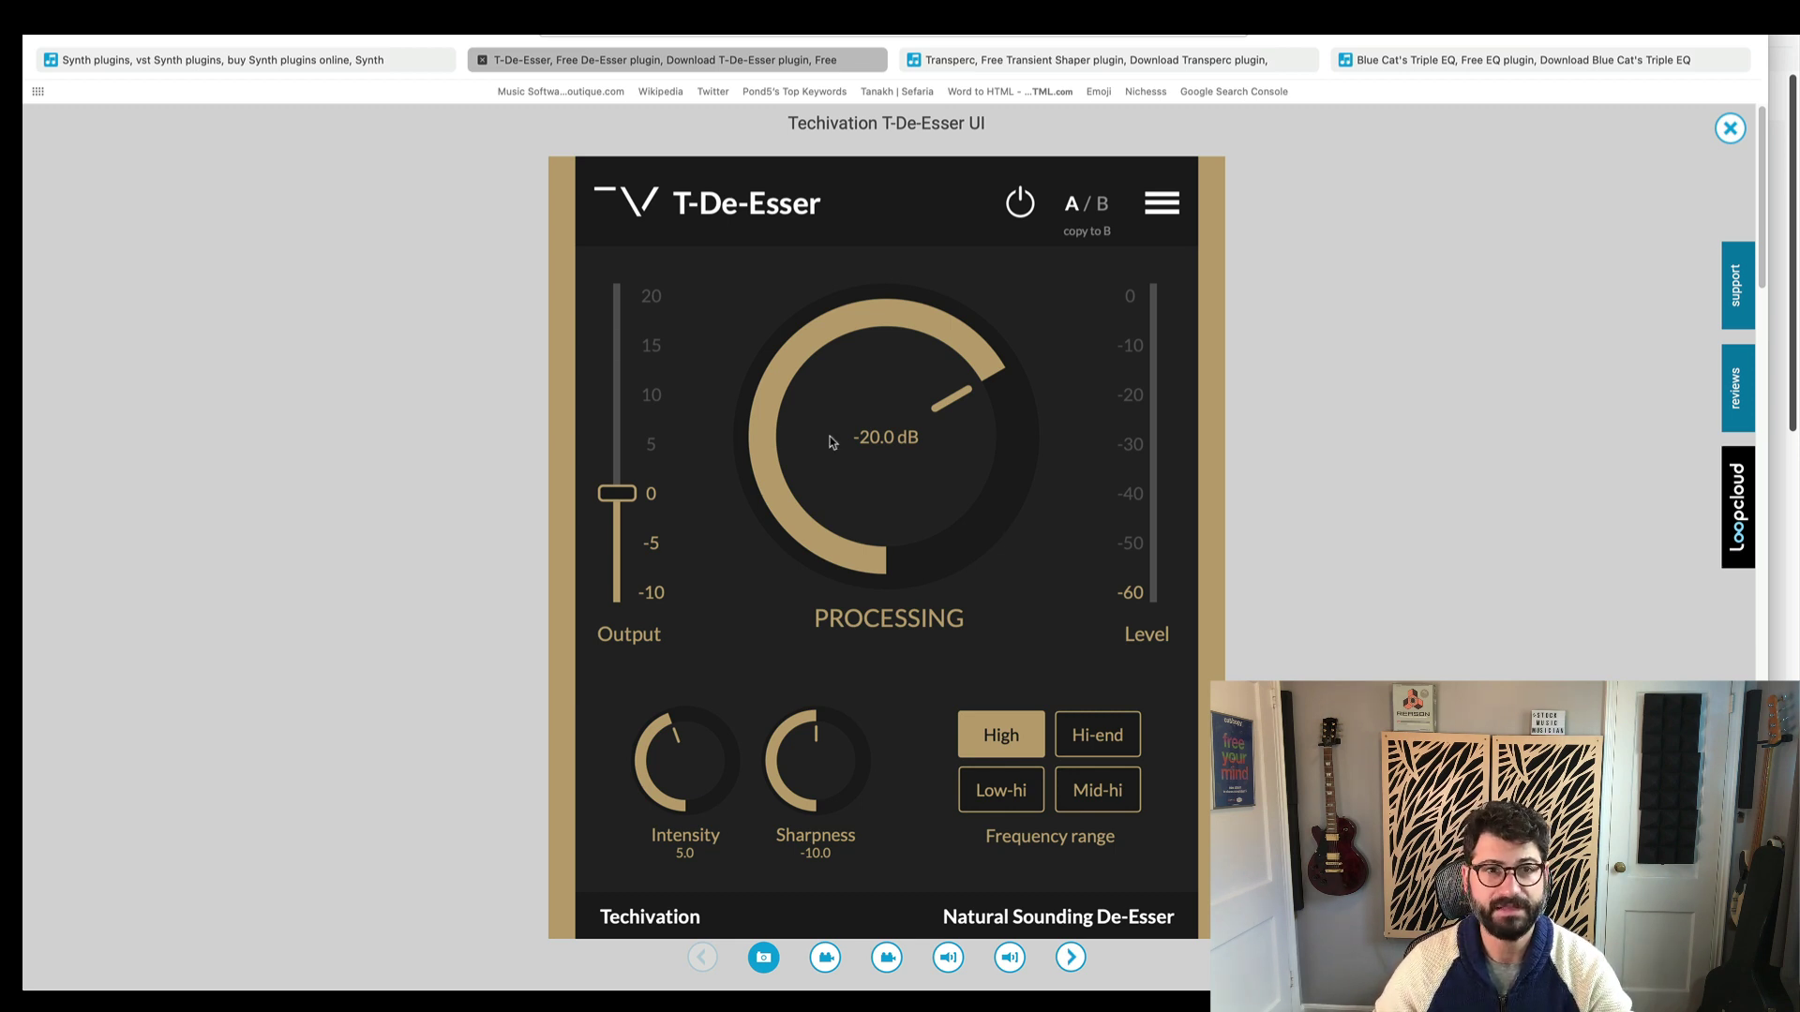
Return to the Synth plugins tab and scroll down to Brzoza, VST Speek and TAL-NoiseMaker
left_click(399, 65)
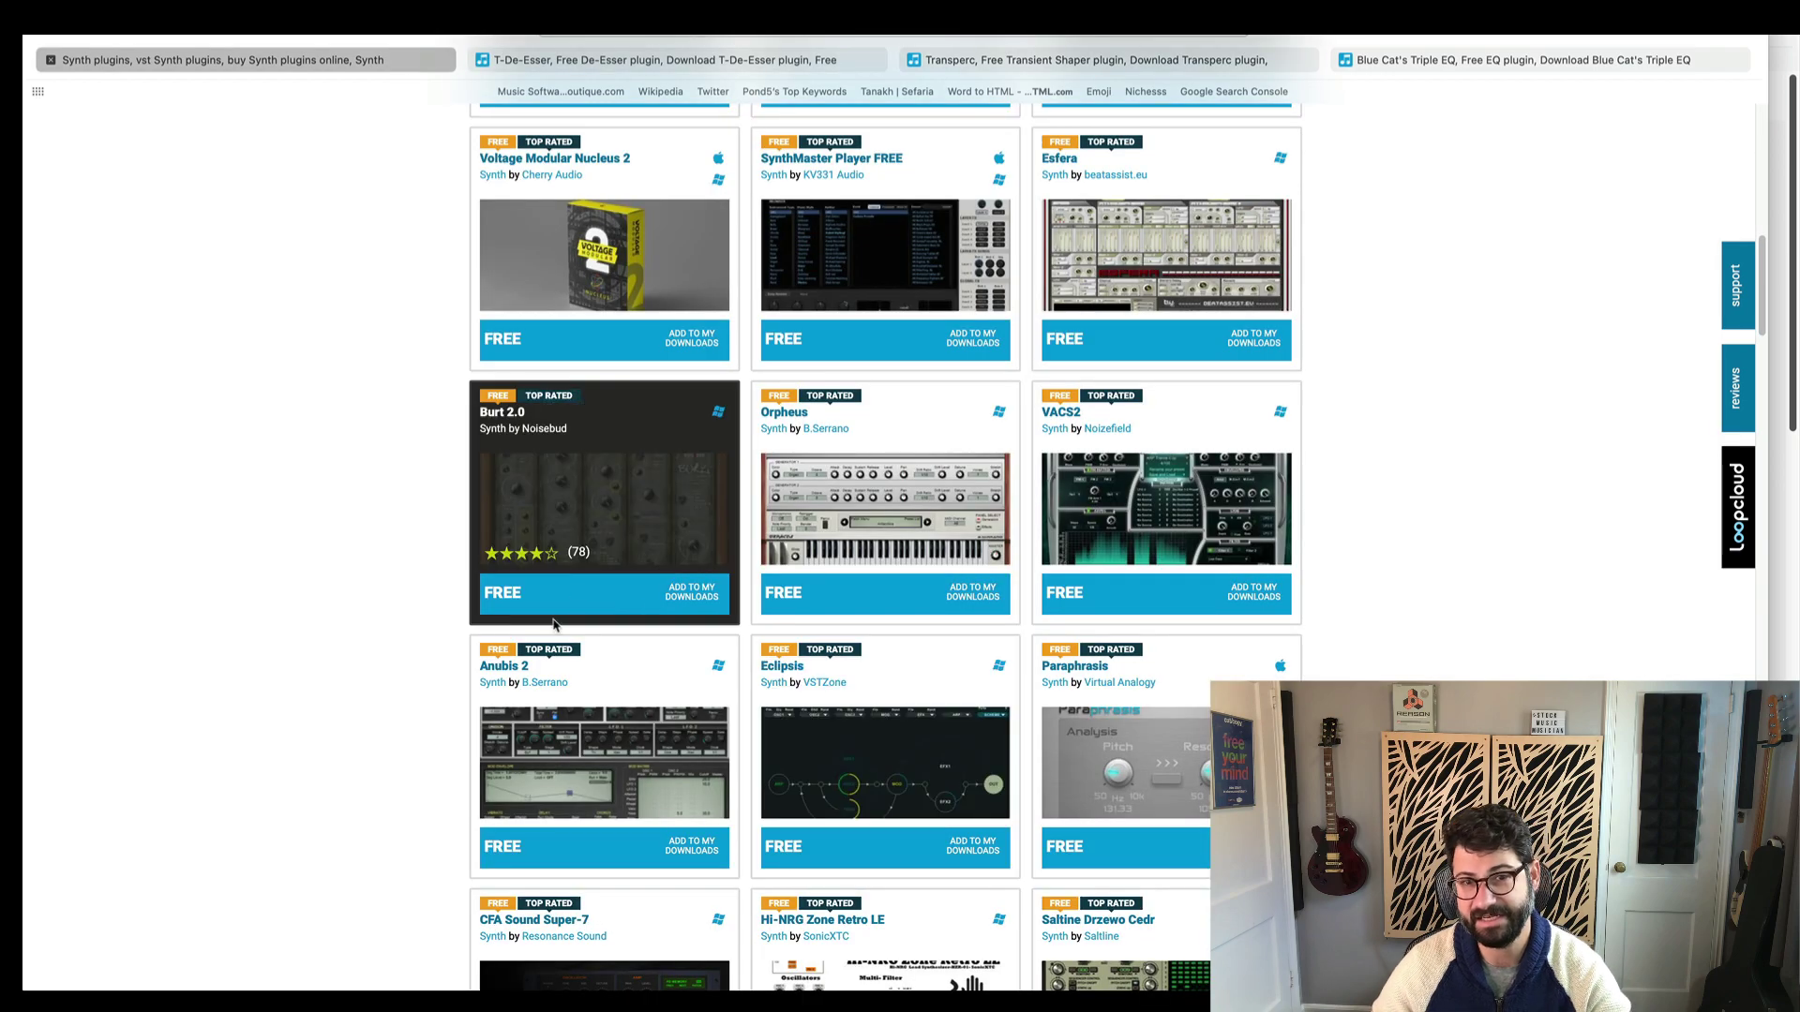
scroll(503, 734, "up", 10)
scroll(503, 734, "down", 15)
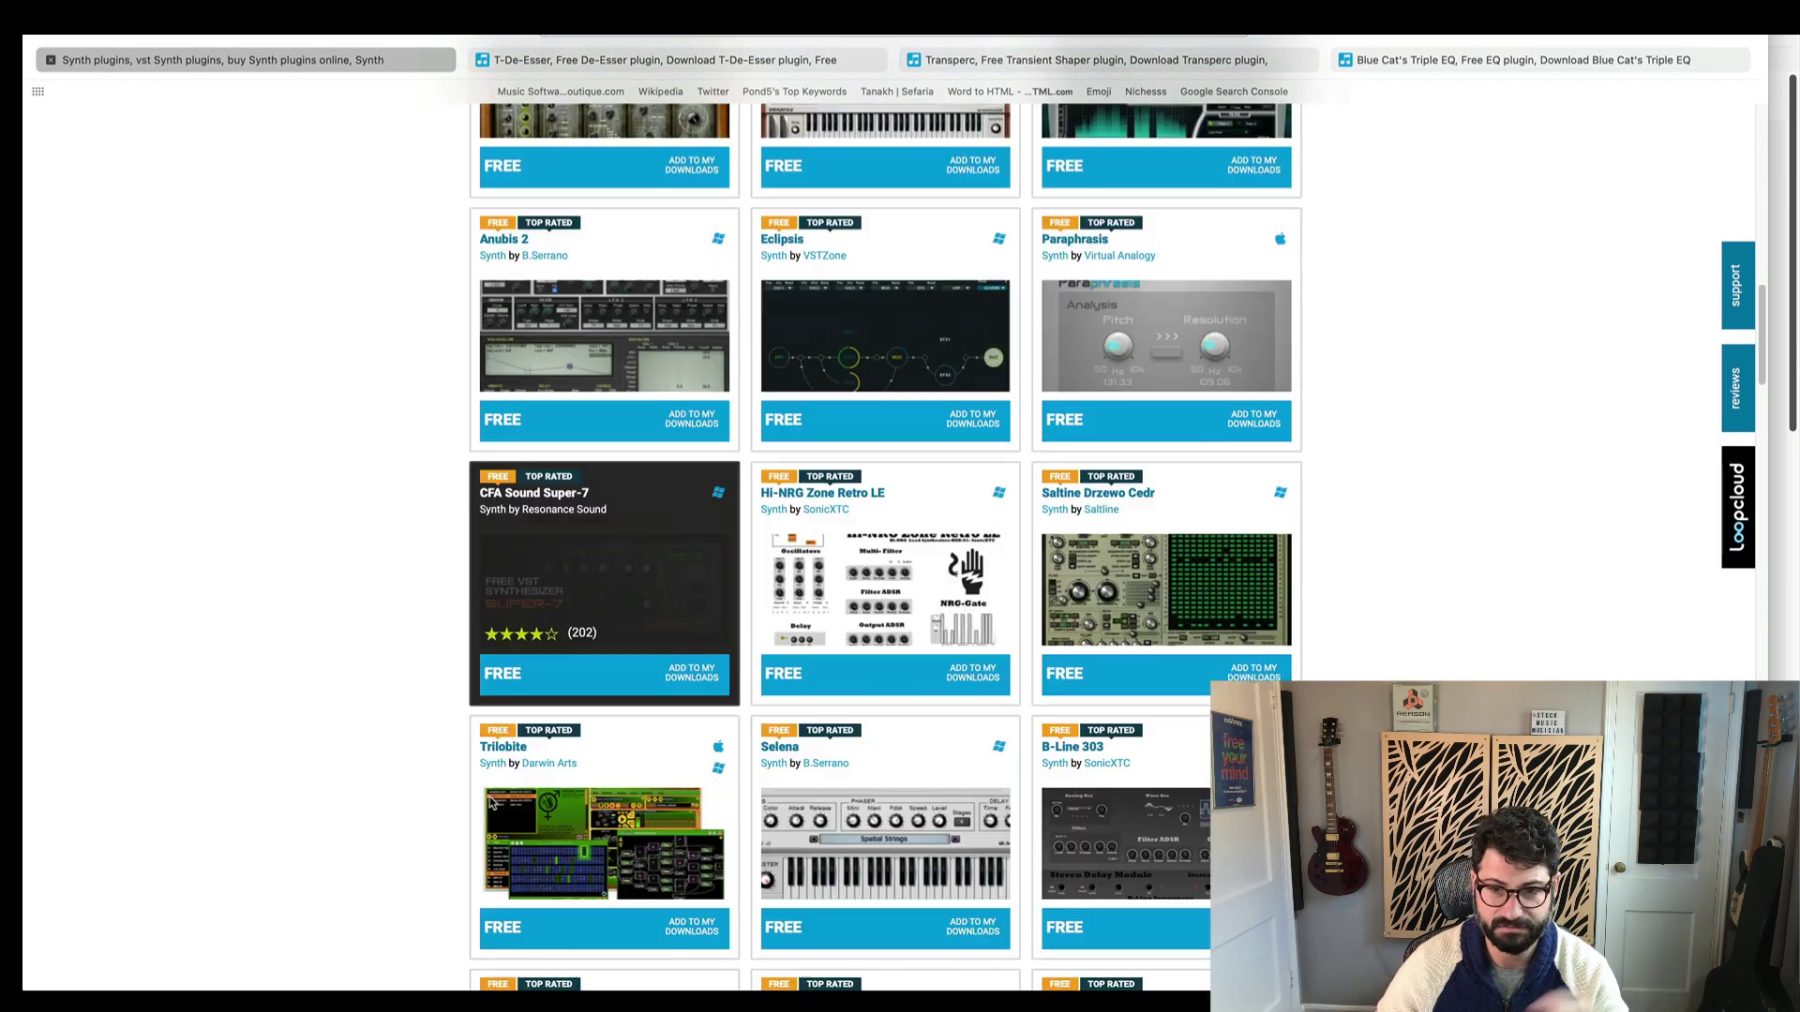
scroll(885, 548, "down", 7)
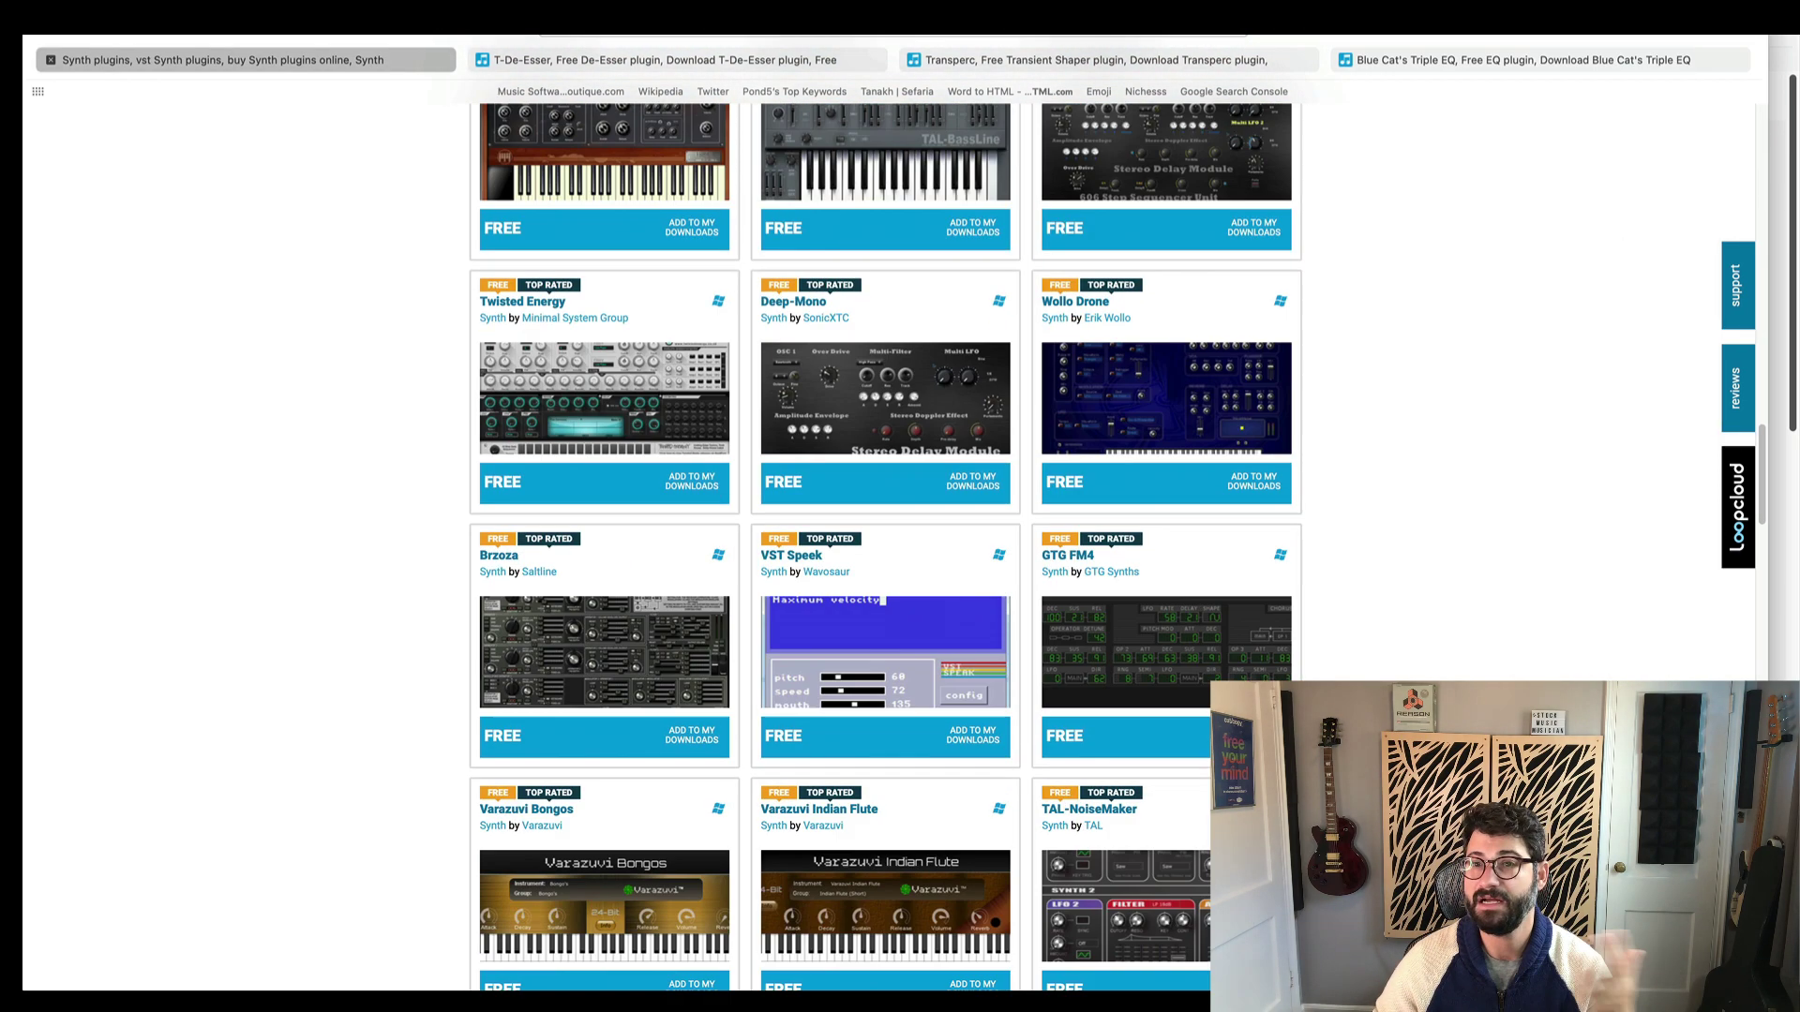
scroll(886, 548, "down", 1)
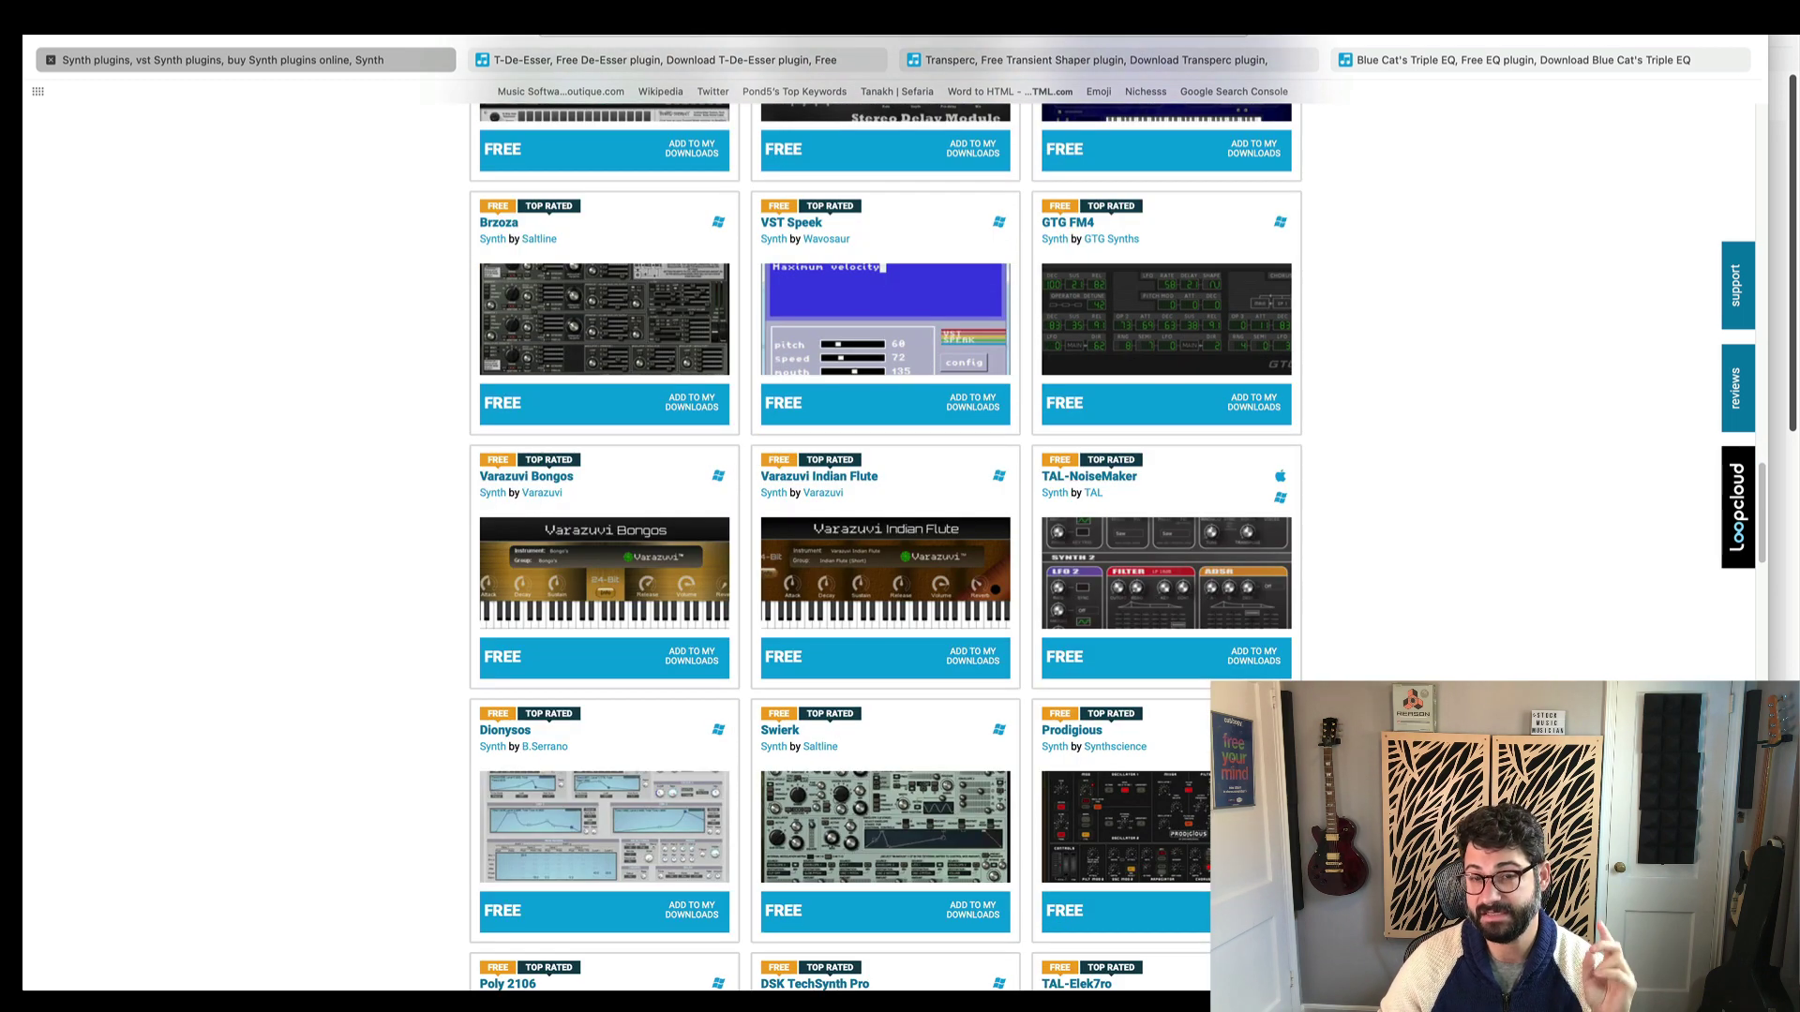